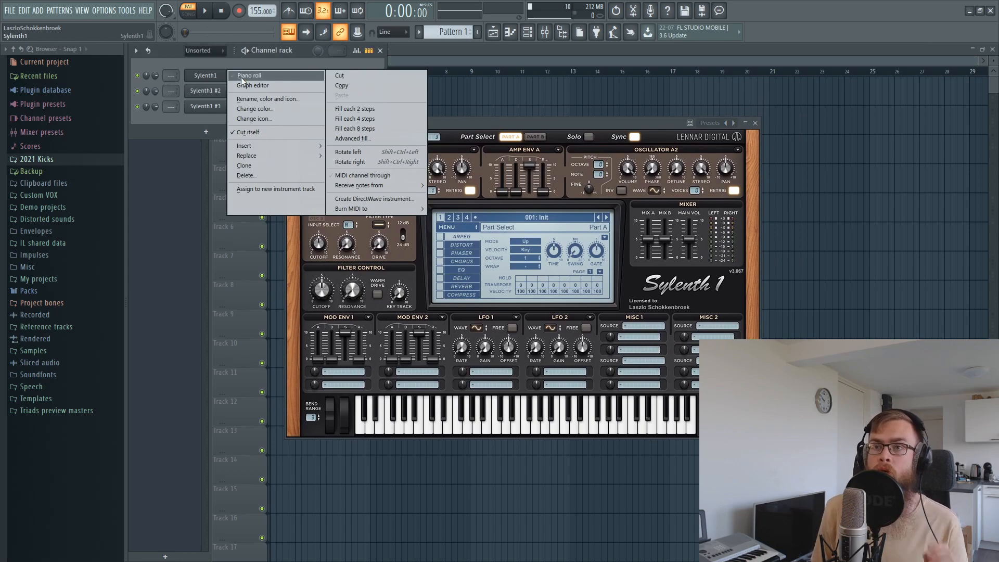
Draw two A4 notes in bar 1 of Sylenth1's piano roll, a short one at the start and a longer one from beat 3, and play the pattern
{"action": "left_click", "coordinate": [243, 76]}
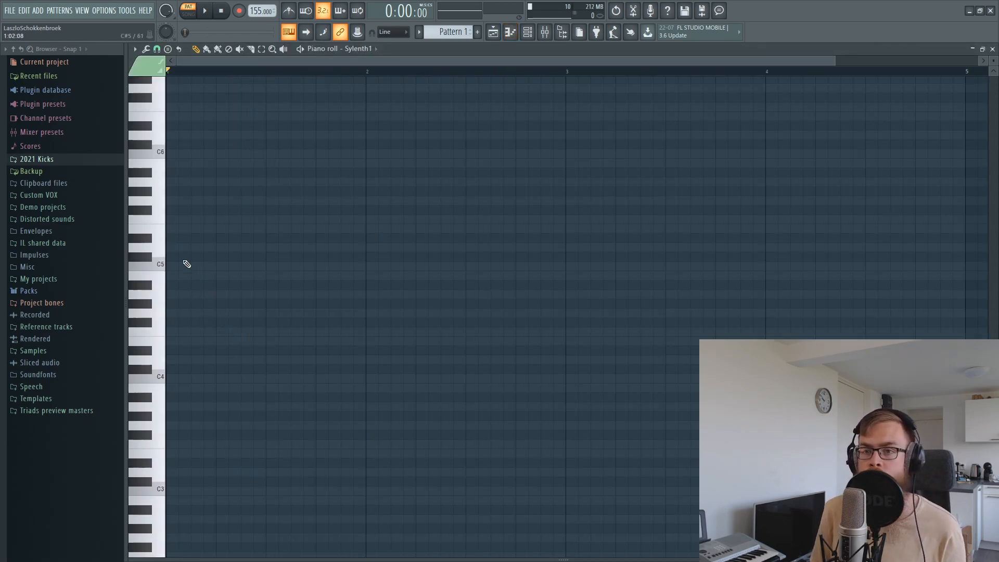
{"action": "left_click", "coordinate": [174, 295]}
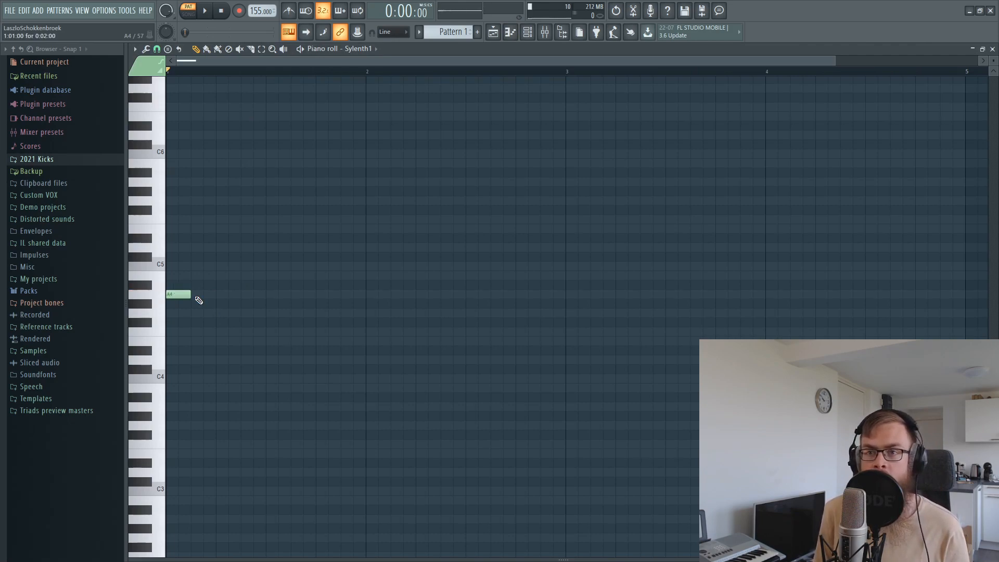
{"action": "left_click", "coordinate": [268, 294]}
{"action": "left_click_drag", "start_coordinate": [289, 294], "coordinate": [354, 288]}
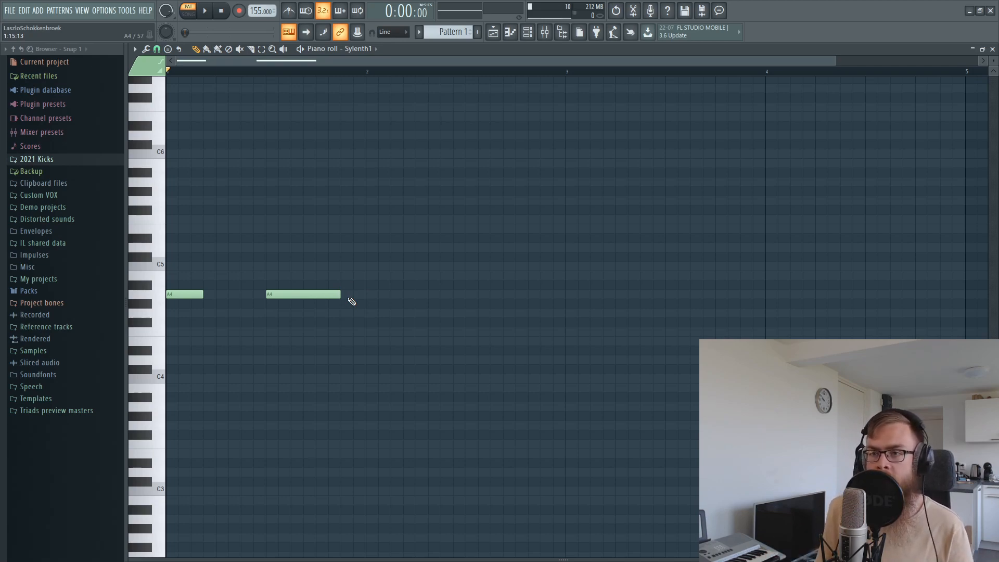
{"action": "key", "text": "F6"}
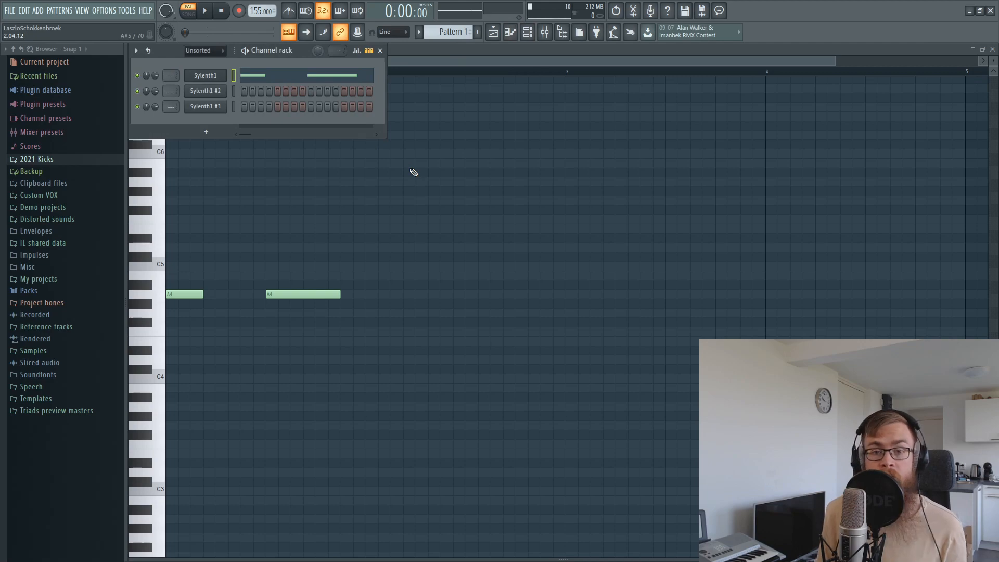
{"action": "key", "text": "space"}
{"action": "key", "text": "space"}
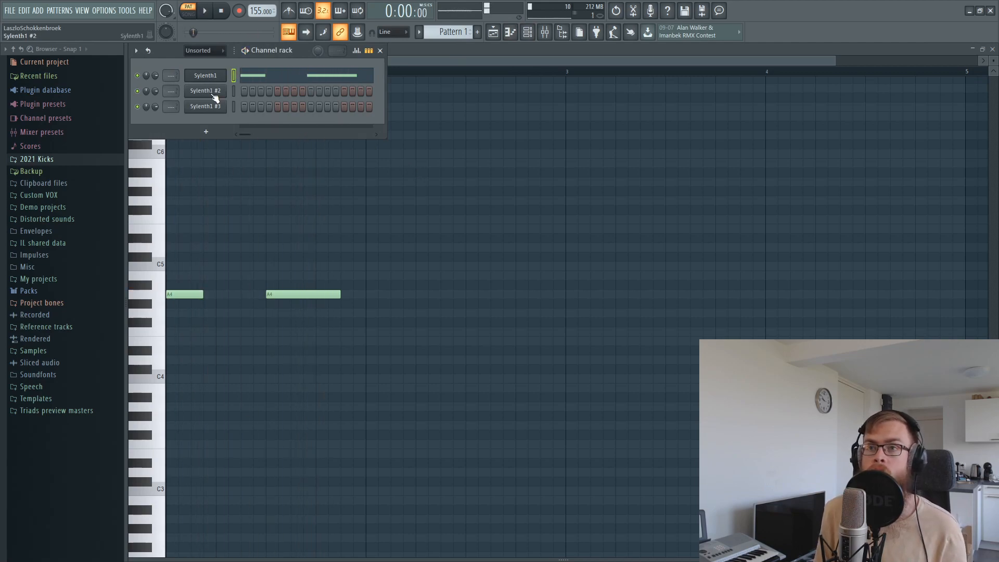
Transpose both notes of the first Sylenth1 channel up one octave to A5
{"action": "left_click", "coordinate": [216, 85]}
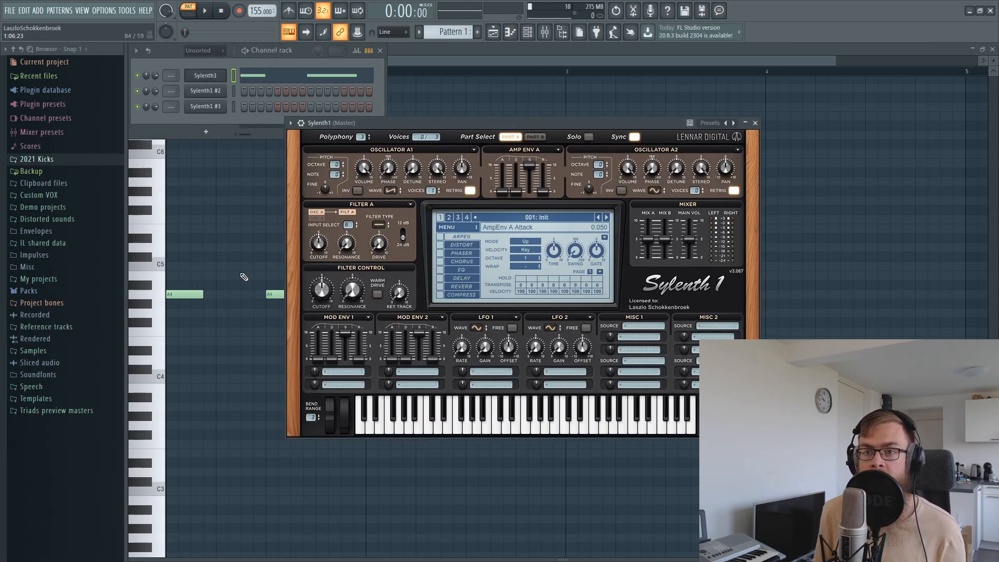
{"action": "key", "text": "F7"}
{"action": "key", "text": "ctrl+a"}
{"action": "key", "text": "ctrl+Up"}
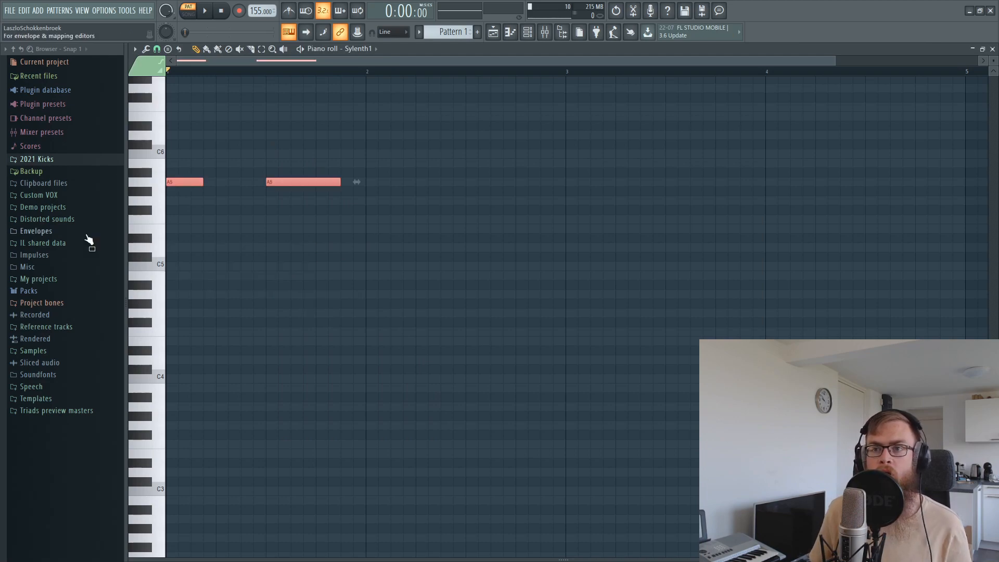
In Sylenth1, set Amp Env A release to about 1.145 and give oscillator A1 8 voices, retrigger off and about 5.067 detune
{"action": "left_click", "coordinate": [527, 32]}
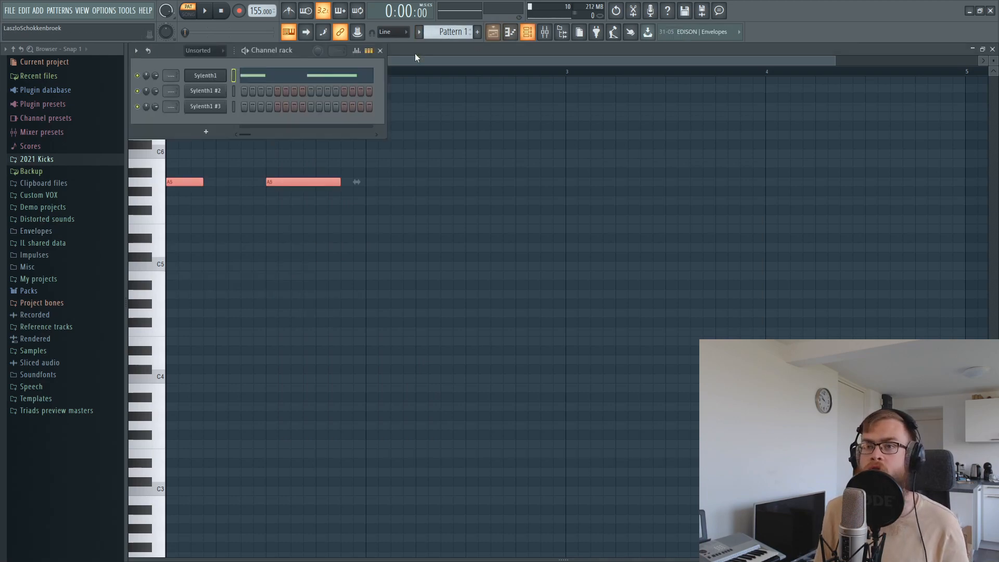
{"action": "left_click", "coordinate": [222, 77]}
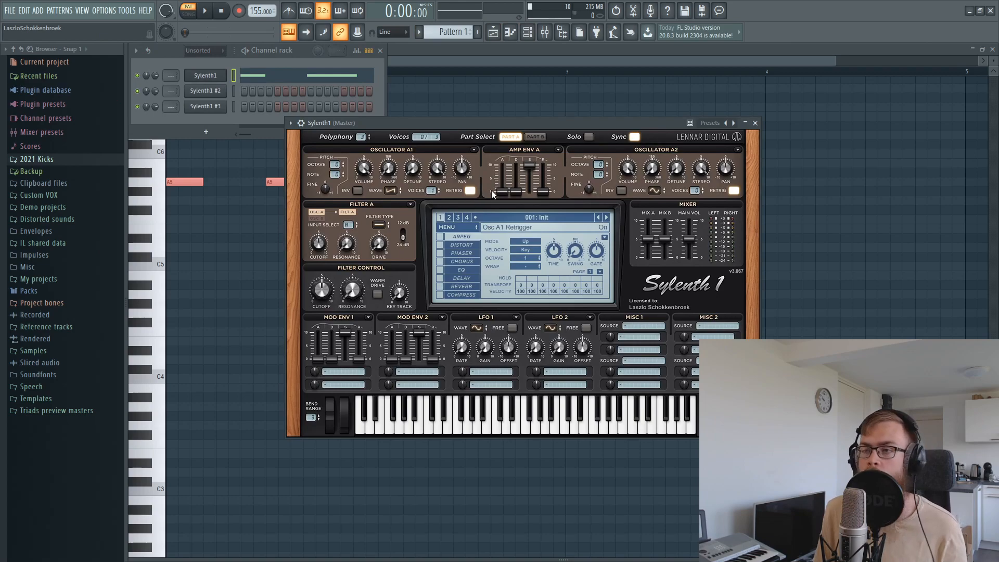
{"action": "left_click_drag", "start_coordinate": [545, 194], "coordinate": [549, 188]}
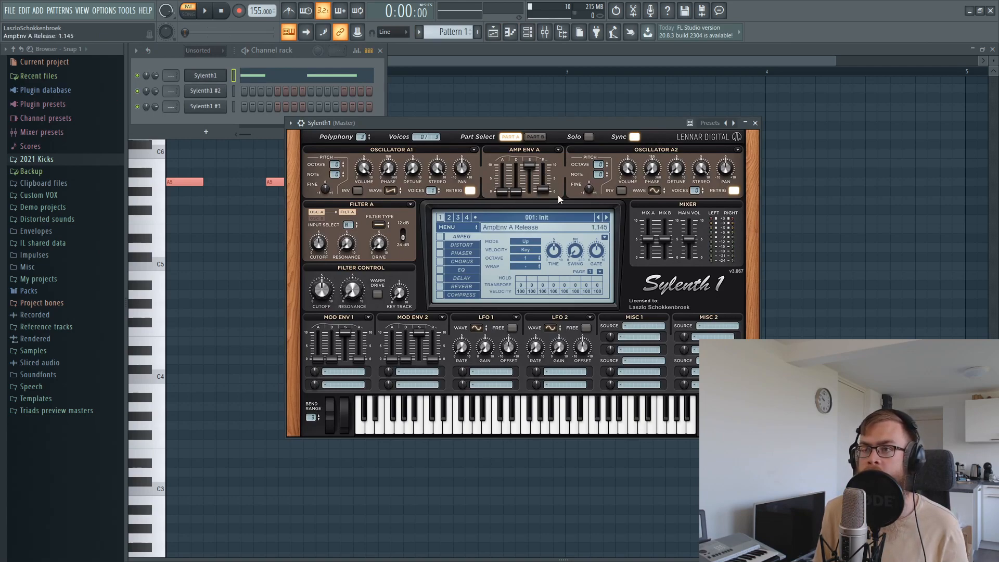
{"action": "left_click_drag", "start_coordinate": [431, 191], "coordinate": [403, 152]}
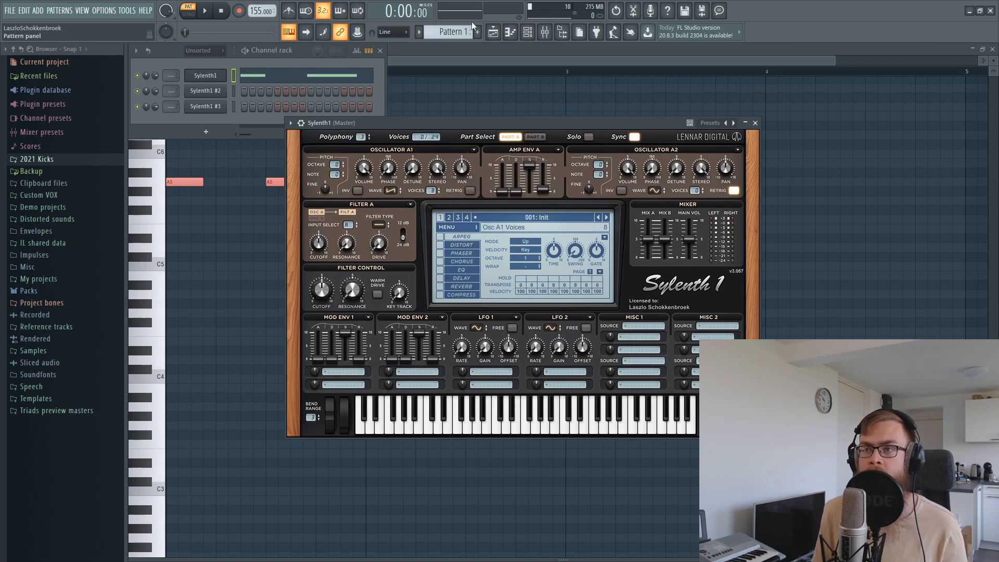
{"action": "key", "text": "space"}
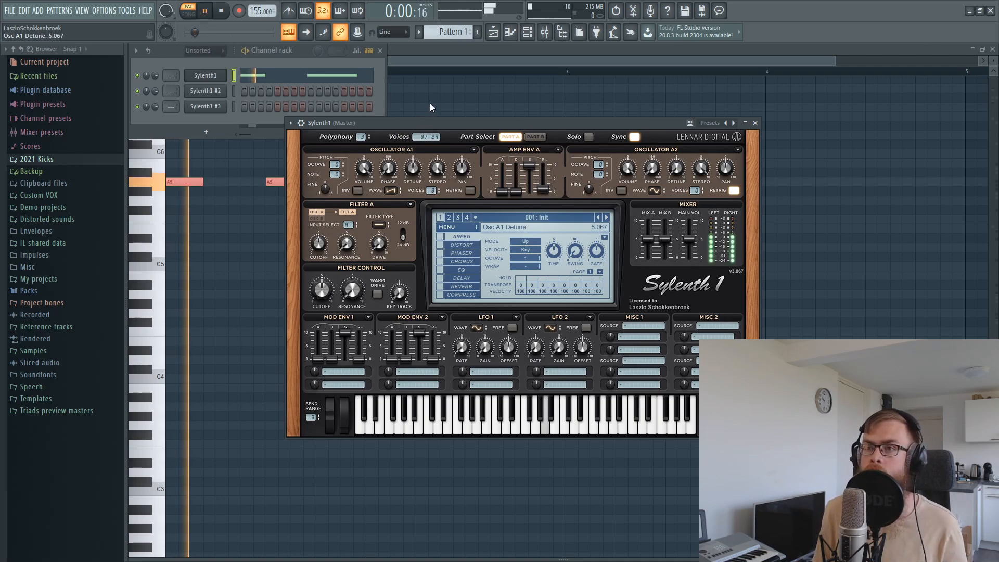
{"action": "key", "text": "space"}
Set oscillator A2 to a saw wave with 8 voices, retrigger off and about 7.933 detune, checking the sound in playback
{"action": "left_click", "coordinate": [656, 191]}
{"action": "left_click", "coordinate": [670, 209]}
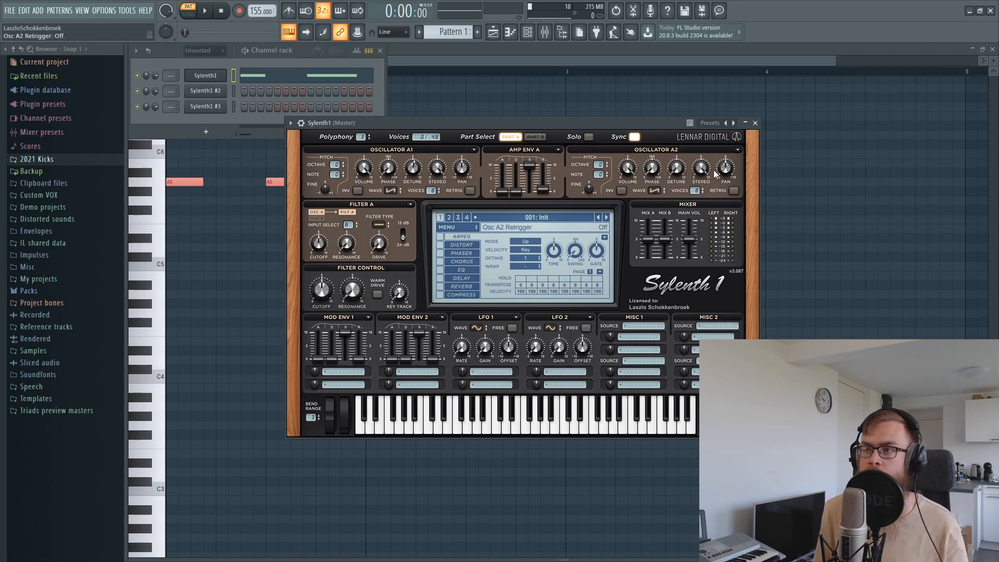
{"action": "left_click_drag", "start_coordinate": [669, 180], "coordinate": [684, 142]}
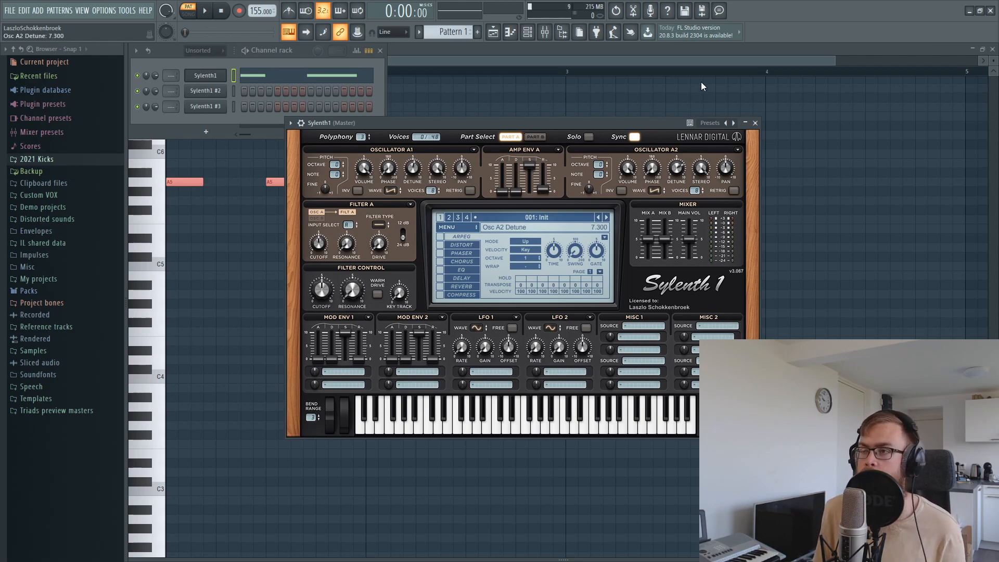
{"action": "key", "text": "space"}
{"action": "left_click_drag", "start_coordinate": [679, 173], "coordinate": [684, 155]}
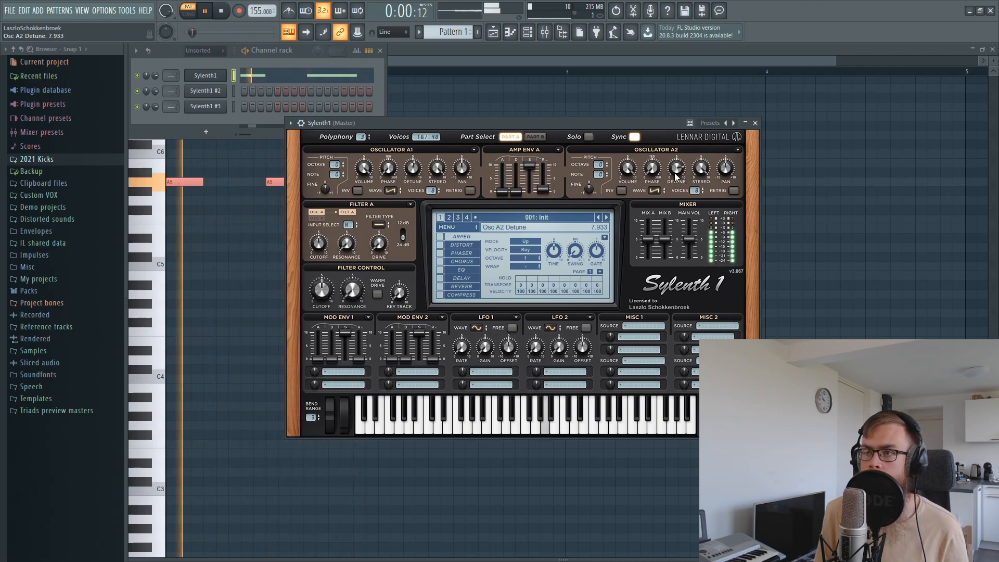
In Part B, give oscillator B1 8 voices with retrigger off, and play the pattern
{"action": "left_click", "coordinate": [535, 136]}
{"action": "key", "text": "space"}
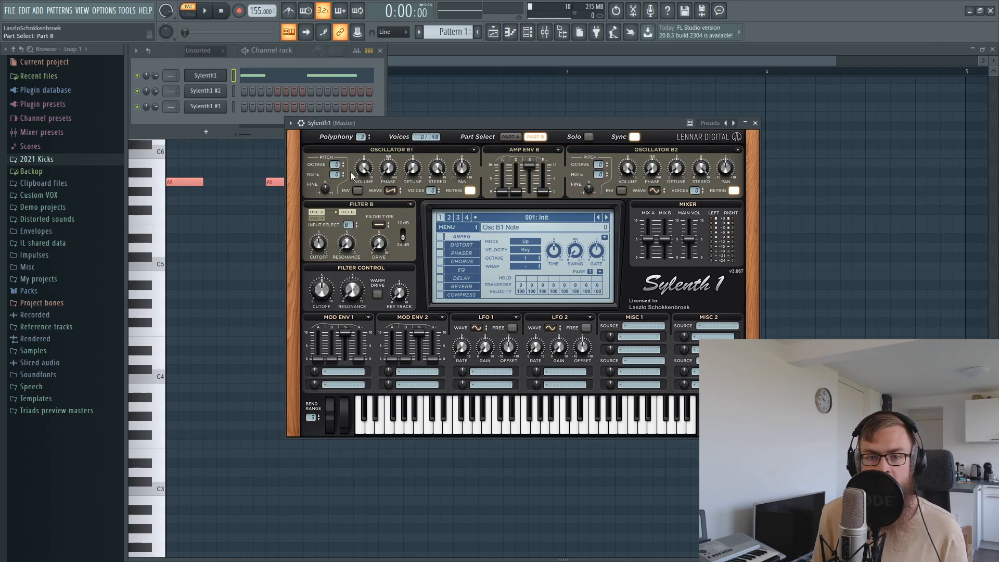
{"action": "left_click", "coordinate": [471, 191]}
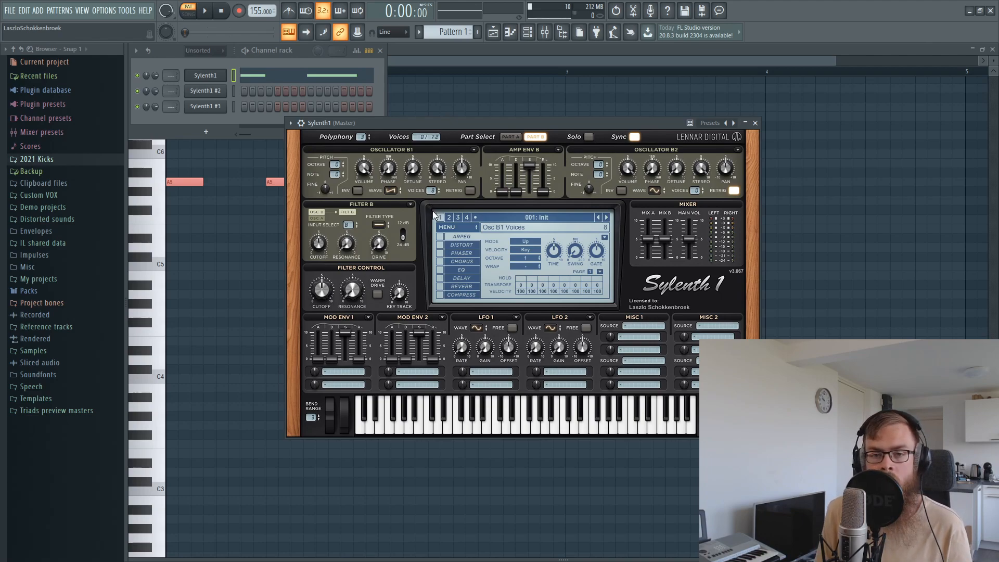
{"action": "key", "text": "space"}
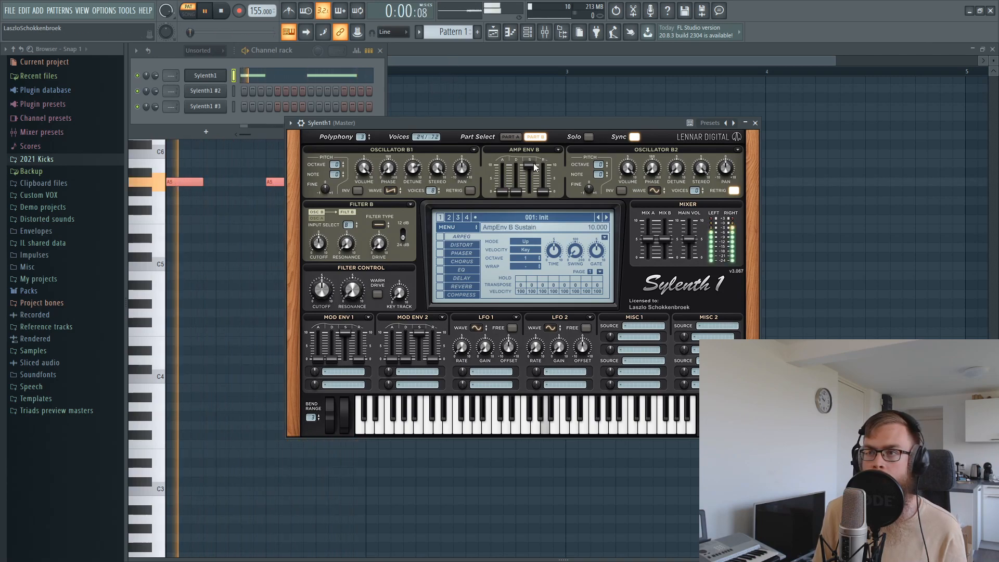
{"action": "key", "text": "space"}
Raise oscillator B2 one octave and set it to a saw wave with 8 voices and retrigger off, adjusting the sound during playback
{"action": "left_click", "coordinate": [604, 163]}
{"action": "left_click", "coordinate": [665, 190]}
{"action": "left_click", "coordinate": [674, 210]}
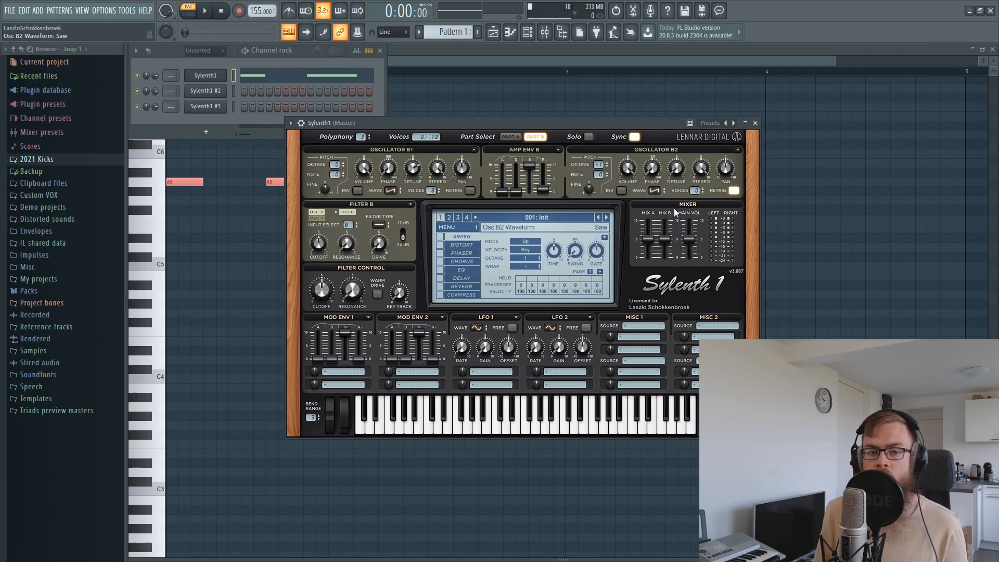
{"action": "left_click_drag", "start_coordinate": [693, 192], "coordinate": [697, 158]}
{"action": "left_click", "coordinate": [732, 191]}
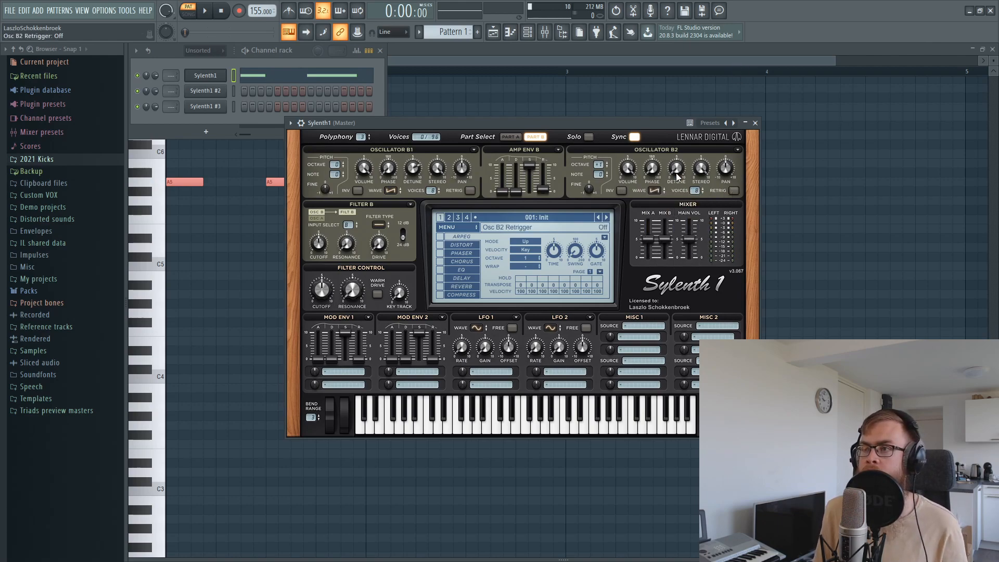
{"action": "key", "text": "space"}
{"action": "mouse_move", "coordinate": [703, 99]}
{"action": "left_mouse_down"}
{"action": "mouse_move", "coordinate": [701, 73]}
{"action": "mouse_move", "coordinate": [706, 82]}
{"action": "left_mouse_up"}
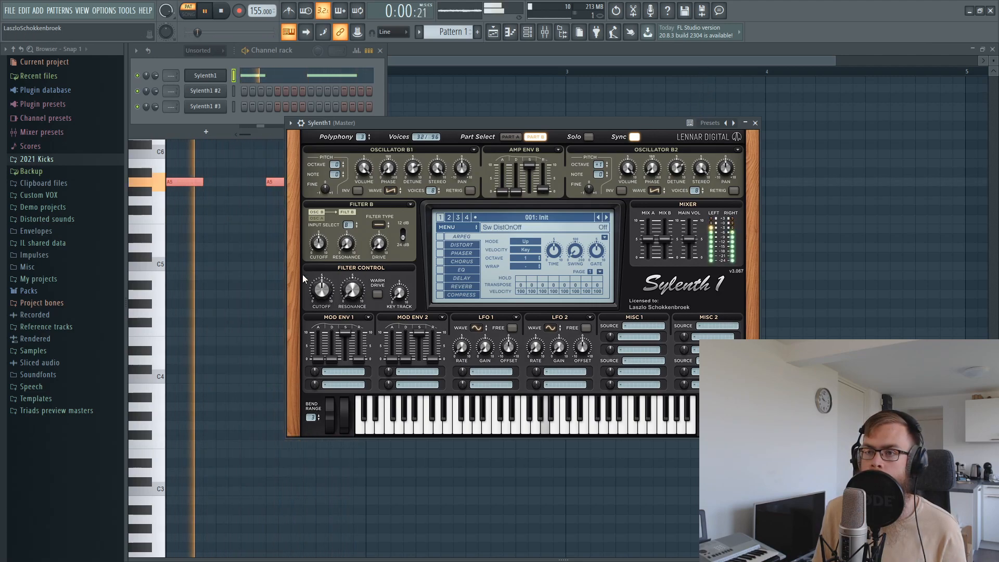
{"action": "key", "text": "space"}
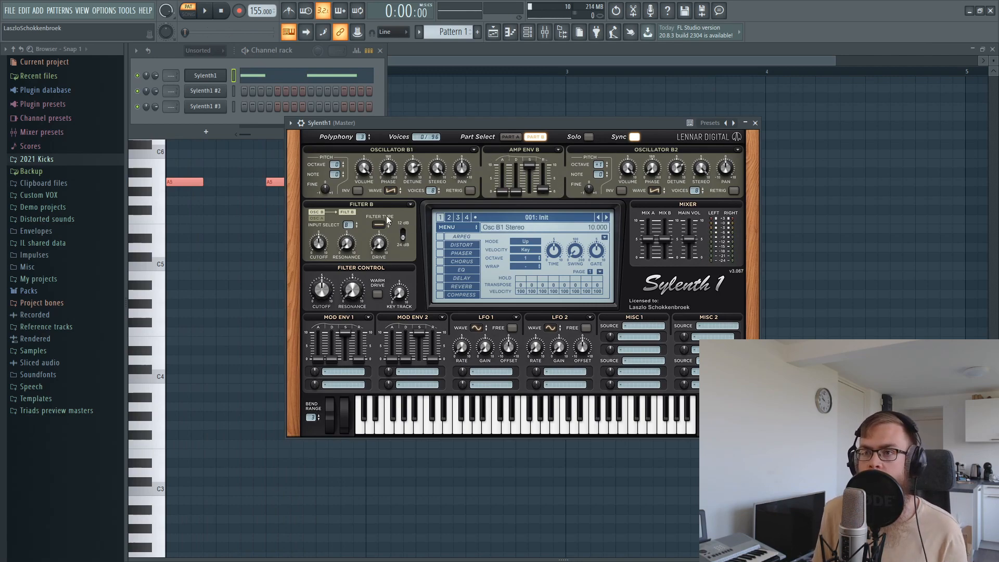
Set the filter type of both Filter B and Filter A to Lowpass
{"action": "left_click", "coordinate": [378, 224]}
{"action": "left_click", "coordinate": [385, 243]}
{"action": "left_click", "coordinate": [507, 137]}
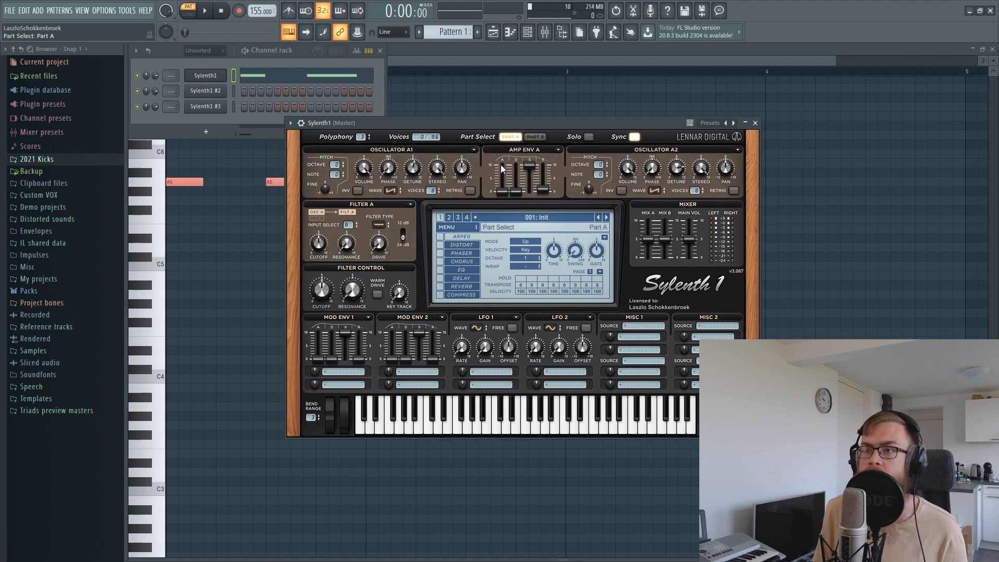
{"action": "left_click", "coordinate": [378, 225]}
{"action": "left_click", "coordinate": [391, 245]}
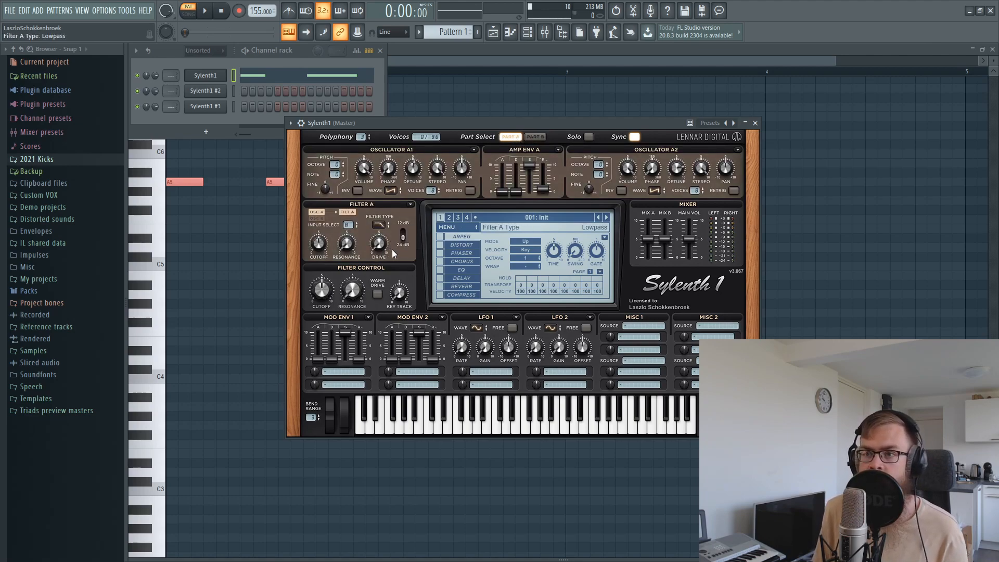
During playback, set Filter A drive to about 0.733, Filter B drive to about 1.067, and the Filter Control resonance to 1.000 and cutoff to 10.000
{"action": "key", "text": "space"}
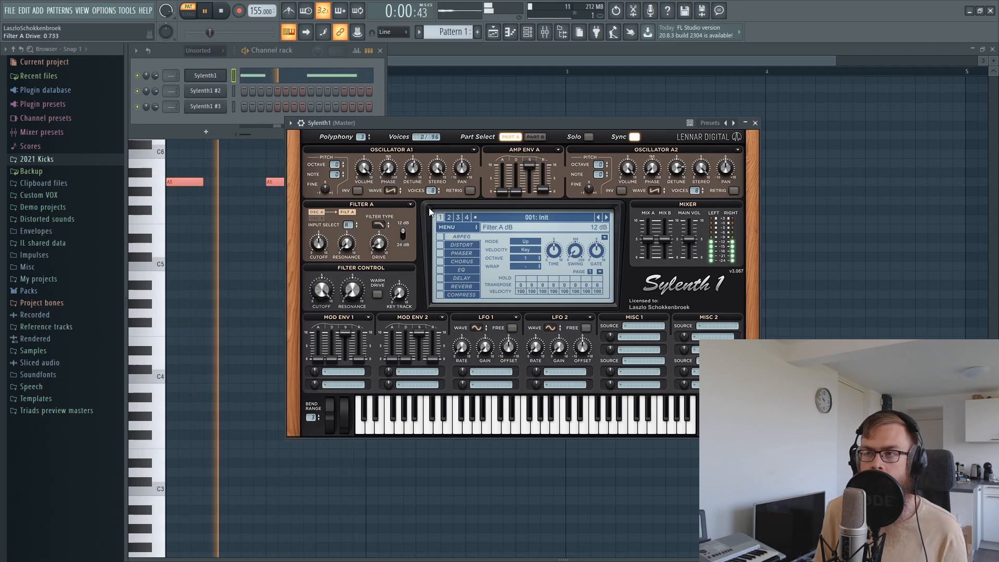
{"action": "left_click", "coordinate": [535, 137]}
{"action": "left_click_drag", "start_coordinate": [381, 249], "coordinate": [386, 238]}
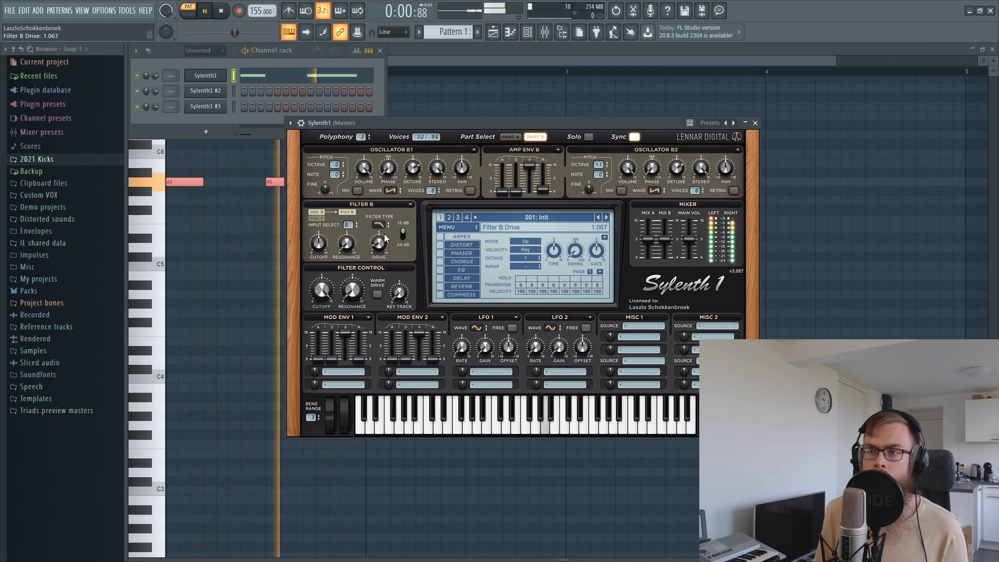
{"action": "left_click_drag", "start_coordinate": [351, 295], "coordinate": [352, 286]}
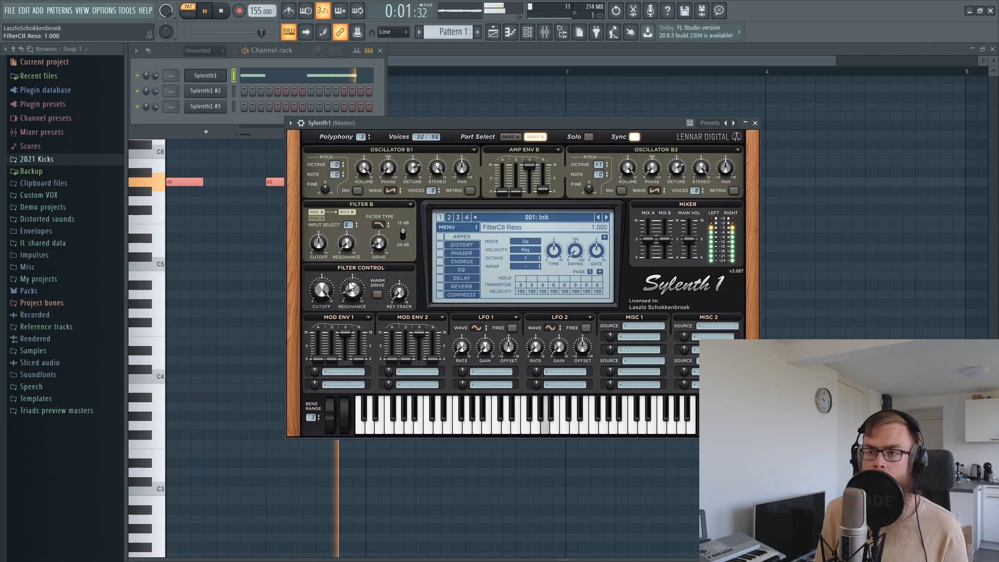
{"action": "key", "text": "space"}
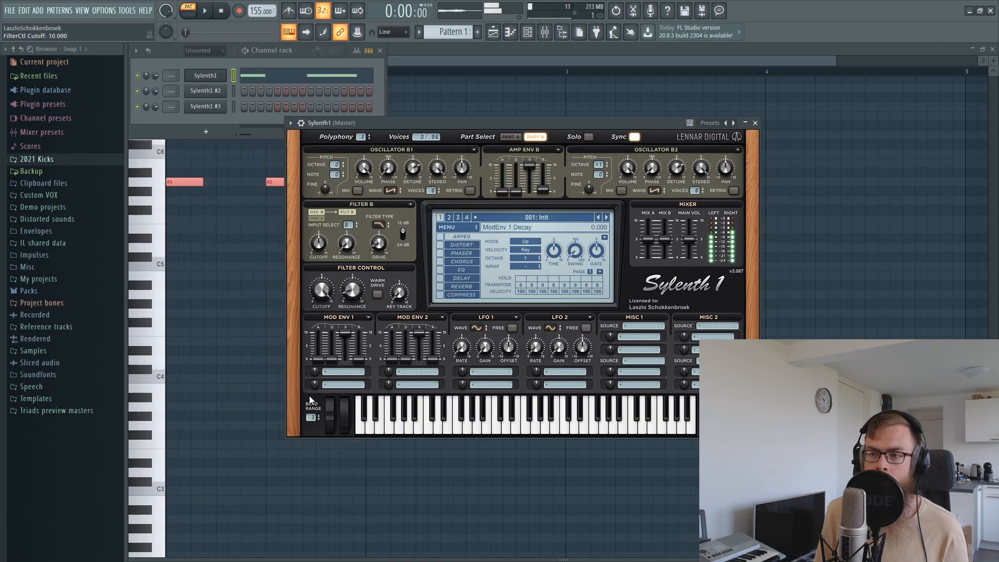
Route Mod Env 1 to Pitch A and B, lower its sustain and turn down its modulation amount while auditioning notes
{"action": "left_click", "coordinate": [339, 371]}
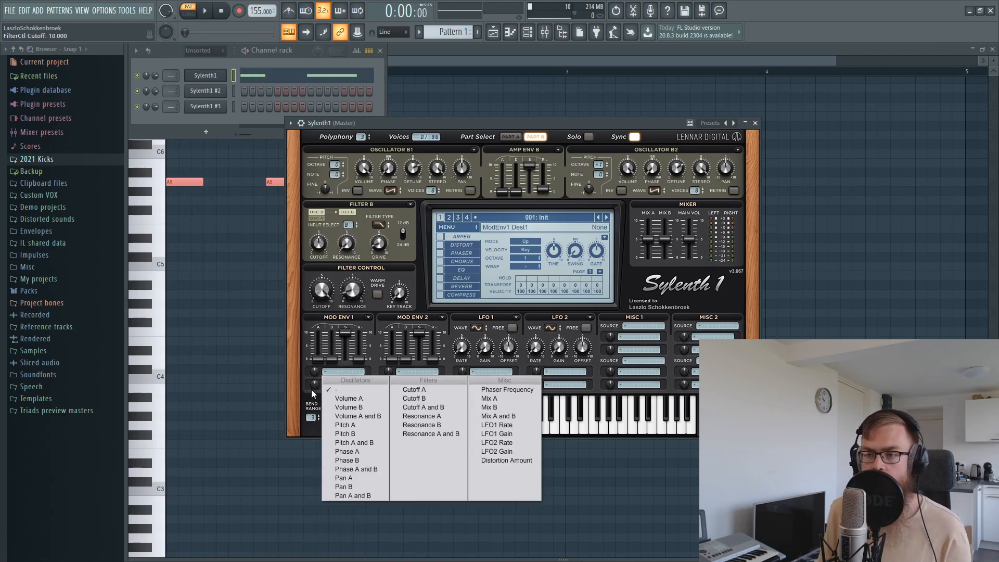
{"action": "left_click", "coordinate": [346, 442]}
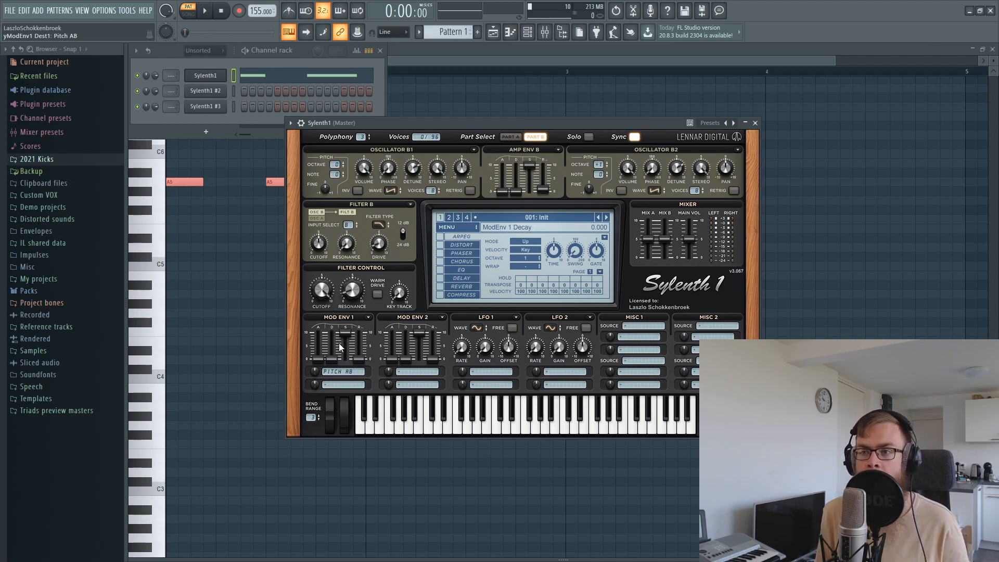
{"action": "left_click_drag", "start_coordinate": [332, 360], "coordinate": [347, 503]}
{"action": "key", "text": "c"}
{"action": "left_click_drag", "start_coordinate": [315, 371], "coordinate": [316, 392]}
{"action": "key", "text": "c"}
{"action": "key", "text": "z"}
Shape Mod Env 1 with raised decay and release and an attack of about 2.045, auditioning single notes between adjustments
{"action": "mouse_move", "coordinate": [327, 357]}
{"action": "left_mouse_down"}
{"action": "mouse_move", "coordinate": [331, 341]}
{"action": "mouse_move", "coordinate": [317, 352]}
{"action": "mouse_move", "coordinate": [330, 358]}
{"action": "mouse_move", "coordinate": [324, 346]}
{"action": "left_mouse_up"}
{"action": "key", "text": "z"}
{"action": "key", "text": "m"}
{"action": "key", "text": "m"}
{"action": "key", "text": "m"}
{"action": "key", "text": "m"}
{"action": "key", "text": "m"}
{"action": "key", "text": "m"}
{"action": "left_click_drag", "start_coordinate": [353, 363], "coordinate": [321, 352]}
{"action": "key", "text": "m"}
{"action": "key", "text": "m"}
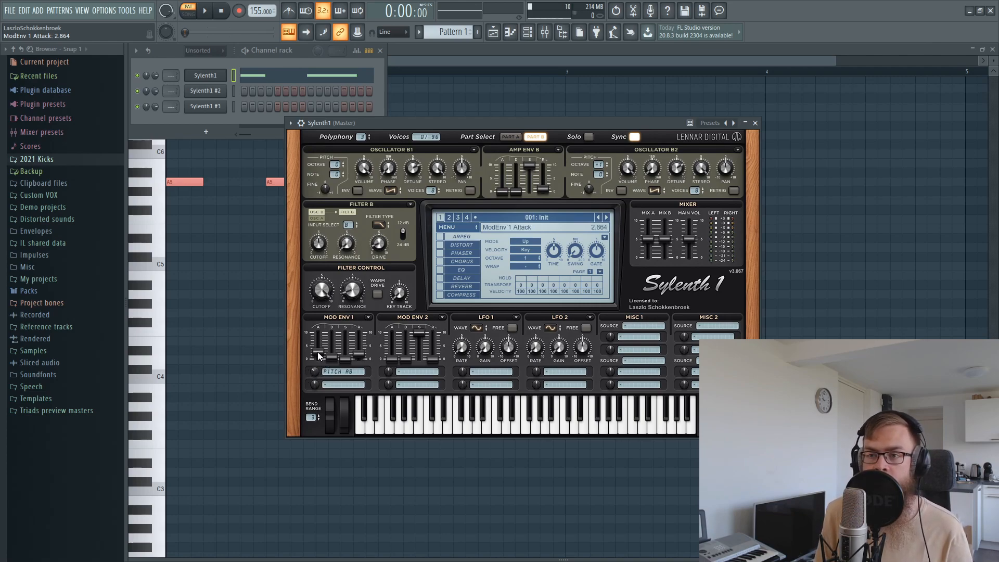
{"action": "key", "text": "m"}
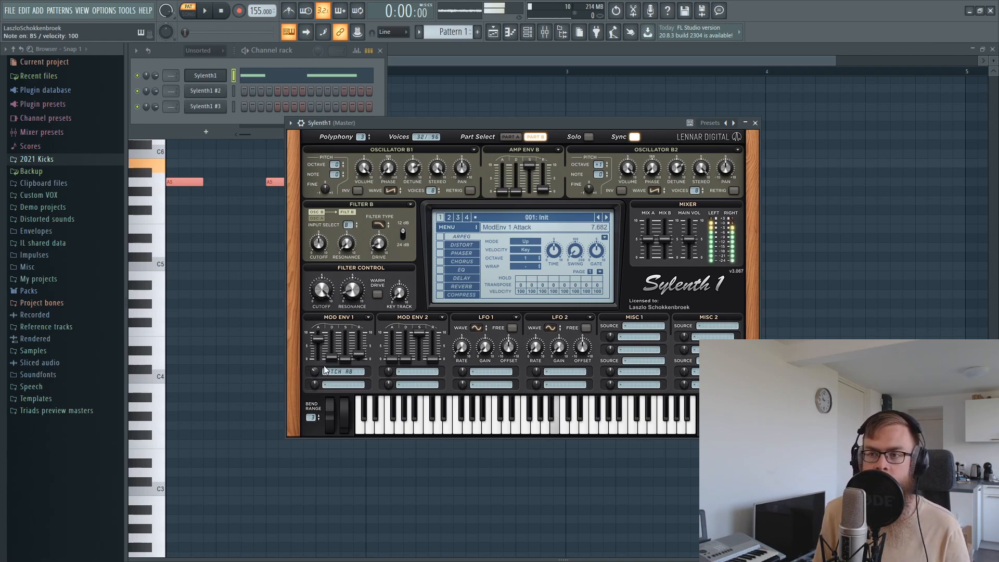
{"action": "left_click_drag", "start_coordinate": [318, 339], "coordinate": [318, 354]}
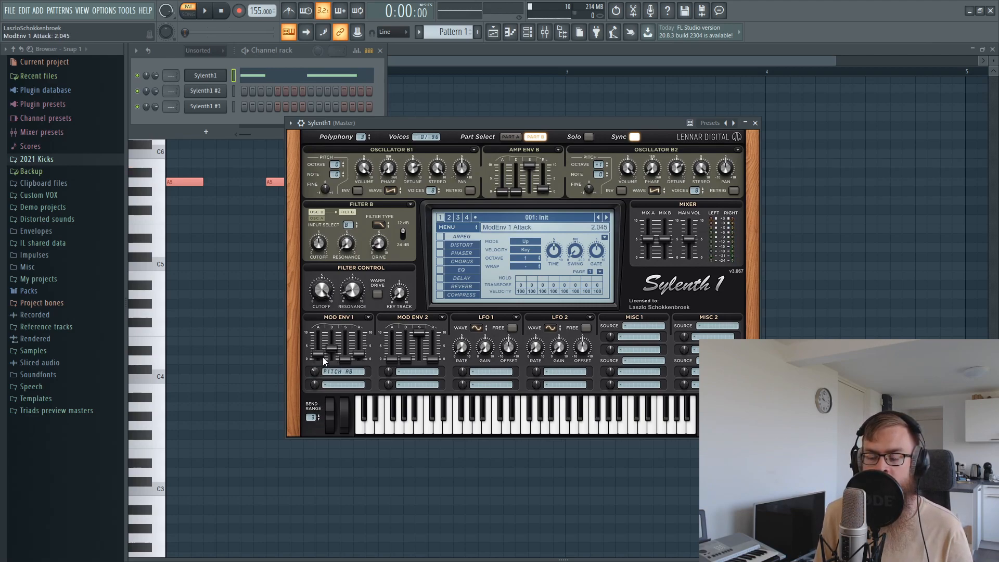
{"action": "key", "text": "n"}
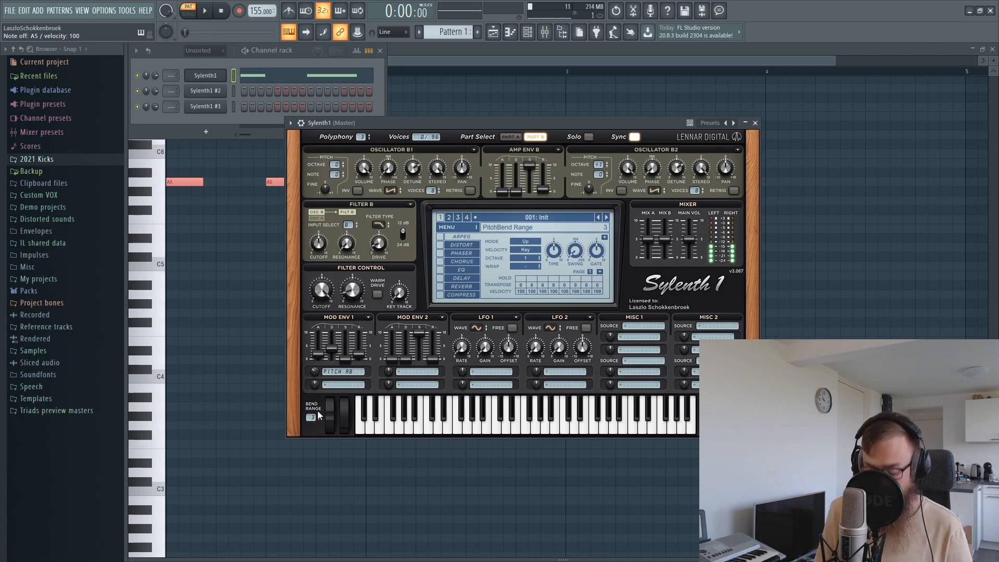
Select both notes in Sylenth1's piano roll, move them to a higher pitch and play the pattern
{"action": "left_click", "coordinate": [253, 76]}
{"action": "left_click", "coordinate": [253, 77]}
{"action": "left_click_drag", "start_coordinate": [431, 251], "coordinate": [180, 153]}
{"action": "scroll", "coordinate": [253, 242], "scroll_direction": "up", "scroll_amount": 2}
{"action": "left_click_drag", "start_coordinate": [194, 257], "coordinate": [182, 239]}
{"action": "right_click", "coordinate": [200, 237]}
{"action": "mouse_move", "coordinate": [352, 296]}
{"action": "left_mouse_down"}
{"action": "mouse_move", "coordinate": [156, 251]}
{"action": "mouse_move", "coordinate": [174, 154]}
{"action": "left_mouse_up"}
{"action": "key", "text": "space"}
{"action": "key", "text": "space"}
{"action": "key", "text": "space"}
Move both notes to D6, play the pattern and bring the channel rack back up
{"action": "left_click_drag", "start_coordinate": [301, 154], "coordinate": [272, 217]}
{"action": "left_click", "coordinate": [562, 174]}
{"action": "key", "text": "space"}
{"action": "key", "text": "F6"}
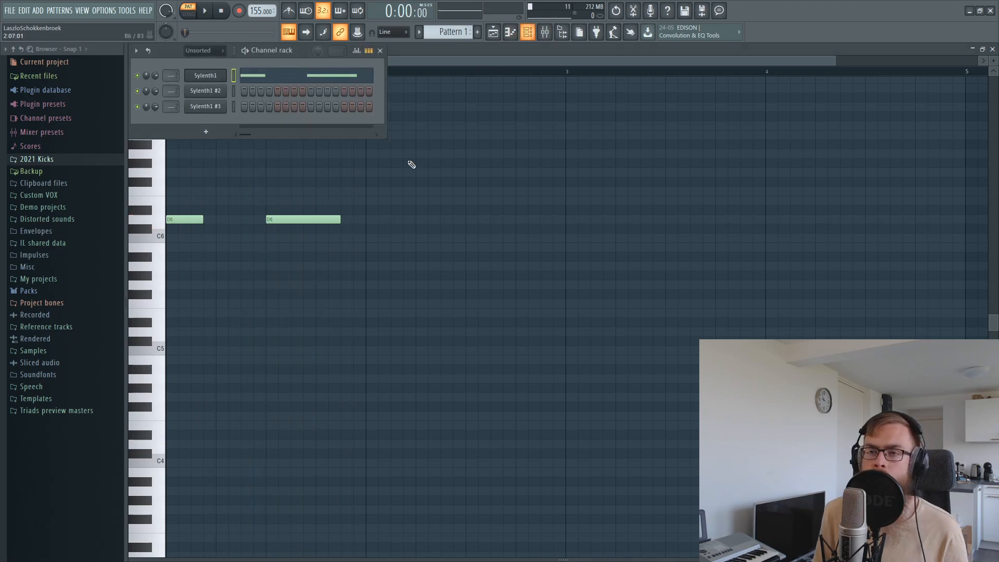
Adjust Mod Env 1's decay and sustain in Sylenth1 while the pattern plays, and set the pitch bend range to 12
{"action": "left_click", "coordinate": [206, 76]}
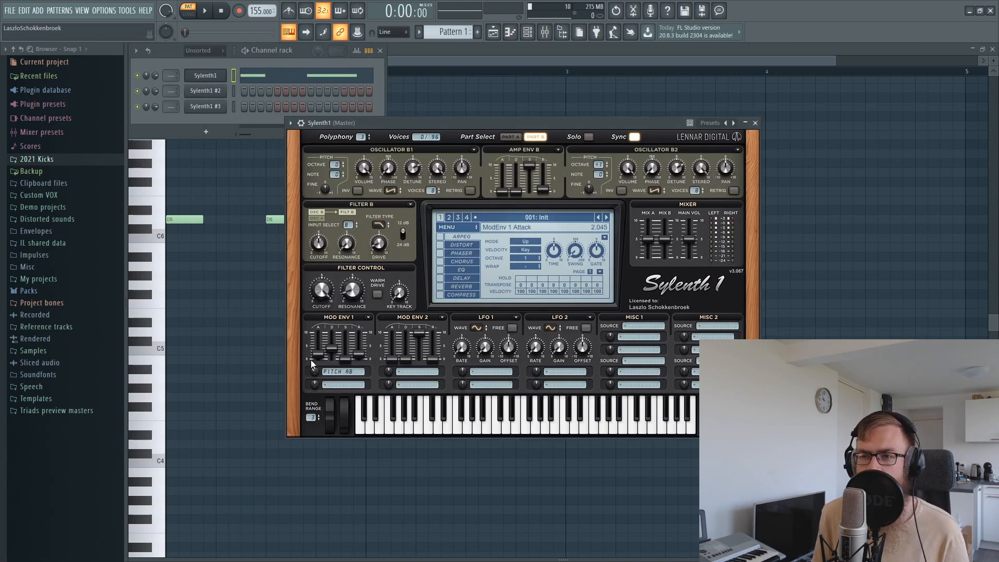
{"action": "key", "text": "space"}
{"action": "mouse_move", "coordinate": [332, 362]}
{"action": "left_mouse_down"}
{"action": "mouse_move", "coordinate": [319, 382]}
{"action": "mouse_move", "coordinate": [341, 329]}
{"action": "mouse_move", "coordinate": [318, 355]}
{"action": "mouse_move", "coordinate": [361, 358]}
{"action": "mouse_move", "coordinate": [346, 371]}
{"action": "left_mouse_up"}
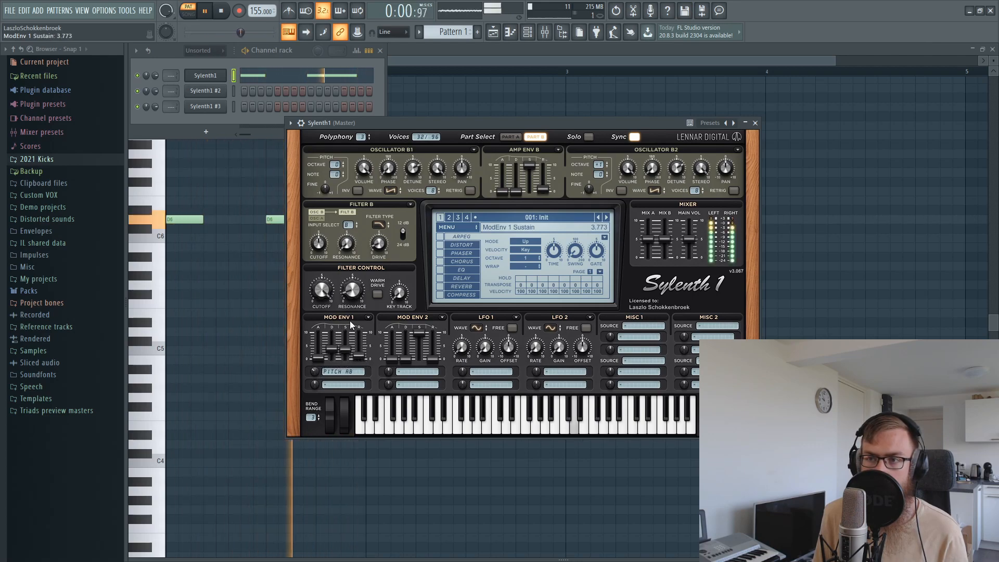
{"action": "left_click_drag", "start_coordinate": [312, 417], "coordinate": [314, 391]}
{"action": "left_click_drag", "start_coordinate": [338, 351], "coordinate": [340, 342]}
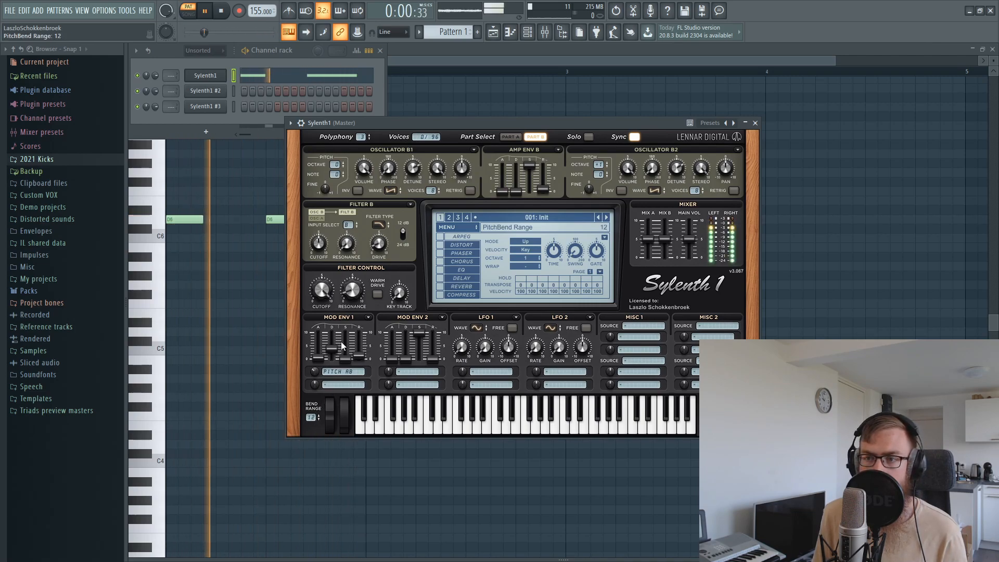
{"action": "key", "text": "space"}
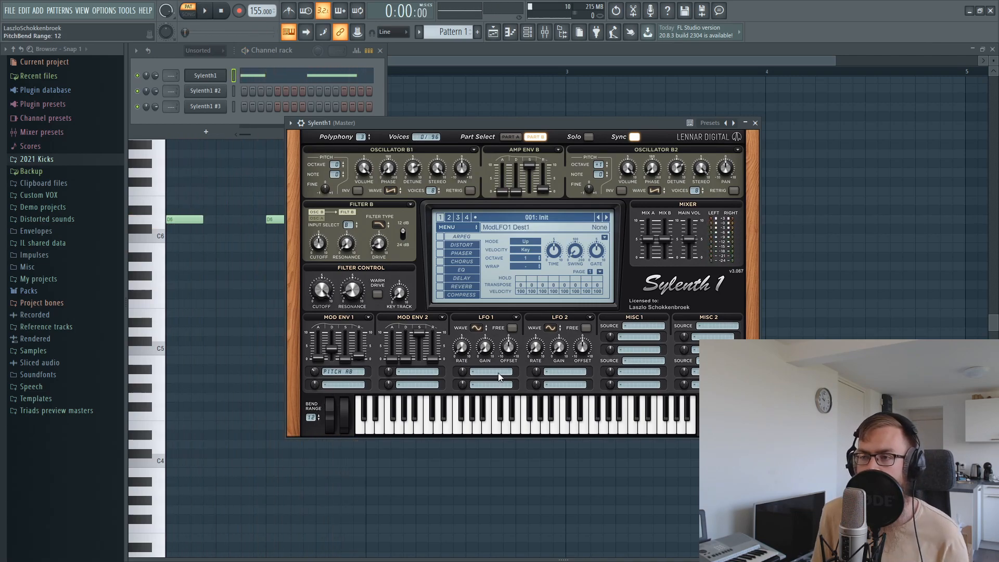
Route LFO 1 to Pitch A and B and set its modulation amount to about -2.27 while the pattern plays
{"action": "left_click", "coordinate": [498, 372]}
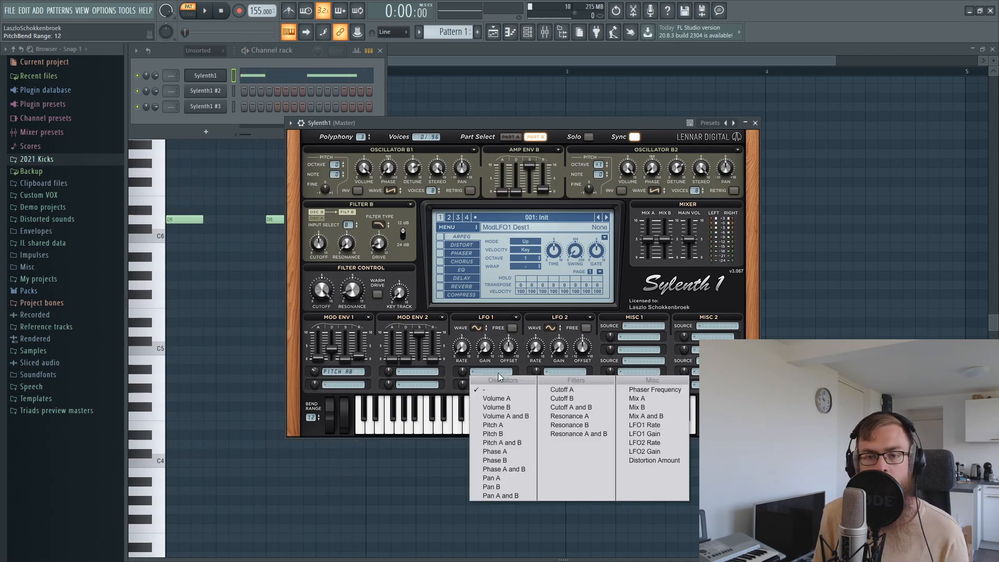
{"action": "left_click", "coordinate": [502, 442]}
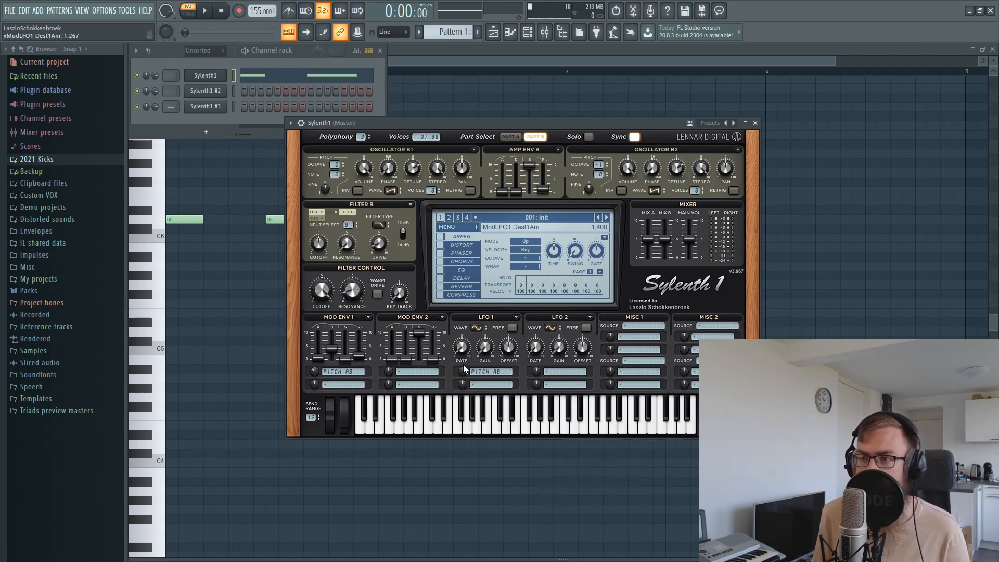
{"action": "key", "text": "space"}
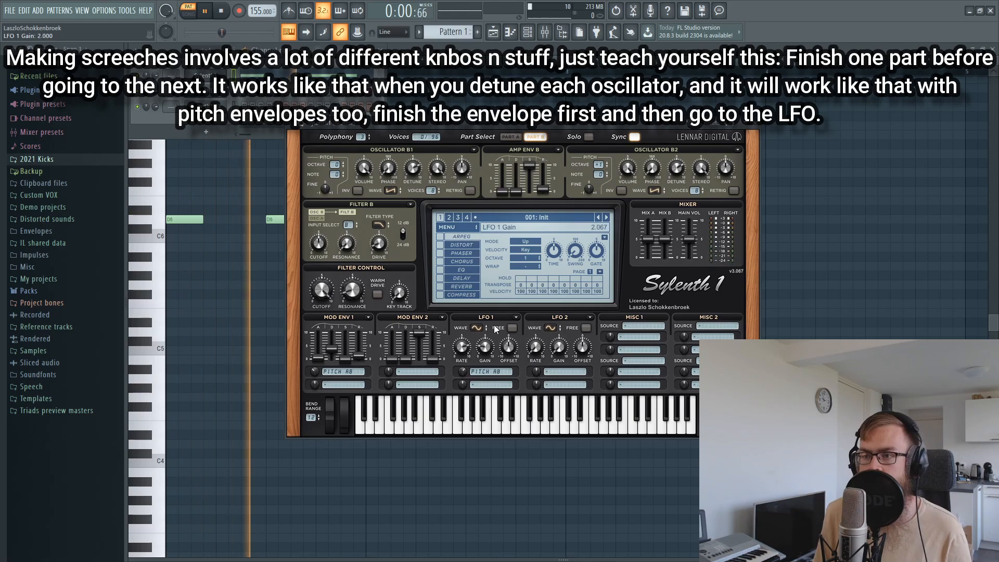
{"action": "left_click_drag", "start_coordinate": [464, 372], "coordinate": [465, 376]}
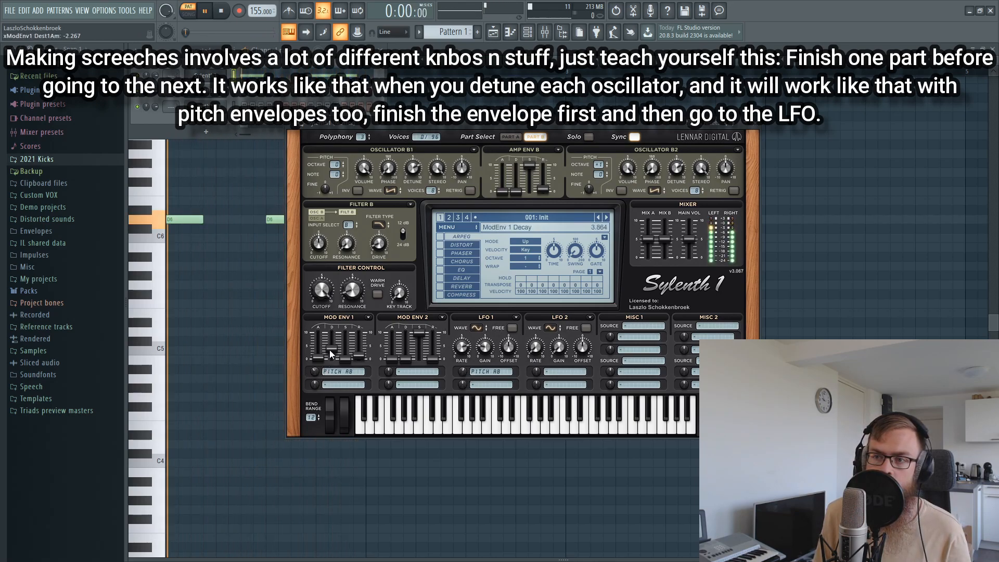
{"action": "key", "text": "space"}
Audition single notes and lower LFO 1's gain to about 0.700
{"action": "key", "text": "m"}
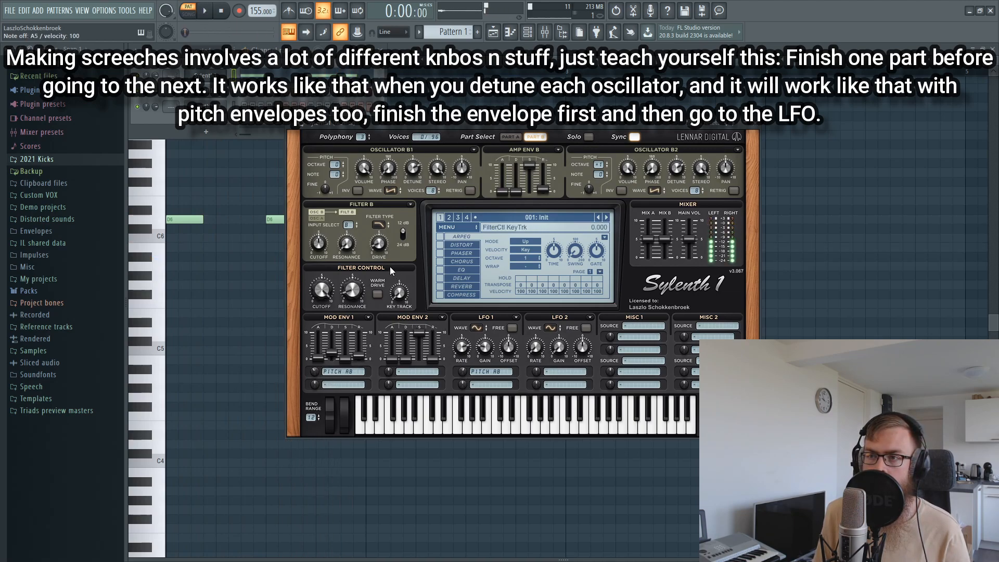
{"action": "key", "text": "m"}
{"action": "key", "text": "m"}
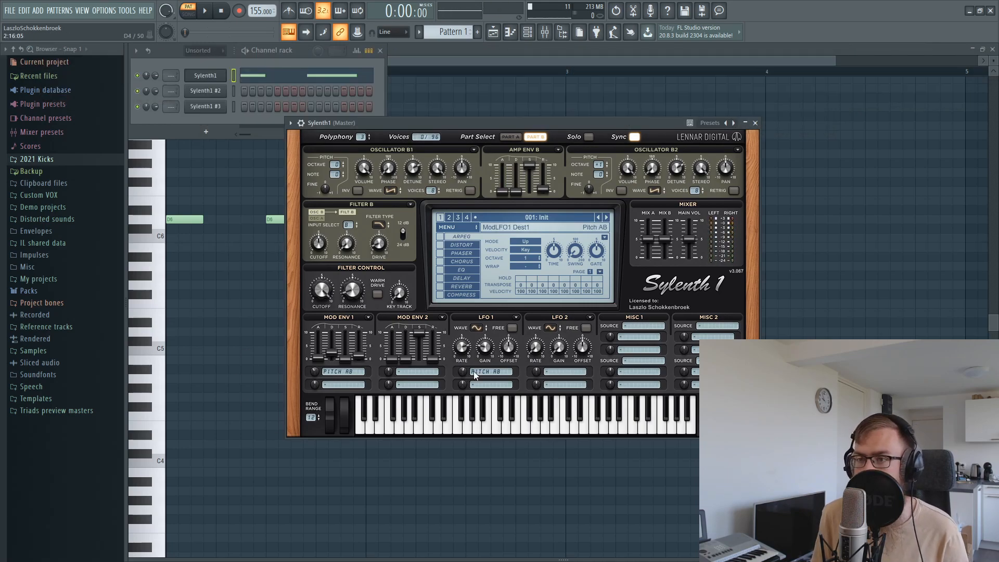
{"action": "left_click_drag", "start_coordinate": [483, 354], "coordinate": [494, 337]}
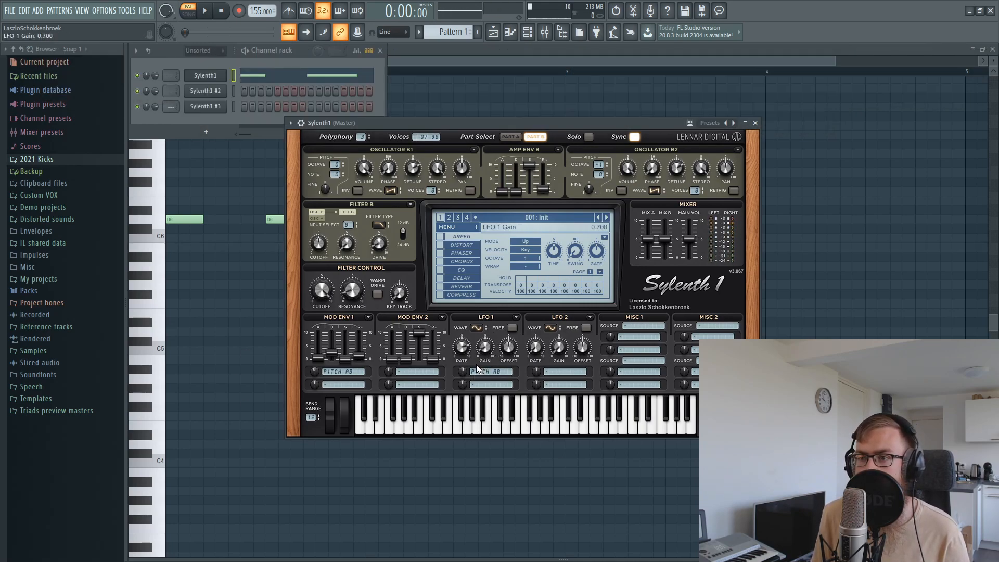
{"action": "key", "text": "m"}
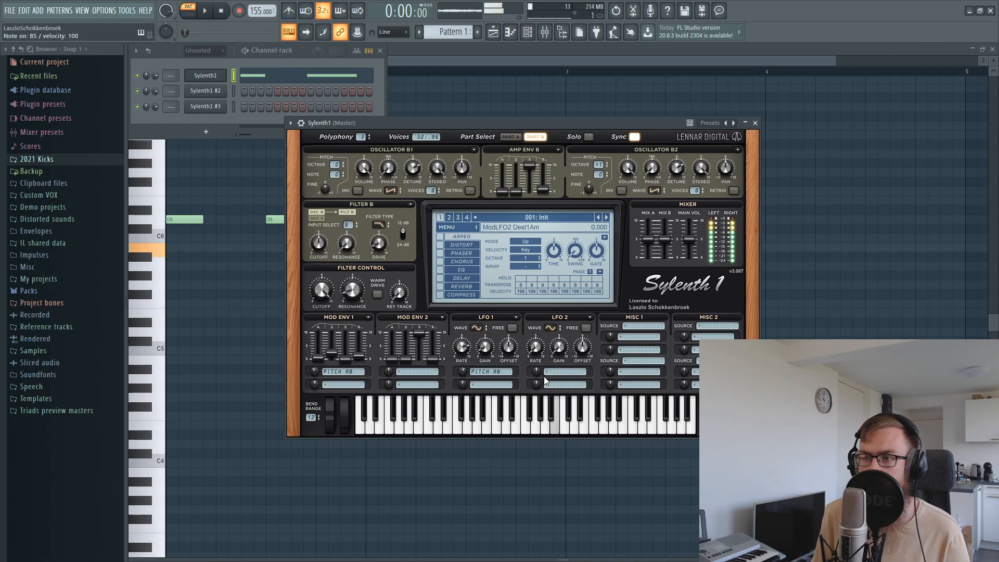
Route LFO 2 to Pitch A and B, change its waveform, set its rate to 1/256T and adjust its gain
{"action": "left_click", "coordinate": [571, 373]}
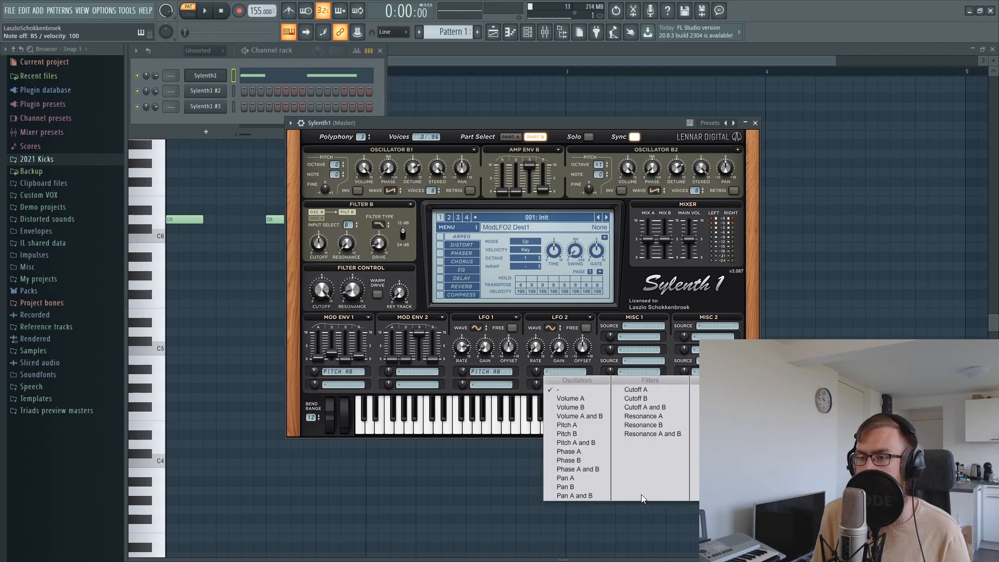
{"action": "left_click", "coordinate": [585, 443]}
{"action": "left_click", "coordinate": [550, 328]}
{"action": "left_click", "coordinate": [583, 416]}
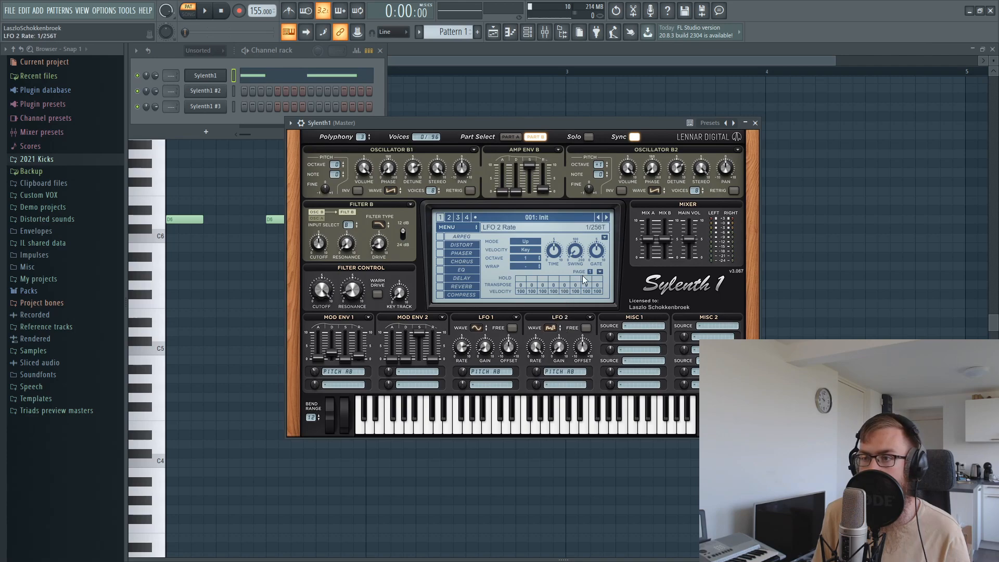
{"action": "left_click_drag", "start_coordinate": [560, 348], "coordinate": [564, 329]}
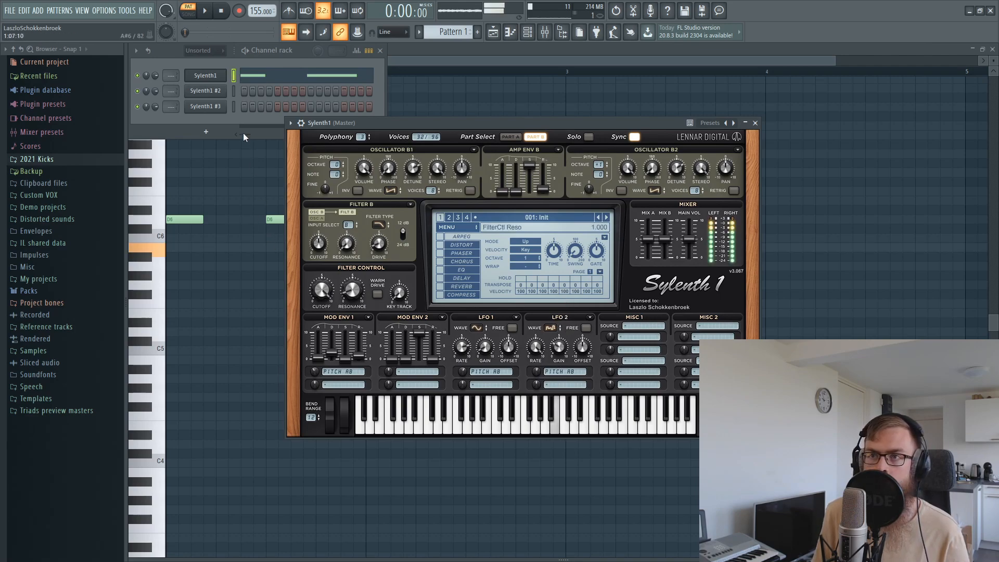
Preview keys in Sylenth1's piano roll and move both notes from D6 up to A6
{"action": "right_click", "coordinate": [228, 214]}
{"action": "left_click", "coordinate": [152, 160]}
{"action": "left_click", "coordinate": [151, 159]}
{"action": "left_click", "coordinate": [154, 159]}
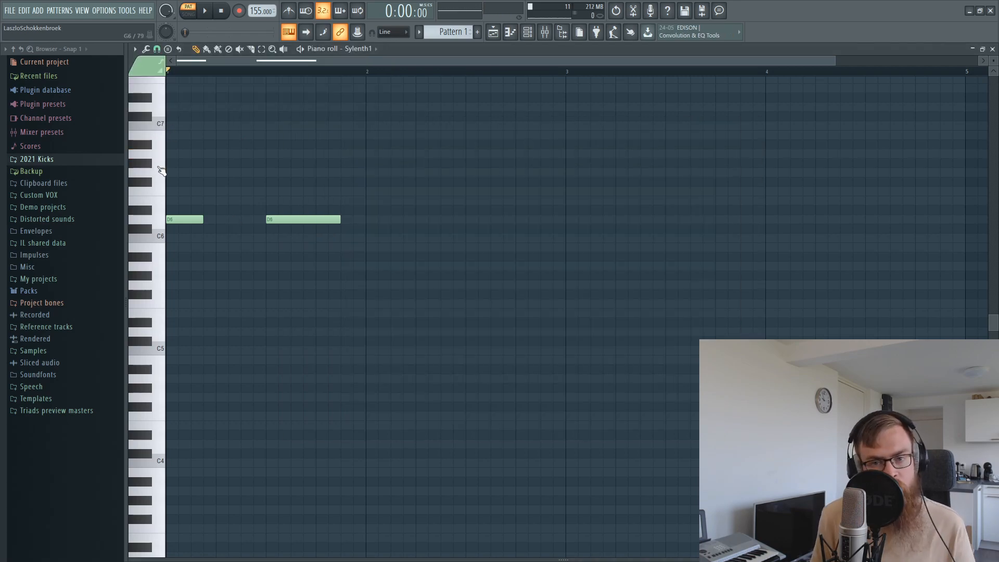
{"action": "left_click_drag", "start_coordinate": [387, 251], "coordinate": [195, 207]}
{"action": "left_click_drag", "start_coordinate": [181, 219], "coordinate": [166, 153]}
{"action": "left_click", "coordinate": [209, 201], "text": "ctrl"}
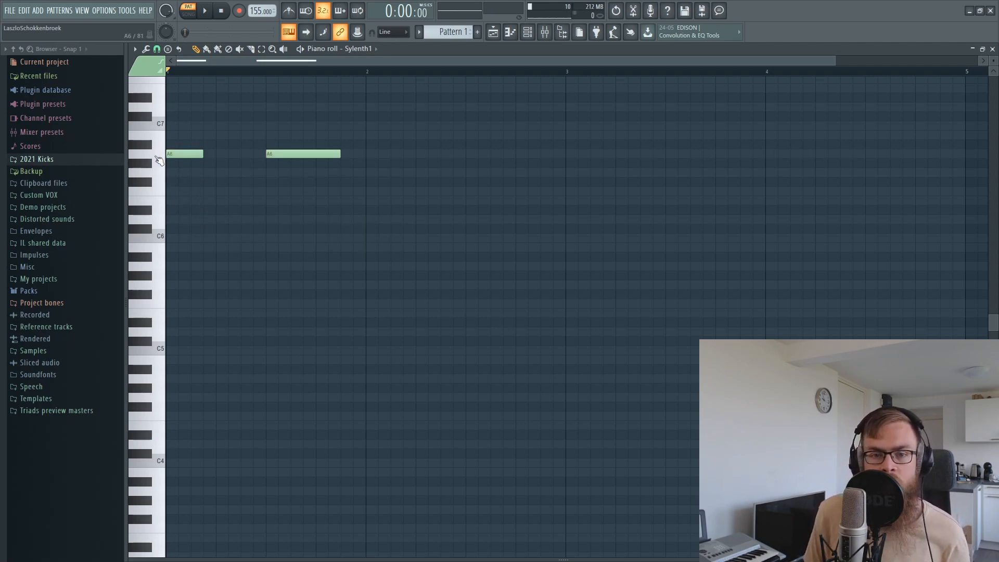
Play the A6 pattern several times to hear how the pitch movement sounds
{"action": "key", "text": "space"}
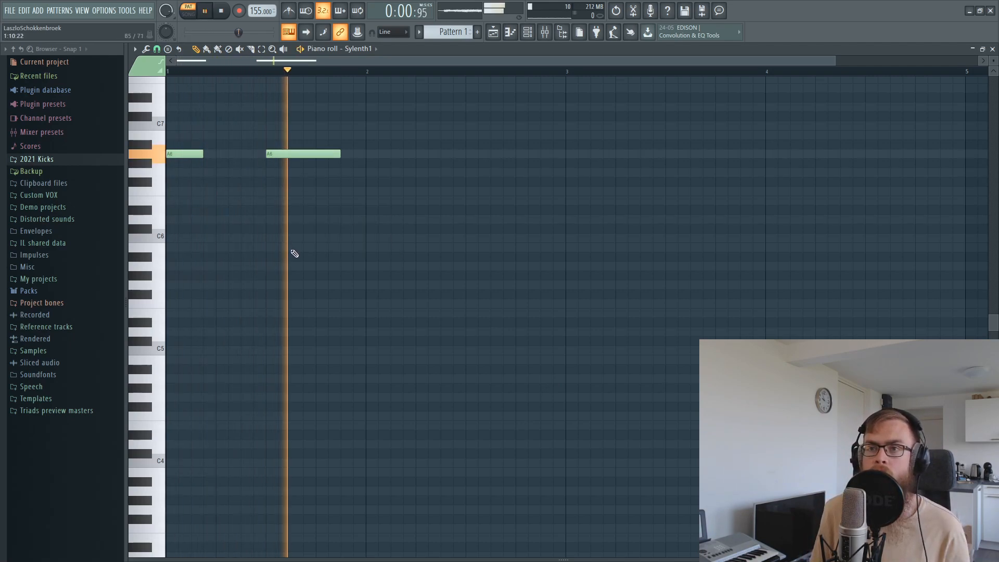
{"action": "key", "text": "space"}
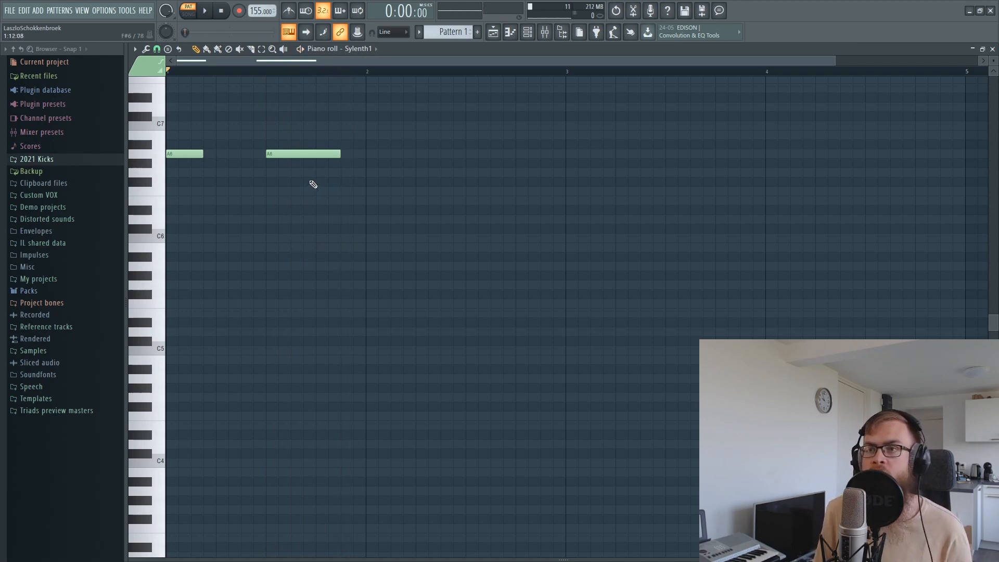
{"action": "left_click_drag", "start_coordinate": [370, 167], "coordinate": [170, 94]}
{"action": "key", "text": "space"}
{"action": "key", "text": "space"}
{"action": "key", "text": "space"}
{"action": "key", "text": "space"}
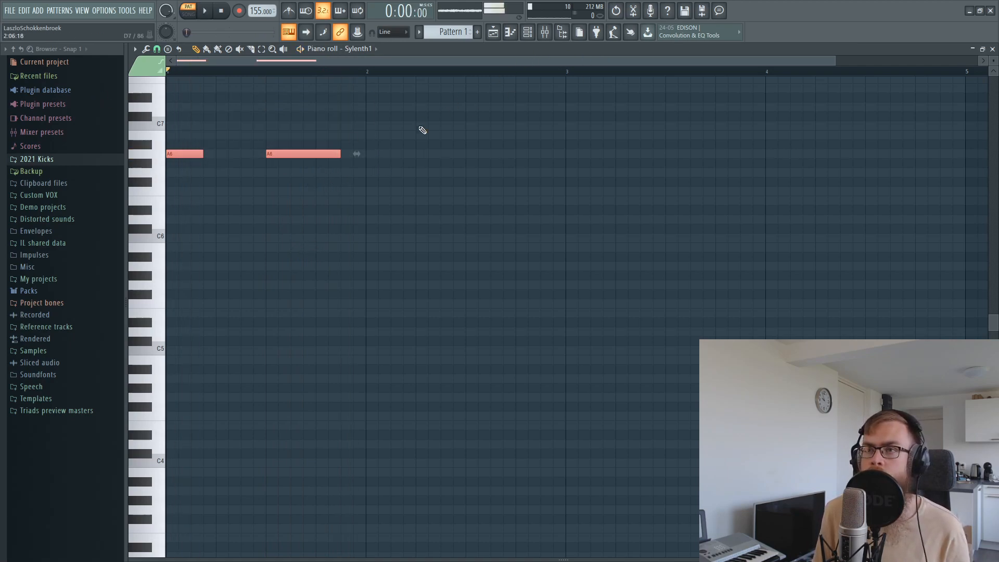
Delete both notes, test a single A6 note lengthened to two beats, and remove it as well
{"action": "right_click", "coordinate": [307, 154]}
{"action": "right_click", "coordinate": [186, 154]}
{"action": "left_click", "coordinate": [189, 154]}
{"action": "key", "text": "space"}
{"action": "left_click_drag", "start_coordinate": [204, 154], "coordinate": [263, 153]}
{"action": "key", "text": "space"}
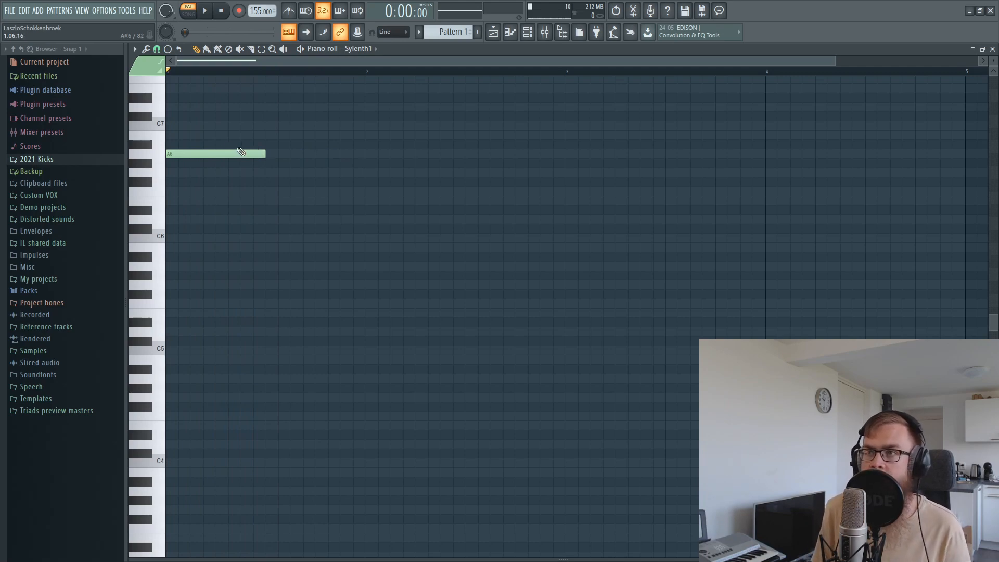
{"action": "right_click", "coordinate": [168, 152]}
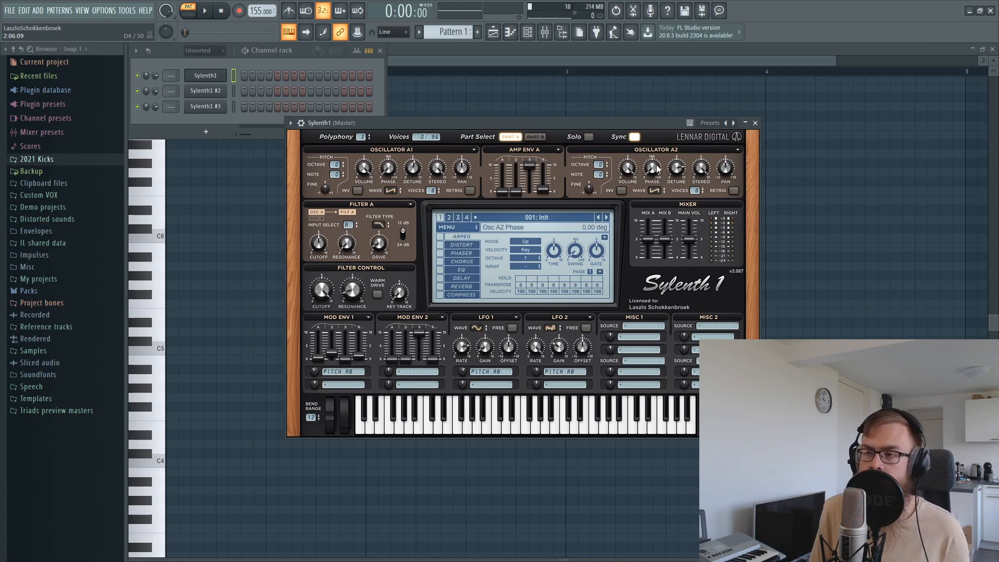
Draw three A6 notes in Sylenth1's piano roll: half-beat notes on beats 1 and 2, and a one-beat note on beat 3
{"action": "left_click", "coordinate": [535, 137]}
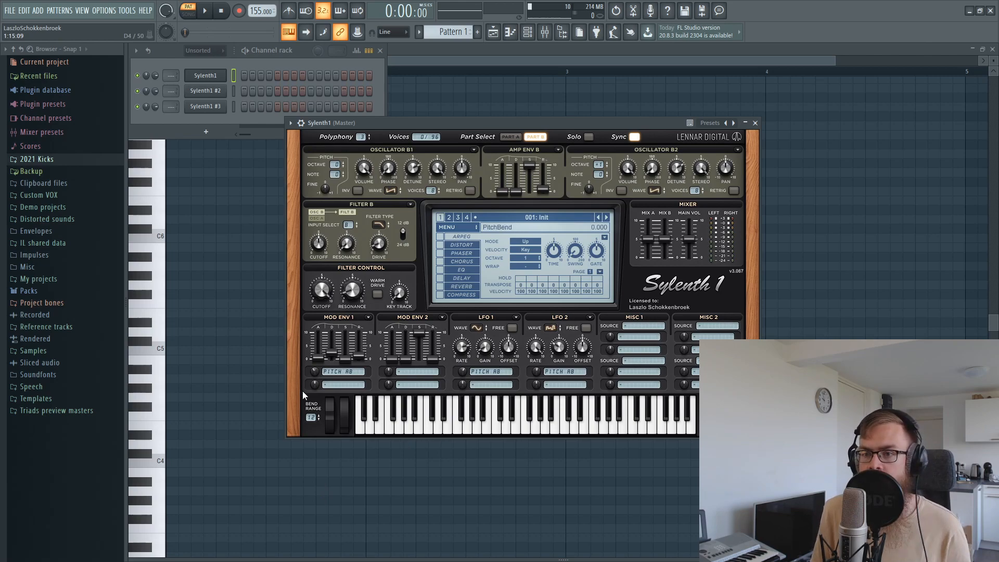
{"action": "left_click", "coordinate": [240, 268]}
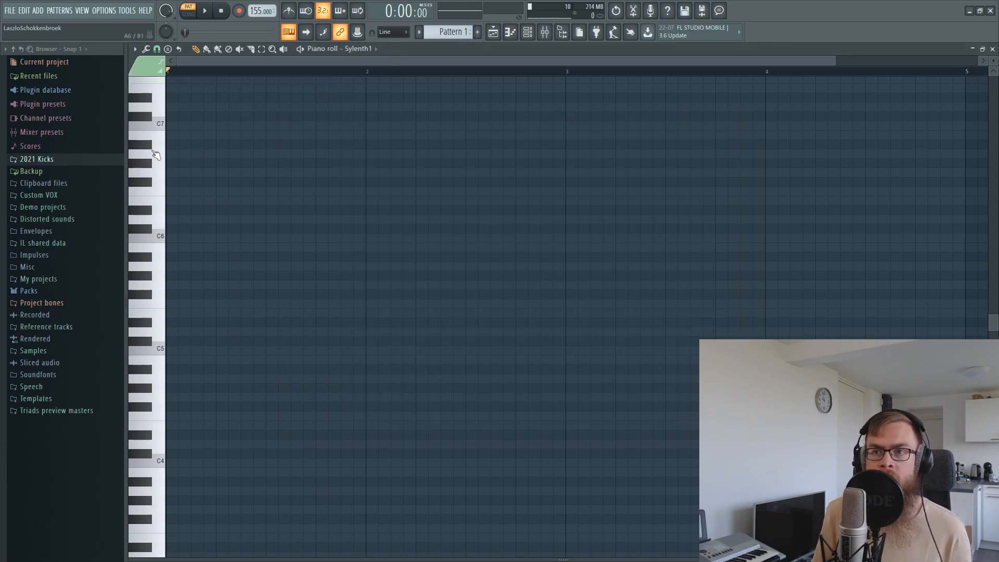
{"action": "left_click_drag", "start_coordinate": [170, 154], "coordinate": [154, 155]}
{"action": "left_click_drag", "start_coordinate": [264, 154], "coordinate": [315, 154]}
{"action": "left_click", "coordinate": [232, 154]}
{"action": "left_click", "coordinate": [272, 154]}
Place Pattern 1 at the start of Track 1 in the playlist
{"action": "left_click", "coordinate": [493, 32]}
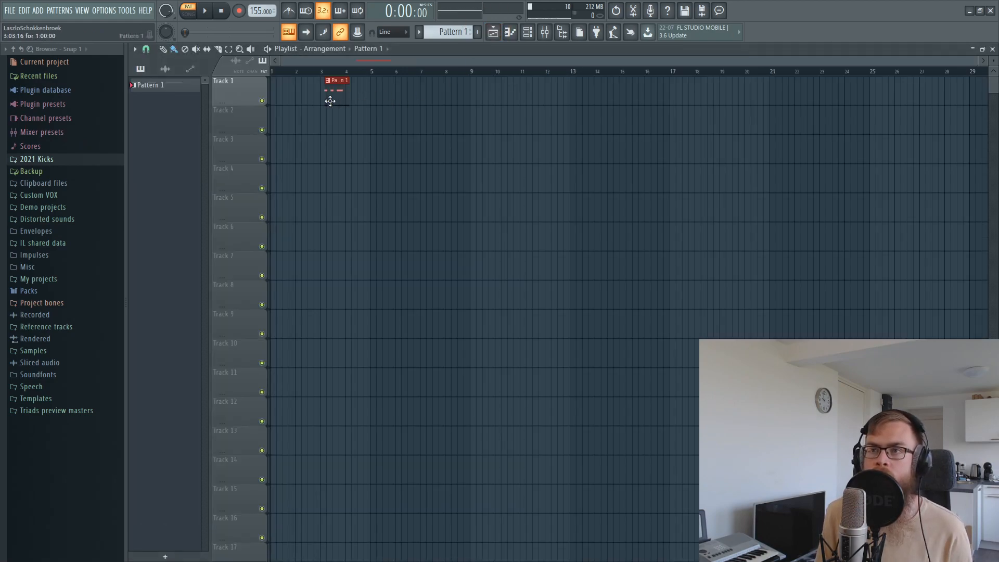
{"action": "right_click", "coordinate": [292, 80], "text": "ctrl"}
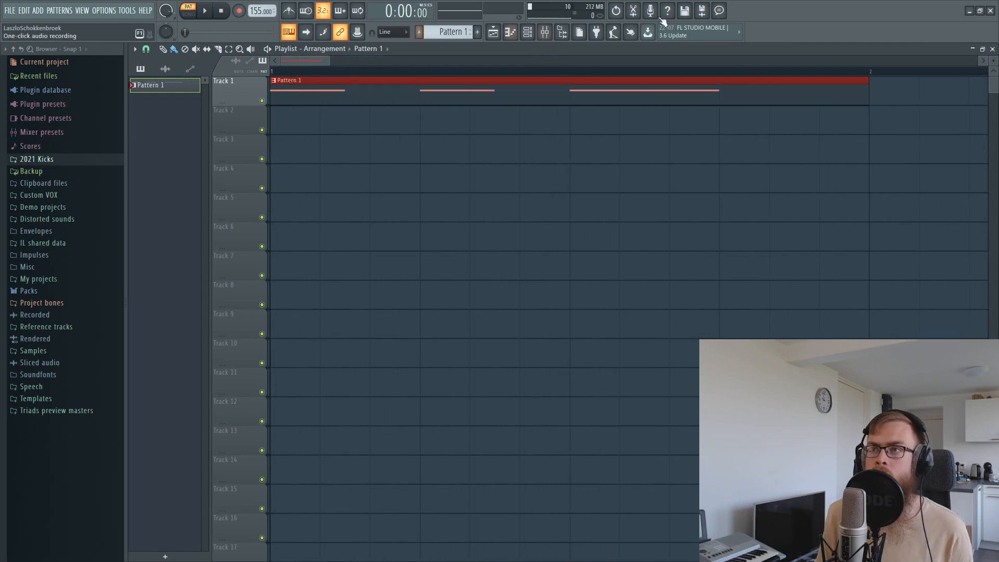
Reopen Sylenth1 and create an automation clip for its PitchBend, the last tweaked parameter, on Track 2
{"action": "left_click", "coordinate": [533, 35]}
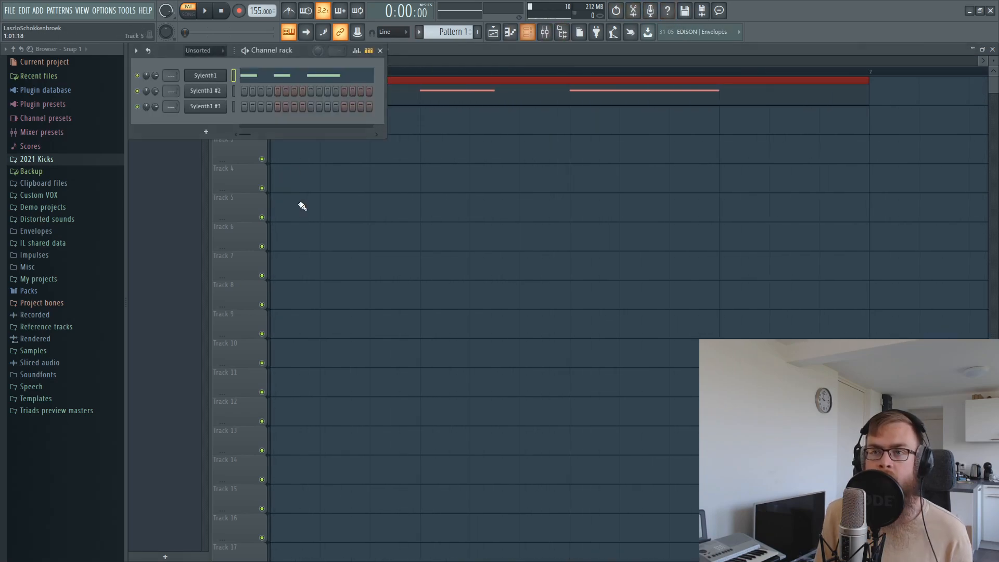
{"action": "left_click", "coordinate": [212, 77]}
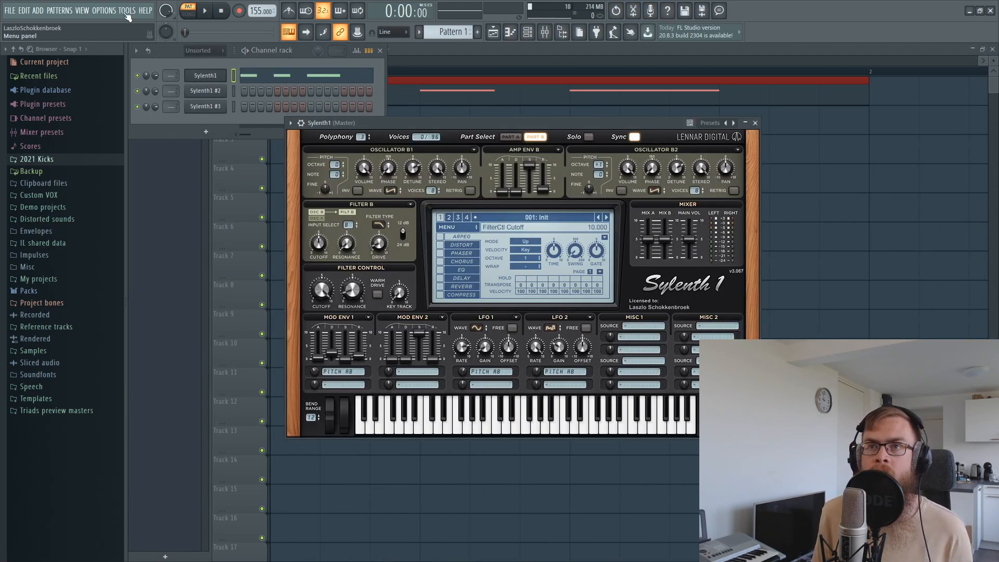
{"action": "left_click", "coordinate": [104, 10]}
{"action": "mouse_move", "coordinate": [132, 16]}
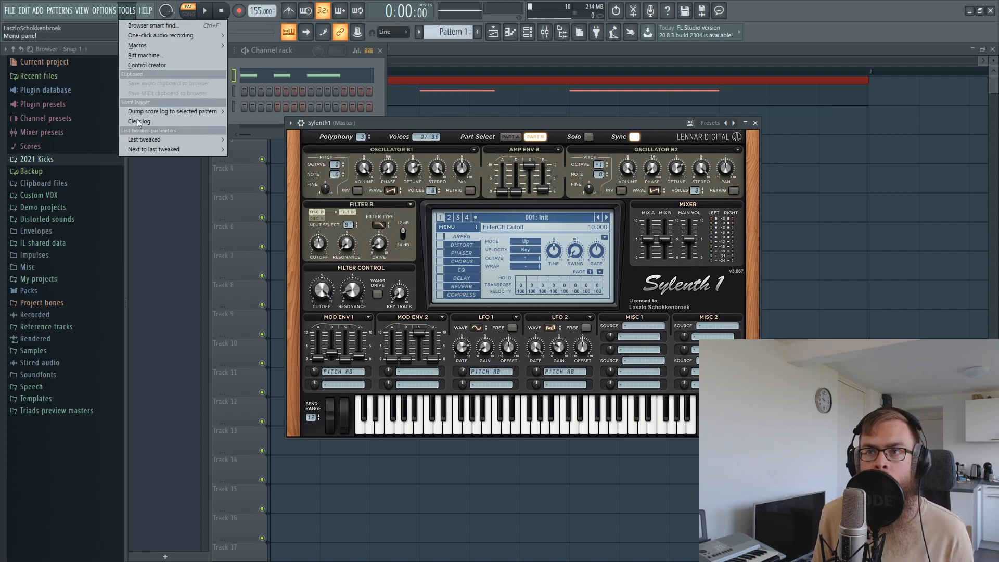
{"action": "mouse_move", "coordinate": [144, 140]}
{"action": "left_click", "coordinate": [248, 199]}
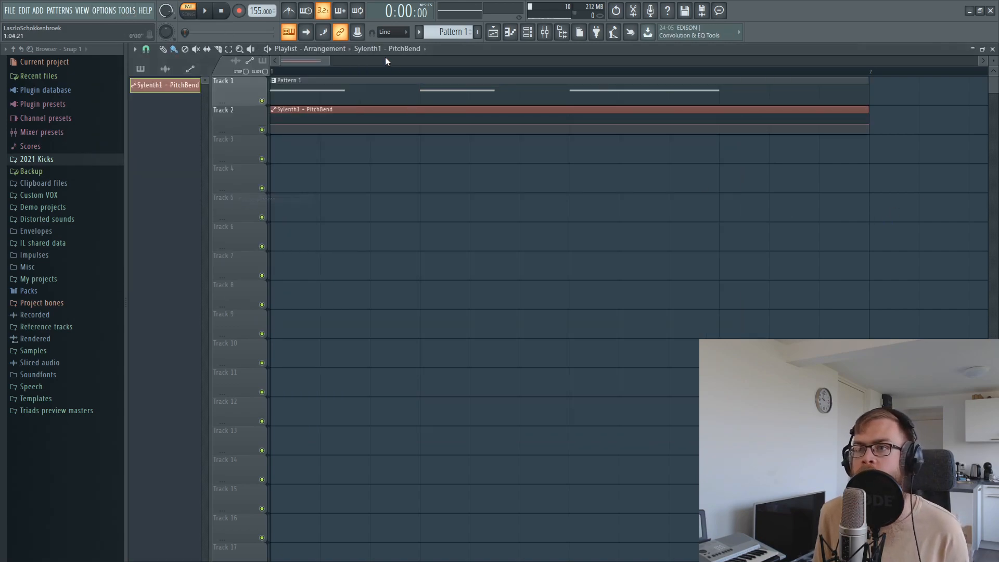
Set the playlist snap to 1/4 beat, enlarge Track 2 and add PitchBend points at beat 3 and, at 0%, beat 4
{"action": "left_click", "coordinate": [146, 48]}
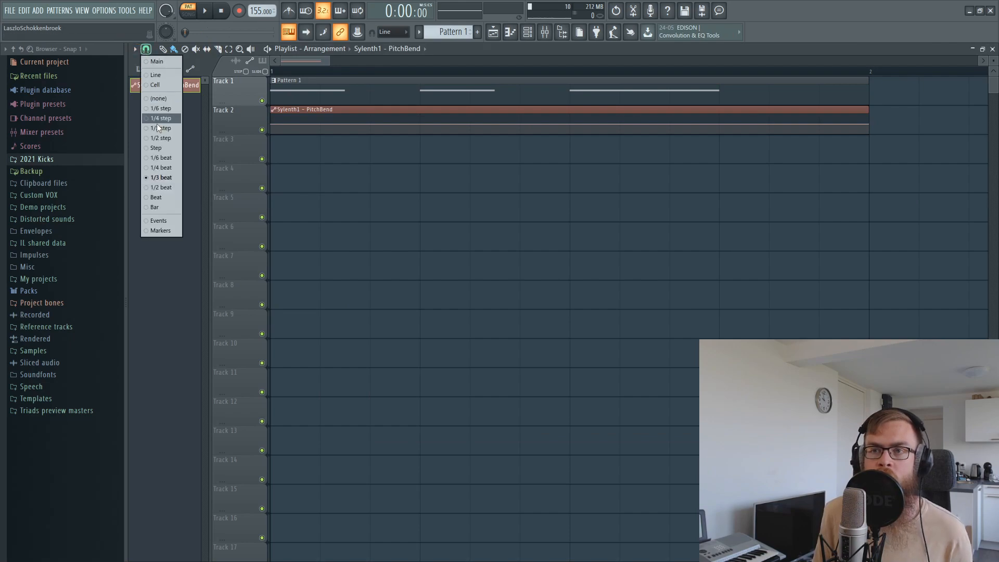
{"action": "left_click", "coordinate": [163, 170]}
{"action": "left_click_drag", "start_coordinate": [239, 135], "coordinate": [244, 160]}
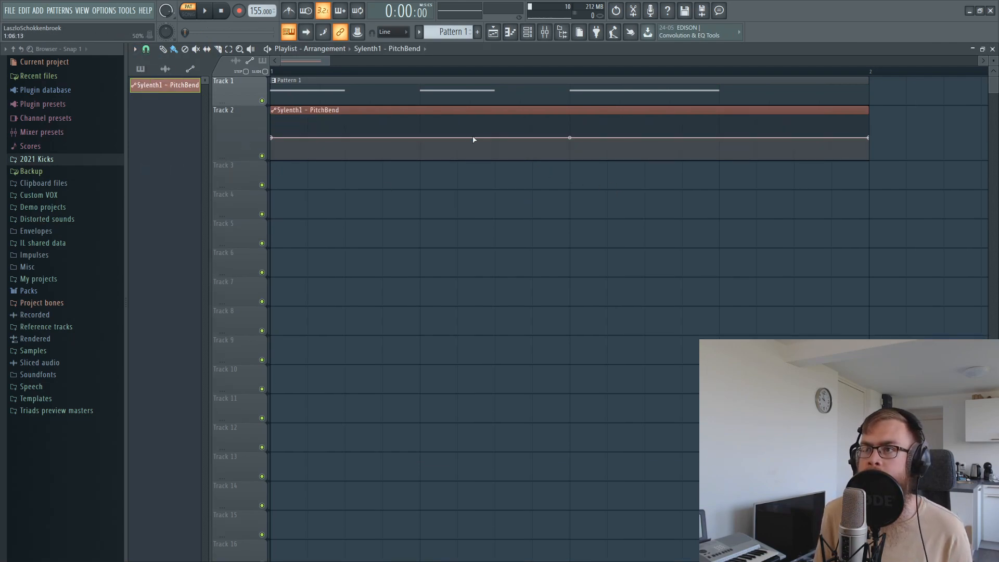
{"action": "left_click_drag", "start_coordinate": [719, 137], "coordinate": [729, 178]}
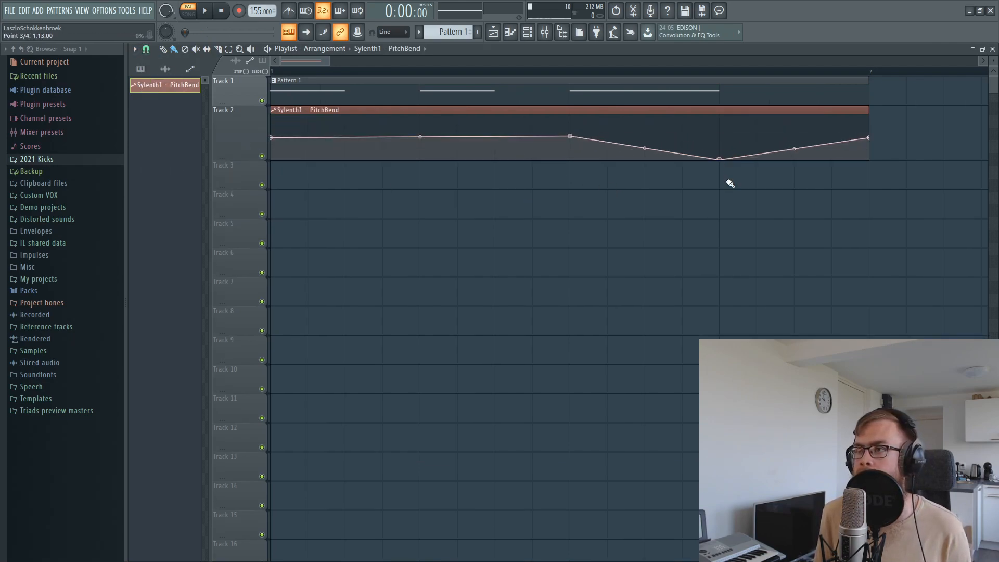
Copy the PitchBend end point's 50% value and paste it onto the point at beat 3
{"action": "right_click", "coordinate": [869, 138]}
{"action": "left_click", "coordinate": [873, 302]}
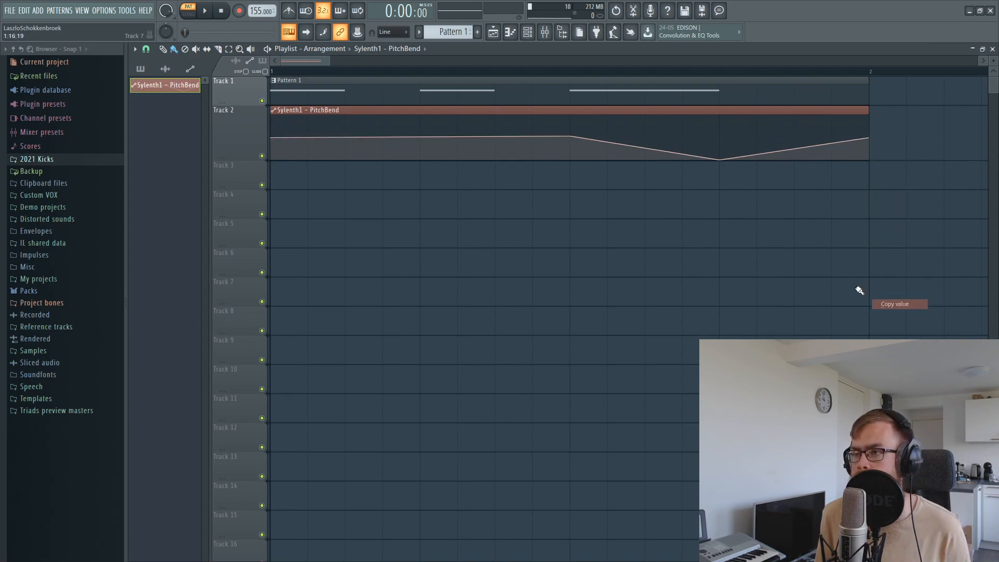
{"action": "right_click", "coordinate": [570, 137]}
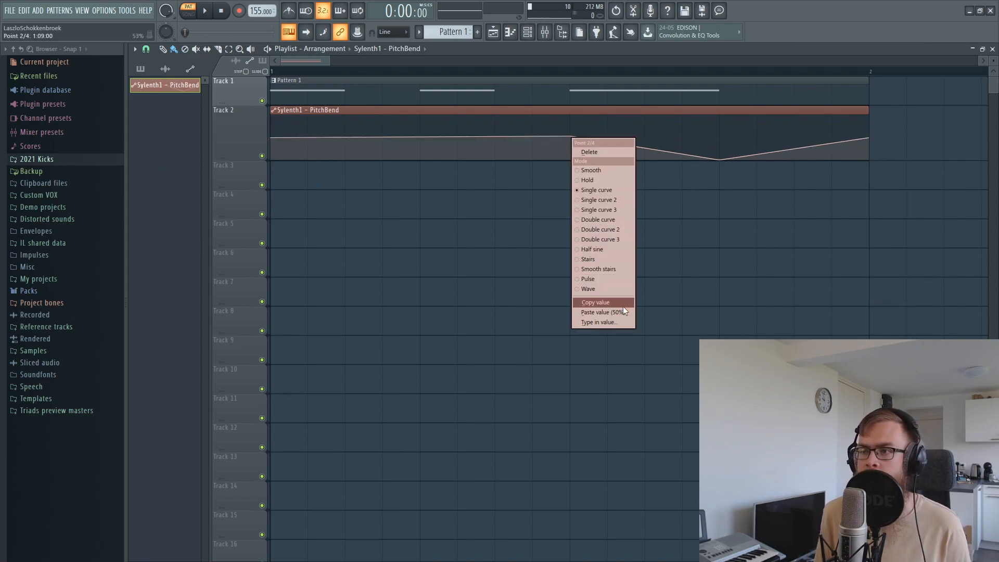
{"action": "left_click", "coordinate": [619, 322]}
{"action": "key", "text": "Escape"}
{"action": "right_click", "coordinate": [571, 138]}
{"action": "left_click", "coordinate": [585, 311]}
Add PitchBend points at beat 2 at 0% and a quarter beat after it, pasting the copied 50% value there
{"action": "left_click", "coordinate": [420, 160]}
{"action": "left_click", "coordinate": [457, 138]}
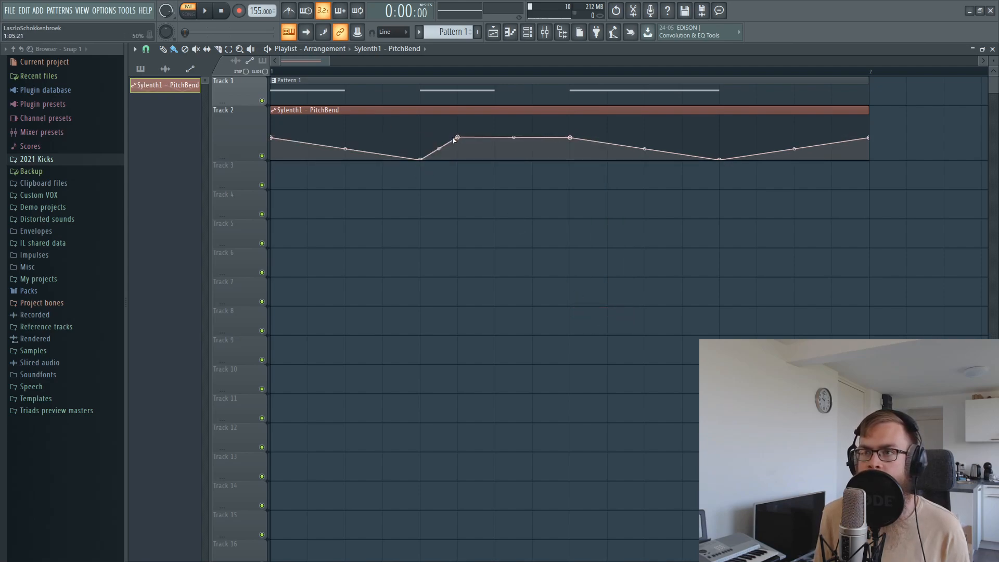
{"action": "right_click", "coordinate": [458, 138]}
{"action": "left_click", "coordinate": [489, 313]}
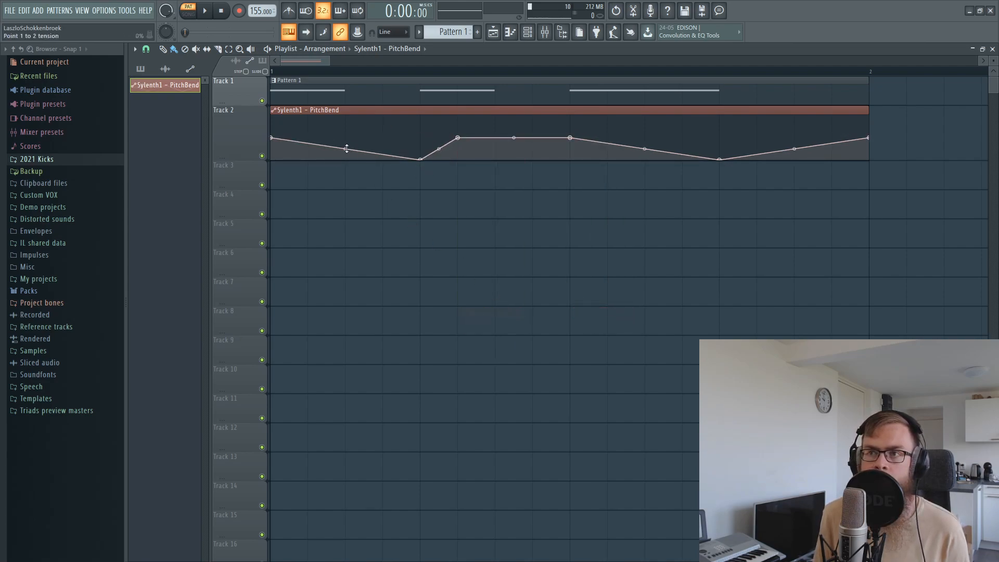
Curve the PitchBend segments so pitch drops late before beats 2 and 4 and recovers quickly after beat 2
{"action": "left_click_drag", "start_coordinate": [347, 149], "coordinate": [525, 132]}
{"action": "left_click_drag", "start_coordinate": [439, 149], "coordinate": [423, 99]}
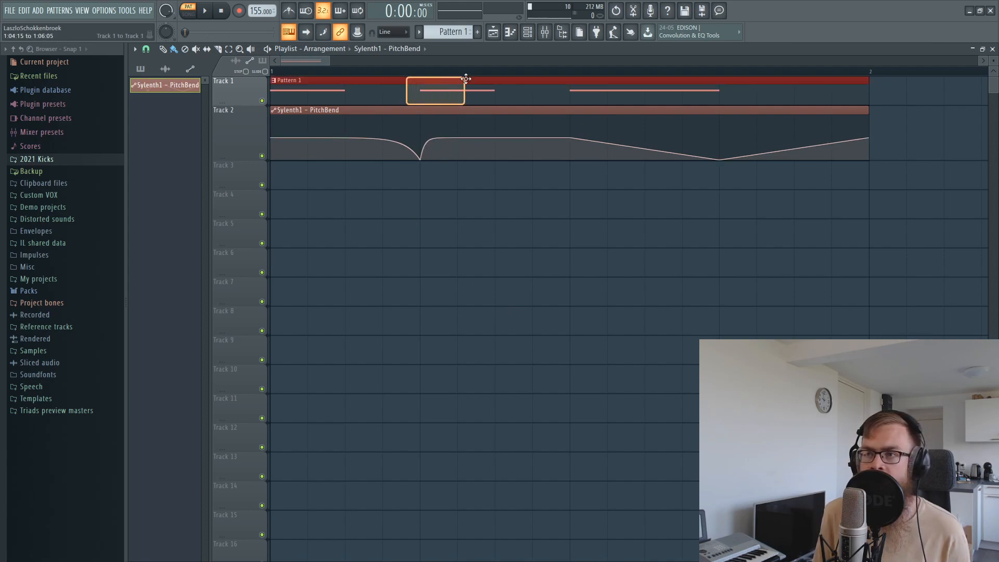
{"action": "left_click_drag", "start_coordinate": [644, 149], "coordinate": [644, 140]}
Switch playback to song mode and audition the arrangement with the PitchBend automation
{"action": "key", "text": "space"}
{"action": "key", "text": "space"}
{"action": "left_click", "coordinate": [187, 13]}
{"action": "key", "text": "space"}
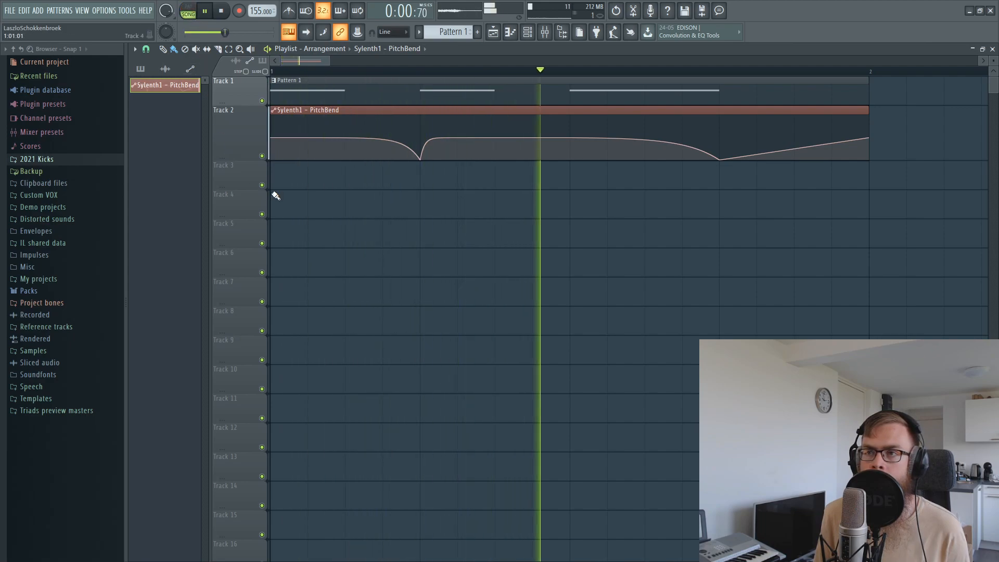
{"action": "key", "text": "space"}
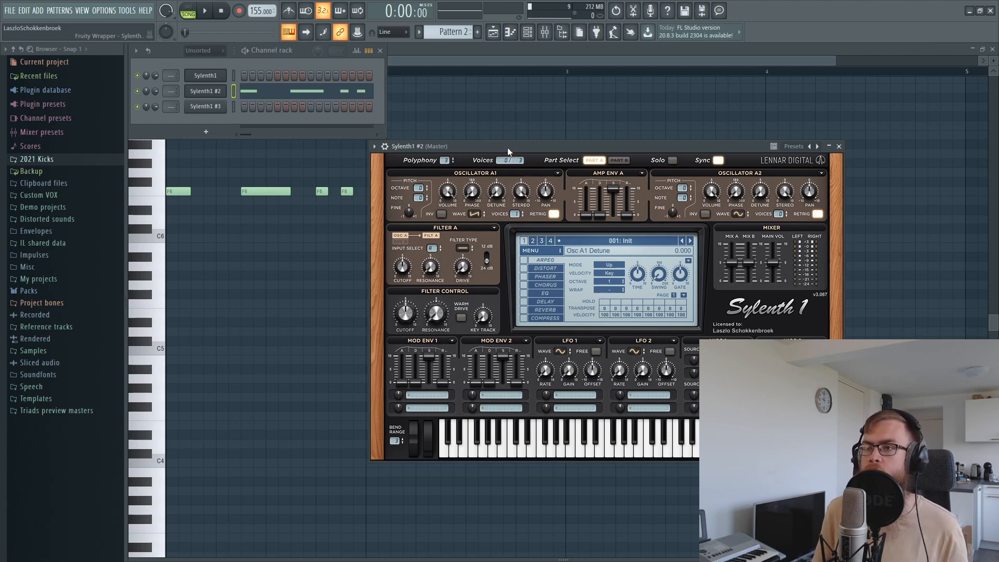
Switch playback back to pattern mode and audition Pattern 2 with the saw sound of Sylenth1 #2
{"action": "key", "text": "l"}
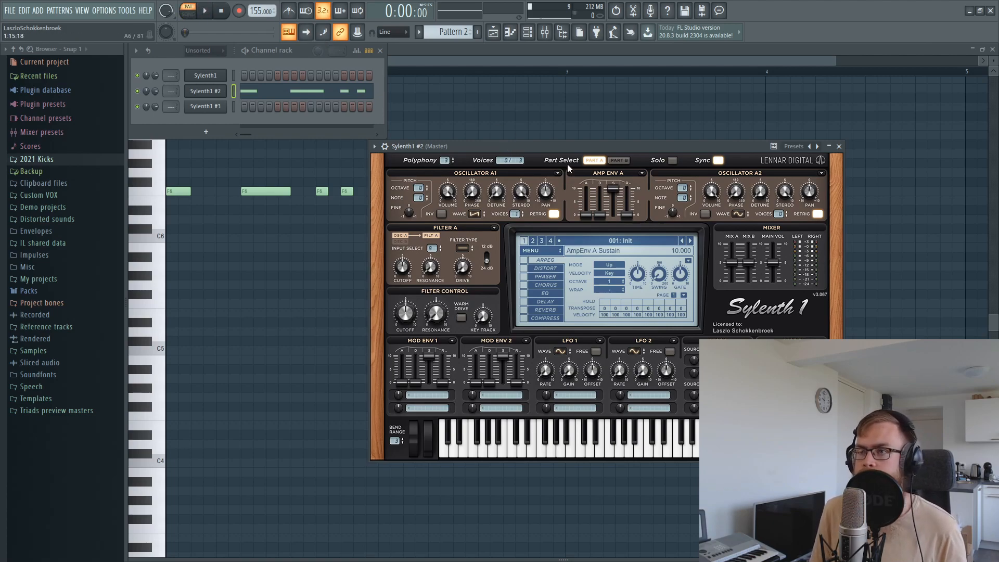
{"action": "mouse_move", "coordinate": [558, 148]}
{"action": "left_mouse_down"}
{"action": "mouse_move", "coordinate": [585, 154]}
{"action": "mouse_move", "coordinate": [576, 149]}
{"action": "left_mouse_up"}
{"action": "key", "text": "space"}
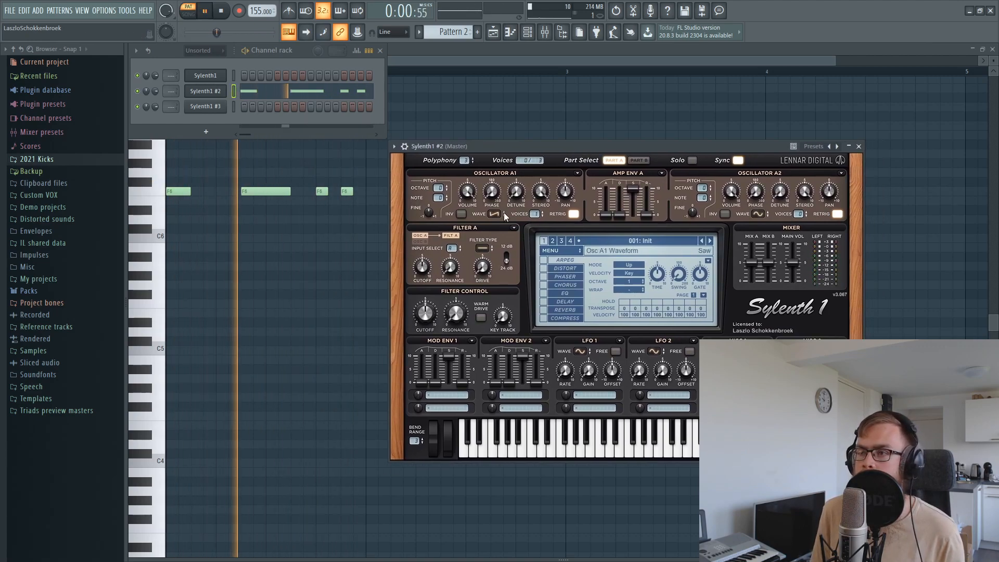
{"action": "key", "text": "space"}
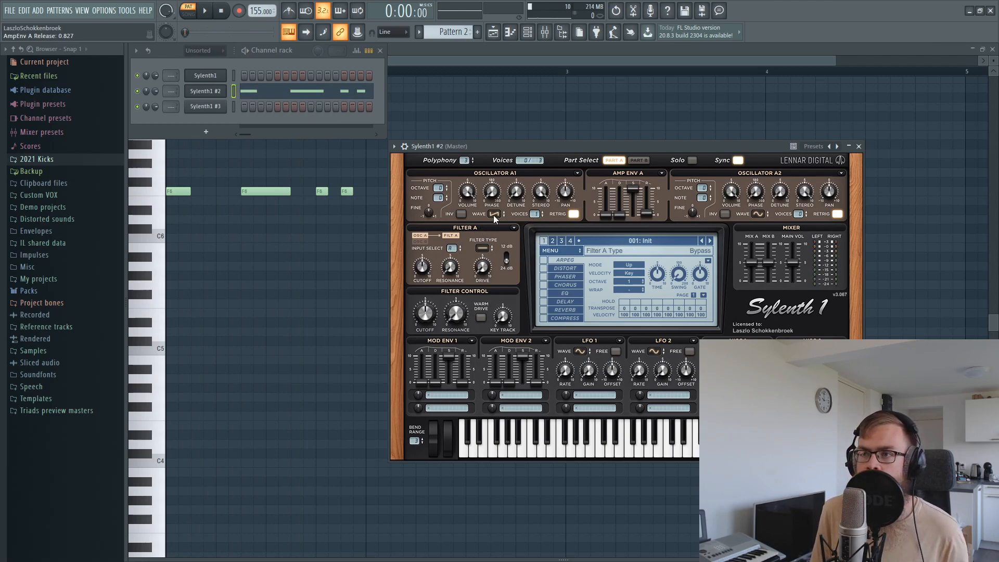
Set Filter A to Bandpass and the Filter Control cutoff to 4.267 while auditioning the pattern
{"action": "left_click", "coordinate": [485, 248]}
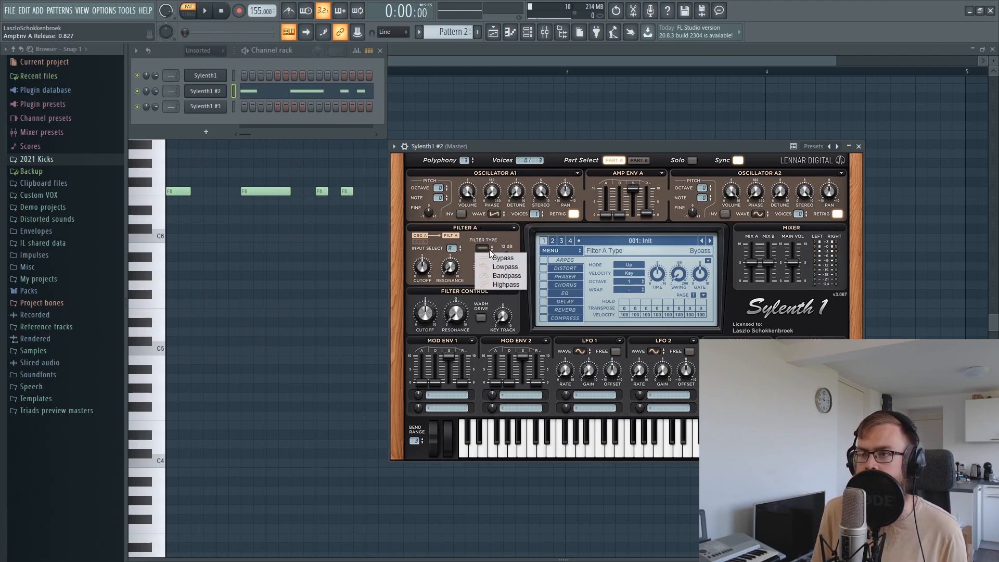
{"action": "left_click", "coordinate": [505, 275]}
{"action": "left_click_drag", "start_coordinate": [506, 148], "coordinate": [482, 157]}
{"action": "key", "text": "space"}
{"action": "left_click_drag", "start_coordinate": [403, 336], "coordinate": [402, 340]}
{"action": "key", "text": "space"}
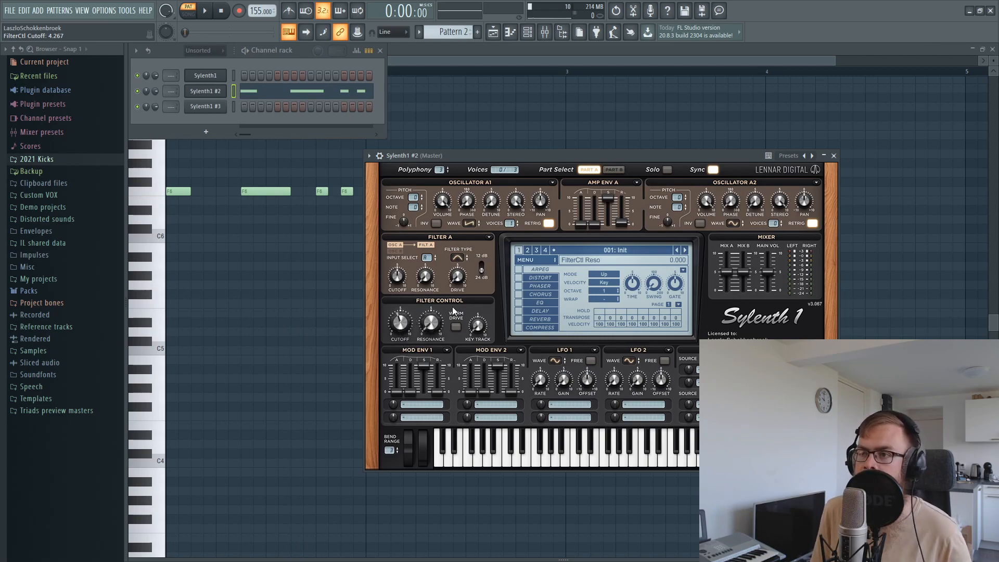
Enable the Distort effect in Sylenth1 #2 and set its type to Clip
{"action": "left_click", "coordinate": [518, 278]}
{"action": "left_click", "coordinate": [624, 279]}
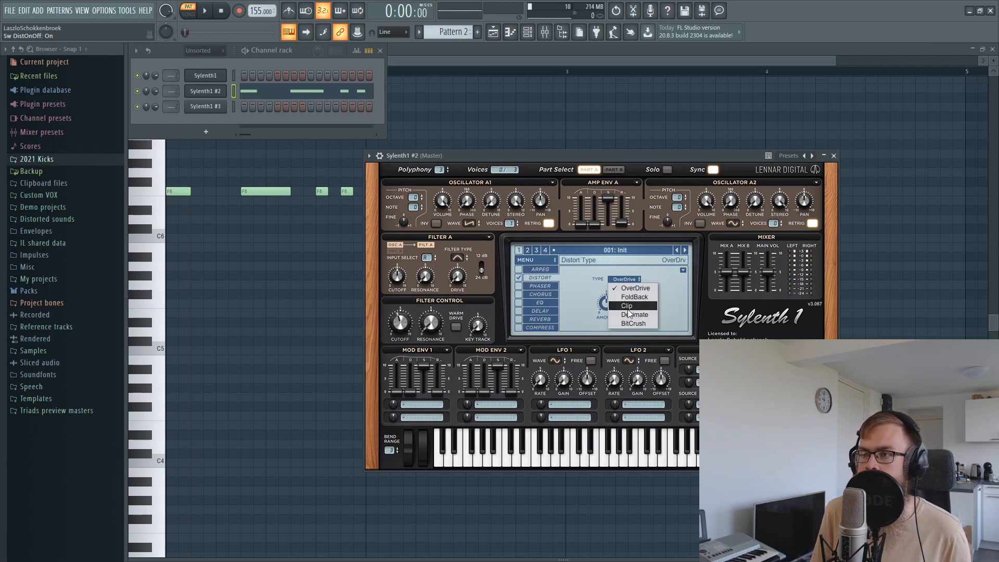
{"action": "left_click", "coordinate": [626, 306]}
Set the Filter Control resonance to 10 and the cutoff to 3.500 during playback
{"action": "key", "text": "space"}
{"action": "left_click_drag", "start_coordinate": [431, 324], "coordinate": [440, 247]}
{"action": "mouse_move", "coordinate": [396, 323]}
{"action": "left_mouse_down"}
{"action": "mouse_move", "coordinate": [395, 302]}
{"action": "mouse_move", "coordinate": [387, 333]}
{"action": "left_mouse_up"}
{"action": "key", "text": "space"}
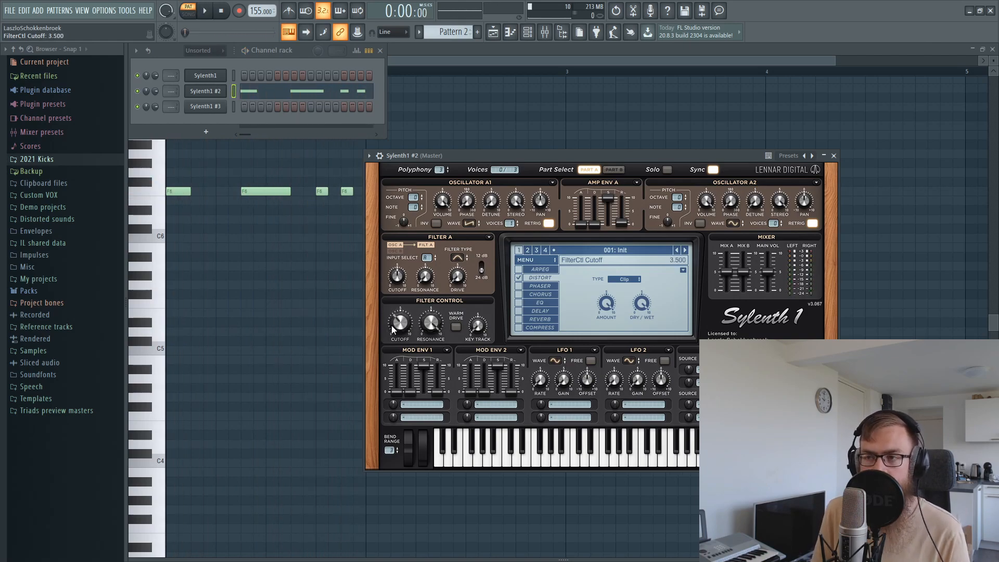
Try several Filter Control cutoff settings while auditioning the pattern, ending at 4.000
{"action": "left_click_drag", "start_coordinate": [389, 321], "coordinate": [387, 320]}
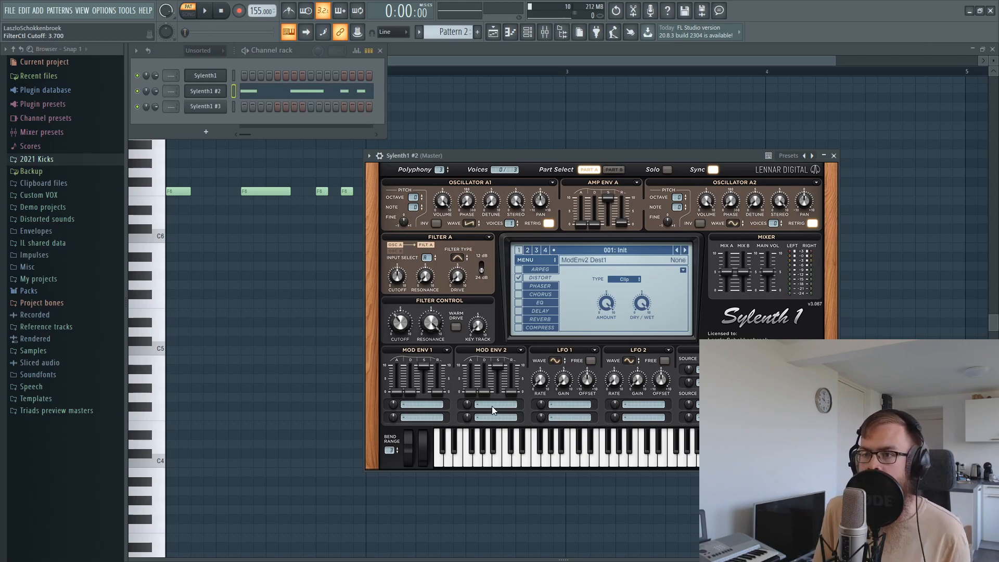
{"action": "key", "text": "space"}
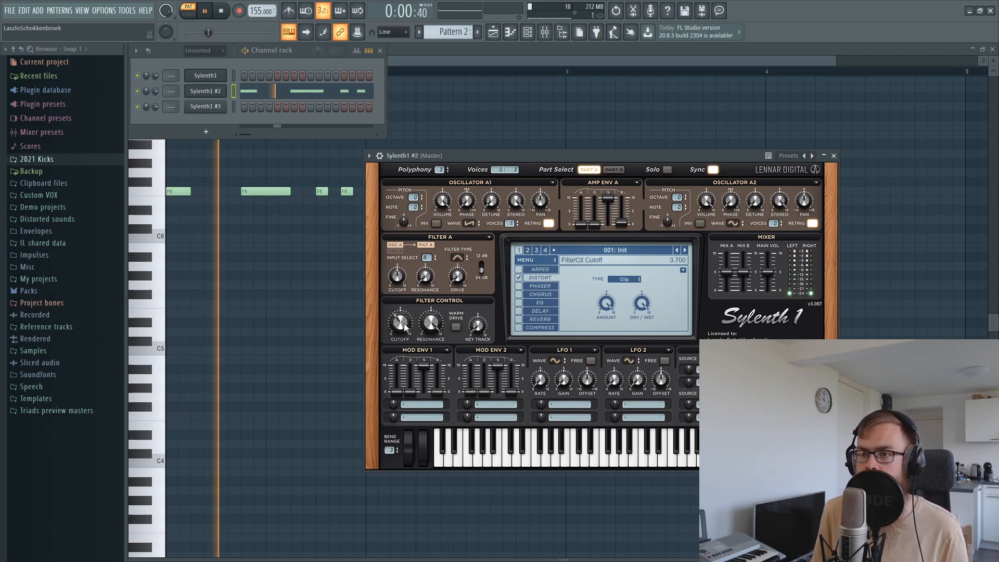
{"action": "left_click_drag", "start_coordinate": [399, 321], "coordinate": [399, 325]}
{"action": "key", "text": "space"}
{"action": "left_click", "coordinate": [411, 404]}
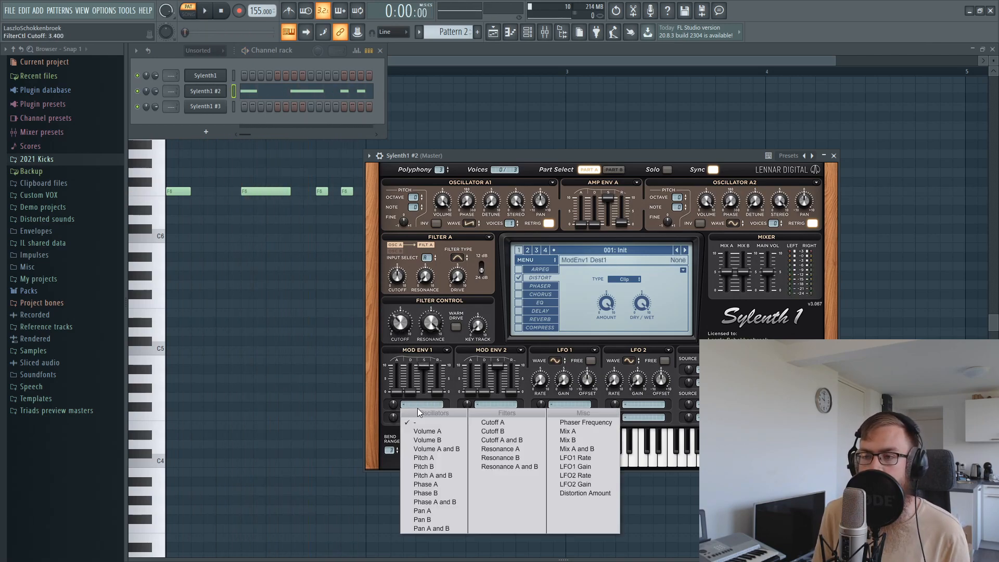
{"action": "left_click", "coordinate": [411, 334]}
{"action": "left_click_drag", "start_coordinate": [411, 333], "coordinate": [408, 326]}
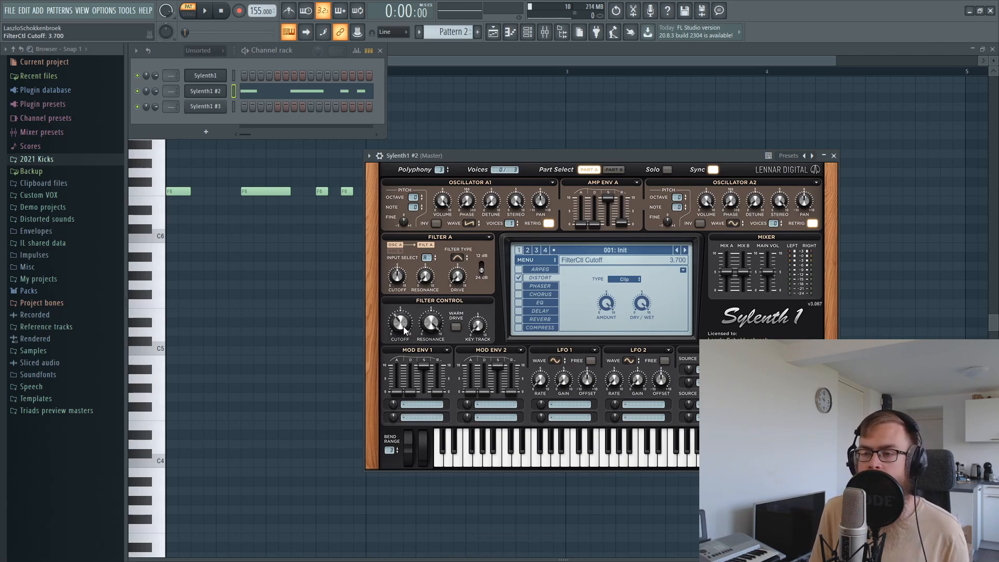
{"action": "left_click_drag", "start_coordinate": [398, 324], "coordinate": [398, 320]}
{"action": "key", "text": "space"}
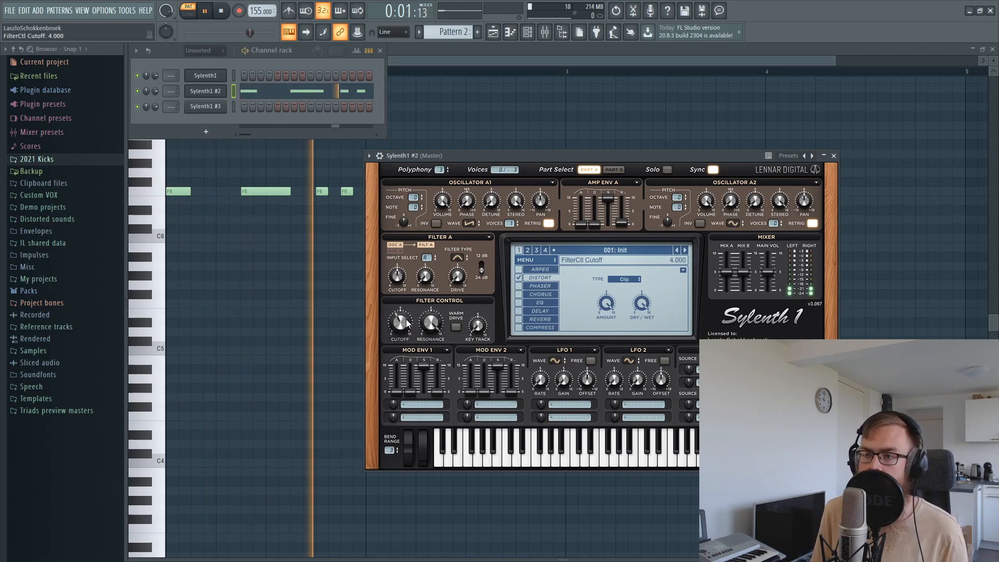
Route Mod Env 1 to Pitch A and B with short decay, minimum sustain and release 1.909, and fine-tune the filter cutoff by ear
{"action": "left_click", "coordinate": [417, 404]}
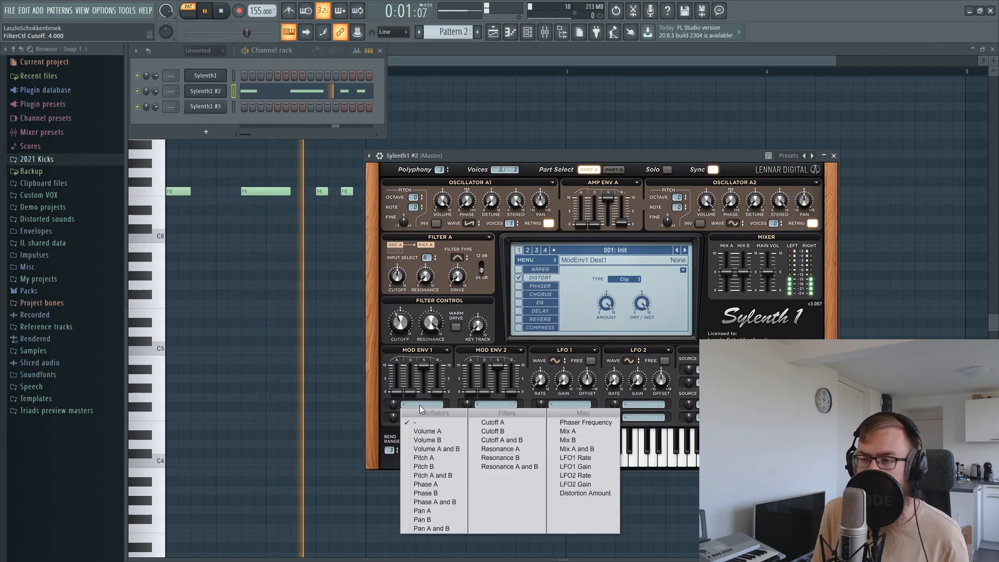
{"action": "left_click", "coordinate": [421, 475]}
{"action": "left_click_drag", "start_coordinate": [410, 392], "coordinate": [424, 512]}
{"action": "left_click_drag", "start_coordinate": [438, 385], "coordinate": [438, 387]}
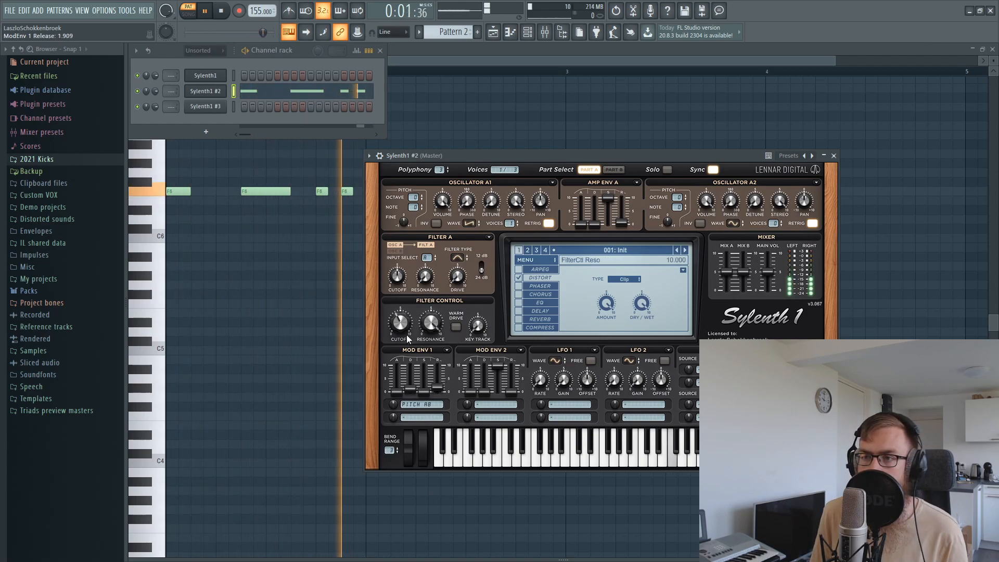
{"action": "mouse_move", "coordinate": [401, 327]}
{"action": "left_mouse_down"}
{"action": "mouse_move", "coordinate": [402, 317]}
{"action": "mouse_move", "coordinate": [399, 337]}
{"action": "left_mouse_up"}
{"action": "key", "text": "space"}
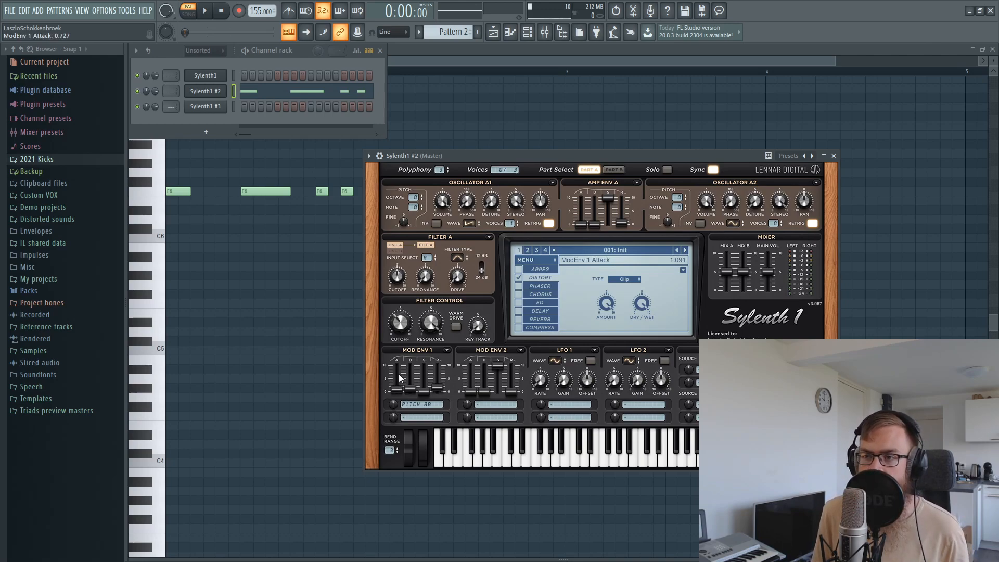
Play Pattern 2 to compare a longer attack with zero attack on Mod Env 1
{"action": "key", "text": "space"}
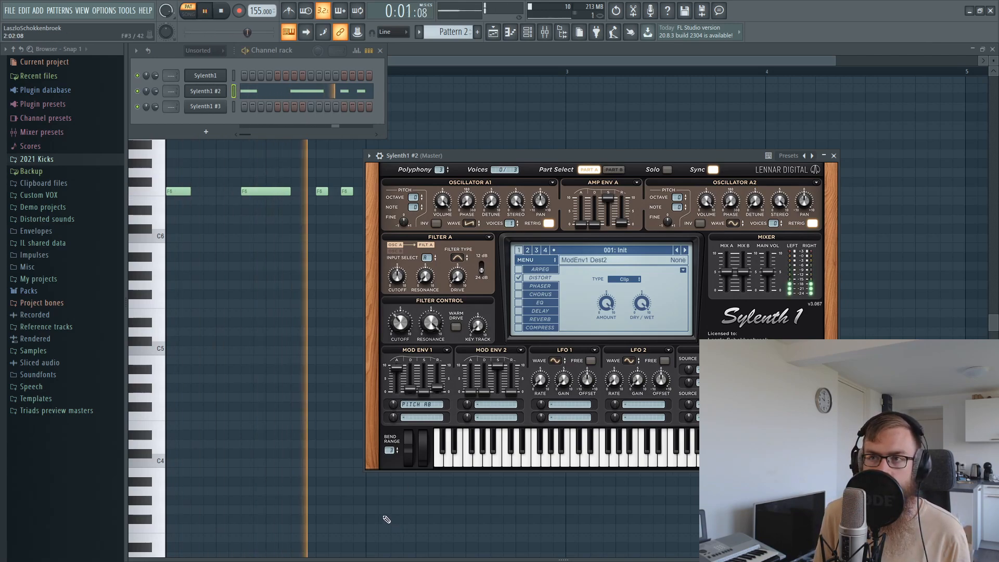
{"action": "key", "text": "space"}
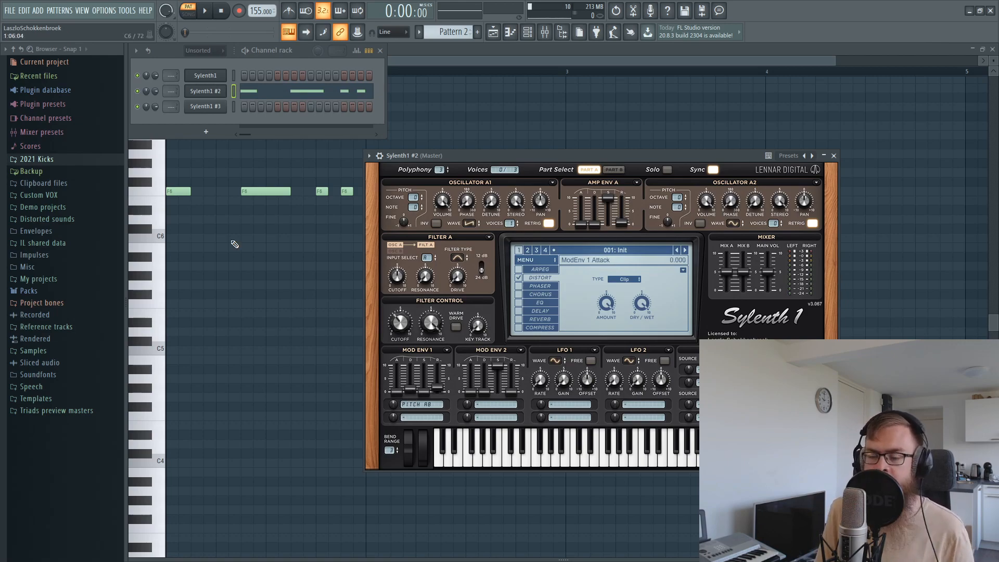
{"action": "key", "text": "space"}
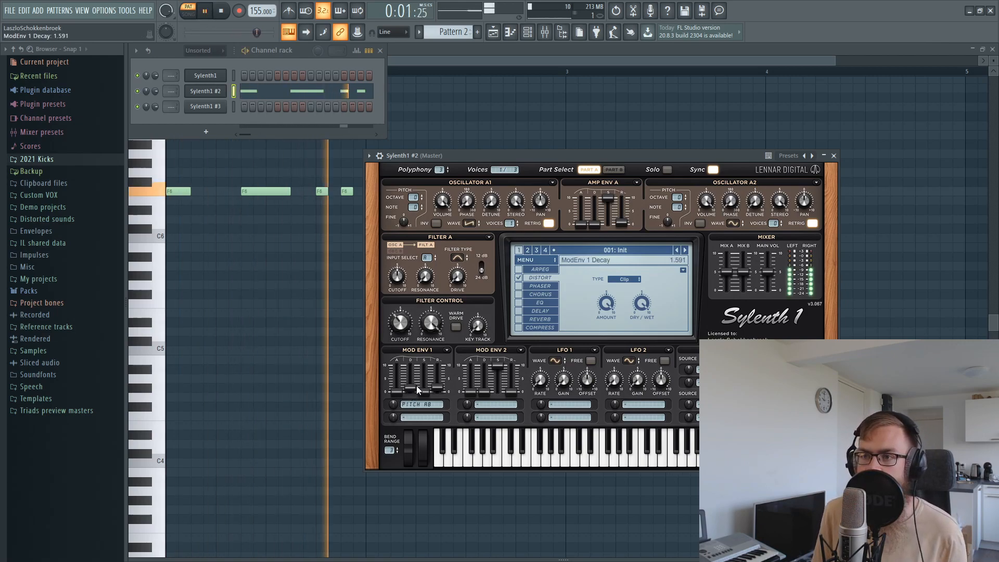
{"action": "key", "text": "space"}
Route Mod Env 2 to Cutoff A and B, raise the modulation amount and set the envelope's decay to 2.591
{"action": "left_click", "coordinate": [495, 404]}
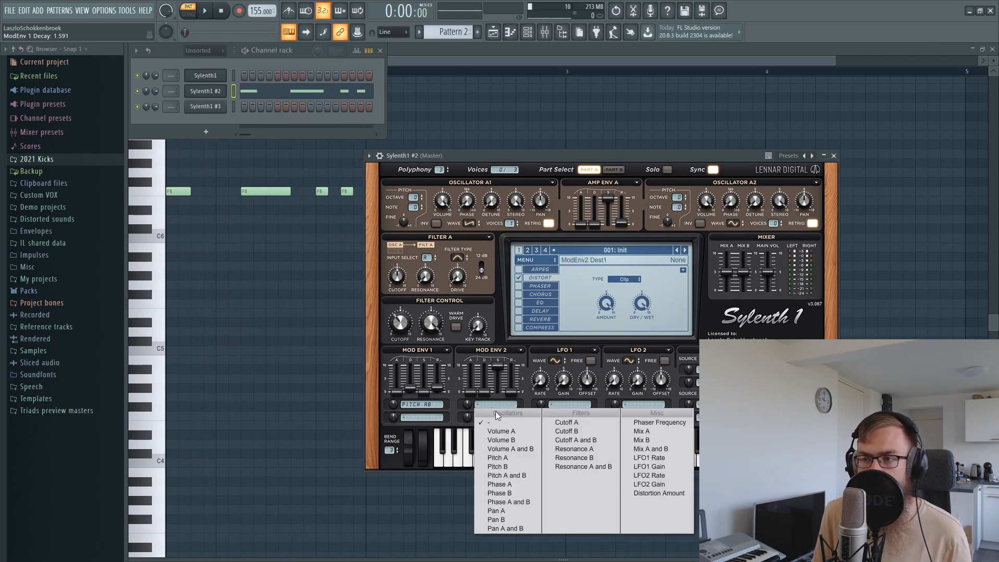
{"action": "left_click", "coordinate": [557, 440]}
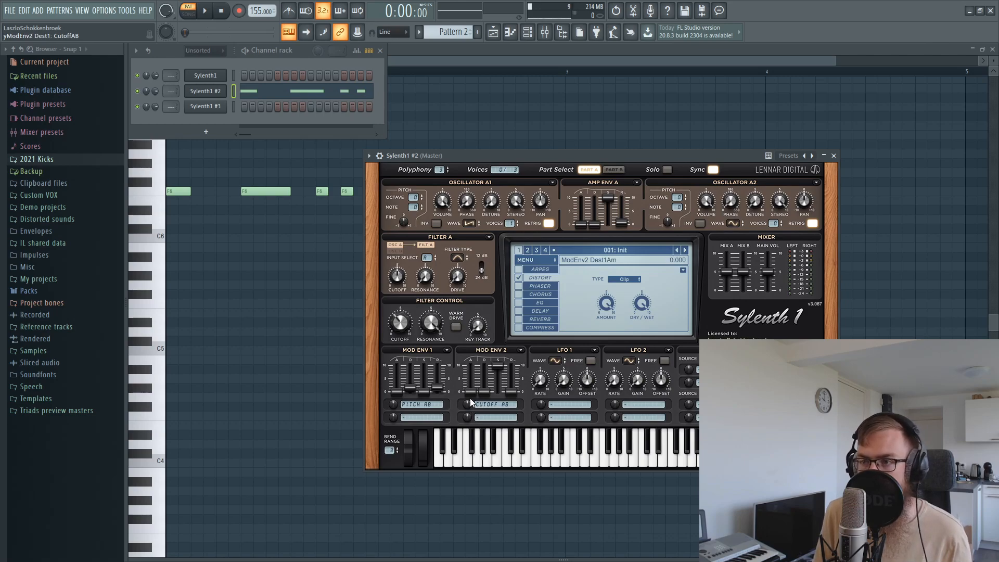
{"action": "key", "text": "space"}
{"action": "left_click_drag", "start_coordinate": [467, 405], "coordinate": [484, 388]}
{"action": "key", "text": "space"}
Try modulating Cutoff A and B with LFO 1, adjusting its rate and gain and setting the amount to 2.067
{"action": "left_click", "coordinate": [571, 405]}
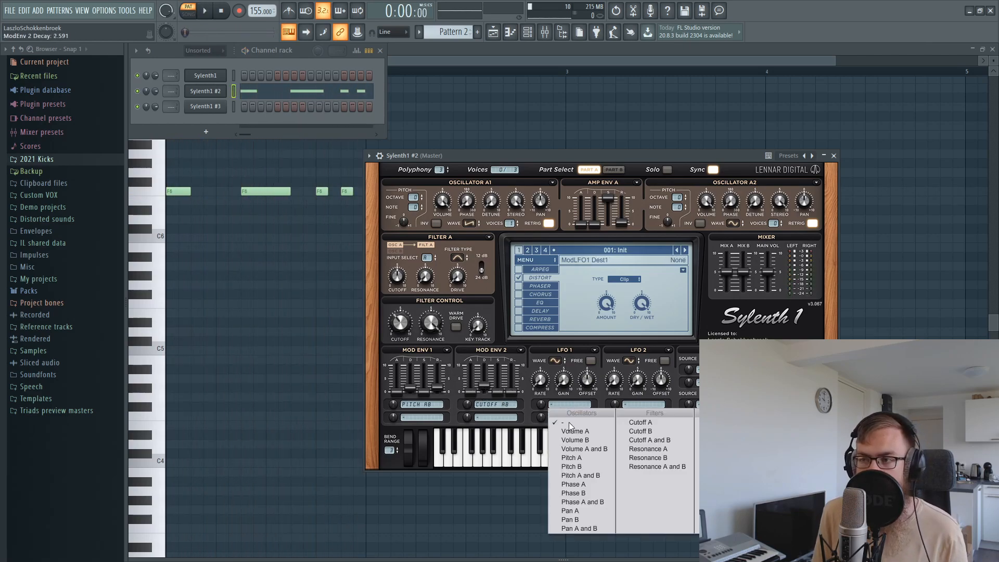
{"action": "left_click", "coordinate": [637, 440]}
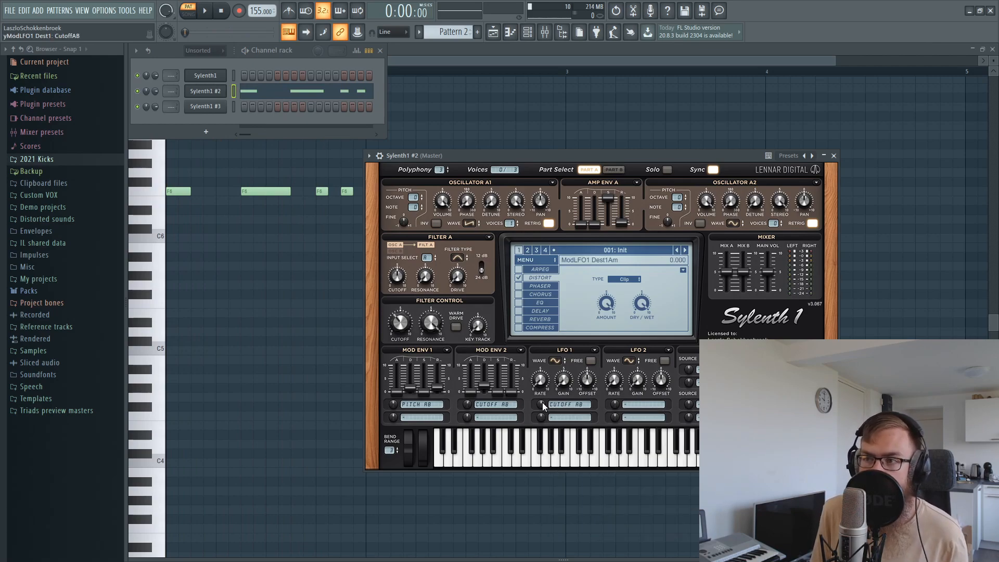
{"action": "left_click_drag", "start_coordinate": [542, 403], "coordinate": [542, 395]}
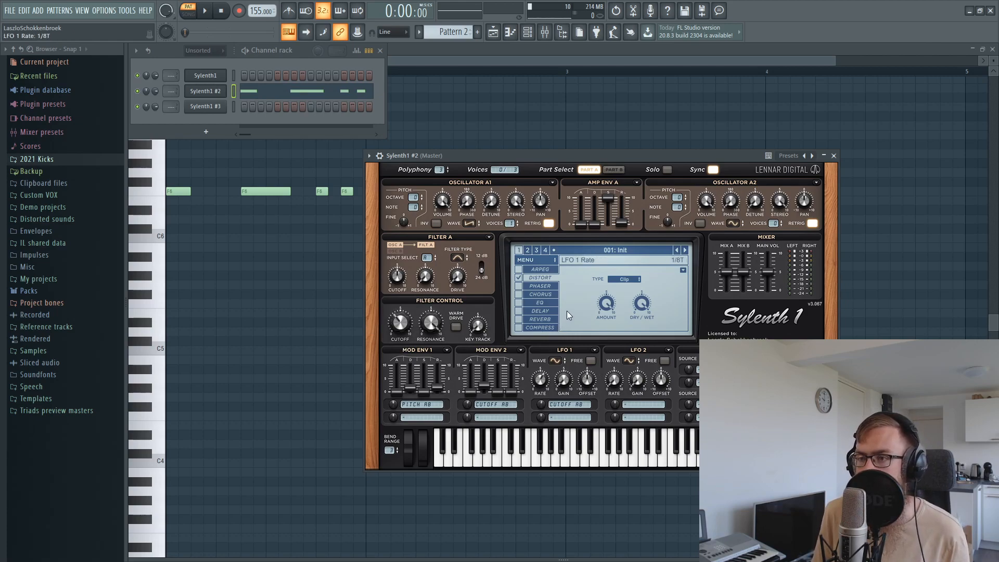
{"action": "key", "text": "space"}
{"action": "left_click_drag", "start_coordinate": [565, 381], "coordinate": [543, 369]}
{"action": "left_click_drag", "start_coordinate": [543, 407], "coordinate": [566, 388]}
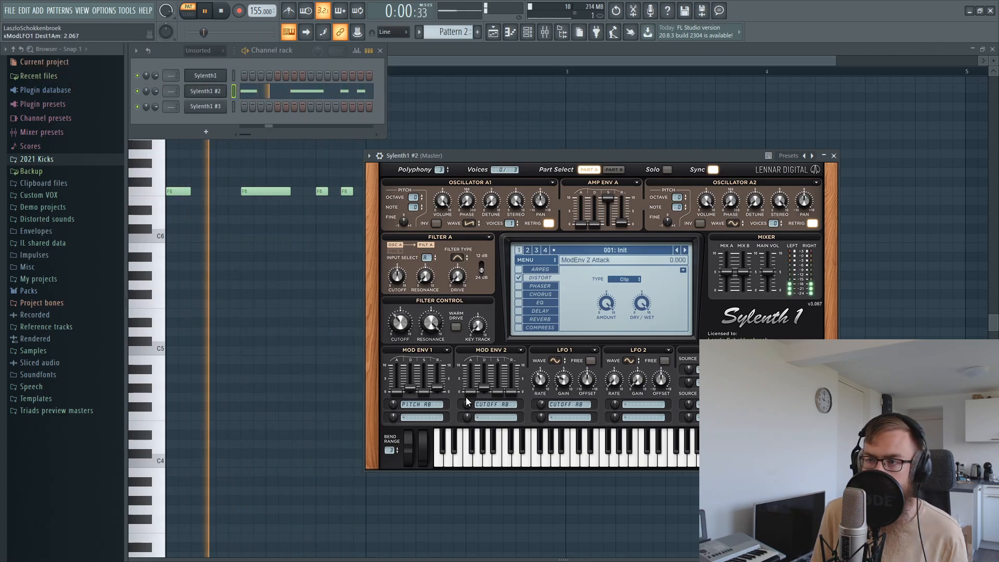
{"action": "key", "text": "space"}
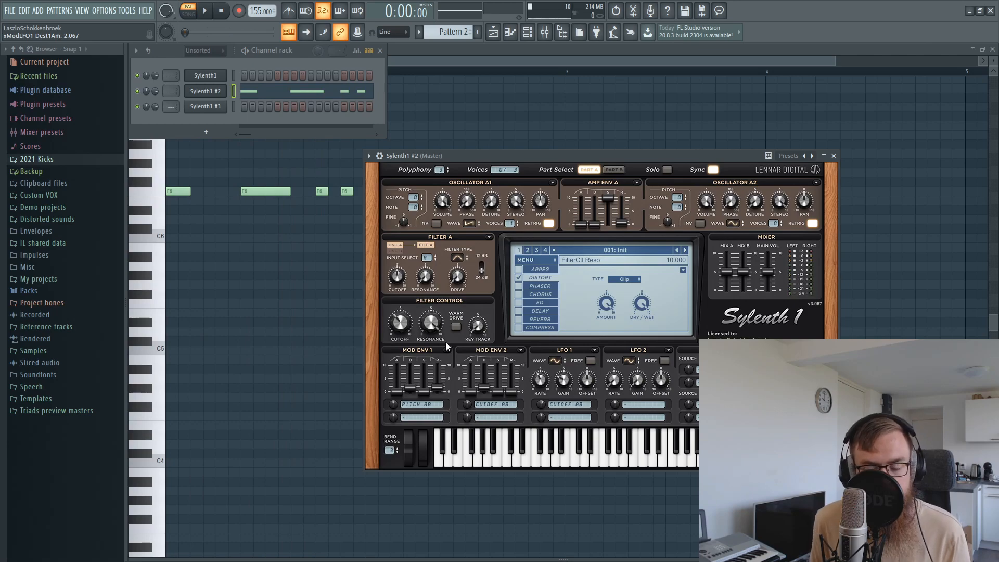
Clear LFO 1's cutoff destination and reset its modulation amount to 0
{"action": "left_click", "coordinate": [562, 407]}
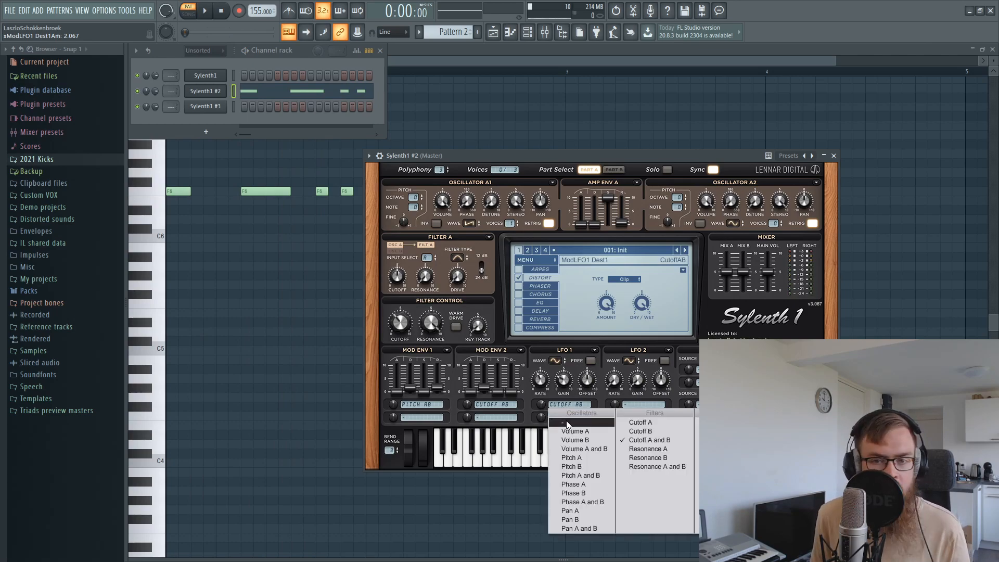
{"action": "left_click", "coordinate": [567, 424]}
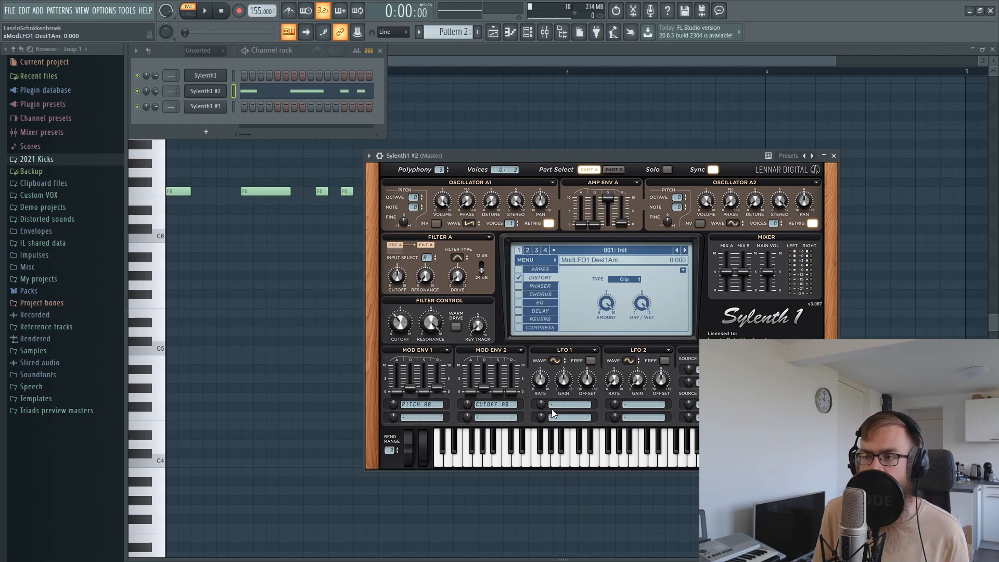
Readjust Mod Env 2's decay and its cutoff modulation amount while Pattern 2 plays
{"action": "key", "text": "space"}
{"action": "left_click_drag", "start_coordinate": [485, 388], "coordinate": [463, 431]}
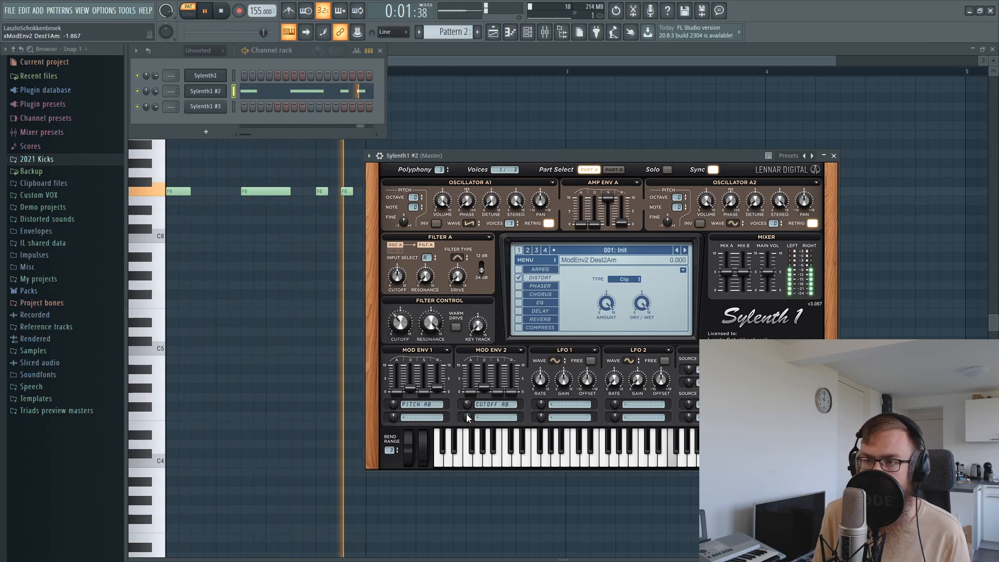
Adjust the filter cutoff and clear Mod Env 2's Cutoff A and B routing, resetting its decay and modulation amount to 0
{"action": "left_click_drag", "start_coordinate": [408, 316], "coordinate": [408, 328]}
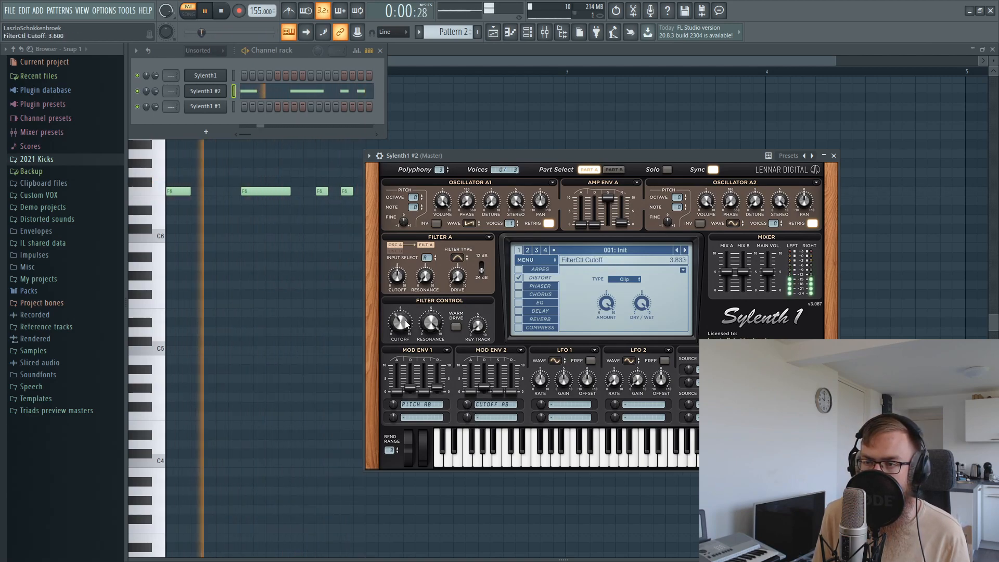
{"action": "key", "text": "space"}
{"action": "left_click", "coordinate": [494, 408]}
{"action": "left_click", "coordinate": [492, 421]}
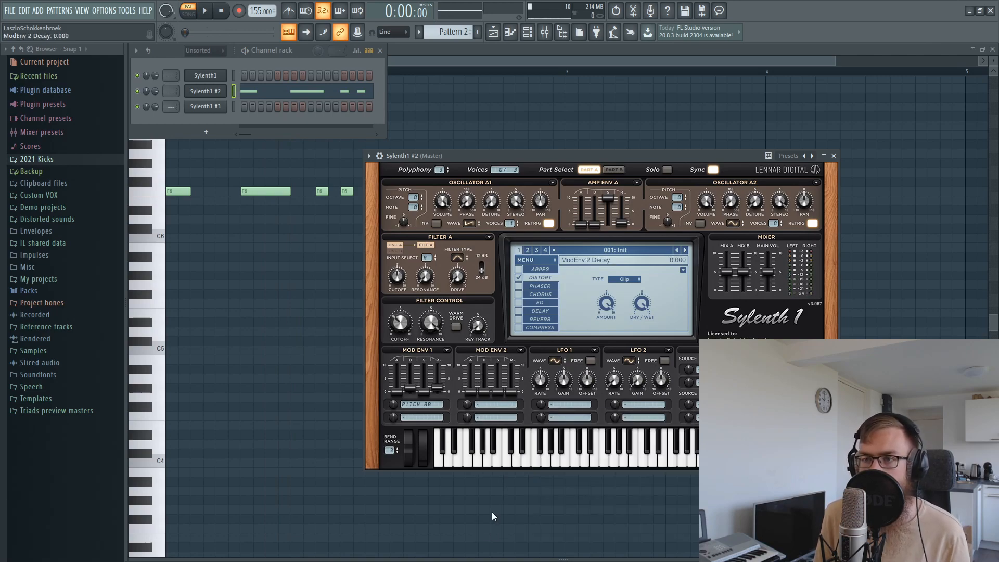
Route LFO 1 to Pitch A and B, with rate 1/256D and a modulation amount of 1.133
{"action": "left_click", "coordinate": [585, 406]}
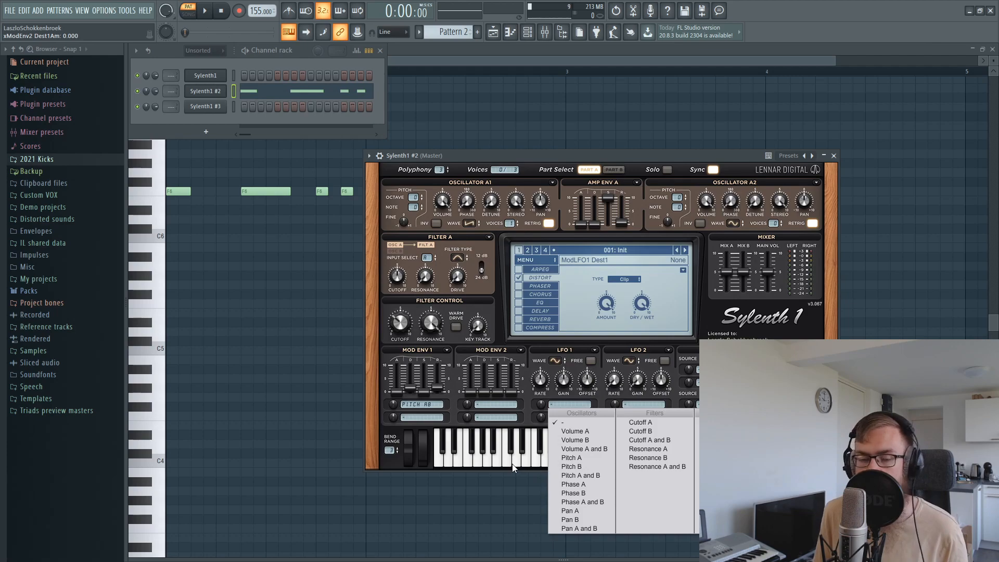
{"action": "left_click", "coordinate": [580, 475]}
{"action": "key", "text": "space"}
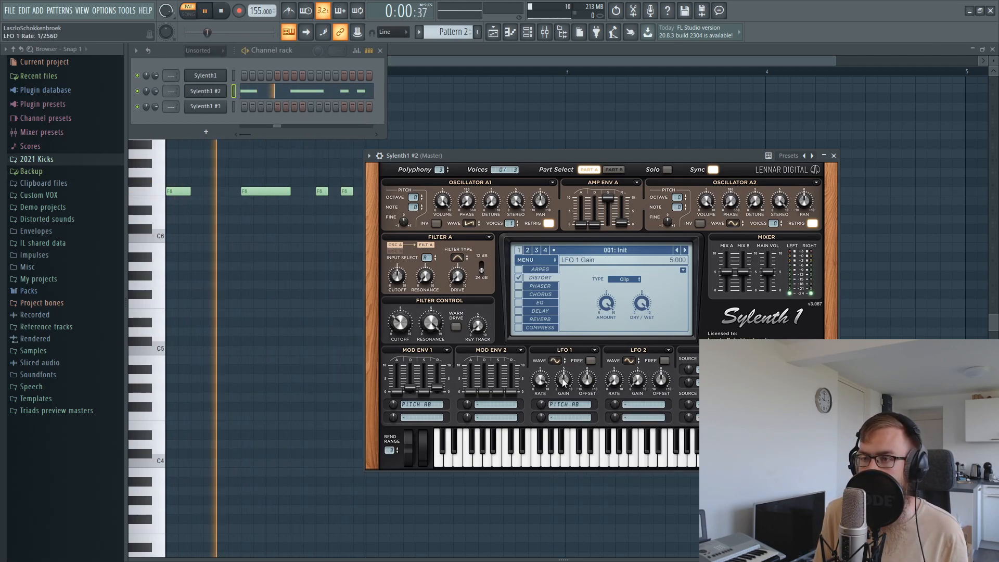
{"action": "left_click_drag", "start_coordinate": [558, 397], "coordinate": [542, 409]}
{"action": "left_click_drag", "start_coordinate": [565, 372], "coordinate": [543, 400]}
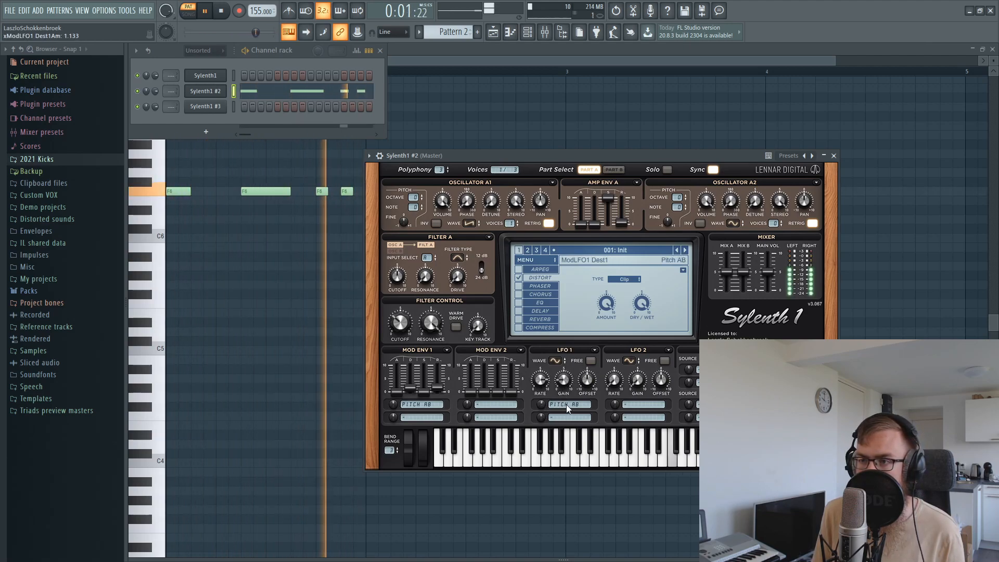
Try Sample And Hold on LFO 1, switch its wave to Triangle and set the rate to 1/128D
{"action": "left_click", "coordinate": [555, 360]}
{"action": "left_click", "coordinate": [577, 449]}
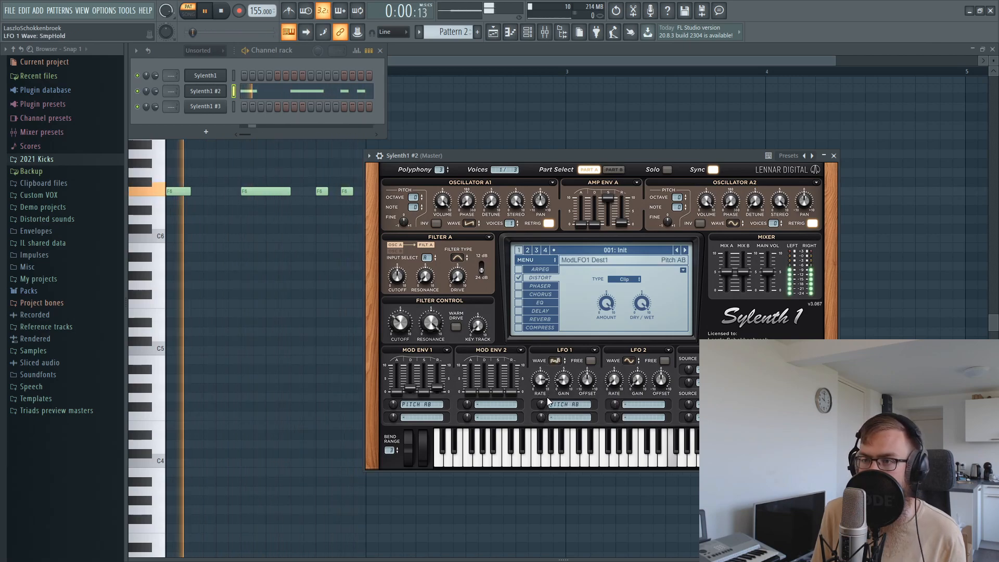
{"action": "left_click", "coordinate": [555, 360]}
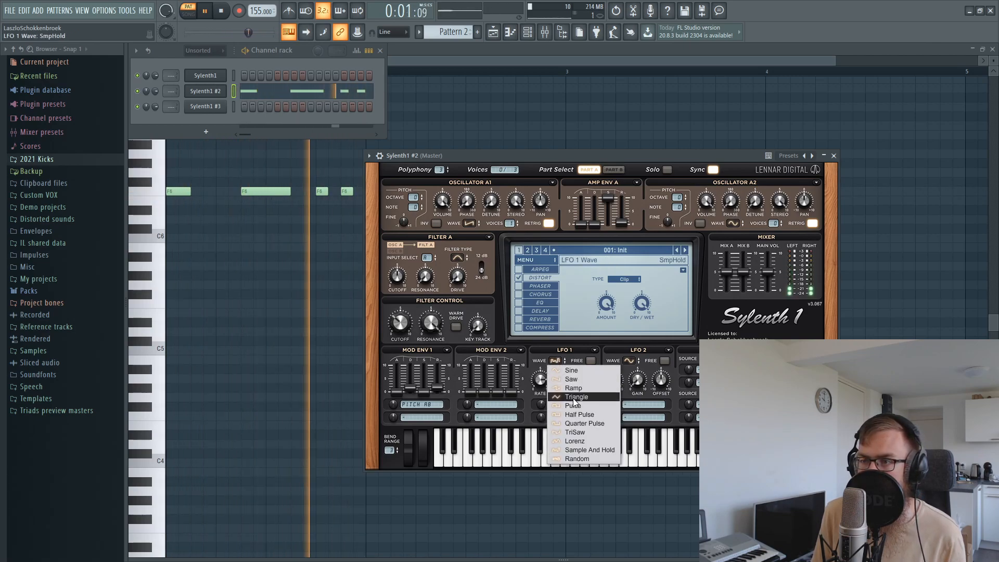
{"action": "left_click", "coordinate": [572, 398]}
{"action": "left_click_drag", "start_coordinate": [541, 409], "coordinate": [542, 400]}
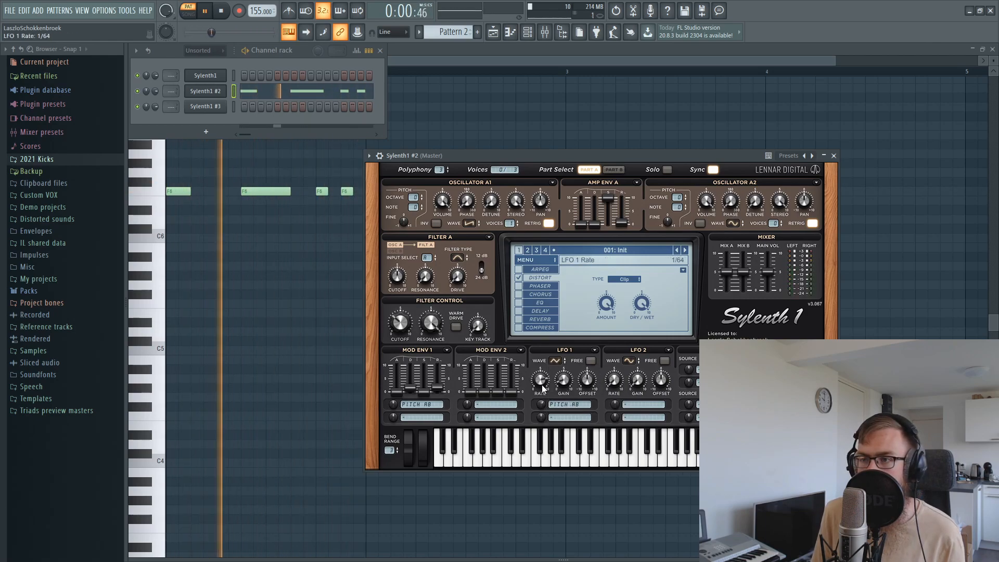
{"action": "left_click_drag", "start_coordinate": [541, 376], "coordinate": [542, 395]}
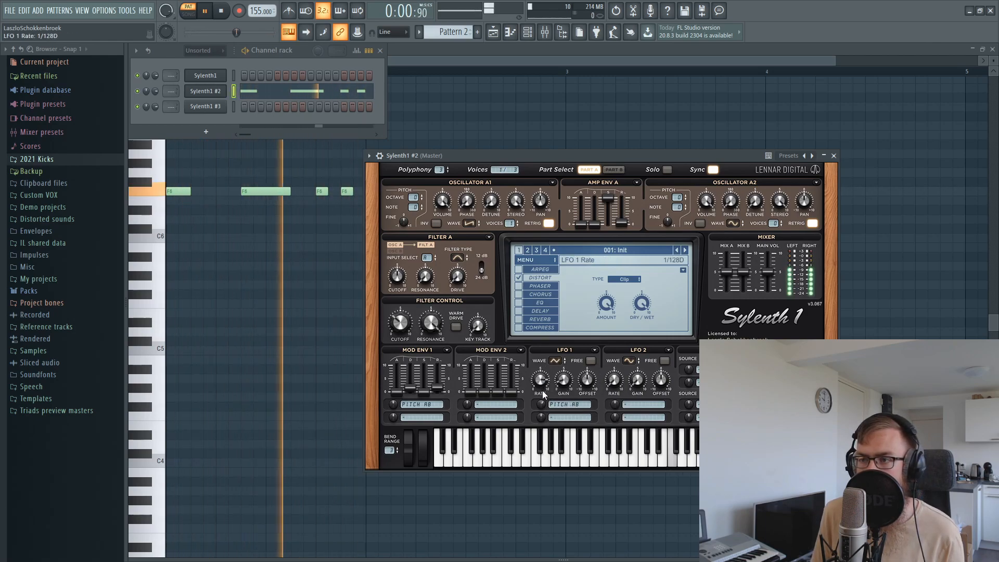
Sweep the Filter Control cutoff while auditioning single notes and Pattern 2
{"action": "key", "text": "space"}
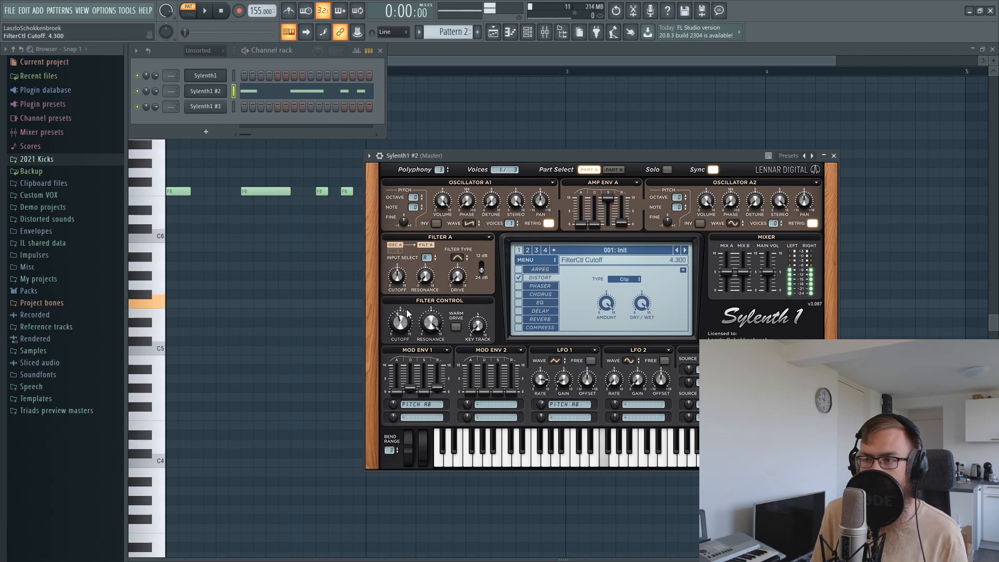
{"action": "left_click_drag", "start_coordinate": [415, 318], "coordinate": [412, 324]}
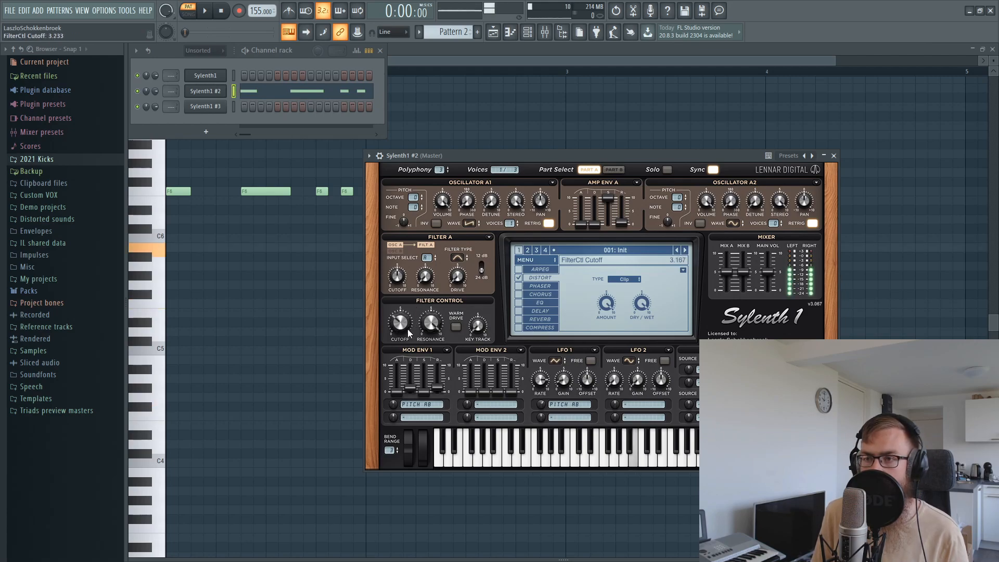
{"action": "left_click_drag", "start_coordinate": [422, 326], "coordinate": [419, 375]}
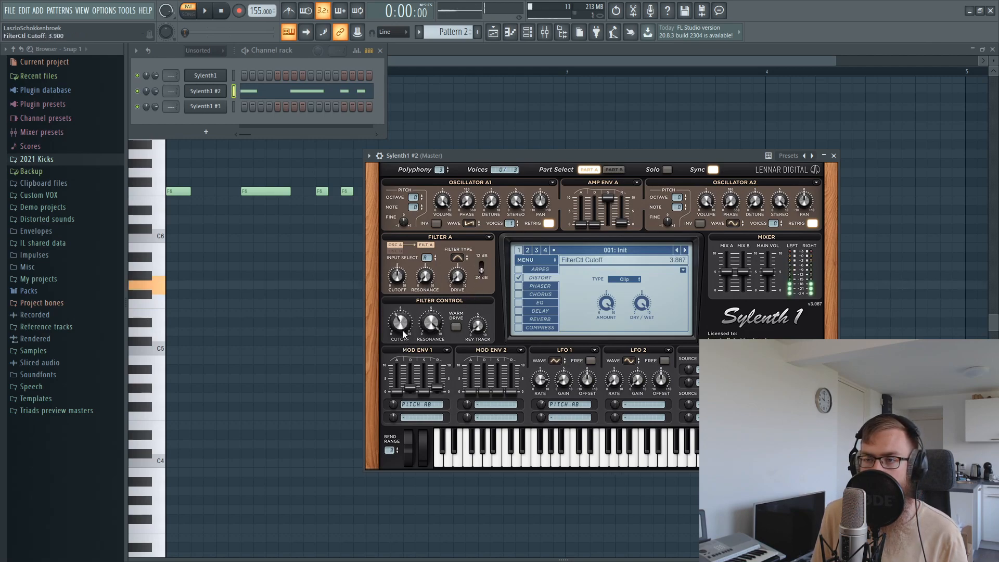
{"action": "key", "text": "space"}
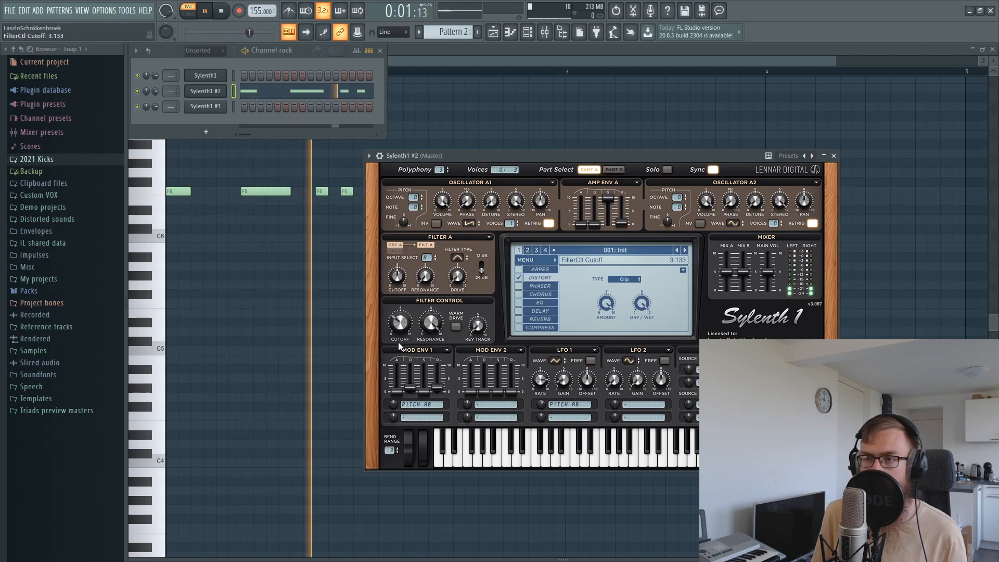
{"action": "left_click_drag", "start_coordinate": [396, 345], "coordinate": [397, 326]}
{"action": "key", "text": "space"}
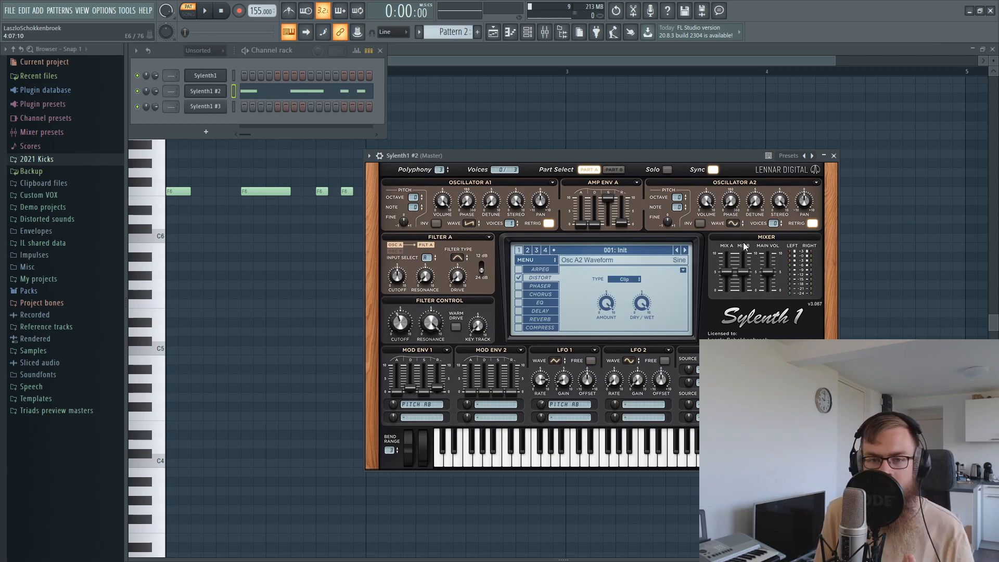
Raise Oscillator A2's voices and set its phase to 0.00 deg while Pattern 2 plays
{"action": "key", "text": "space"}
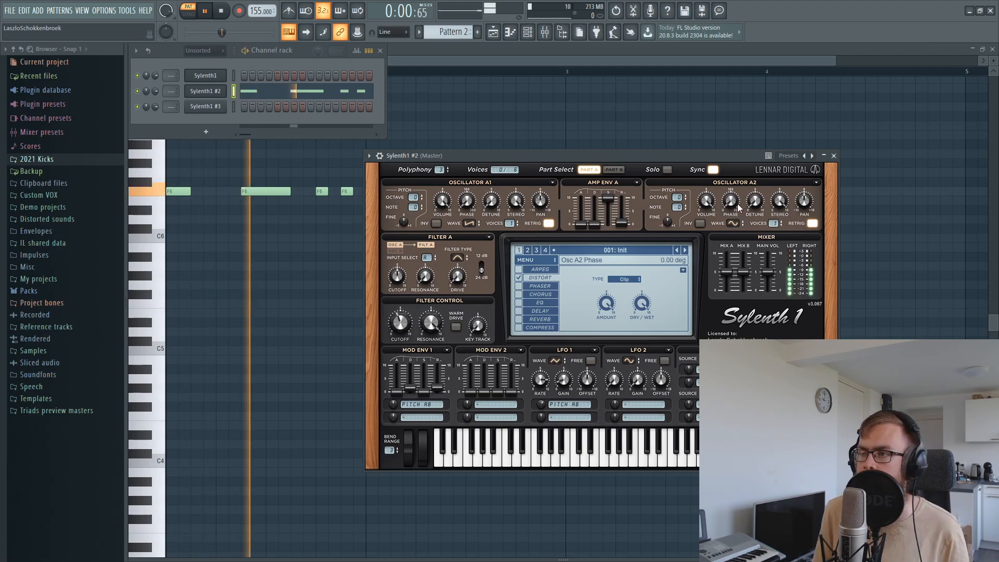
{"action": "left_click_drag", "start_coordinate": [774, 224], "coordinate": [751, 147]}
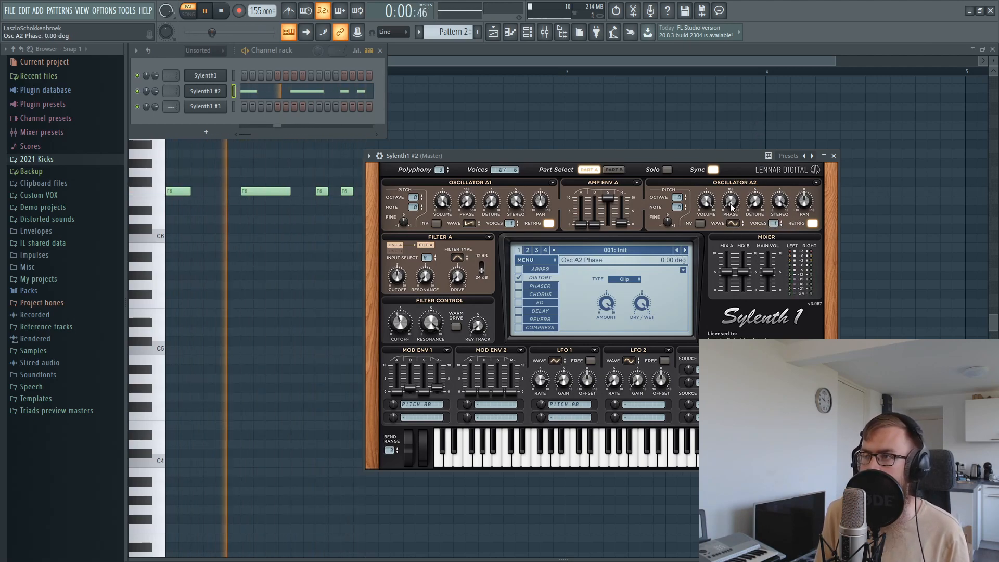
{"action": "key", "text": "space"}
Try the TriSaw waveform on Oscillator A2 with Pattern 2 playing and set the filter cutoff to 4.767
{"action": "left_click", "coordinate": [734, 224]}
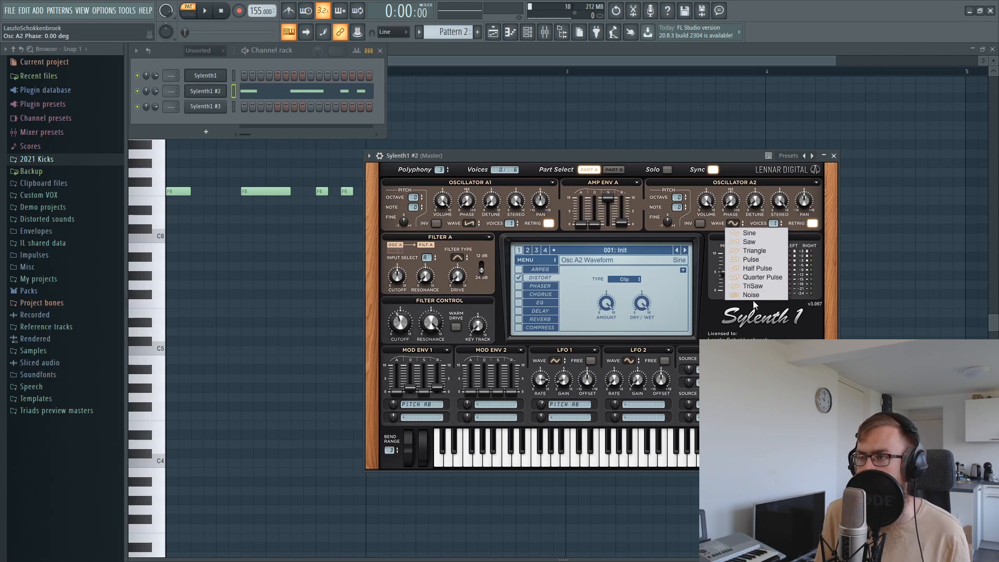
{"action": "left_click", "coordinate": [753, 285]}
{"action": "key", "text": "space"}
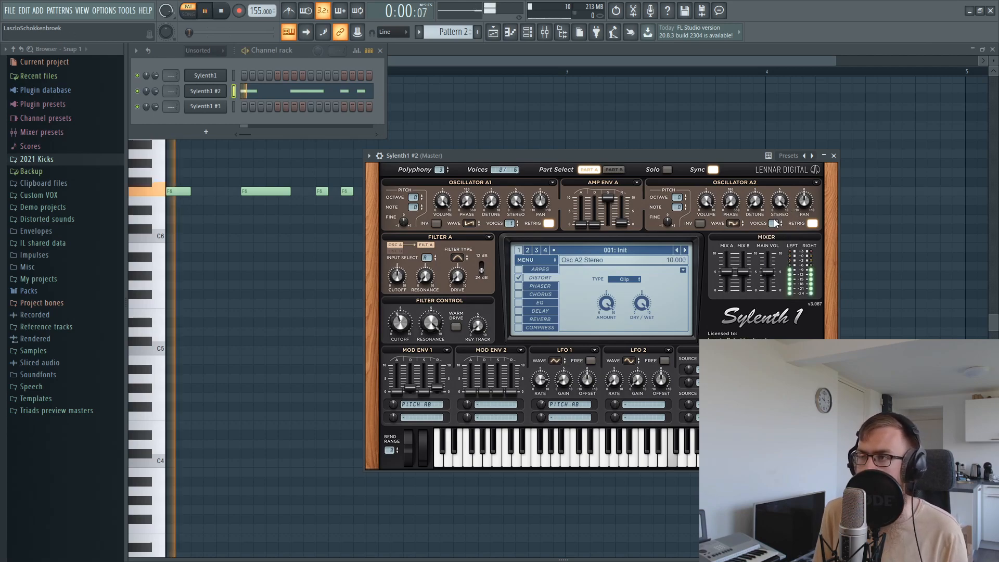
{"action": "left_click_drag", "start_coordinate": [750, 143], "coordinate": [737, 202]}
{"action": "mouse_move", "coordinate": [407, 330]}
{"action": "left_mouse_down"}
{"action": "mouse_move", "coordinate": [409, 346]}
{"action": "mouse_move", "coordinate": [413, 304]}
{"action": "mouse_move", "coordinate": [405, 327]}
{"action": "left_mouse_up"}
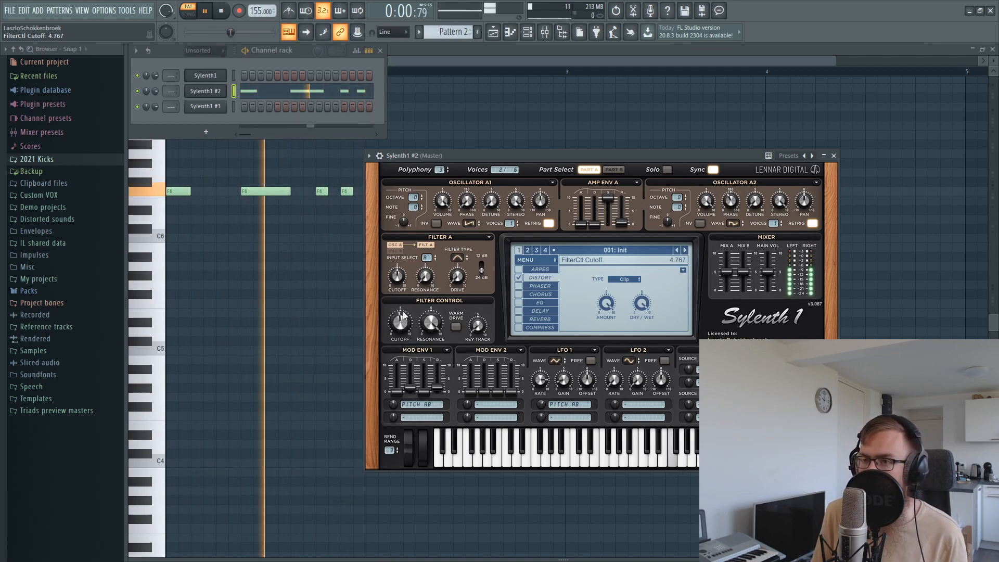
Switch Oscillator A2's waveform to Sine and lower the filter cutoff to 3.433
{"action": "left_click", "coordinate": [733, 224]}
{"action": "left_click", "coordinate": [733, 224]}
{"action": "left_click", "coordinate": [734, 224]}
{"action": "left_click", "coordinate": [748, 233]}
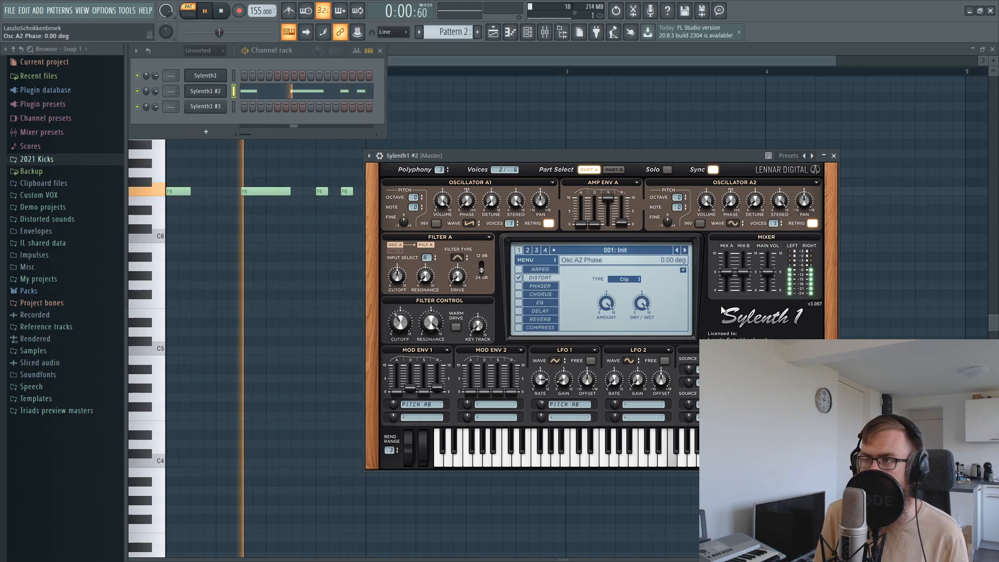
{"action": "mouse_move", "coordinate": [403, 321]}
{"action": "left_mouse_down"}
{"action": "mouse_move", "coordinate": [407, 295]}
{"action": "mouse_move", "coordinate": [398, 322]}
{"action": "left_mouse_up"}
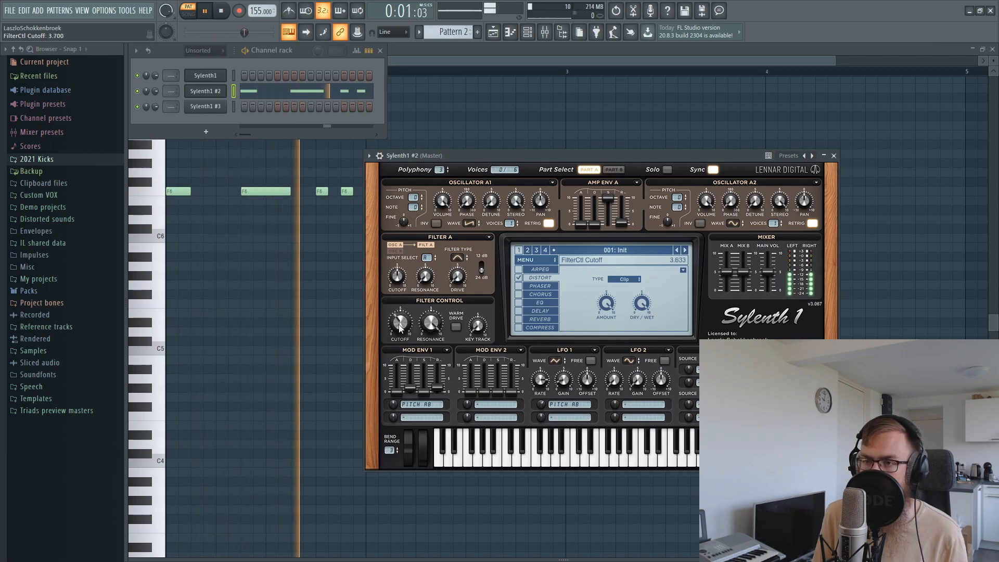
{"action": "key", "text": "space"}
Try the TriSaw waveform on Oscillator A1 and audition it with Pattern 2
{"action": "left_click", "coordinate": [467, 224]}
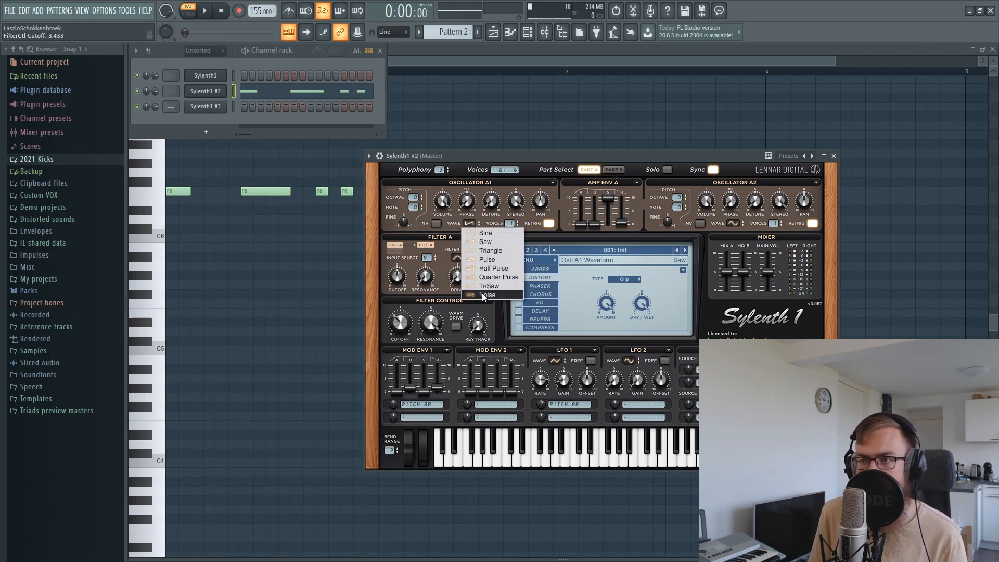
{"action": "left_click", "coordinate": [489, 285]}
{"action": "key", "text": "space"}
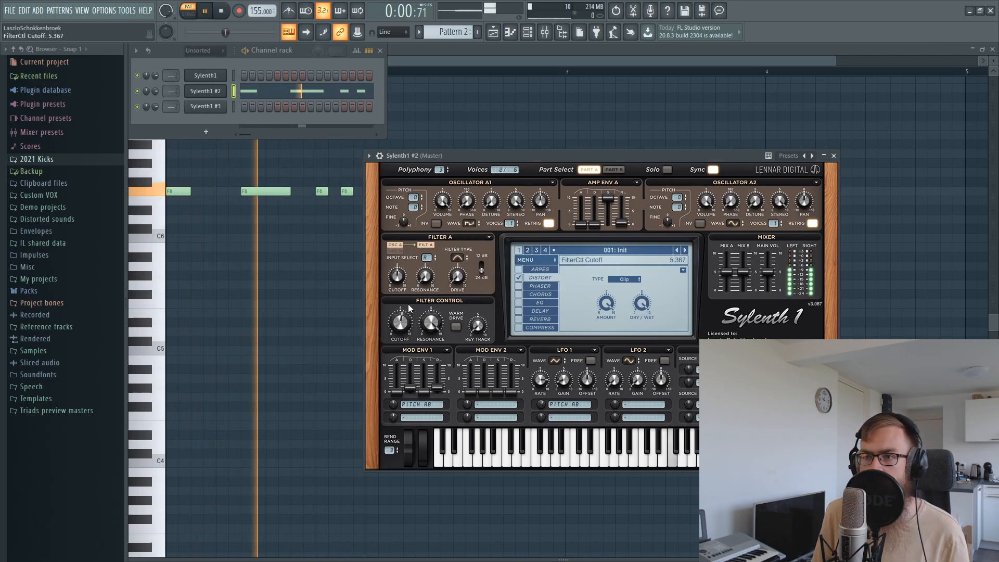
{"action": "key", "text": "space"}
Set Oscillator A1's waveform to Sine and audition Pattern 2
{"action": "left_click", "coordinate": [471, 224]}
{"action": "left_click", "coordinate": [484, 233]}
{"action": "key", "text": "space"}
{"action": "key", "text": "space"}
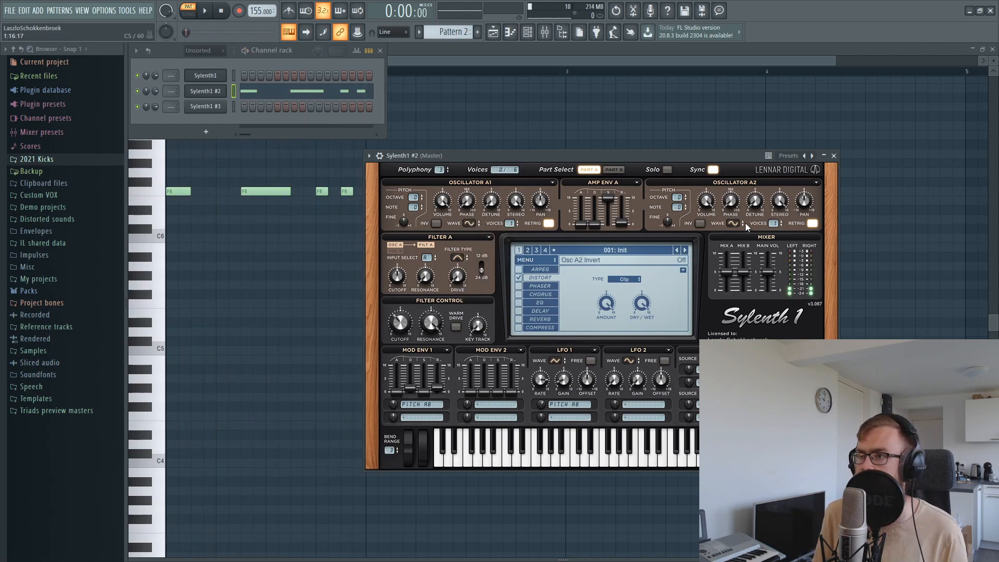
Set Oscillator A2's waveform to TriSaw and adjust the filter cutoff to 3.133 while Pattern 2 plays
{"action": "left_click", "coordinate": [733, 223]}
{"action": "left_click", "coordinate": [738, 289]}
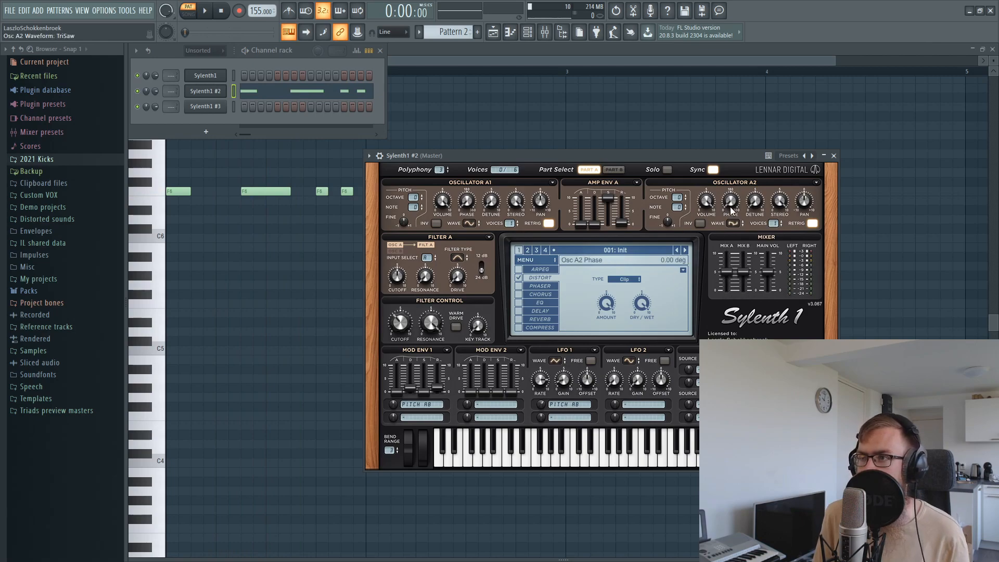
{"action": "key", "text": "space"}
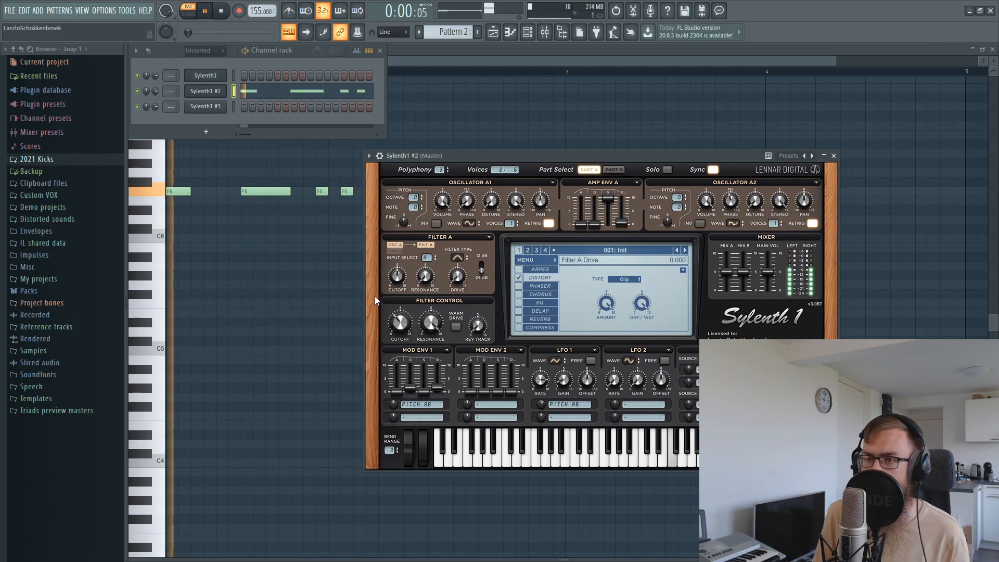
{"action": "left_click_drag", "start_coordinate": [402, 313], "coordinate": [394, 324]}
{"action": "key", "text": "space"}
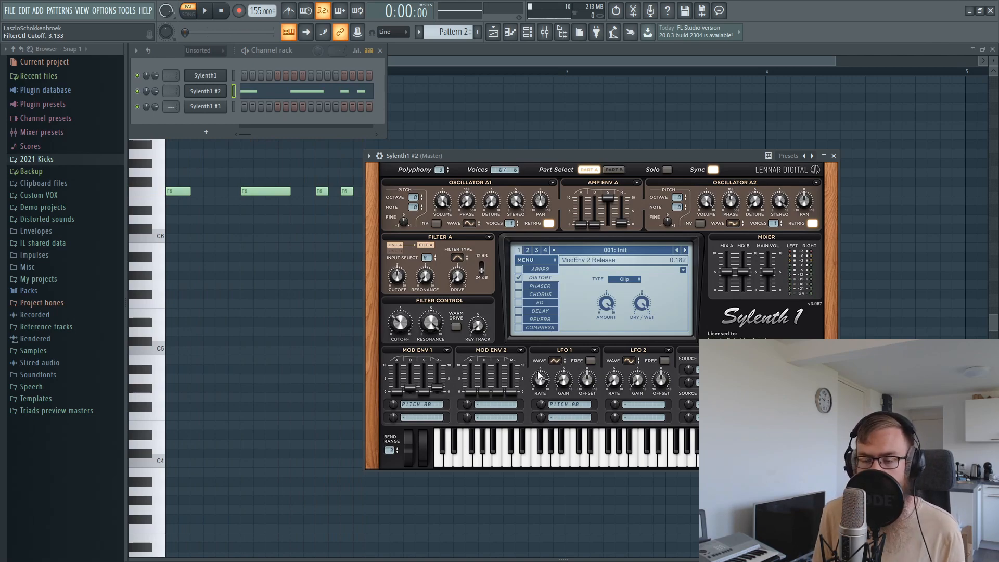
Route LFO 2 to Pitch A and B using the Random wave, with gain 1.167 and modulation amount 0.933
{"action": "left_click", "coordinate": [645, 406]}
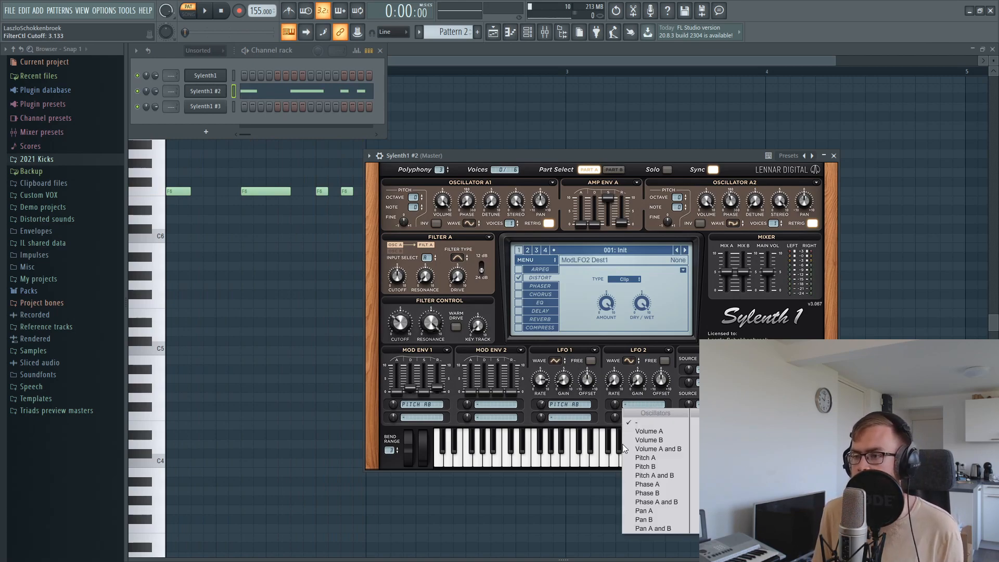
{"action": "left_click", "coordinate": [650, 475]}
{"action": "left_click", "coordinate": [628, 361]}
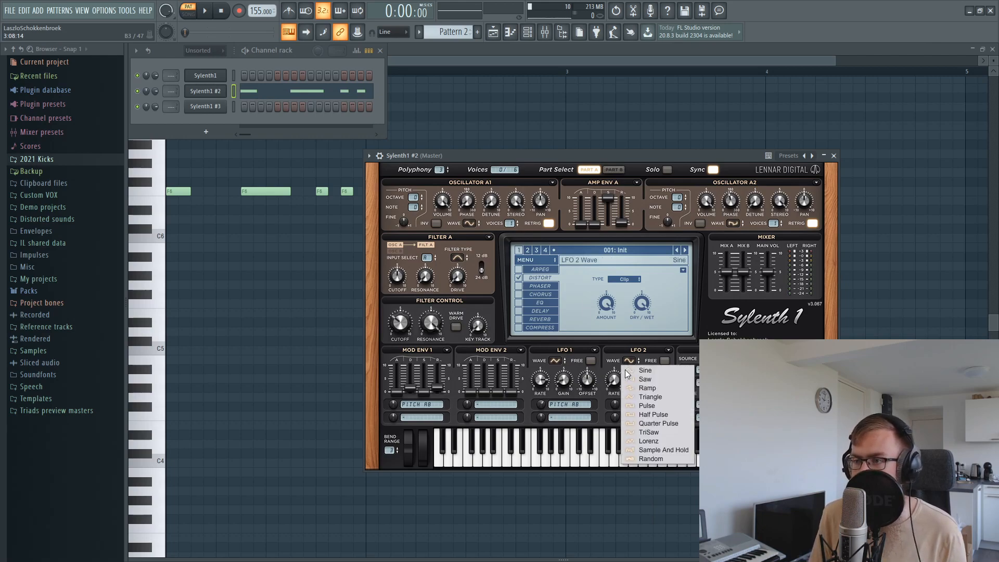
{"action": "left_click", "coordinate": [649, 465]}
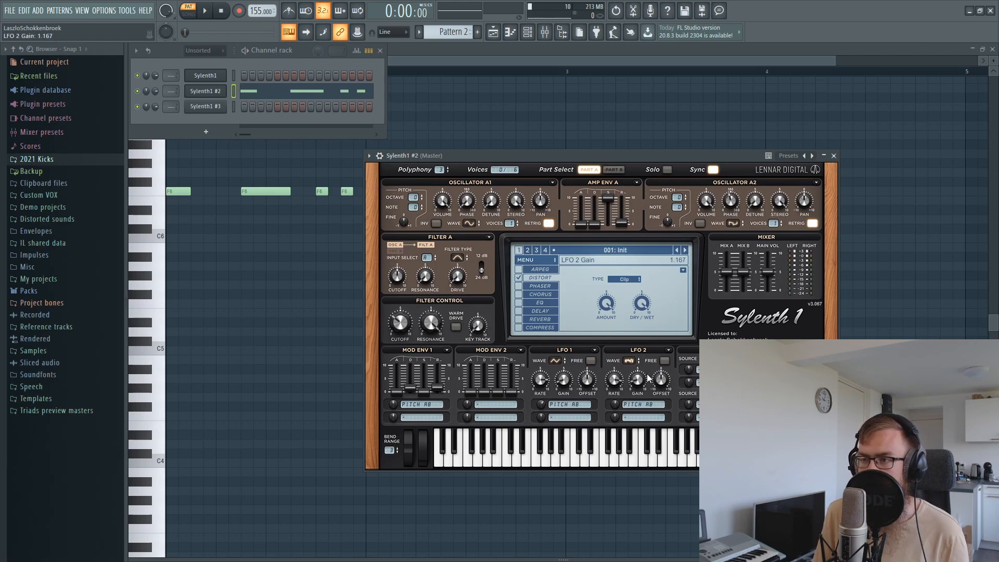
{"action": "key", "text": "space"}
{"action": "left_click_drag", "start_coordinate": [403, 326], "coordinate": [404, 312]}
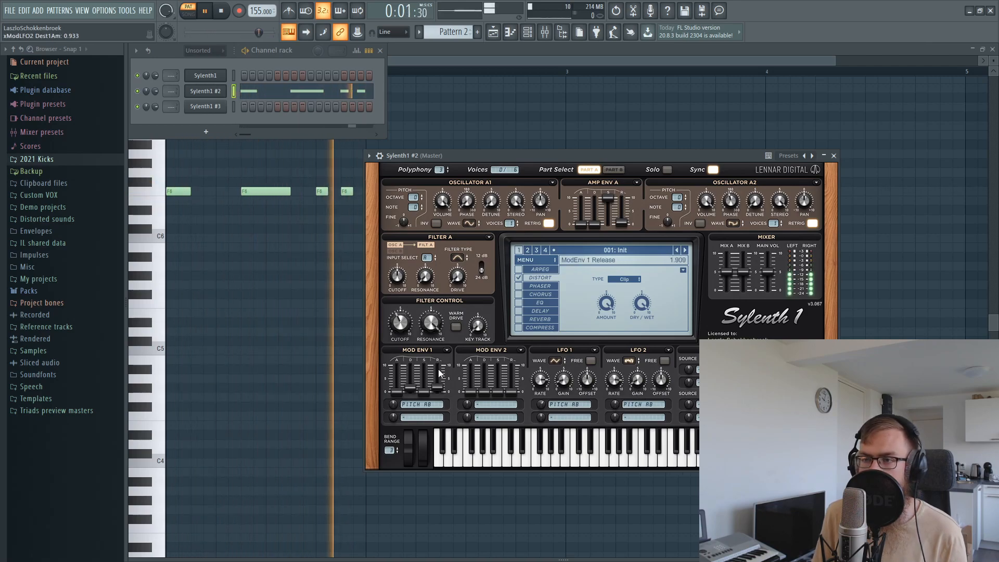
Set LFO 1's pitch modulation amount to 2.400, readjusting the filter cutoff during playback
{"action": "left_click_drag", "start_coordinate": [542, 404], "coordinate": [543, 415]}
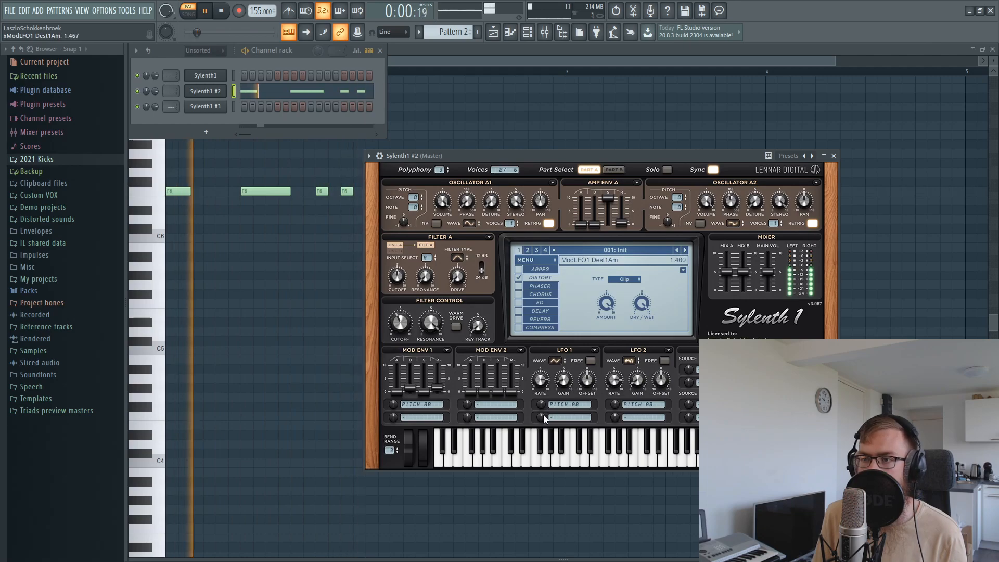
{"action": "left_click_drag", "start_coordinate": [396, 330], "coordinate": [397, 323]}
{"action": "left_click_drag", "start_coordinate": [543, 404], "coordinate": [544, 397]}
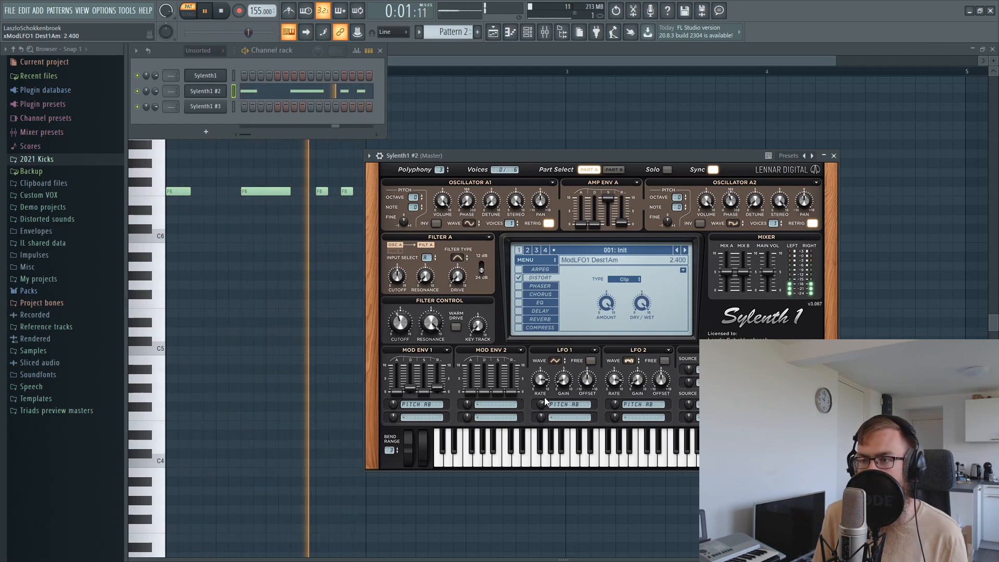
Readjust LFO 2's pitch modulation amount, set the filter cutoff to 3.833 and stop playback
{"action": "mouse_move", "coordinate": [614, 403]}
{"action": "left_mouse_down"}
{"action": "mouse_move", "coordinate": [622, 376]}
{"action": "mouse_move", "coordinate": [619, 403]}
{"action": "mouse_move", "coordinate": [634, 372]}
{"action": "mouse_move", "coordinate": [615, 377]}
{"action": "mouse_move", "coordinate": [609, 400]}
{"action": "left_mouse_up"}
{"action": "left_click_drag", "start_coordinate": [404, 322], "coordinate": [406, 331]}
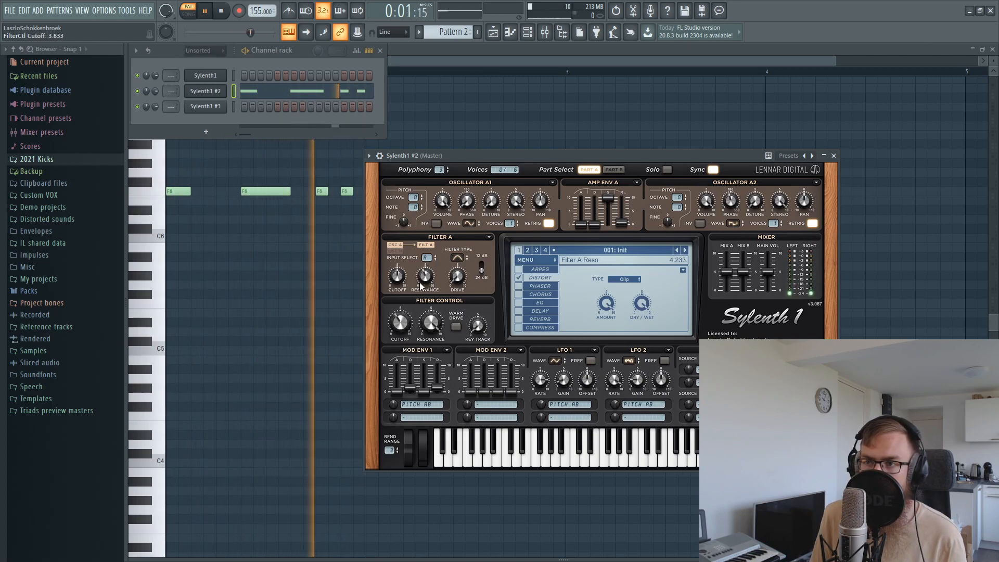
{"action": "key", "text": "space"}
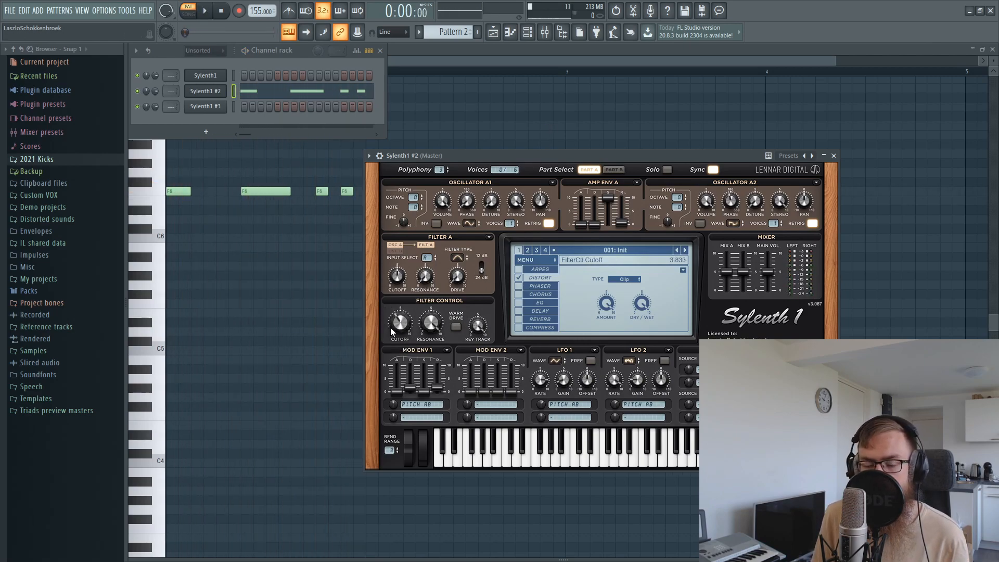
Readjust Sylenth1 #2's filter cutoff to 4.267 while auditioning Pattern 2
{"action": "key", "text": "space"}
{"action": "left_click_drag", "start_coordinate": [402, 321], "coordinate": [412, 303]}
{"action": "key", "text": "space"}
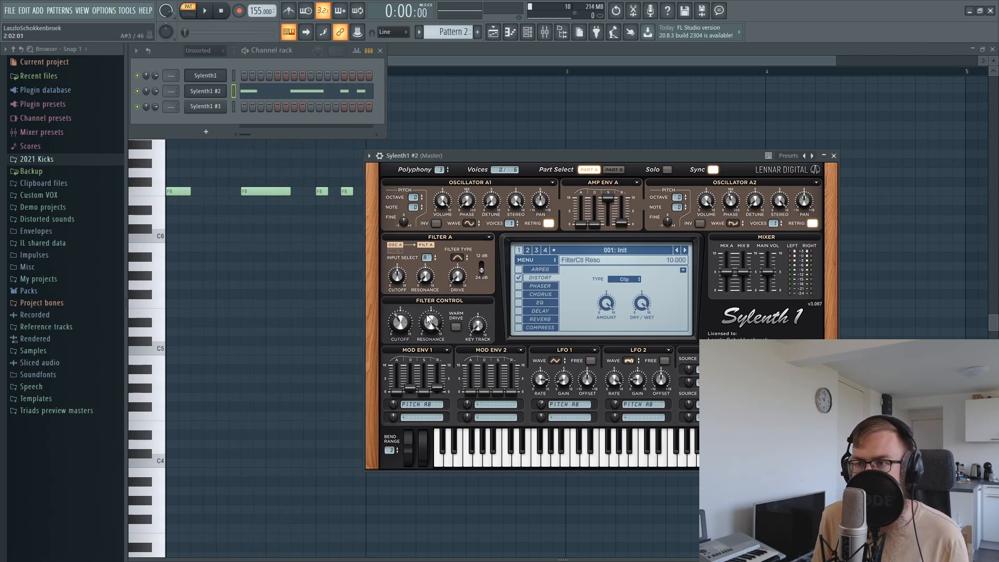
{"action": "key", "text": "space"}
{"action": "left_click_drag", "start_coordinate": [401, 337], "coordinate": [407, 322]}
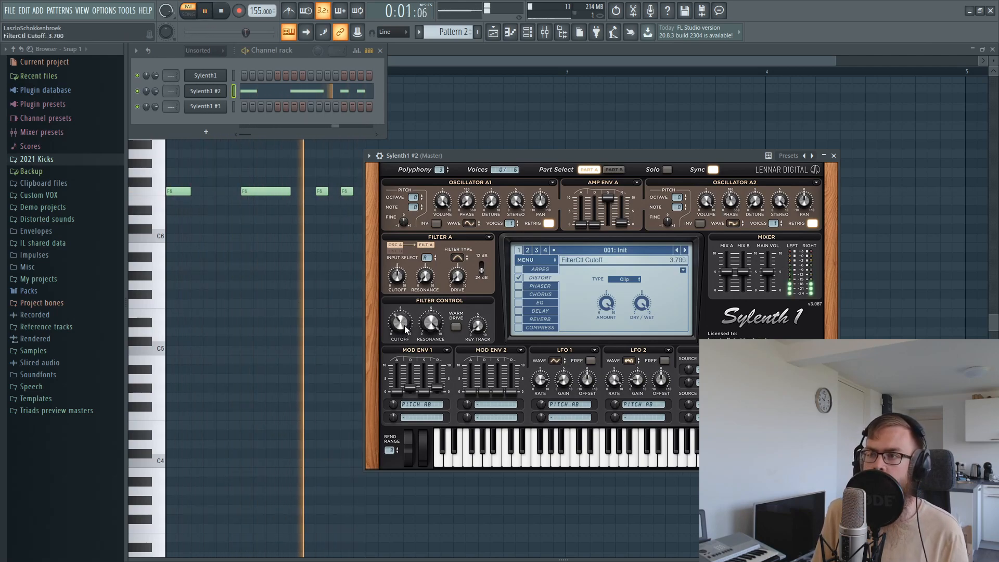
{"action": "key", "text": "space"}
Try BitCrush distortion with an amount of 7.767, readjusting the filter cutoff during playback
{"action": "left_click", "coordinate": [623, 279]}
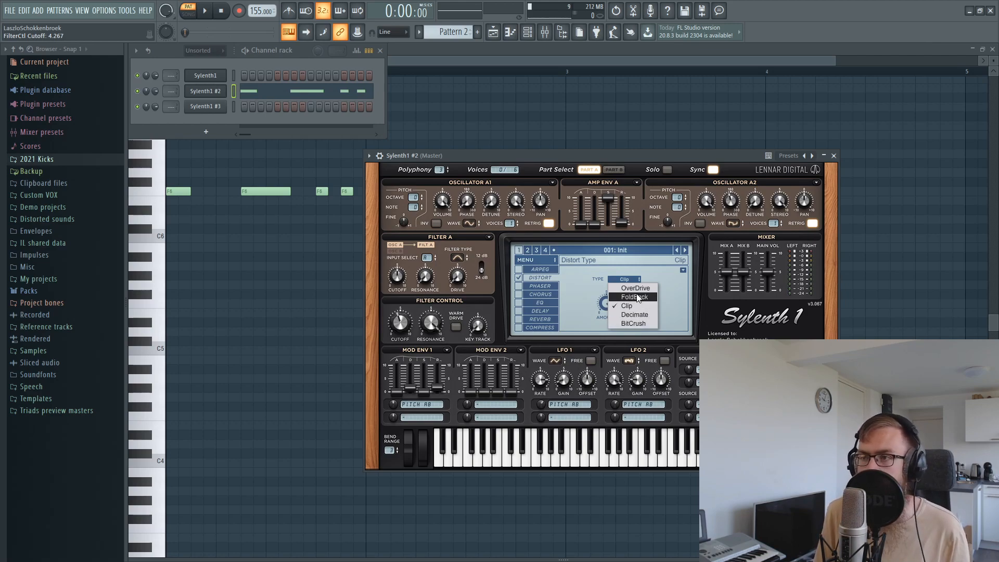
{"action": "left_click", "coordinate": [638, 324]}
{"action": "key", "text": "space"}
{"action": "left_click_drag", "start_coordinate": [607, 304], "coordinate": [602, 327]}
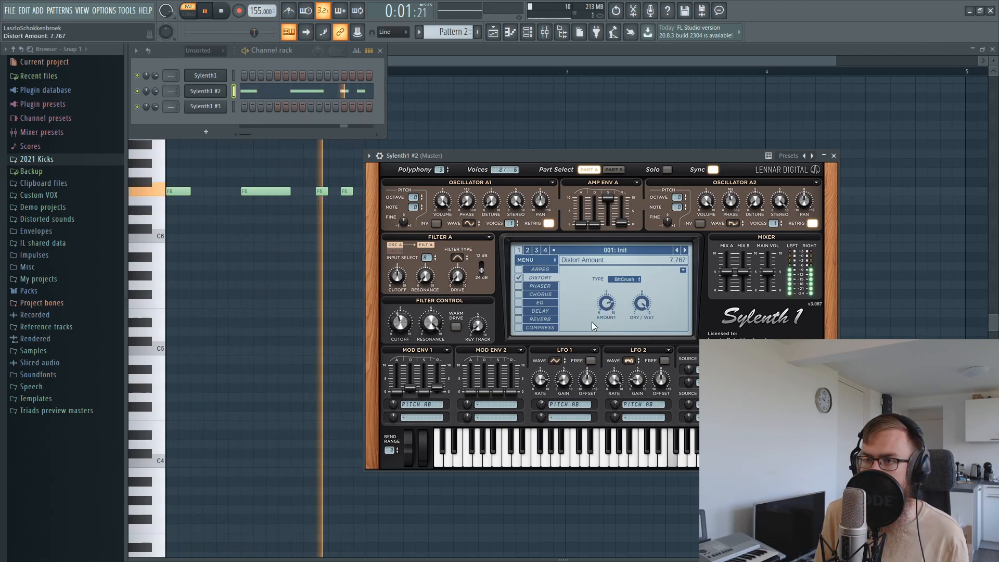
{"action": "mouse_move", "coordinate": [399, 322]}
{"action": "left_mouse_down"}
{"action": "mouse_move", "coordinate": [395, 349]}
{"action": "mouse_move", "coordinate": [400, 334]}
{"action": "left_mouse_up"}
{"action": "key", "text": "space"}
Try the Decimate distortion type, adjusting the distortion amount and filter cutoff during playback
{"action": "left_click", "coordinate": [632, 283]}
{"action": "left_click", "coordinate": [635, 295]}
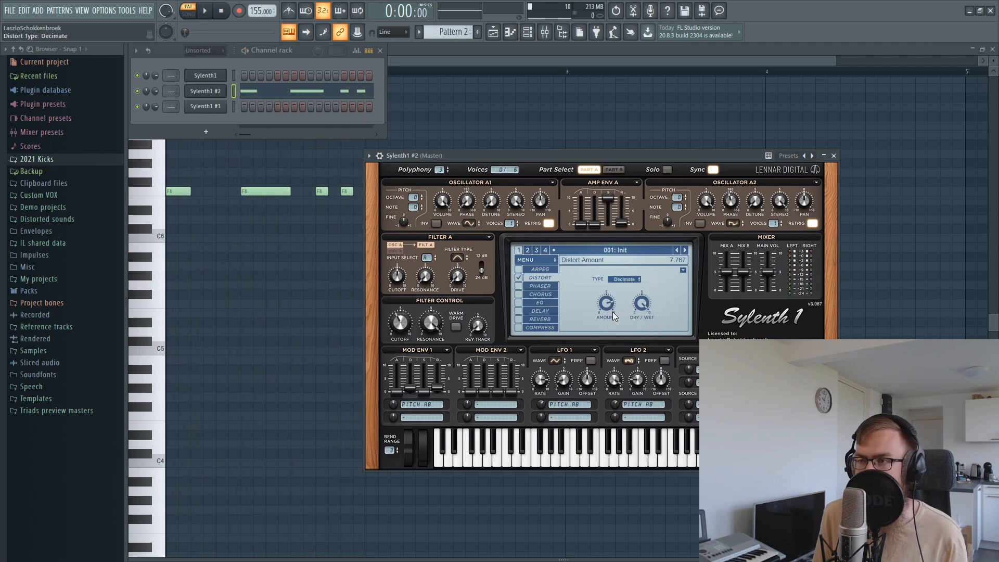
{"action": "key", "text": "space"}
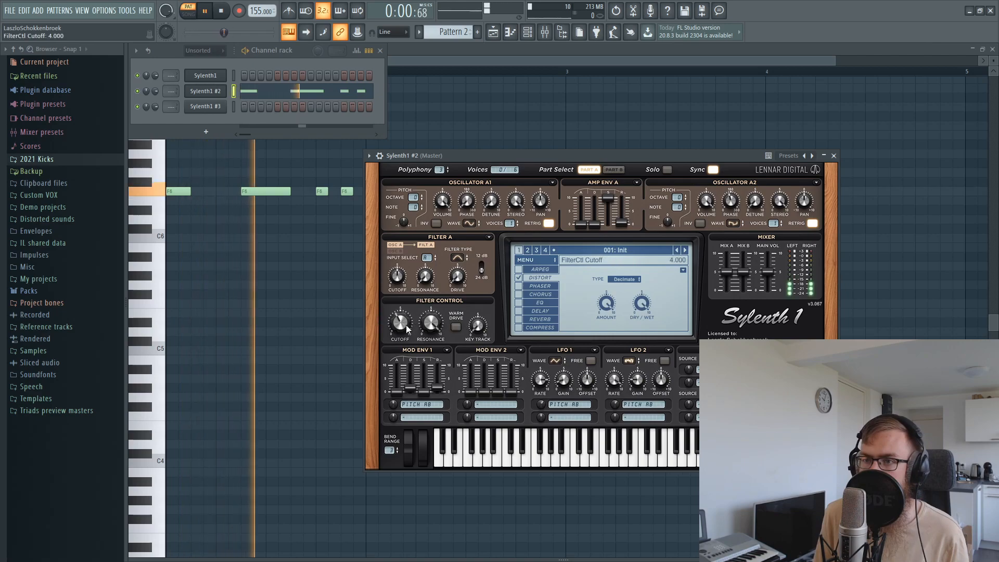
{"action": "mouse_move", "coordinate": [608, 302]}
{"action": "left_mouse_down"}
{"action": "mouse_move", "coordinate": [604, 384]}
{"action": "mouse_move", "coordinate": [607, 303]}
{"action": "left_mouse_up"}
{"action": "key", "text": "space"}
Restore the distortion type to Clip and readjust the filter cutoff while auditioning Pattern 2
{"action": "left_click", "coordinate": [622, 281]}
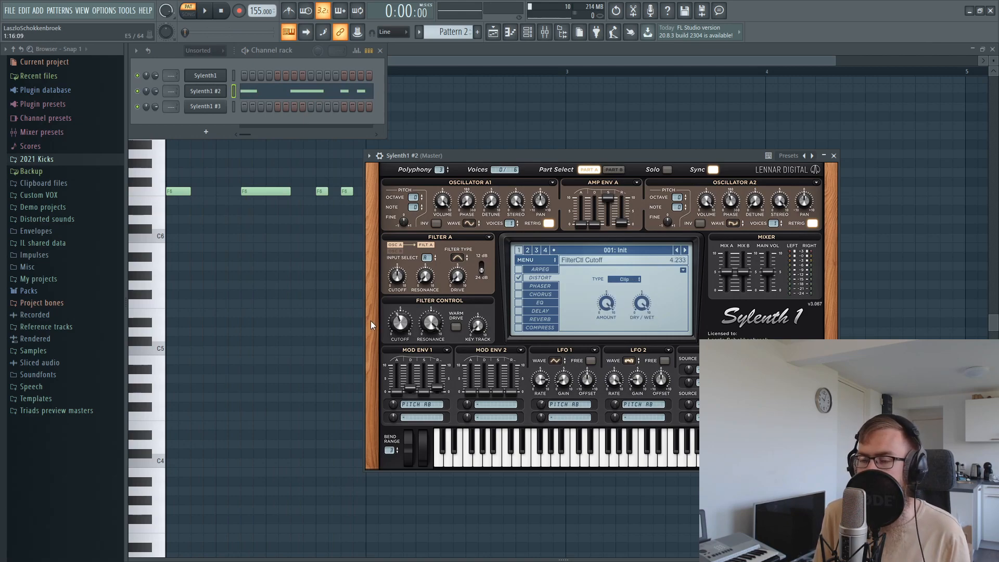
{"action": "key", "text": "space"}
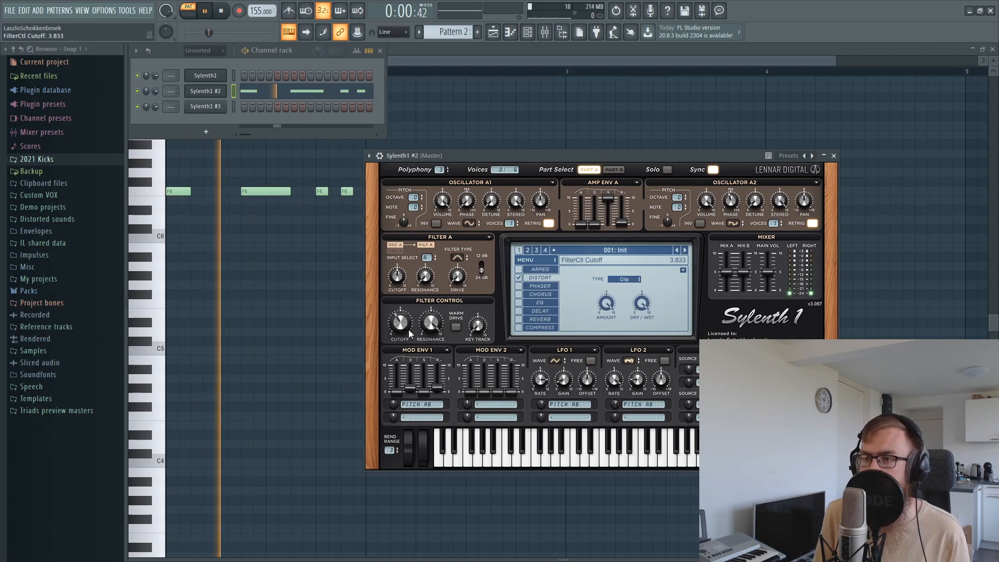
{"action": "left_click_drag", "start_coordinate": [406, 322], "coordinate": [406, 327]}
{"action": "key", "text": "space"}
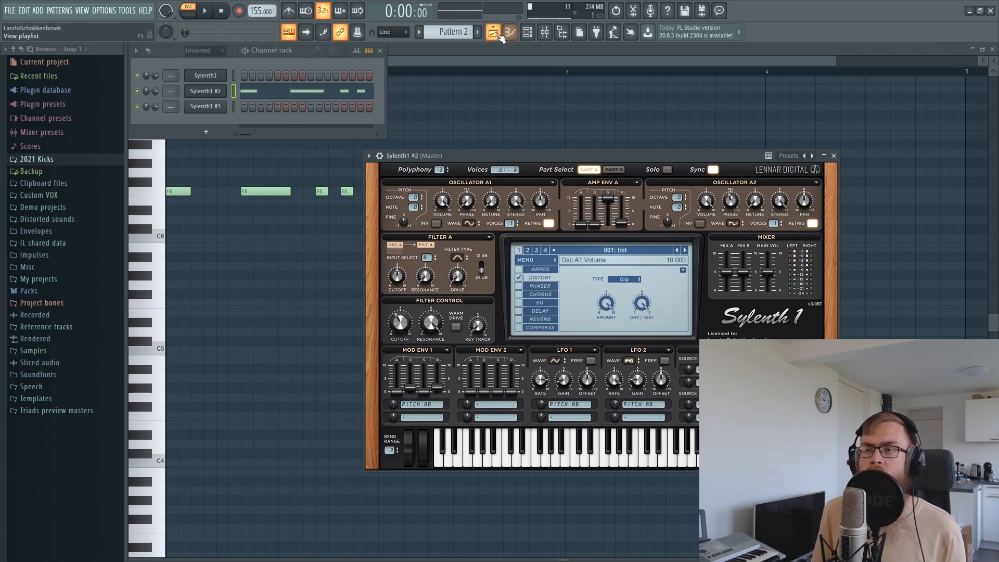
Place Pattern 2 on Track 4 of the playlist and solo that track
{"action": "left_click", "coordinate": [493, 32]}
{"action": "left_click", "coordinate": [310, 229]}
{"action": "left_click_drag", "start_coordinate": [310, 229], "coordinate": [219, 201]}
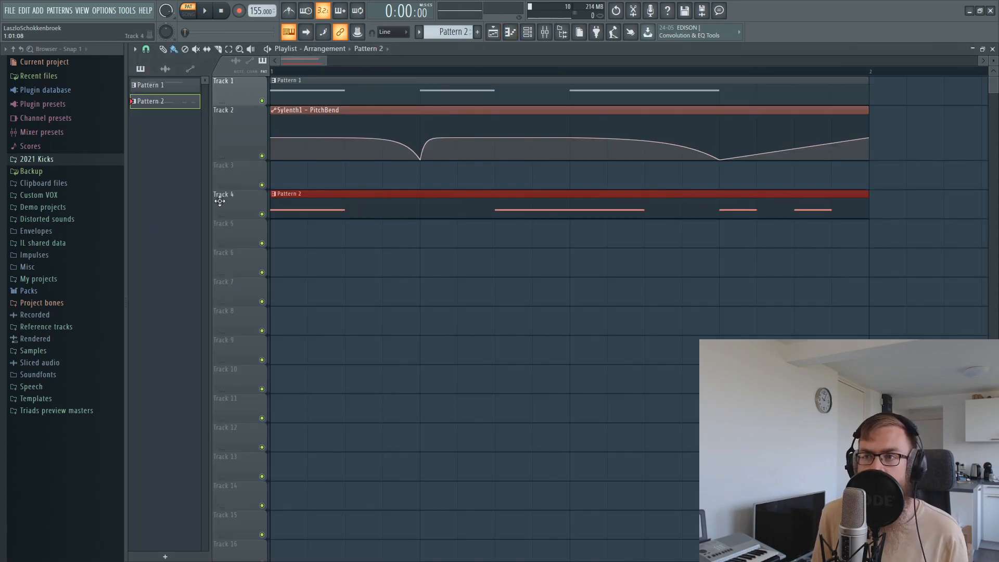
{"action": "right_click", "coordinate": [262, 214]}
Set Sylenth1 #2's bend range to 12 and create a pitch bend automation clip on Track 5
{"action": "left_click", "coordinate": [527, 32]}
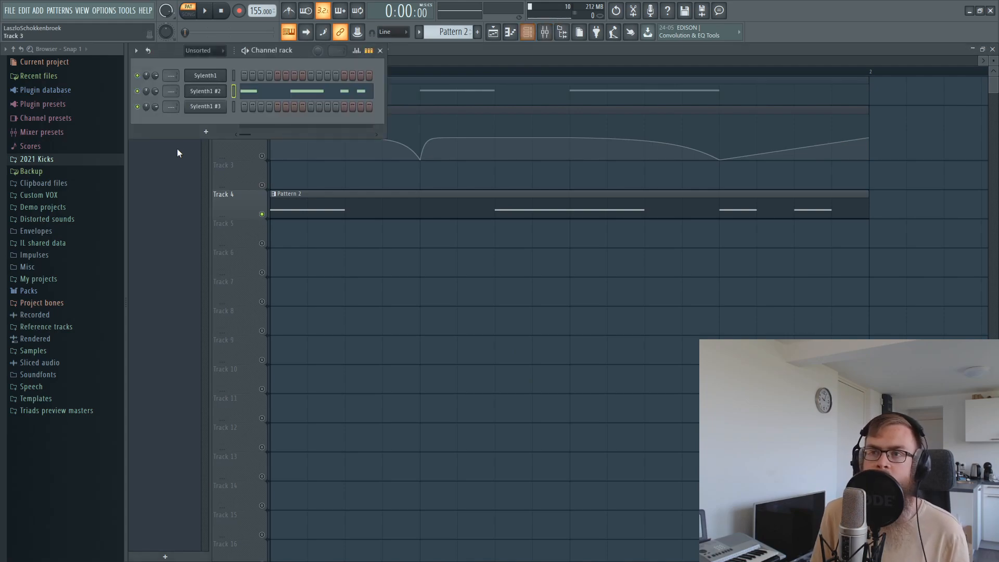
{"action": "left_click", "coordinate": [217, 90]}
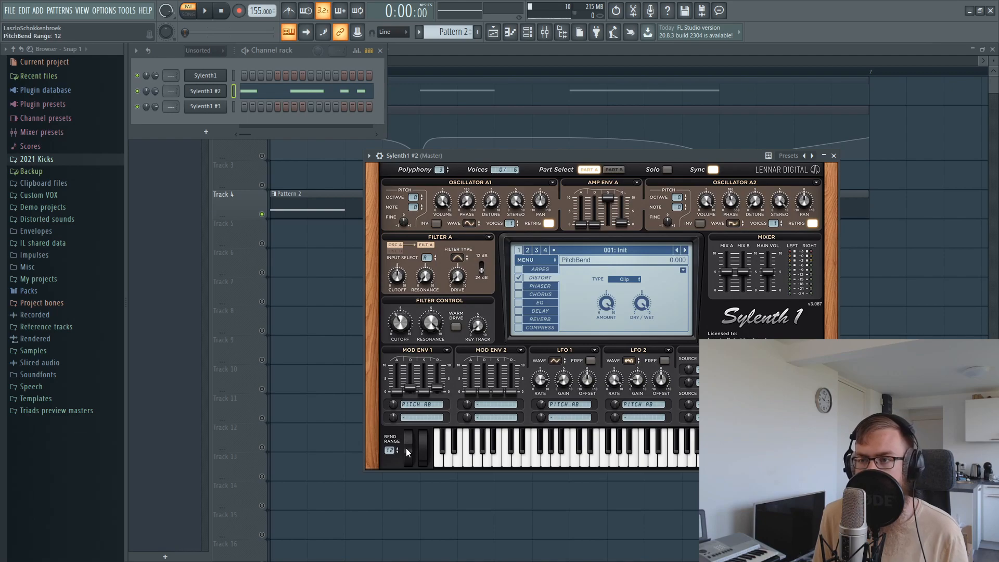
{"action": "left_click", "coordinate": [127, 10]}
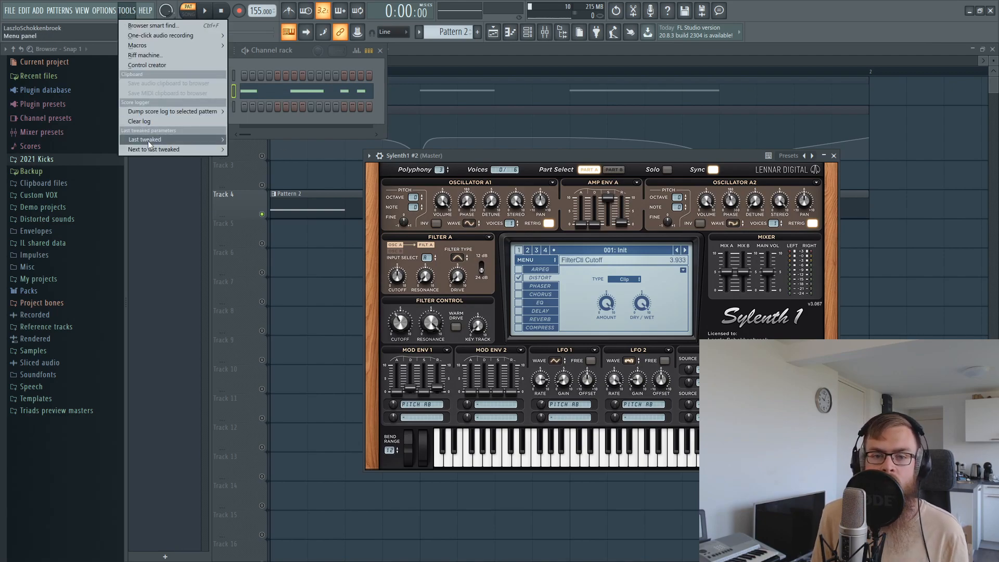
{"action": "mouse_move", "coordinate": [148, 141]}
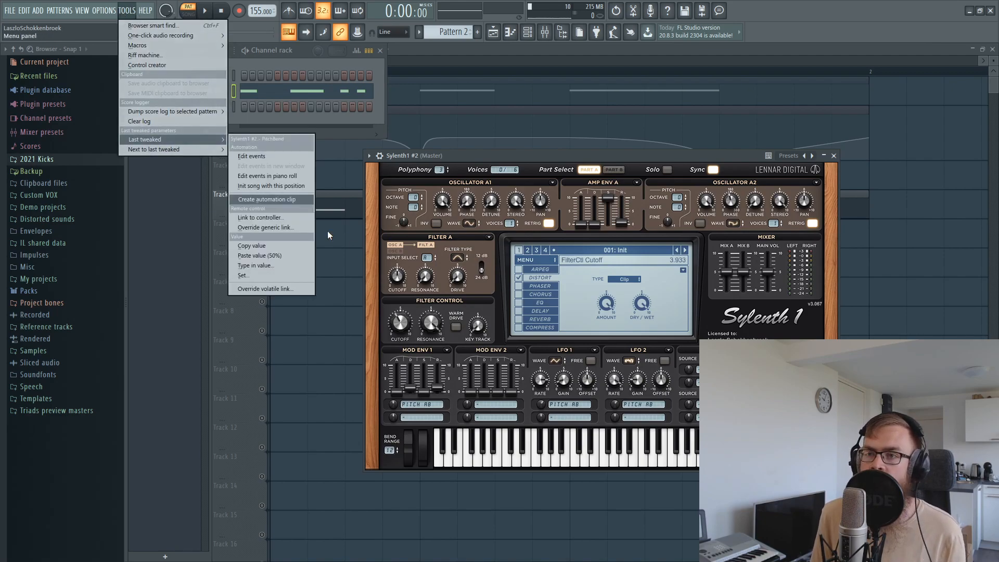
{"action": "left_click", "coordinate": [278, 201]}
{"action": "left_click_drag", "start_coordinate": [293, 168], "coordinate": [289, 243]}
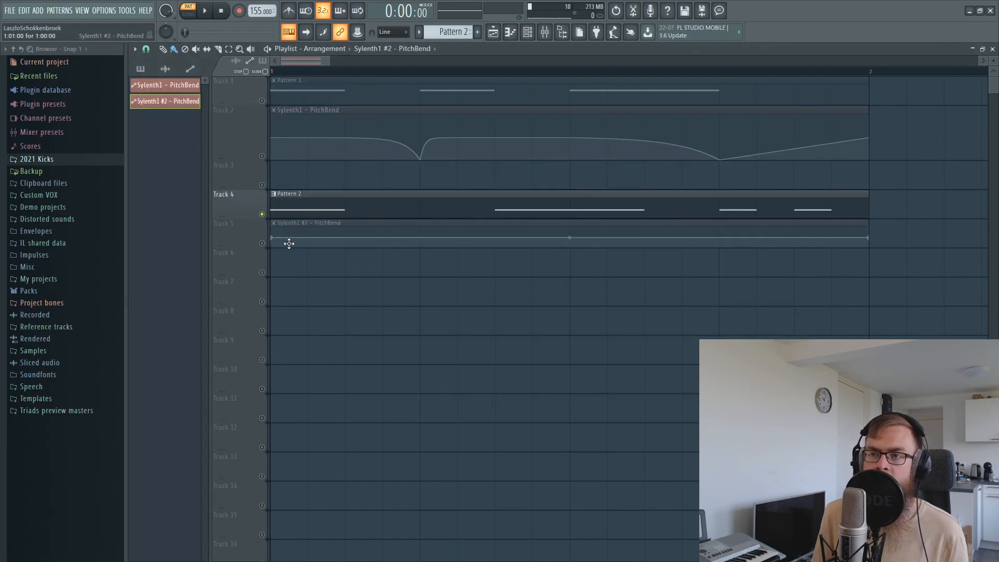
Set Sylenth1 #2's filter cutoff to 3.533, create its automation clip and place it on Track 6
{"action": "left_click", "coordinate": [522, 43]}
{"action": "left_click", "coordinate": [205, 52]}
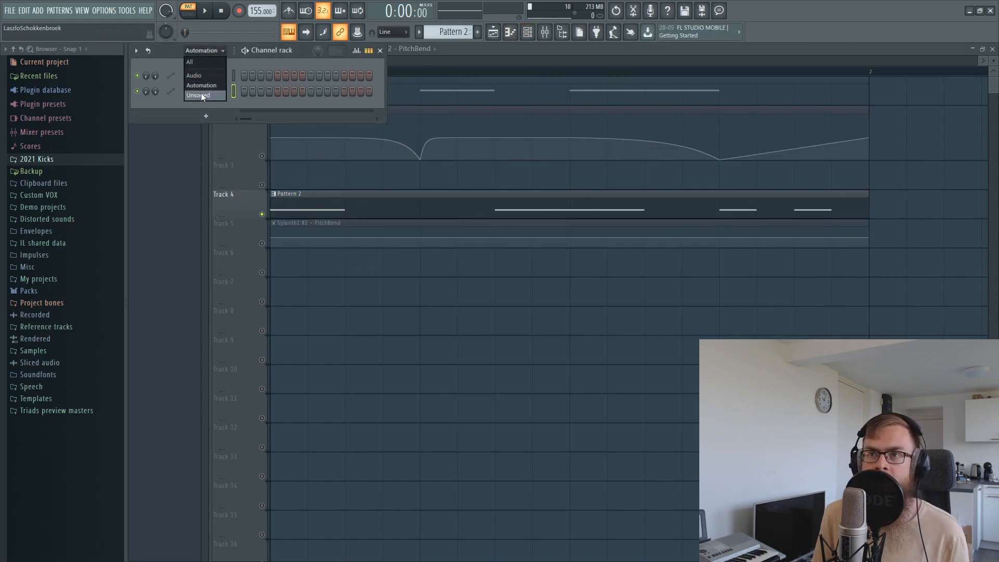
{"action": "left_click", "coordinate": [201, 94]}
{"action": "left_click", "coordinate": [205, 91]}
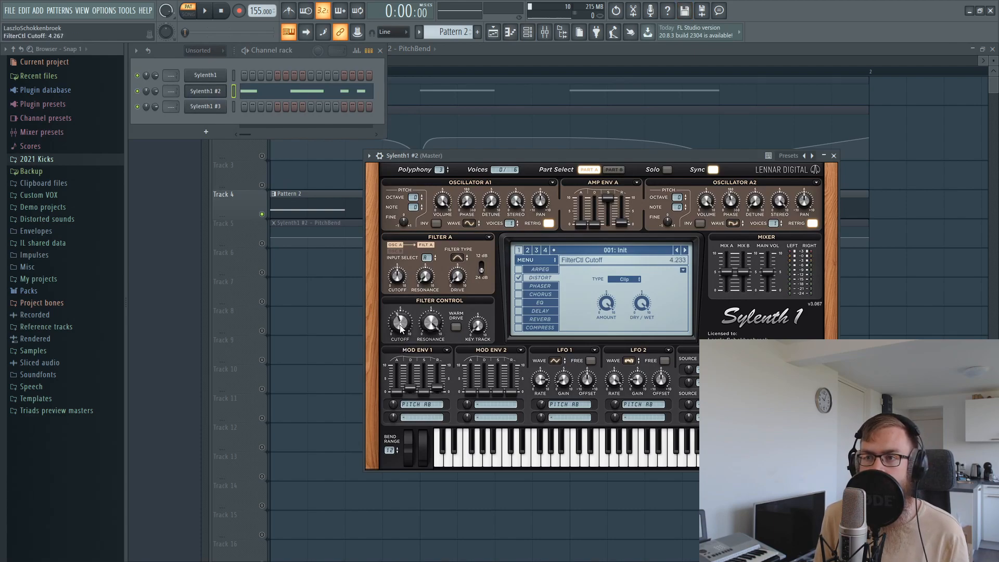
{"action": "left_click", "coordinate": [128, 10]}
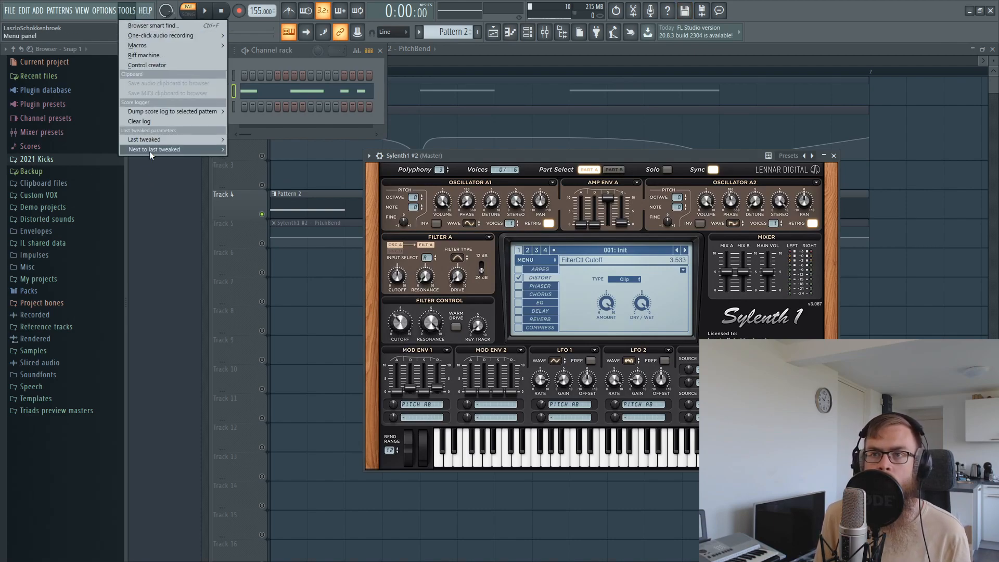
{"action": "mouse_move", "coordinate": [153, 137]}
{"action": "left_click", "coordinate": [269, 196]}
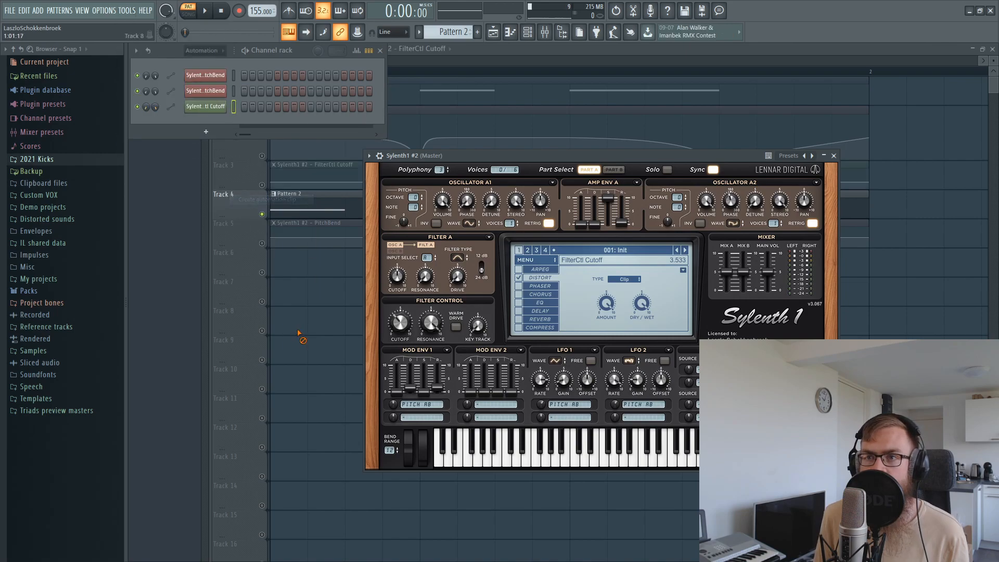
{"action": "right_click", "coordinate": [297, 334]}
{"action": "left_click_drag", "start_coordinate": [302, 164], "coordinate": [264, 267]}
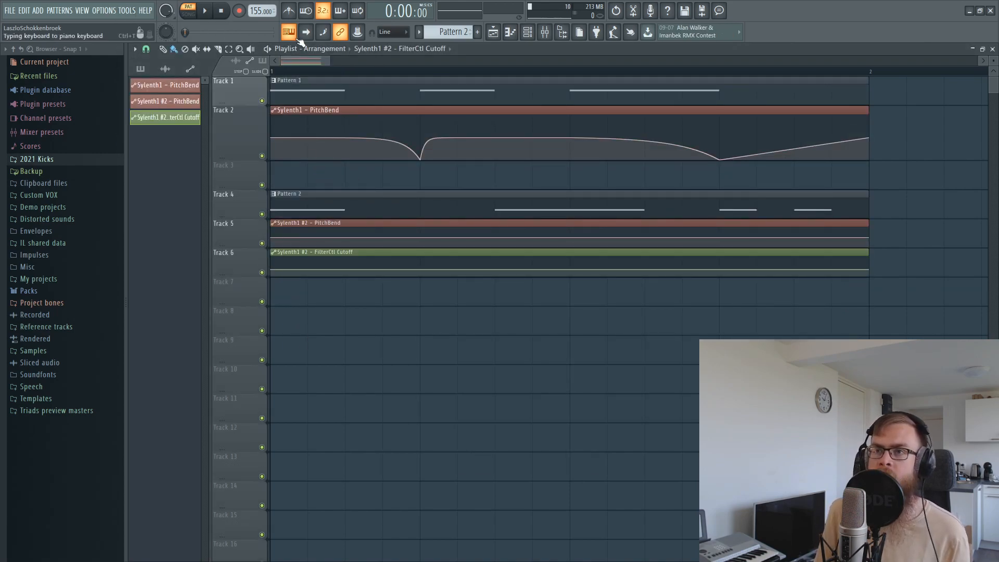
Switch to Pattern 3 and draw a 12-step A5 note at the start of Sylenth1 #3's piano roll
{"action": "scroll", "coordinate": [313, 71], "scroll_direction": "down", "scroll_amount": 5}
{"action": "left_click_drag", "start_coordinate": [623, 292], "coordinate": [536, 78]}
{"action": "left_click", "coordinate": [514, 252]}
{"action": "right_click", "coordinate": [249, 138]}
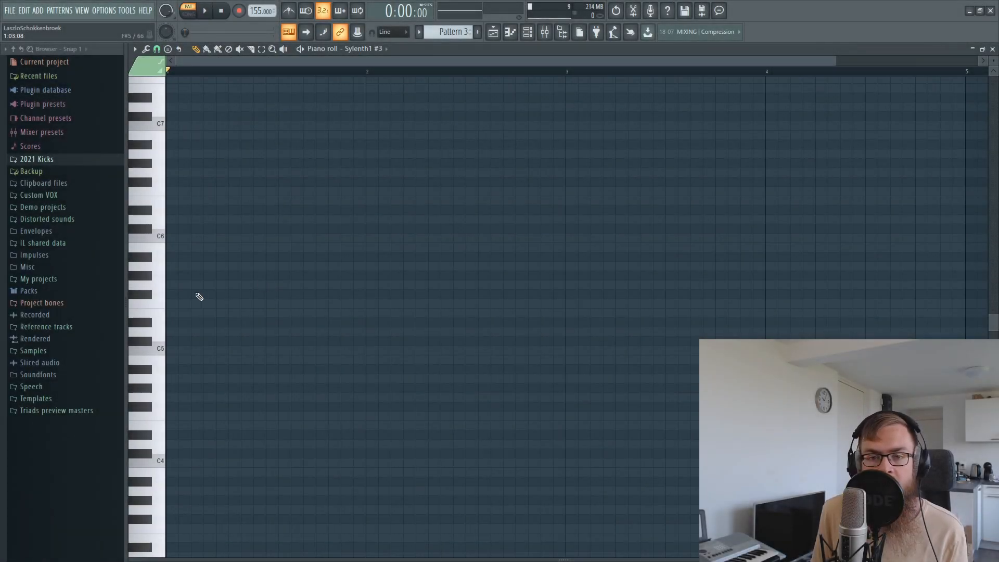
{"action": "left_click_drag", "start_coordinate": [186, 268], "coordinate": [172, 266]}
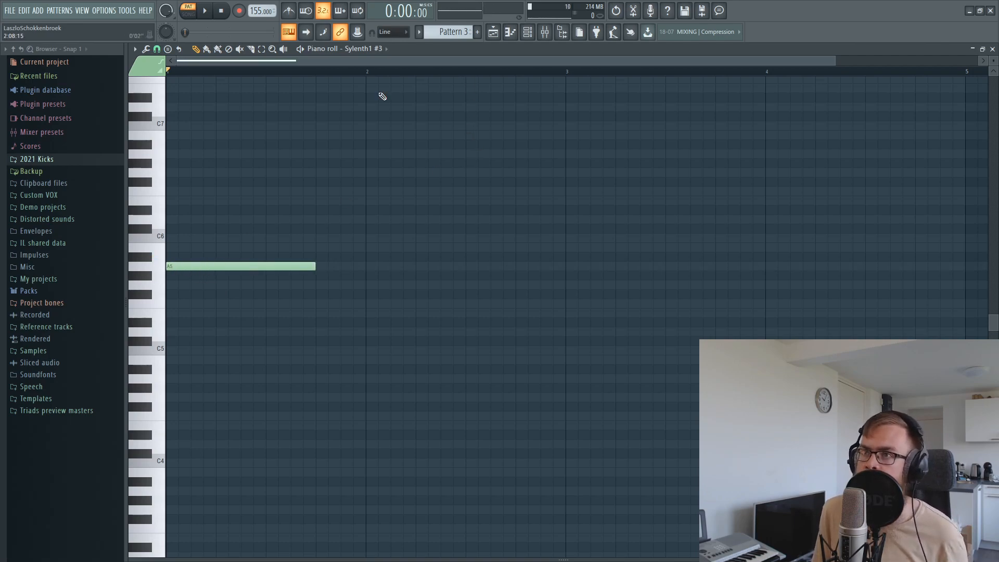
{"action": "key", "text": "ctrl+a"}
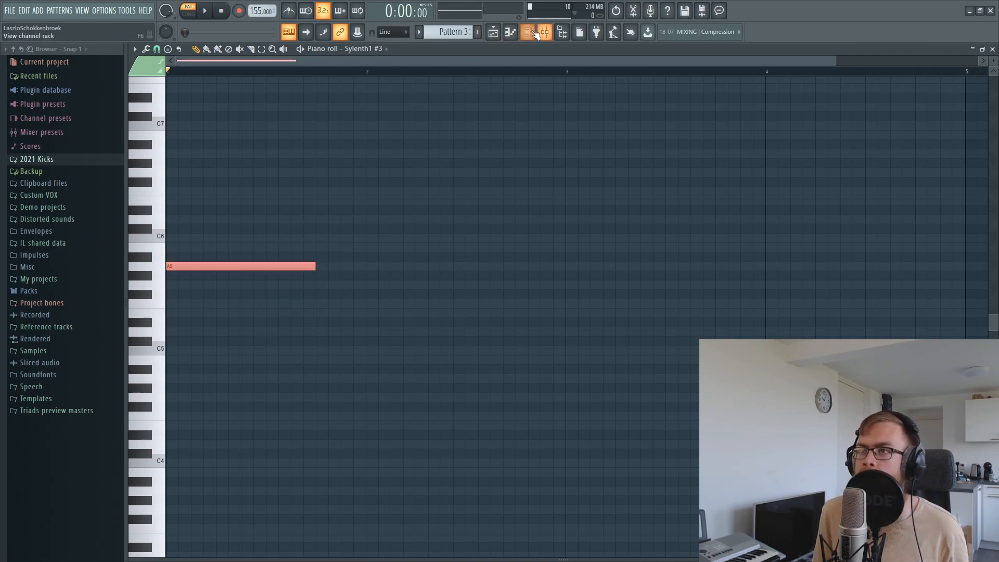
Open Sylenth1 #3 and route Mod Env 1 to Pitch A and B
{"action": "left_click", "coordinate": [539, 34]}
{"action": "left_click", "coordinate": [205, 107]}
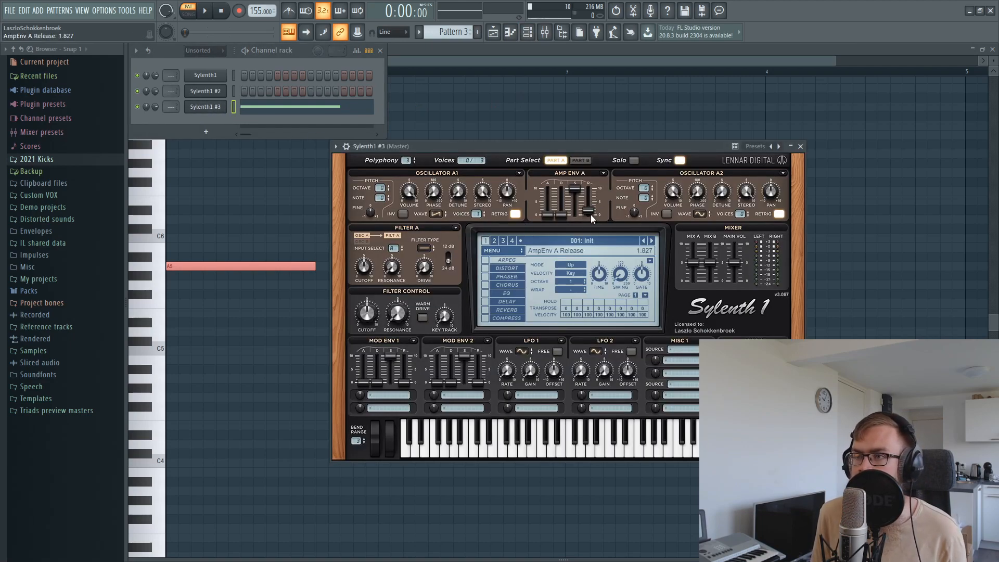
{"action": "left_click_drag", "start_coordinate": [491, 150], "coordinate": [473, 154]}
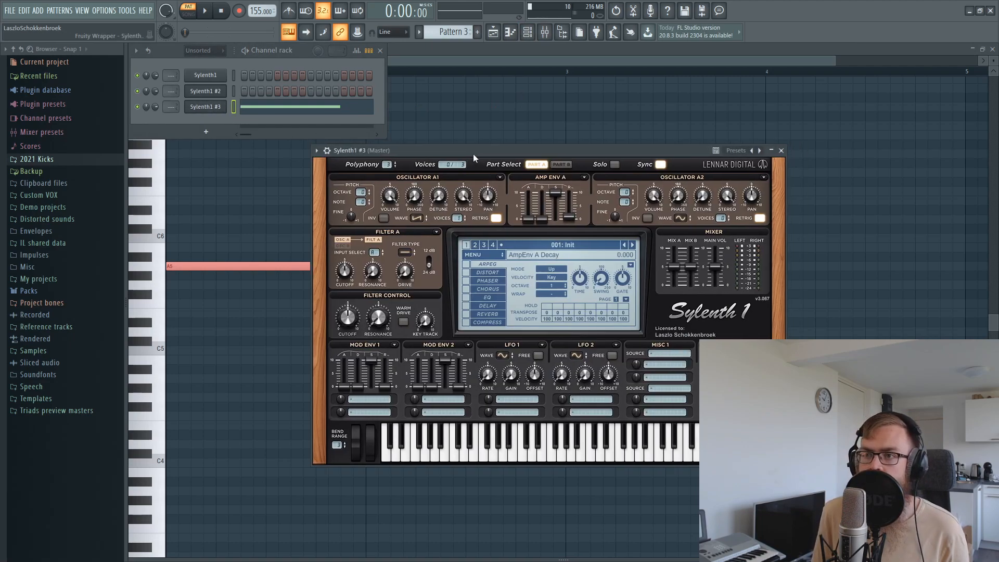
{"action": "left_click", "coordinate": [376, 400]}
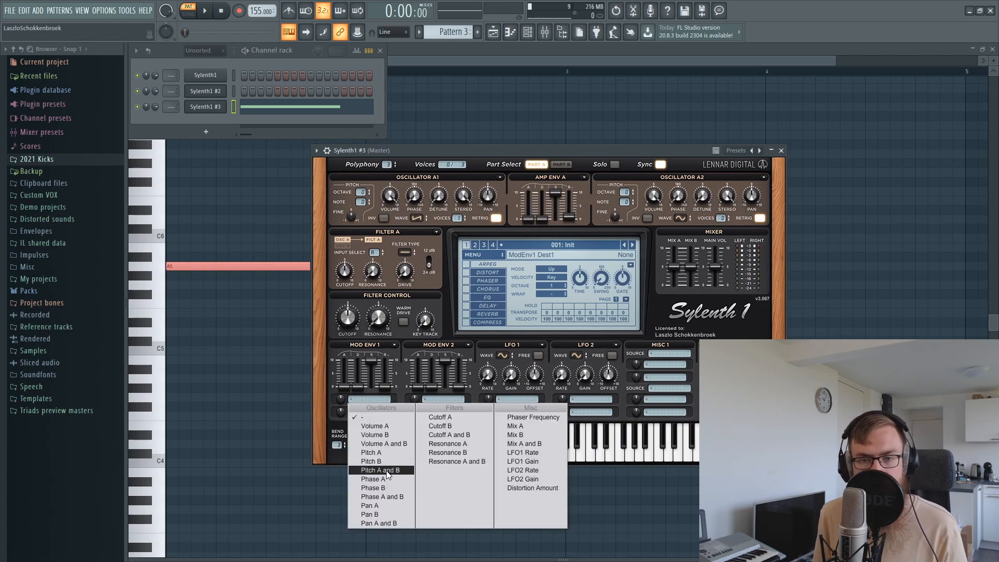
{"action": "left_click", "coordinate": [388, 461]}
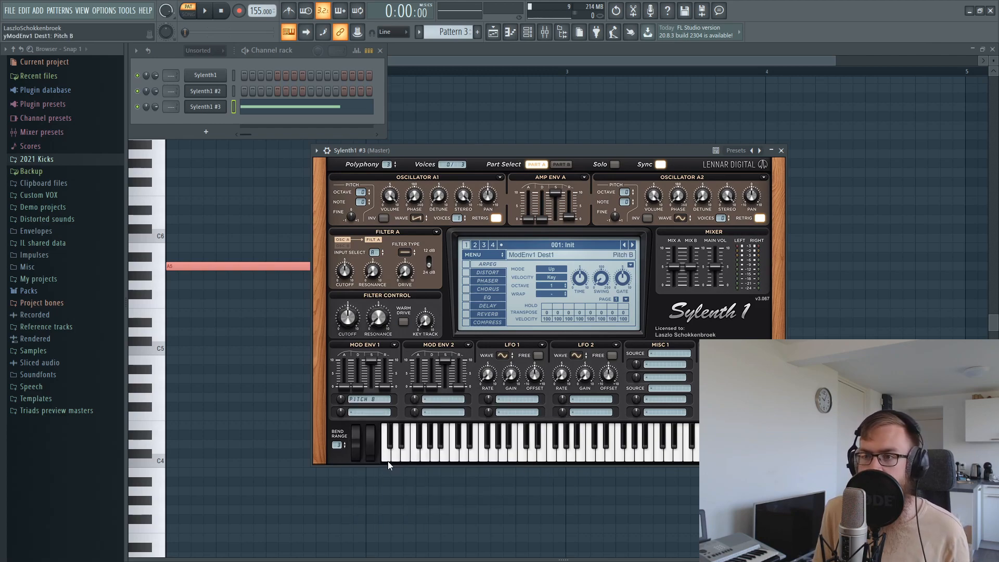
{"action": "left_click", "coordinate": [377, 403]}
{"action": "left_click", "coordinate": [384, 480]}
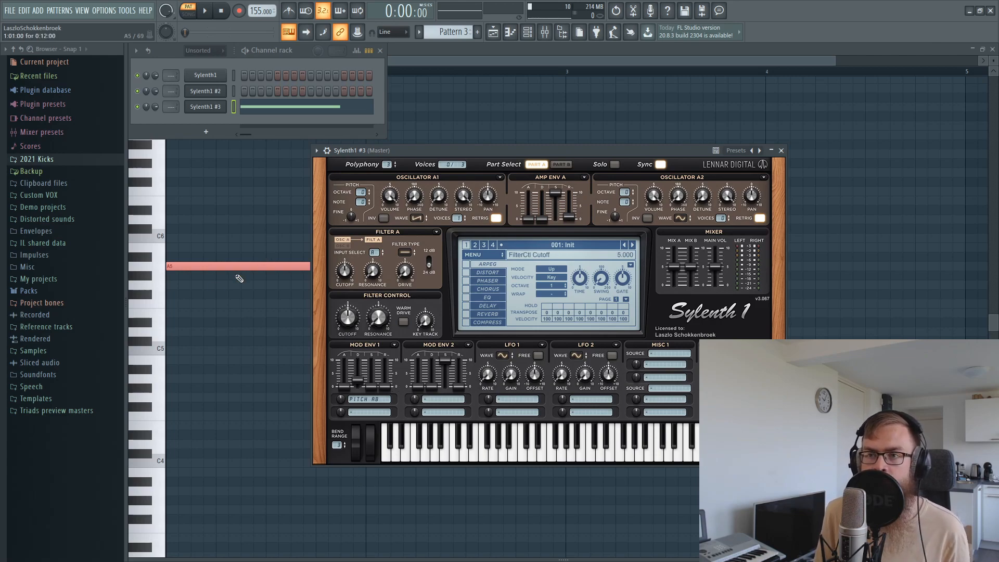
Try raising Mod Env 1's release, sustain and attack while auditioning Pattern 3
{"action": "key", "text": "space"}
{"action": "left_click_drag", "start_coordinate": [389, 386], "coordinate": [394, 354]}
{"action": "key", "text": "space"}
{"action": "key", "text": "space"}
{"action": "key", "text": "space"}
{"action": "left_click_drag", "start_coordinate": [374, 388], "coordinate": [379, 360]}
{"action": "key", "text": "space"}
{"action": "key", "text": "space"}
{"action": "left_click_drag", "start_coordinate": [343, 387], "coordinate": [345, 363]}
{"action": "key", "text": "space"}
Set Mod Env 1's decay to 5.591 and its pitch modulation amount to -2.533 during playback
{"action": "key", "text": "space"}
{"action": "key", "text": "space"}
{"action": "left_click_drag", "start_coordinate": [340, 400], "coordinate": [357, 369]}
{"action": "key", "text": "space"}
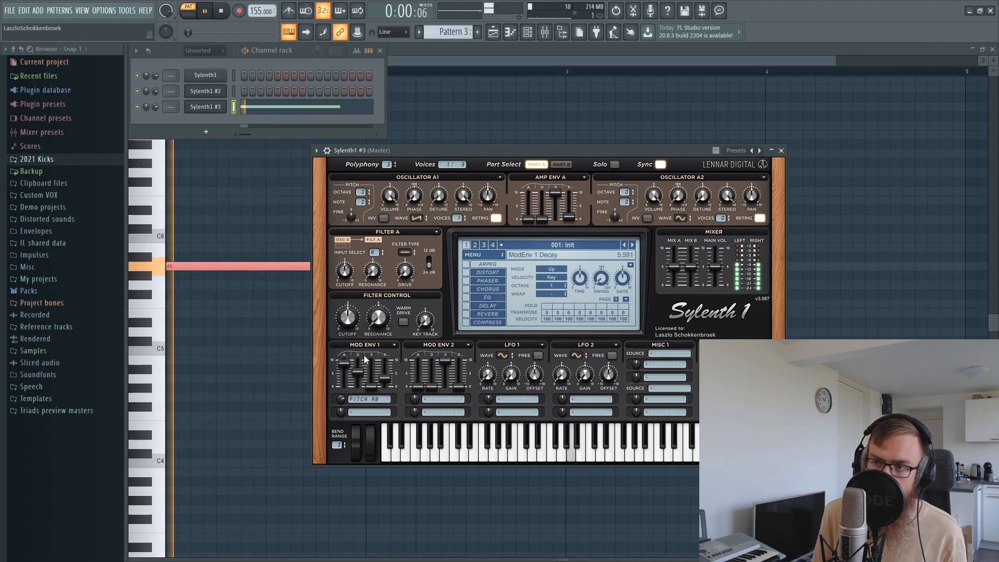
{"action": "key", "text": "space"}
{"action": "key", "text": "space"}
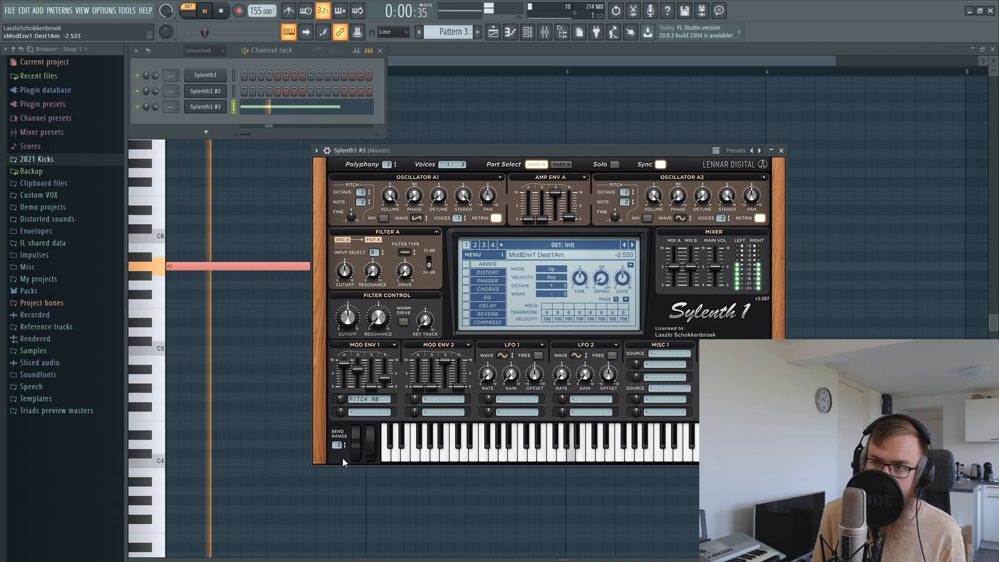
{"action": "left_click_drag", "start_coordinate": [346, 397], "coordinate": [344, 420]}
{"action": "key", "text": "space"}
Lower Mod Env 1's attack and raise its pitch modulation amount, replaying Pattern 3 to check the sound
{"action": "left_click_drag", "start_coordinate": [344, 363], "coordinate": [345, 469]}
{"action": "key", "text": "space"}
{"action": "left_click_drag", "start_coordinate": [342, 402], "coordinate": [358, 356]}
{"action": "key", "text": "space"}
{"action": "key", "text": "space"}
{"action": "key", "text": "space"}
{"action": "key", "text": "space"}
{"action": "key", "text": "space"}
{"action": "key", "text": "space"}
{"action": "key", "text": "space"}
{"action": "key", "text": "space"}
{"action": "key", "text": "space"}
{"action": "key", "text": "space"}
{"action": "key", "text": "space"}
{"action": "key", "text": "space"}
{"action": "key", "text": "space"}
Readjust Mod Env 1's pitch envelope and replay Pattern 3 repeatedly to compare the sound
{"action": "left_click_drag", "start_coordinate": [343, 400], "coordinate": [343, 368]}
{"action": "key", "text": "space"}
{"action": "key", "text": "space"}
{"action": "key", "text": "space"}
{"action": "key", "text": "space"}
{"action": "key", "text": "space"}
{"action": "key", "text": "space"}
{"action": "key", "text": "space"}
{"action": "key", "text": "space"}
{"action": "key", "text": "space"}
{"action": "key", "text": "space"}
{"action": "key", "text": "space"}
{"action": "key", "text": "space"}
{"action": "key", "text": "space"}
{"action": "key", "text": "space"}
{"action": "key", "text": "space"}
{"action": "key", "text": "space"}
{"action": "key", "text": "space"}
{"action": "key", "text": "space"}
{"action": "key", "text": "space"}
{"action": "key", "text": "space"}
Set Mod Env 1's attack to 0.000 and shorten its decay slightly while auditioning Pattern 3
{"action": "left_click_drag", "start_coordinate": [345, 373], "coordinate": [343, 449]}
{"action": "key", "text": "space"}
{"action": "key", "text": "space"}
{"action": "key", "text": "space"}
{"action": "key", "text": "space"}
{"action": "mouse_move", "coordinate": [357, 381]}
{"action": "left_mouse_down"}
{"action": "mouse_move", "coordinate": [359, 369]}
{"action": "mouse_move", "coordinate": [357, 386]}
{"action": "left_mouse_up"}
{"action": "key", "text": "space"}
{"action": "key", "text": "space"}
{"action": "key", "text": "space"}
{"action": "key", "text": "space"}
{"action": "key", "text": "space"}
Route Mod Env 2 to Pitch A and B, lower its modulation amount and set its attack to 7.773
{"action": "left_click", "coordinate": [438, 399]}
{"action": "left_click", "coordinate": [461, 471]}
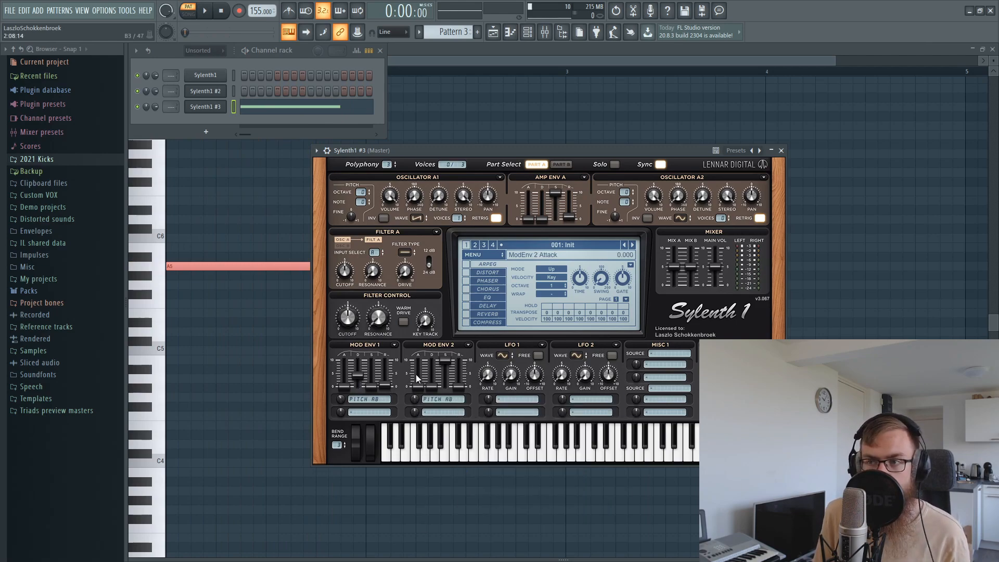
{"action": "key", "text": "space"}
{"action": "key", "text": "space"}
{"action": "key", "text": "space"}
{"action": "left_click_drag", "start_coordinate": [415, 400], "coordinate": [420, 430]}
{"action": "key", "text": "space"}
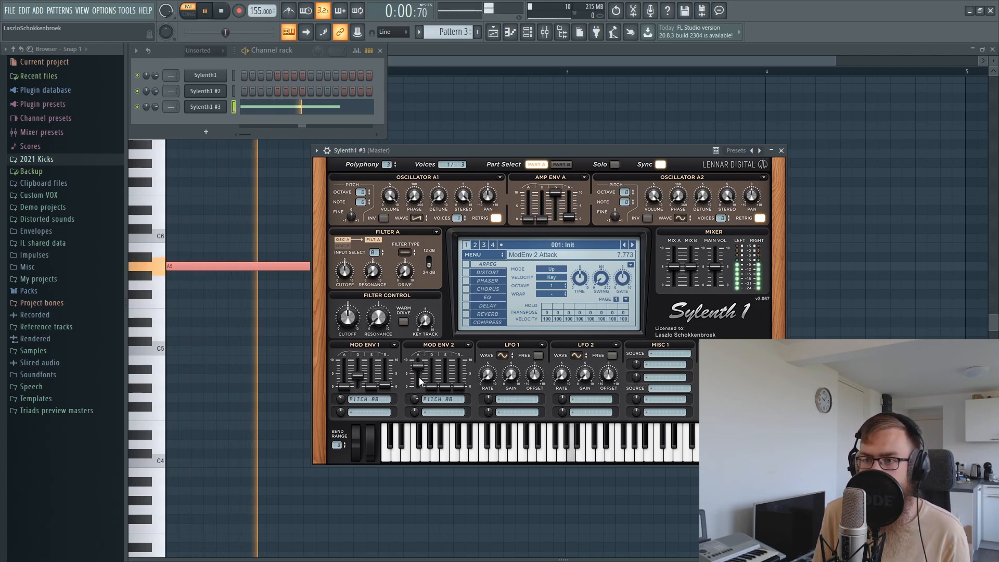
Set Mod Env 2's pitch modulation amount to -0.733 and replay Pattern 3
{"action": "key", "text": "space"}
{"action": "left_click_drag", "start_coordinate": [416, 366], "coordinate": [416, 451]}
{"action": "key", "text": "space"}
{"action": "key", "text": "space"}
{"action": "key", "text": "space"}
{"action": "key", "text": "space"}
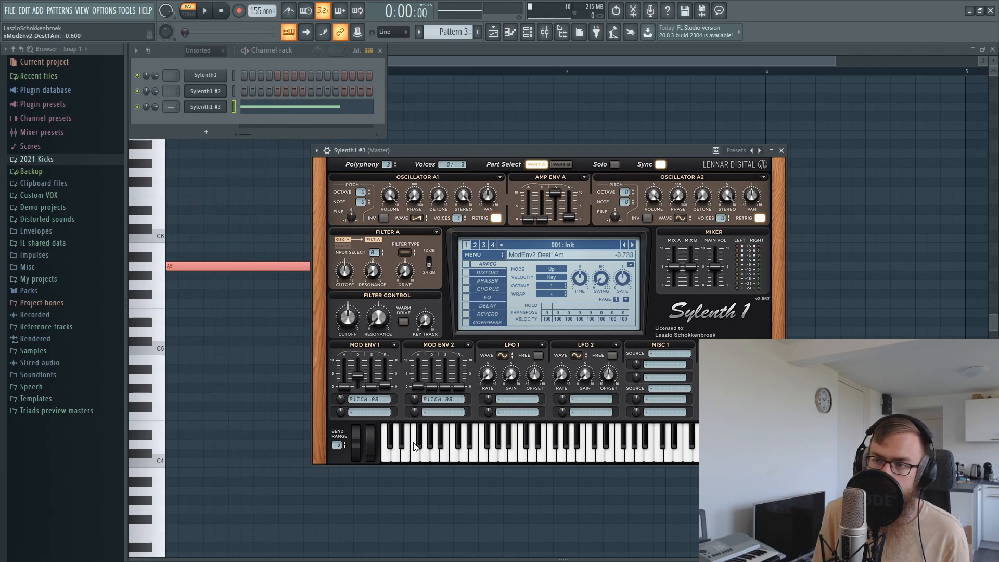
Audition Pattern 3 and raise Mod Env 2's sustain to 6.318
{"action": "key", "text": "space"}
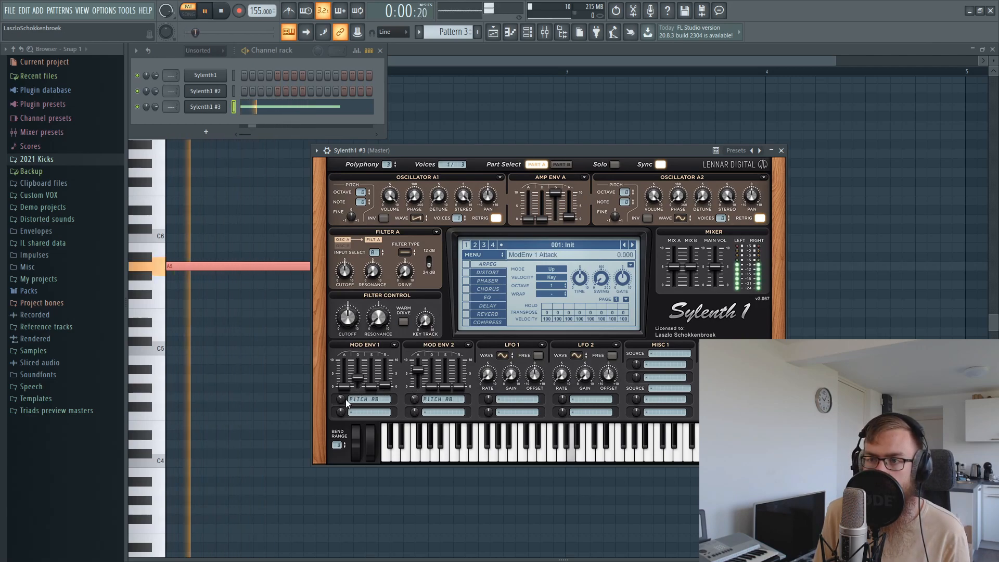
{"action": "key", "text": "space"}
{"action": "key", "text": "space"}
{"action": "left_click_drag", "start_coordinate": [445, 385], "coordinate": [466, 333]}
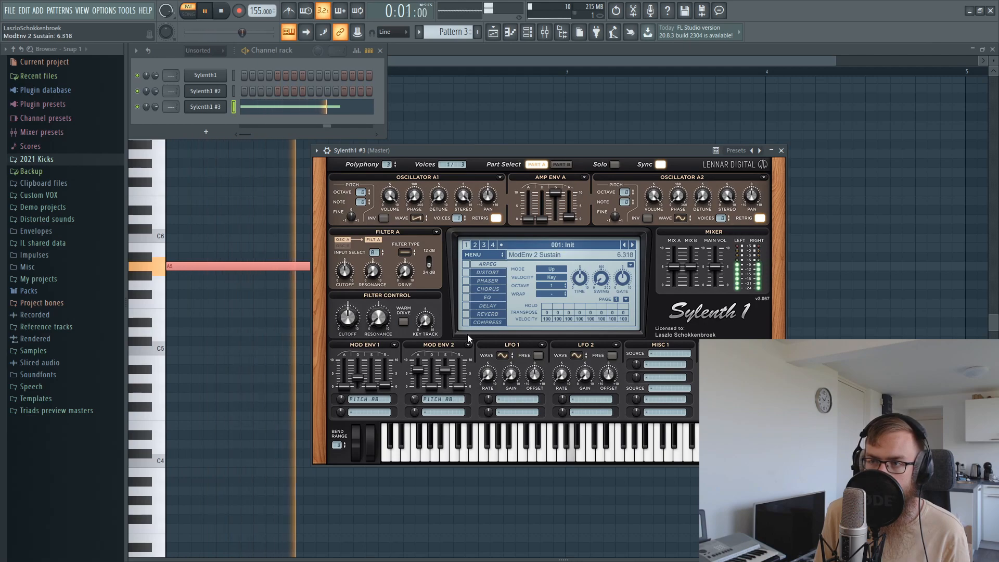
Set Mod Env 2's pitch modulation amount to -5.933 and its decay to 3.455 while auditioning Pattern 3
{"action": "key", "text": "space"}
{"action": "left_click_drag", "start_coordinate": [458, 385], "coordinate": [458, 371]}
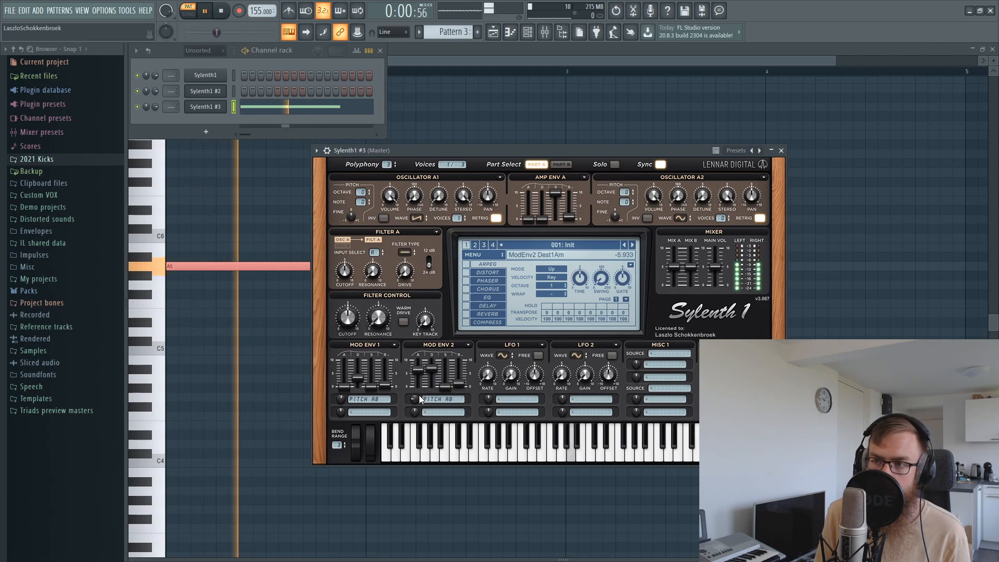
{"action": "key", "text": "space"}
{"action": "key", "text": "space"}
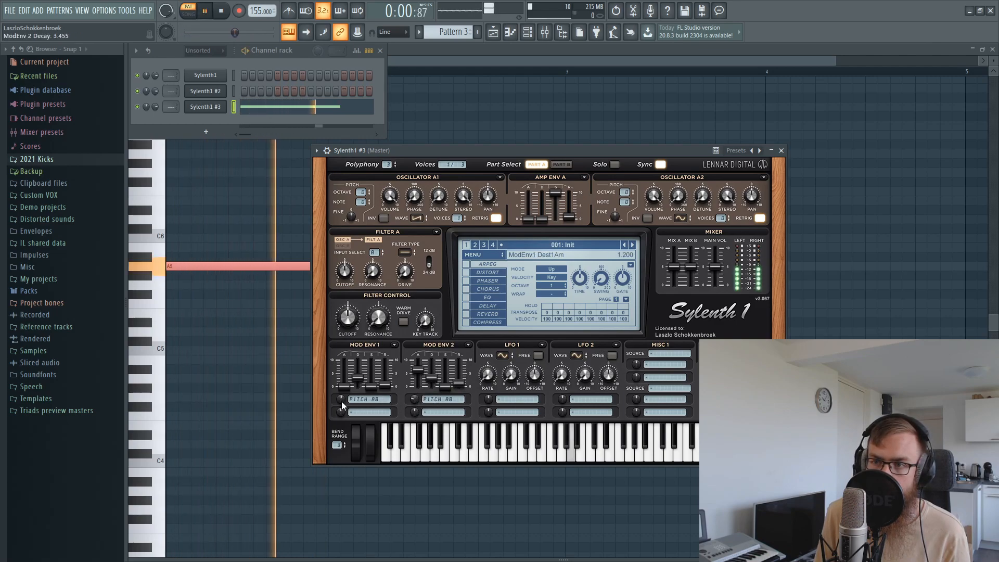
Raise Mod Env 1's attack slightly and its sustain to 7.000, replaying Pattern 3 repeatedly to compare
{"action": "key", "text": "space"}
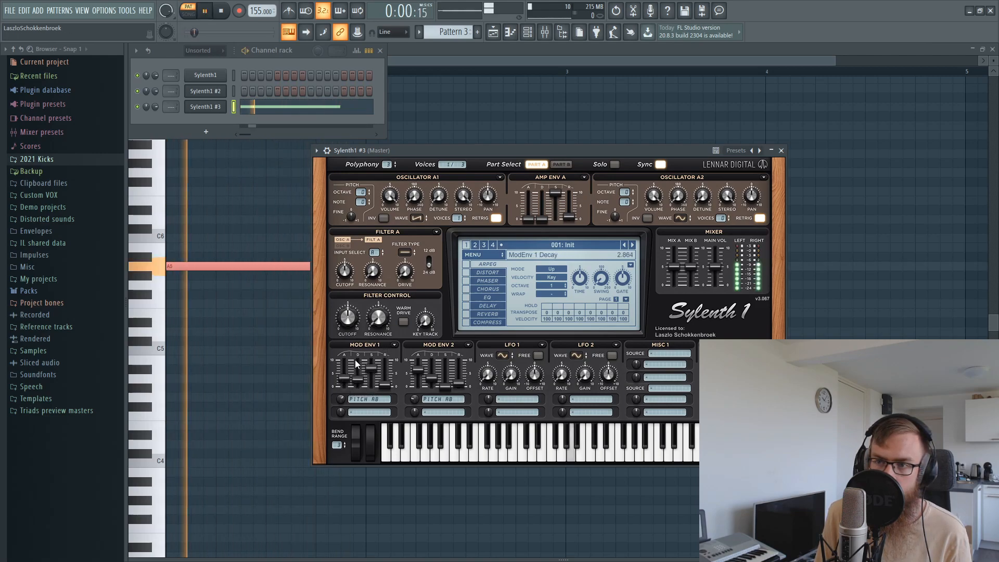
{"action": "key", "text": "space"}
{"action": "key", "text": "space"}
{"action": "left_click_drag", "start_coordinate": [345, 387], "coordinate": [345, 386]}
{"action": "key", "text": "space"}
{"action": "key", "text": "space"}
{"action": "key", "text": "space"}
{"action": "key", "text": "space"}
{"action": "key", "text": "space"}
{"action": "key", "text": "space"}
{"action": "key", "text": "space"}
{"action": "key", "text": "space"}
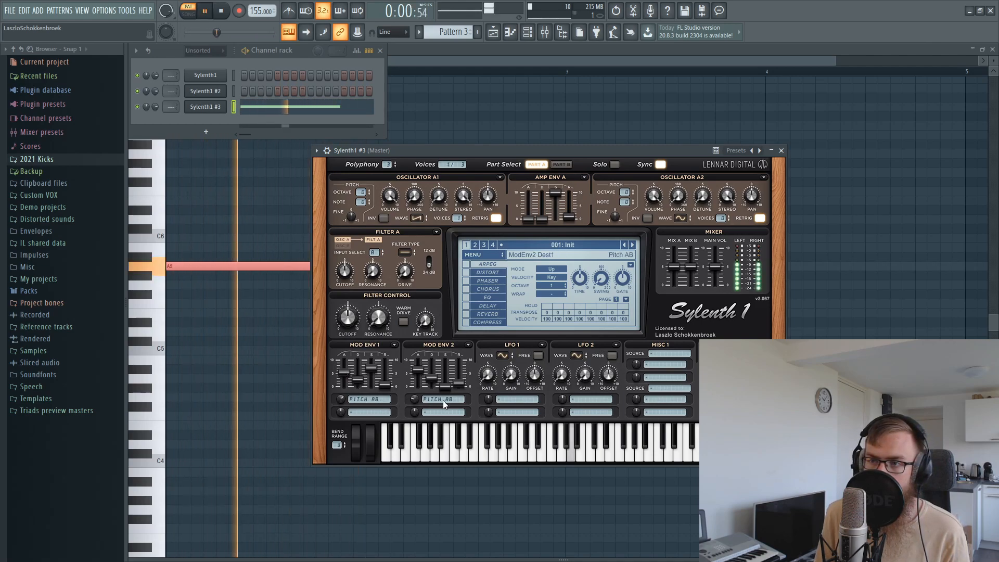
Lower Mod Env 1's sustain, set its pitch modulation amount to 5.067 and stop playback
{"action": "left_click_drag", "start_coordinate": [445, 387], "coordinate": [395, 470]}
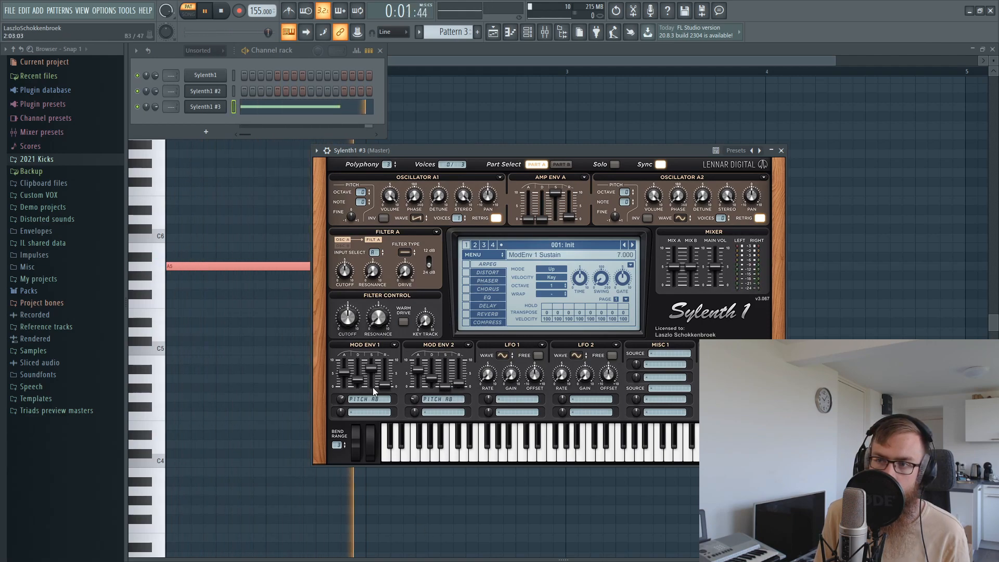
{"action": "left_click_drag", "start_coordinate": [367, 369], "coordinate": [344, 385]}
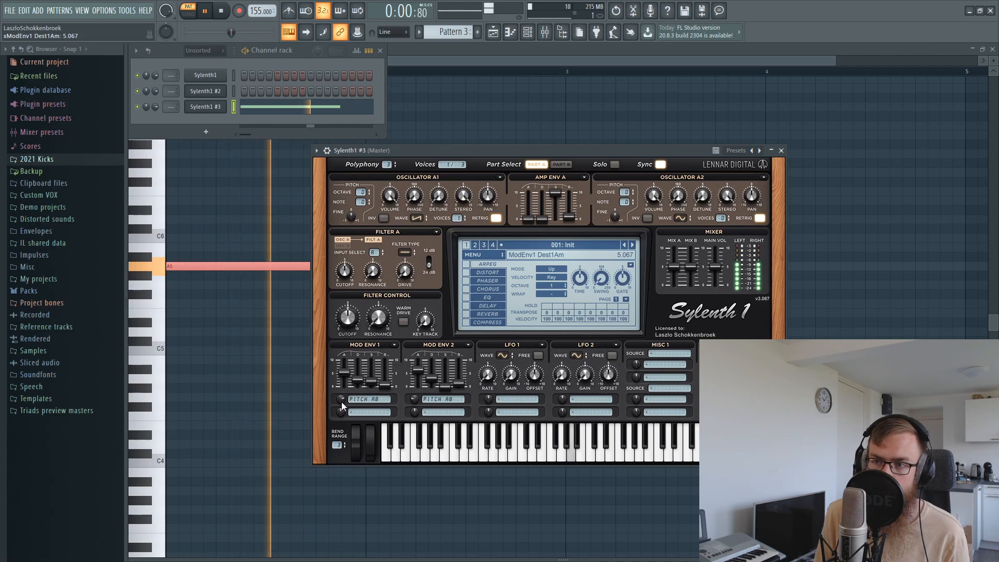
{"action": "key", "text": "space"}
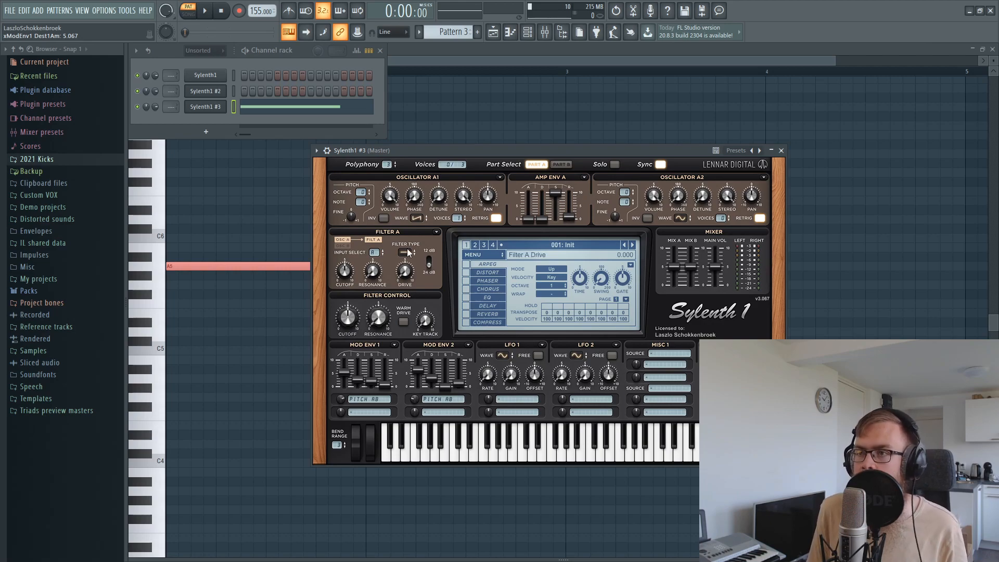
Switch Filter A to band-pass with a drive of 0.800 and set the filter control resonance to 10.000
{"action": "left_click_drag", "start_coordinate": [445, 150], "coordinate": [469, 146]}
{"action": "key", "text": "space"}
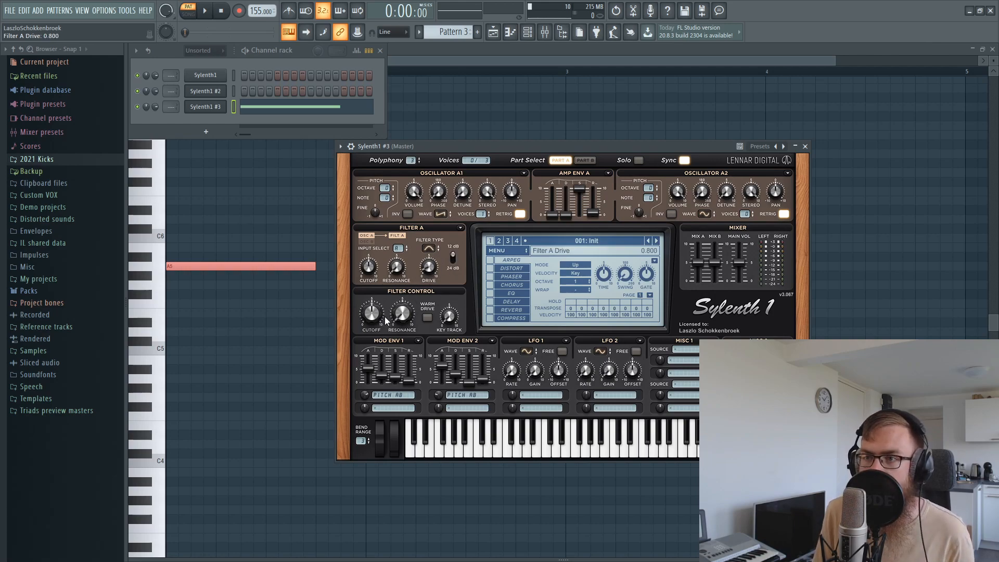
{"action": "left_click_drag", "start_coordinate": [400, 315], "coordinate": [454, 188]}
Enable Clip distortion and set the filter control cutoff to 4.467 while auditioning Pattern 3
{"action": "key", "text": "space"}
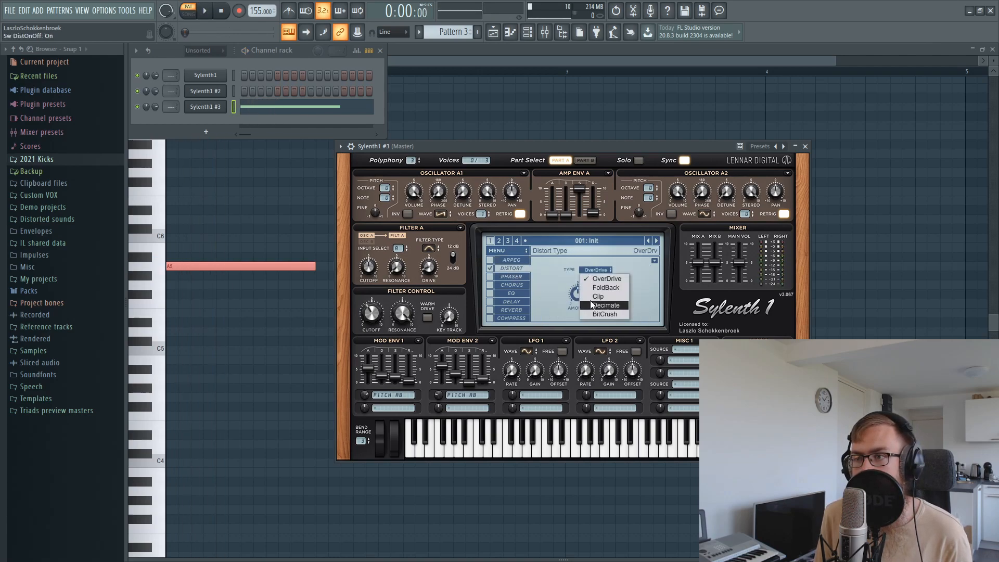
{"action": "mouse_move", "coordinate": [371, 313]}
{"action": "left_mouse_down"}
{"action": "mouse_move", "coordinate": [373, 337]}
{"action": "mouse_move", "coordinate": [378, 326]}
{"action": "left_mouse_up"}
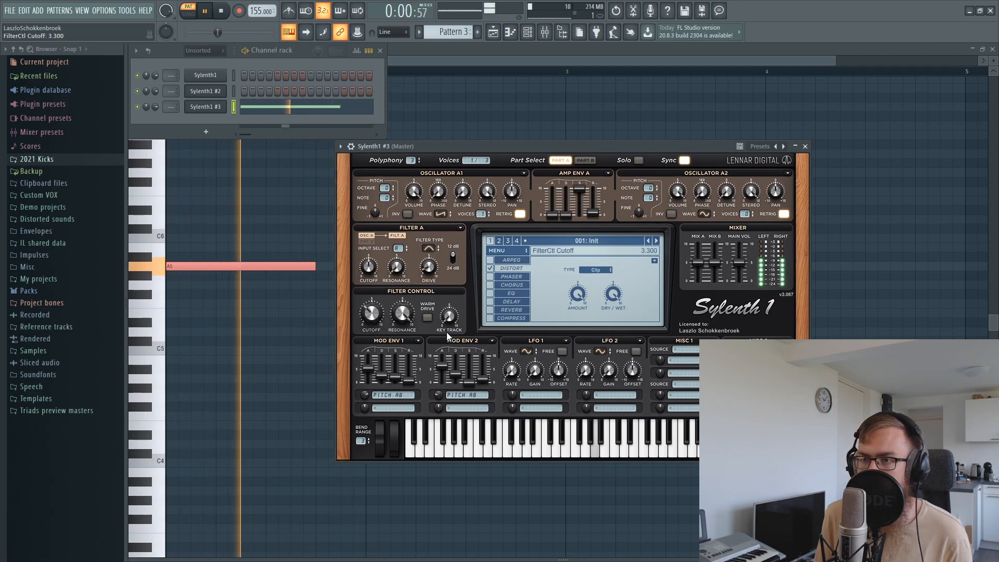
{"action": "left_click_drag", "start_coordinate": [408, 253], "coordinate": [408, 224]}
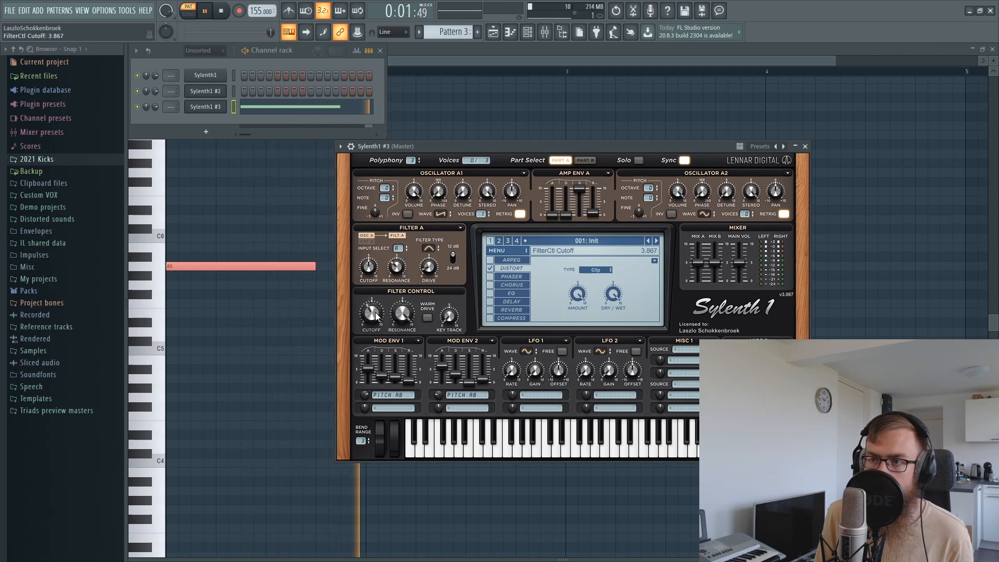
{"action": "left_click_drag", "start_coordinate": [375, 314], "coordinate": [377, 313]}
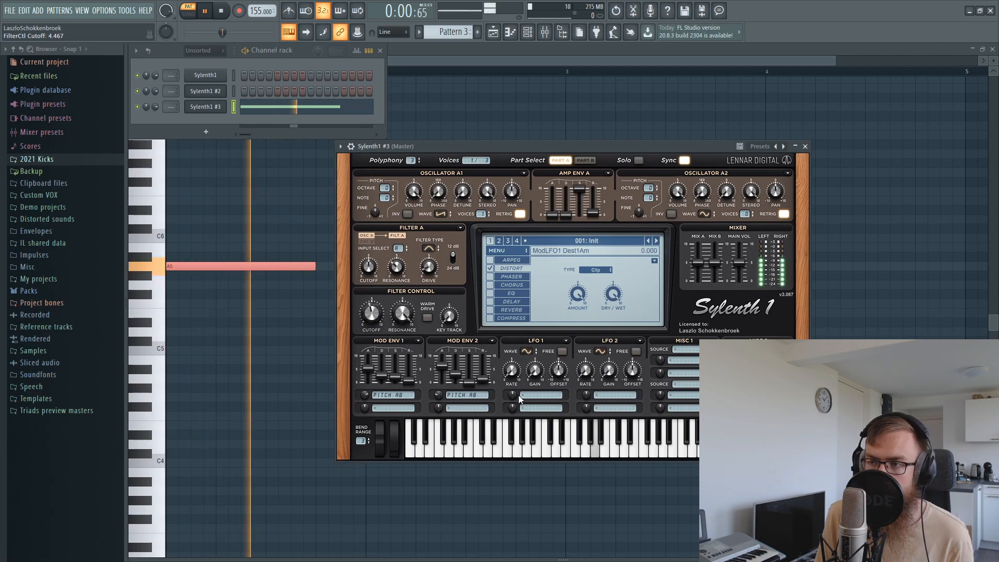
{"action": "key", "text": "space"}
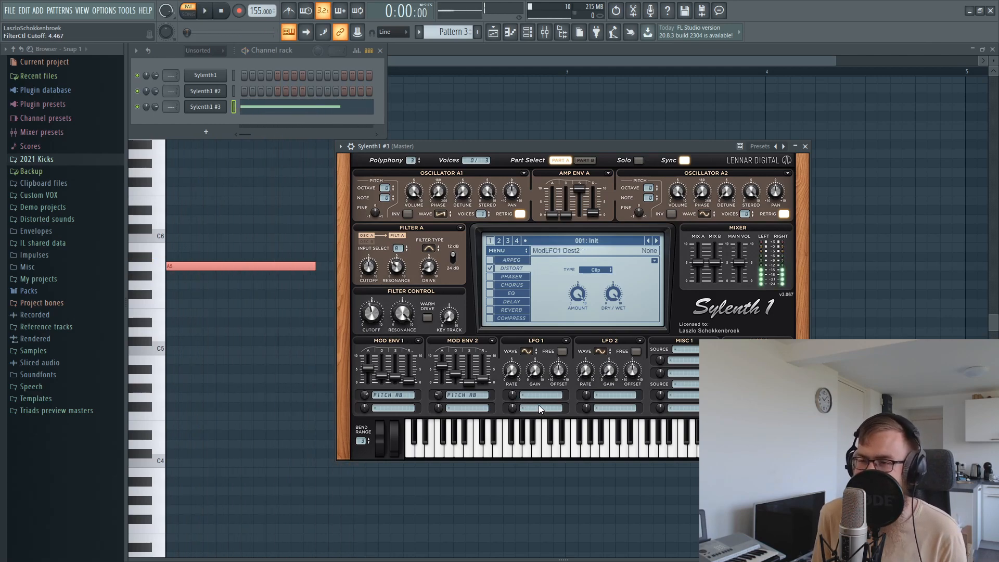
Route LFO 1 to Pitch A and B, adjust its modulation amount around 2.933 and set its rate to 1/64
{"action": "left_click", "coordinate": [538, 407]}
{"action": "left_click", "coordinate": [563, 468]}
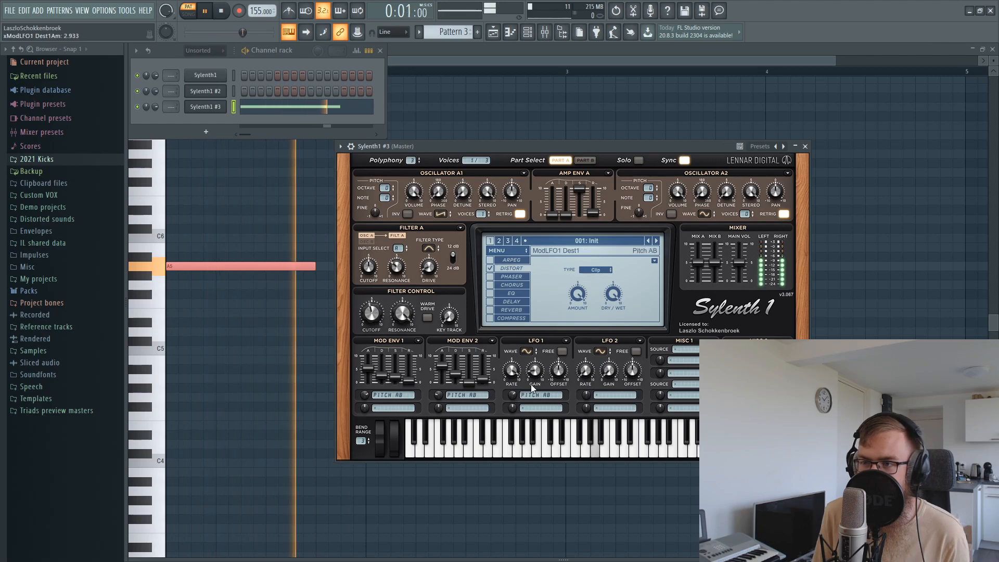
{"action": "left_click_drag", "start_coordinate": [513, 399], "coordinate": [513, 397]}
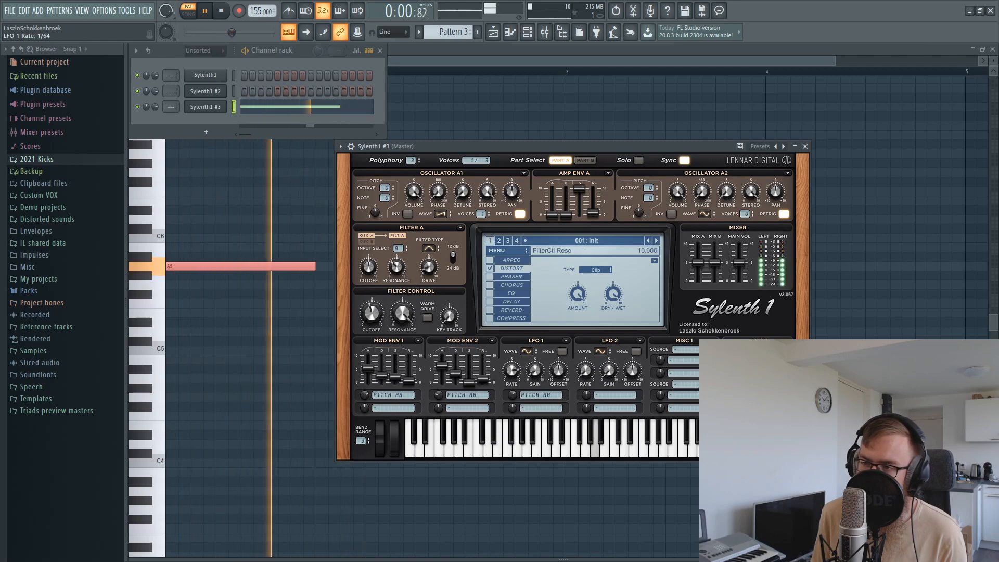
{"action": "left_click", "coordinate": [598, 397]}
Give LFO 1 a Sample And Hold wave, a rate of 1/256T and a pitch modulation amount of 1.933
{"action": "left_click", "coordinate": [527, 348]}
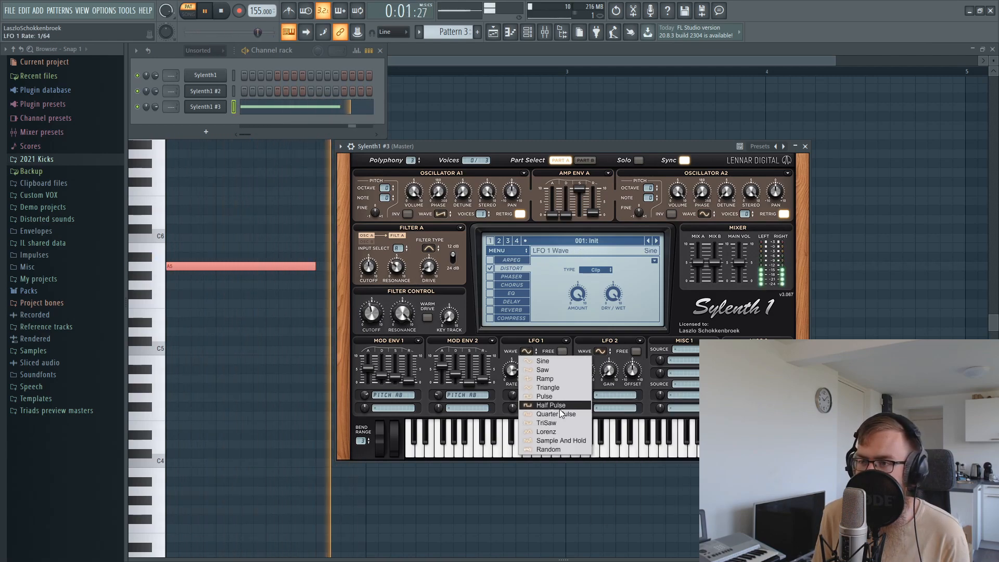
{"action": "left_click", "coordinate": [551, 440]}
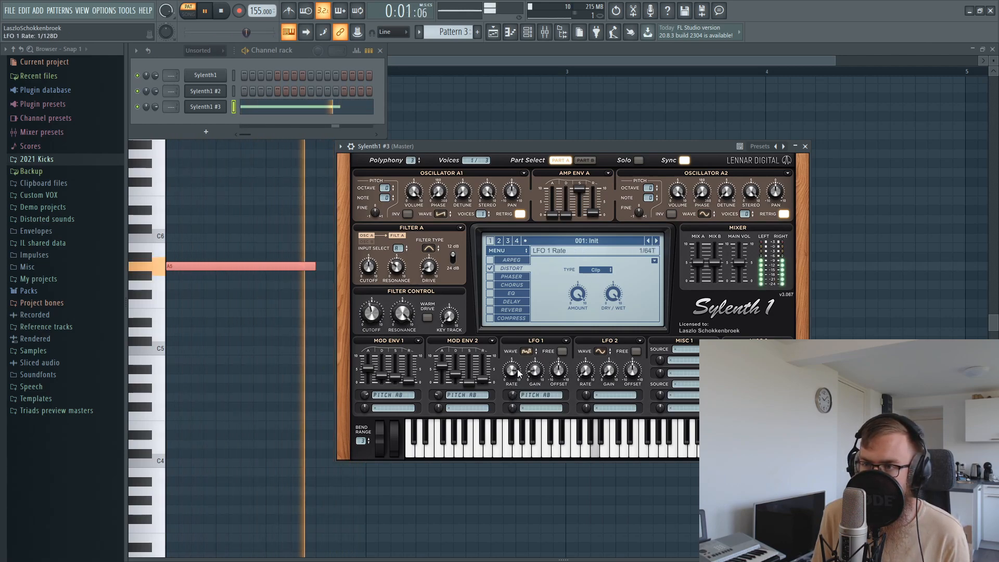
{"action": "left_click", "coordinate": [527, 350]}
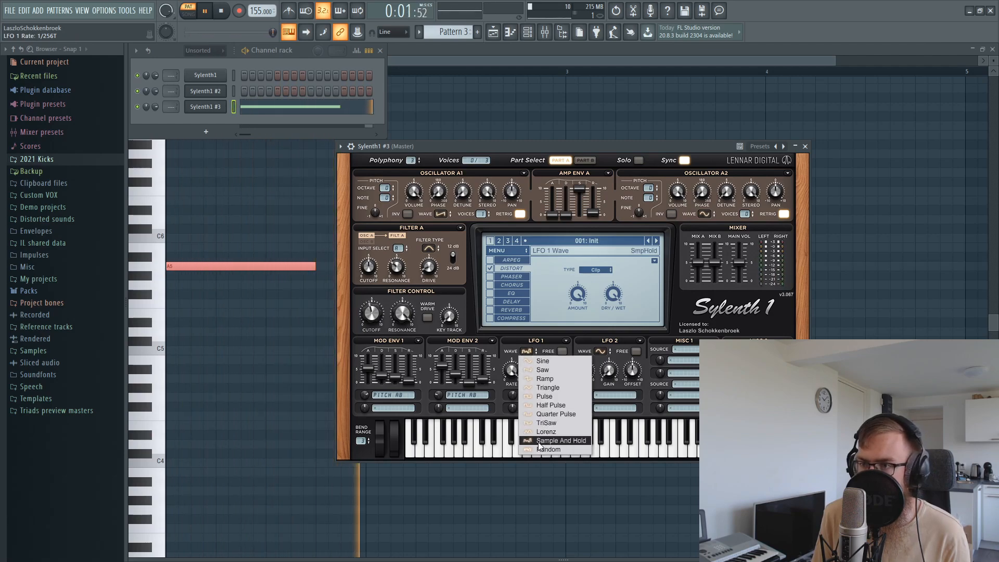
{"action": "left_click", "coordinate": [537, 442]}
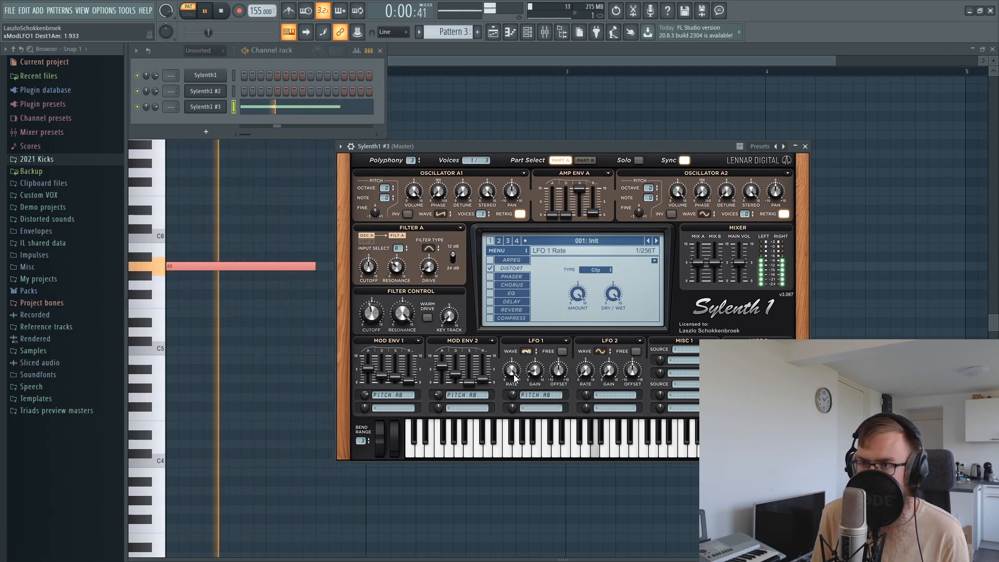
Set LFO 1's gain to 1.033 and fine-tune the filter control cutoff around 4.200 during playback
{"action": "key", "text": "space"}
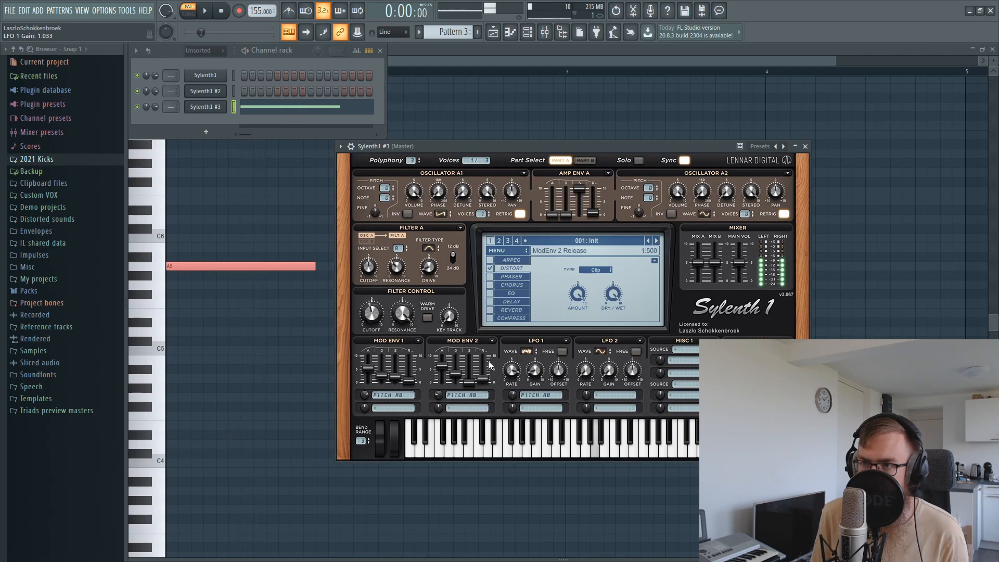
{"action": "key", "text": "space"}
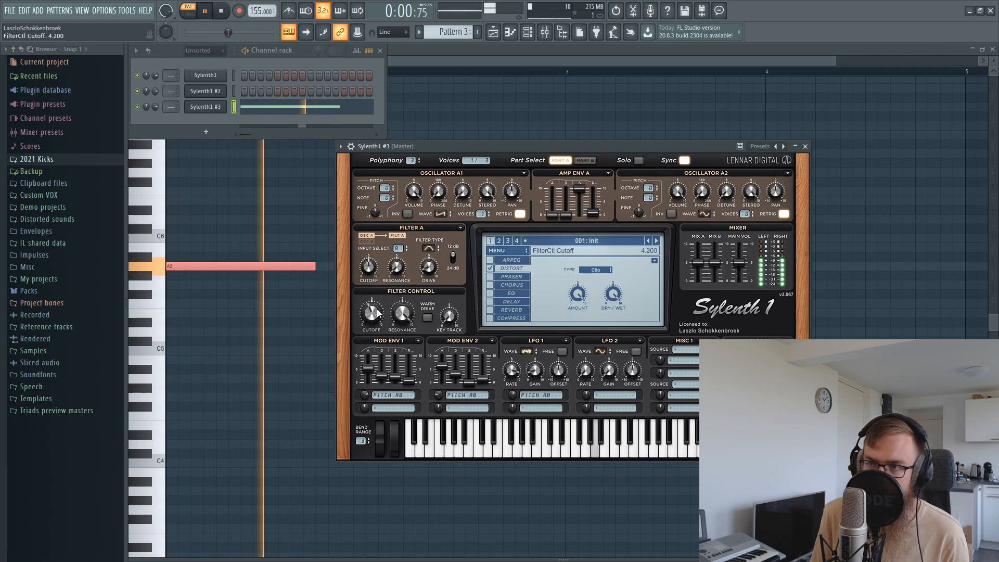
{"action": "left_click_drag", "start_coordinate": [375, 322], "coordinate": [373, 317]}
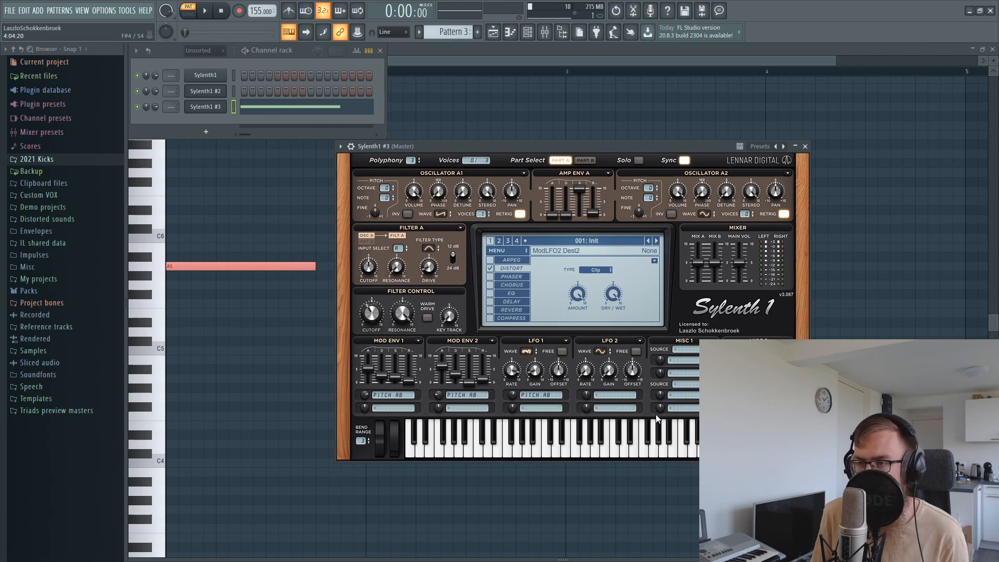
Route LFO 2 to Pitch A and B with gain and modulation amount at 0.733, and adjust its rate during playback
{"action": "left_click", "coordinate": [620, 395]}
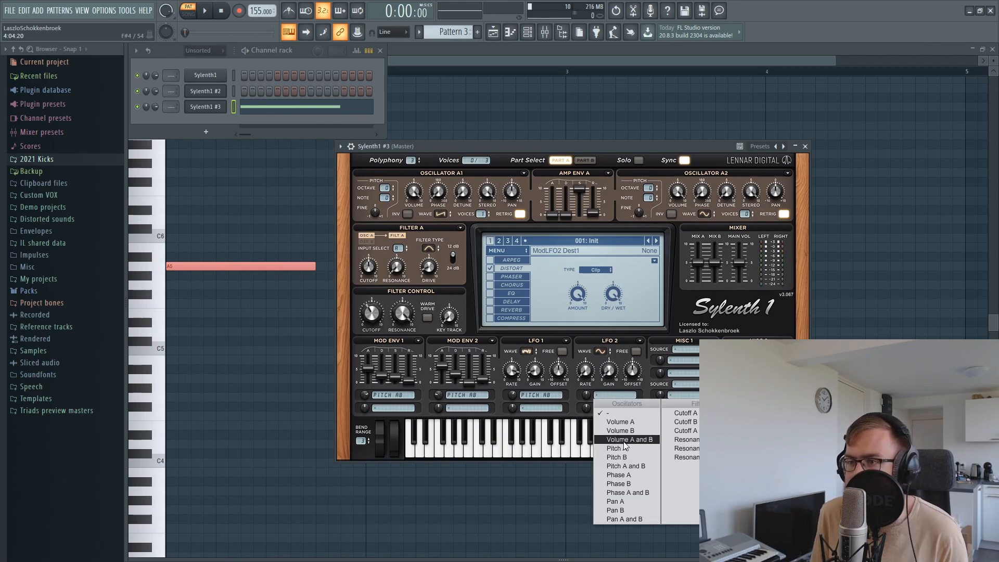
{"action": "left_click", "coordinate": [637, 468]}
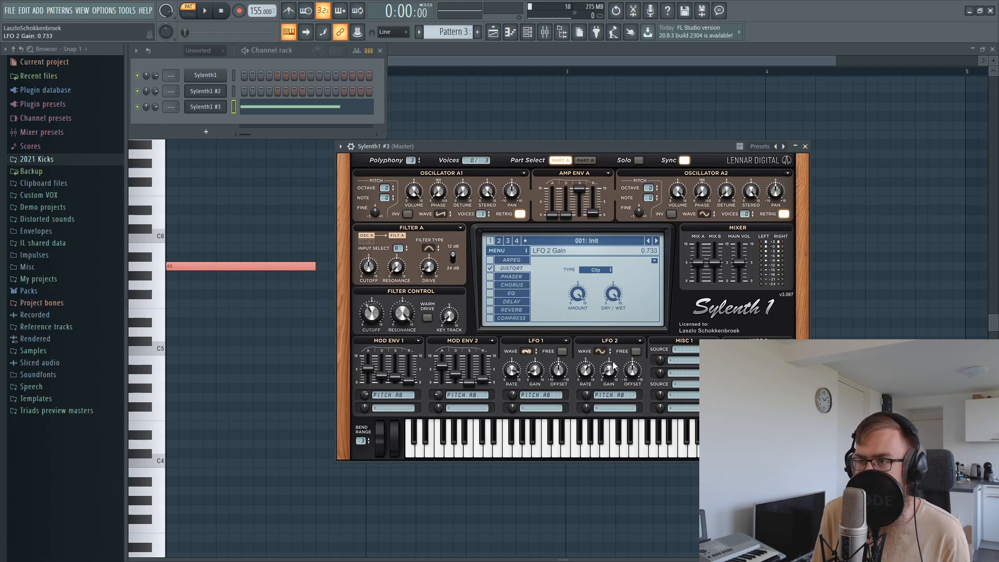
{"action": "key", "text": "space"}
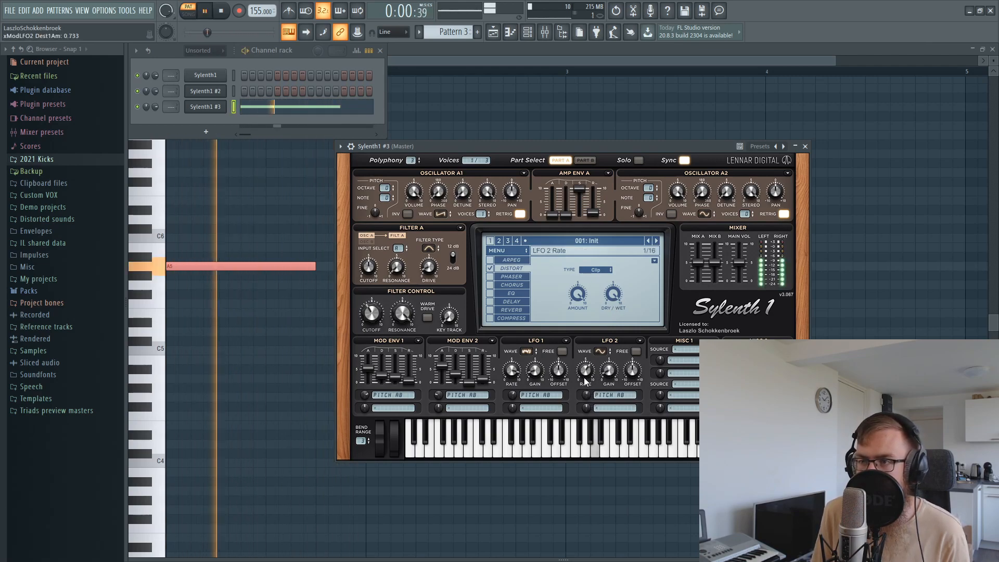
{"action": "left_click_drag", "start_coordinate": [587, 374], "coordinate": [587, 369]}
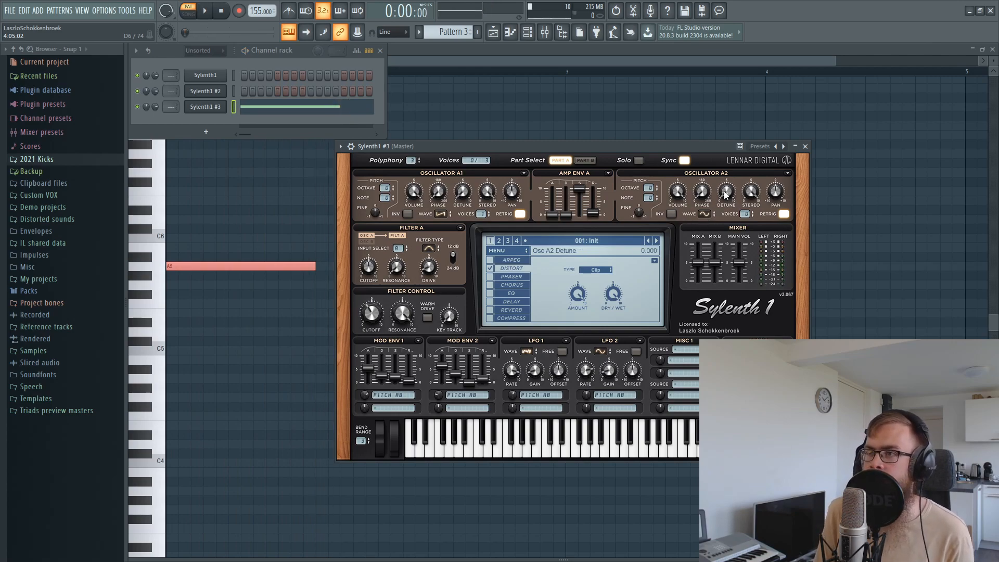
Add a voice to Oscillator A2, change its waveform and set its phase to 0.00 deg while Pattern 3 plays
{"action": "key", "text": "space"}
{"action": "left_click", "coordinate": [747, 213]}
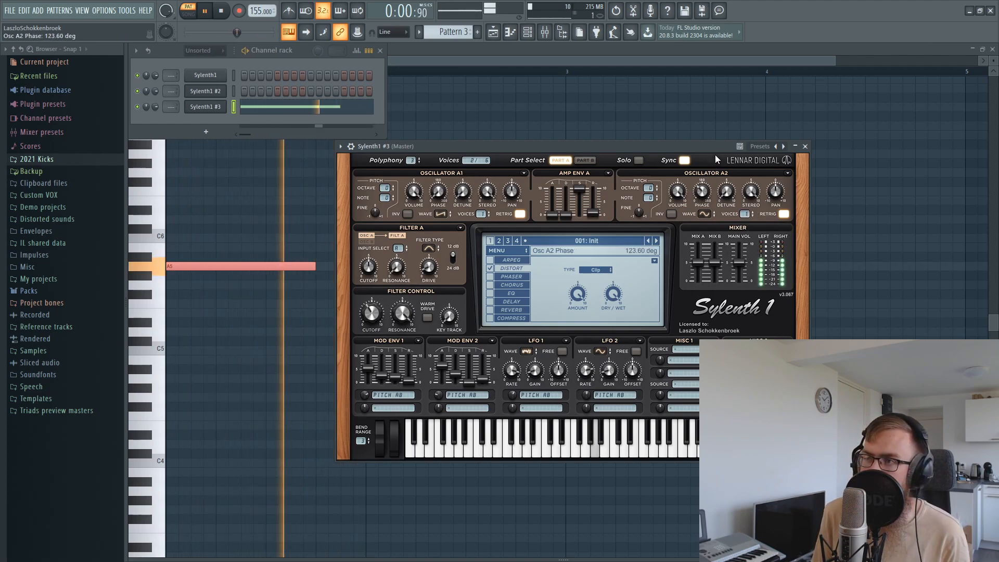
{"action": "left_click", "coordinate": [705, 213]}
{"action": "left_click", "coordinate": [710, 222]}
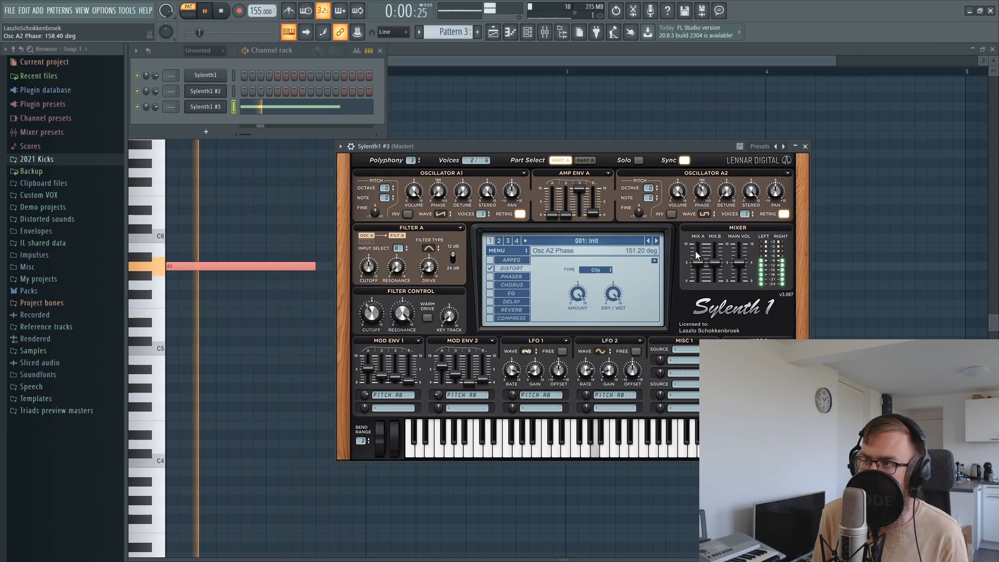
{"action": "left_click_drag", "start_coordinate": [700, 191], "coordinate": [705, 187]}
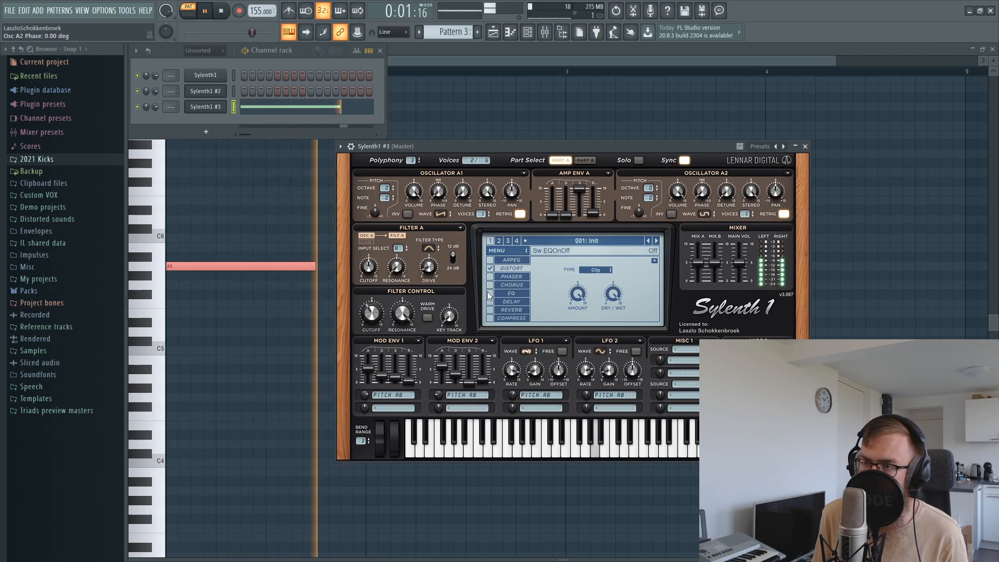
Compare Oscillator A2 without and with its voice, disable its retrigger and set its detune to 2.933
{"action": "left_click_drag", "start_coordinate": [744, 215], "coordinate": [741, 235]}
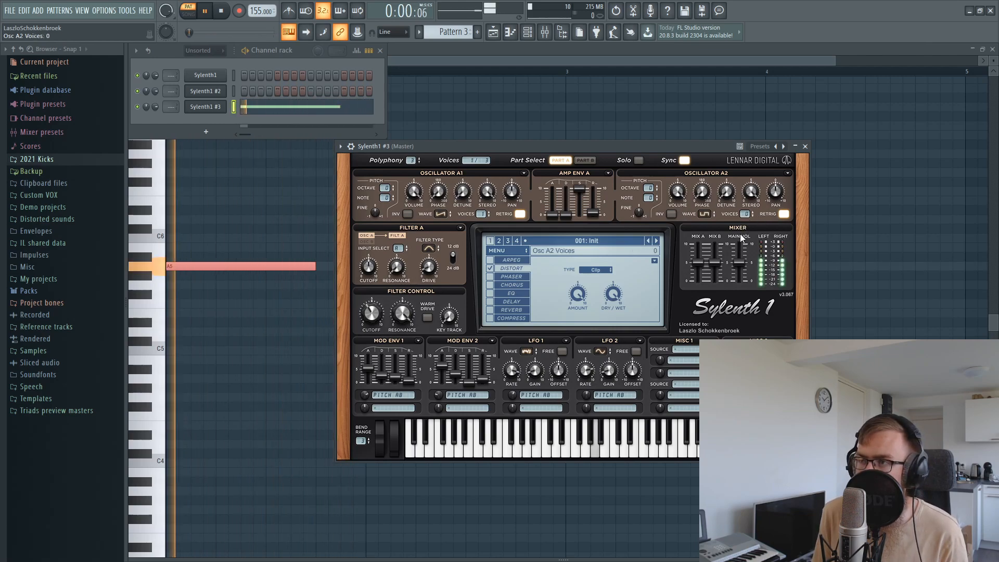
{"action": "left_click", "coordinate": [751, 212]}
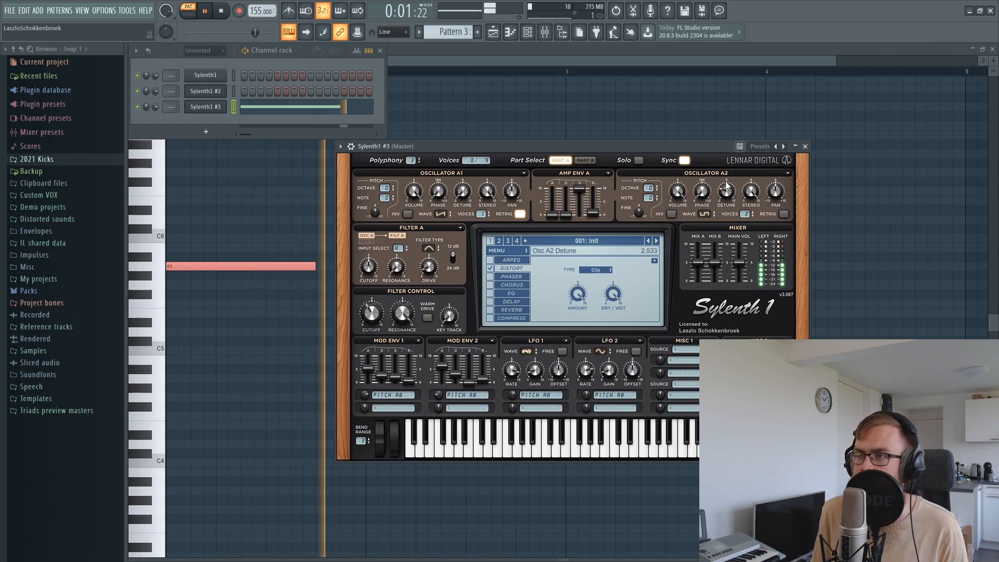
{"action": "left_click_drag", "start_coordinate": [729, 193], "coordinate": [730, 187]}
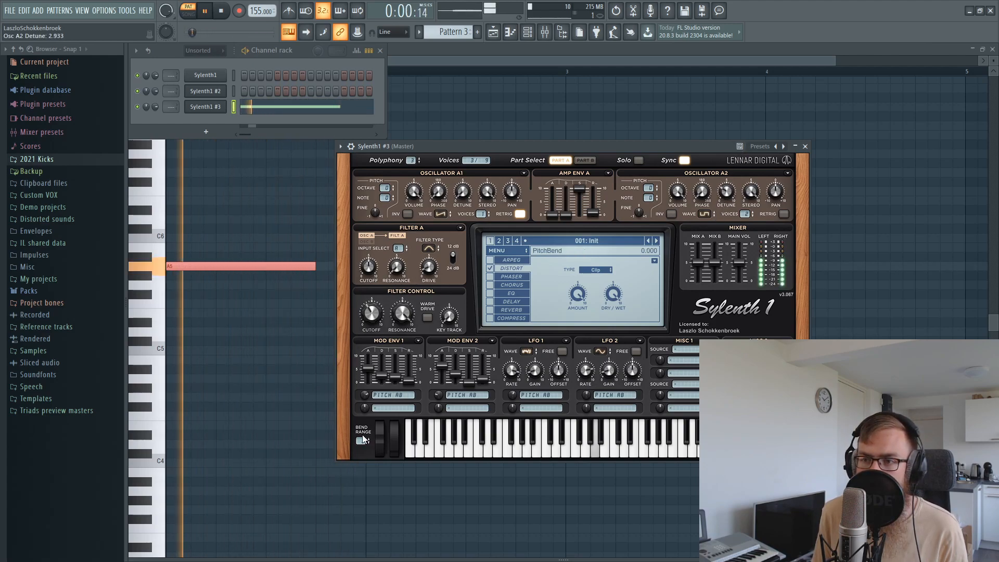
Set the pitch bend range to 12 and try a pitch bend of -10.000
{"action": "left_click_drag", "start_coordinate": [360, 441], "coordinate": [374, 529]}
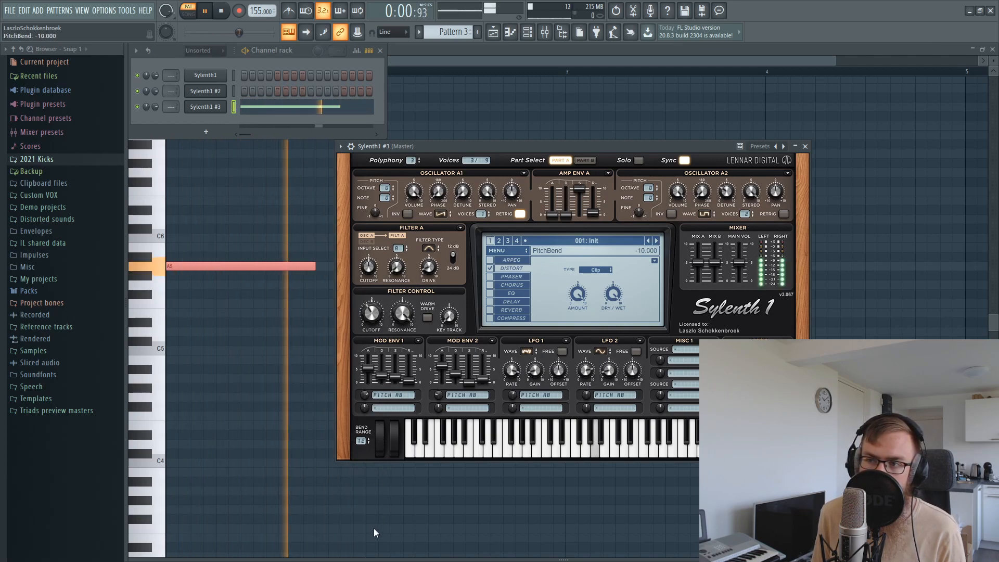
Increase Oscillator A1's voices with a detune of 6.600, compare its retrigger setting and set Oscillator A2's detune to 4.100
{"action": "left_click", "coordinate": [484, 215]}
{"action": "left_click", "coordinate": [520, 214]}
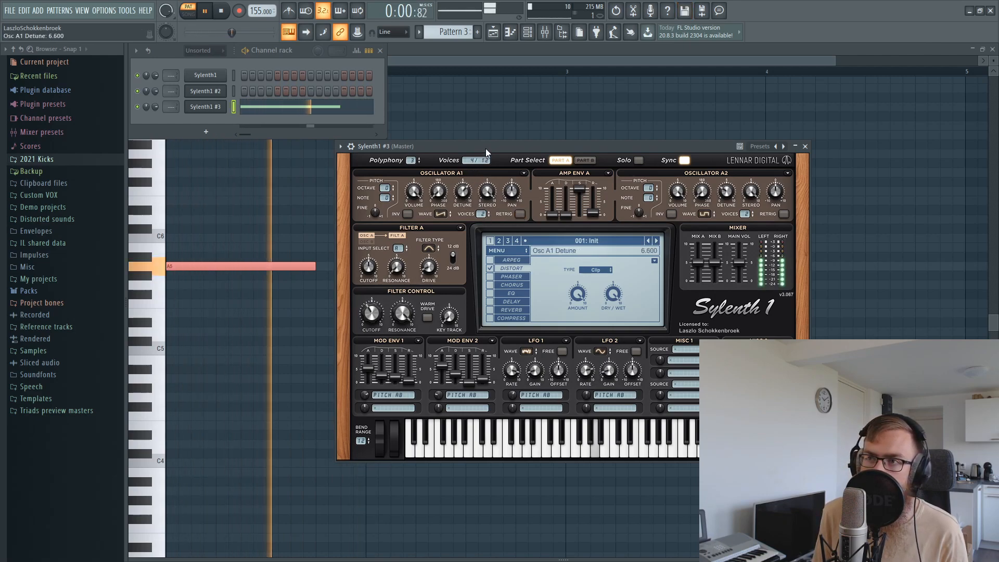
{"action": "left_click", "coordinate": [520, 214]}
{"action": "mouse_move", "coordinate": [728, 193]}
{"action": "left_mouse_down"}
{"action": "mouse_move", "coordinate": [735, 166]}
{"action": "mouse_move", "coordinate": [734, 180]}
{"action": "left_mouse_up"}
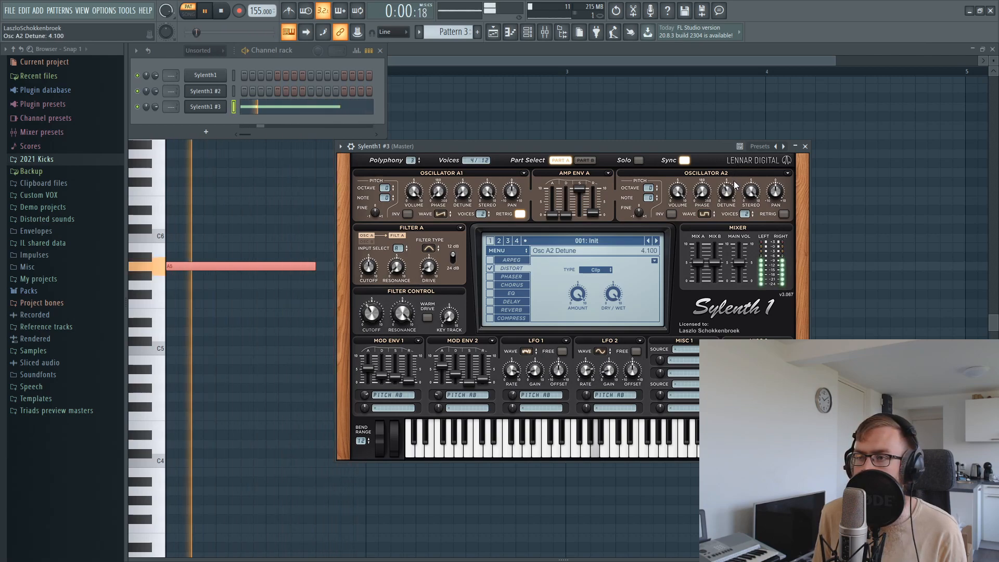
Route Mod Env 1's second destination to Cutoff AB with an amount of 2.533
{"action": "left_click_drag", "start_coordinate": [436, 240], "coordinate": [435, 261]}
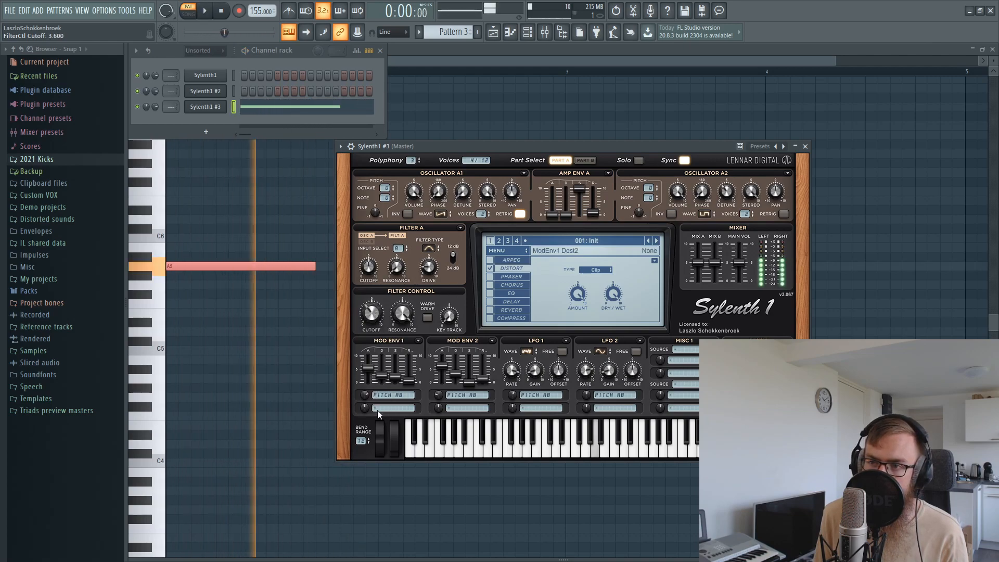
{"action": "key", "text": "space"}
{"action": "left_click", "coordinate": [392, 408]}
{"action": "left_click", "coordinate": [492, 444]}
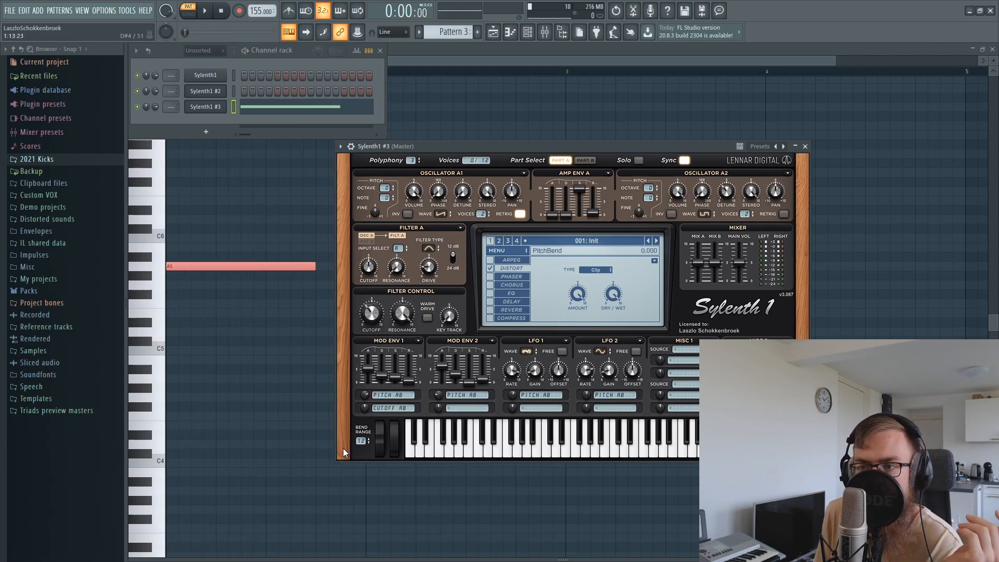
{"action": "left_click_drag", "start_coordinate": [363, 411], "coordinate": [367, 410]}
{"action": "scroll", "coordinate": [362, 411], "scroll_direction": "up", "scroll_amount": 1}
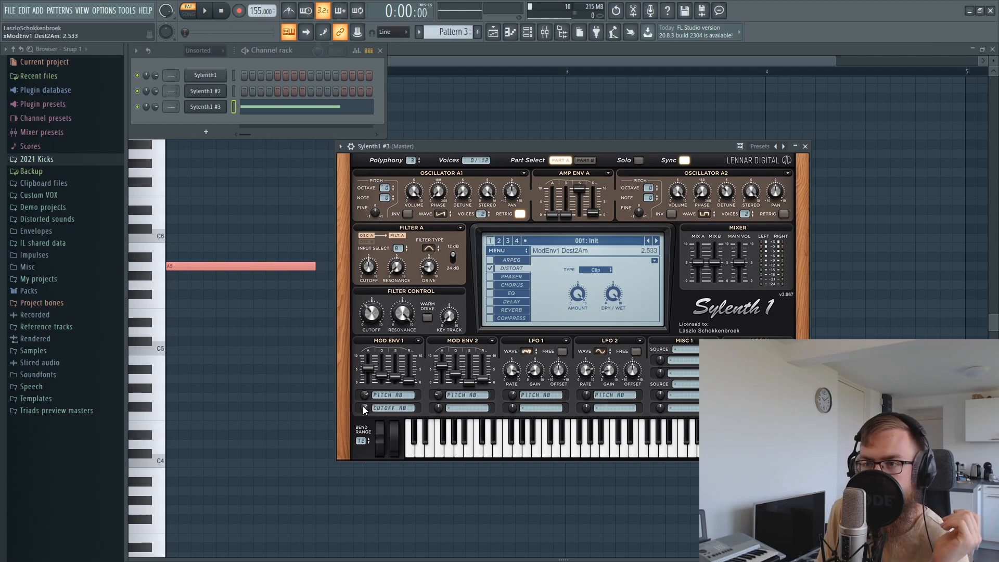
Route Mod Env 2's second destination to Cutoff AB with an amount of -5.533 and set the Filter Control cutoff to 3.133 during playback
{"action": "left_click", "coordinate": [446, 409]}
{"action": "left_click", "coordinate": [546, 445]}
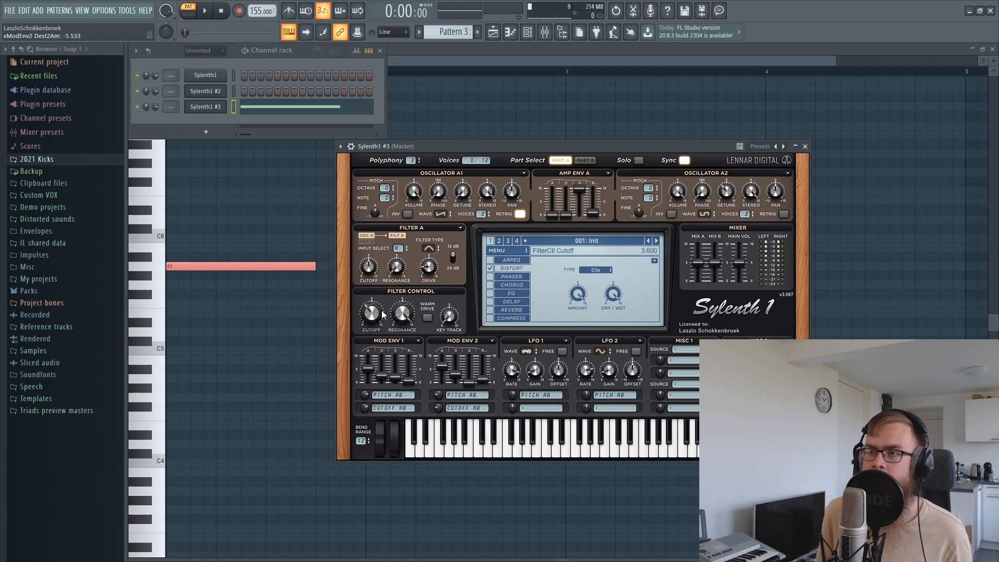
{"action": "key", "text": "space"}
{"action": "mouse_move", "coordinate": [382, 314]}
{"action": "left_mouse_down"}
{"action": "mouse_move", "coordinate": [371, 339]}
{"action": "mouse_move", "coordinate": [374, 314]}
{"action": "left_mouse_up"}
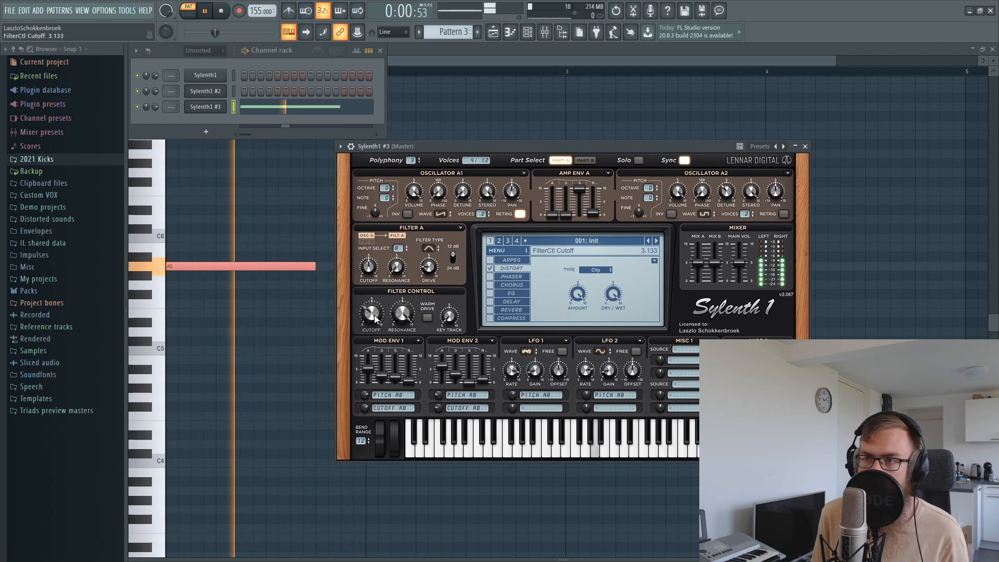
{"action": "key", "text": "space"}
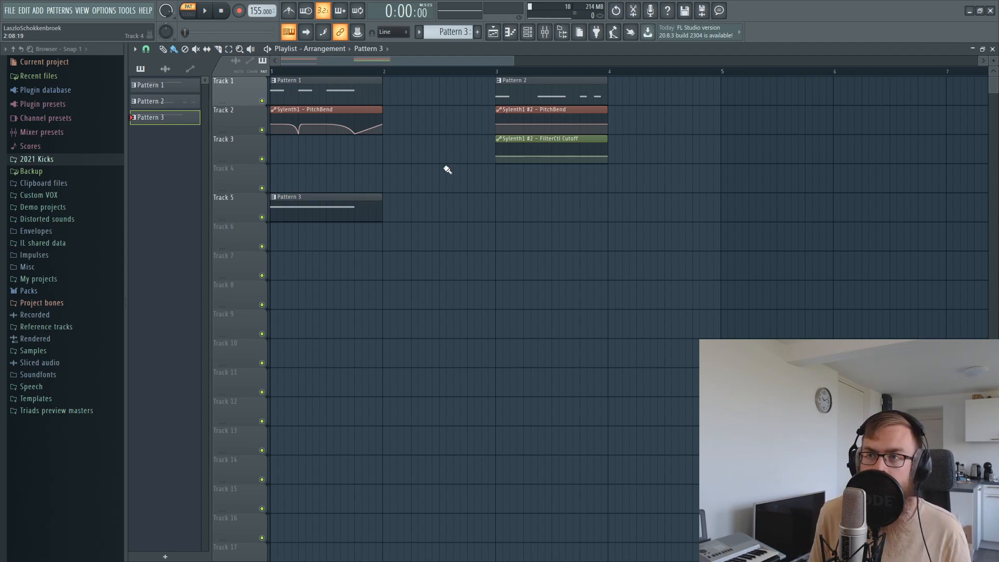
Move the Pattern 3 clip from Track 5 to Track 1 at bar 5 in the playlist
{"action": "left_click_drag", "start_coordinate": [392, 137], "coordinate": [355, 121]}
{"action": "left_click_drag", "start_coordinate": [500, 175], "coordinate": [547, 157]}
{"action": "left_click", "coordinate": [511, 68], "text": "ctrl"}
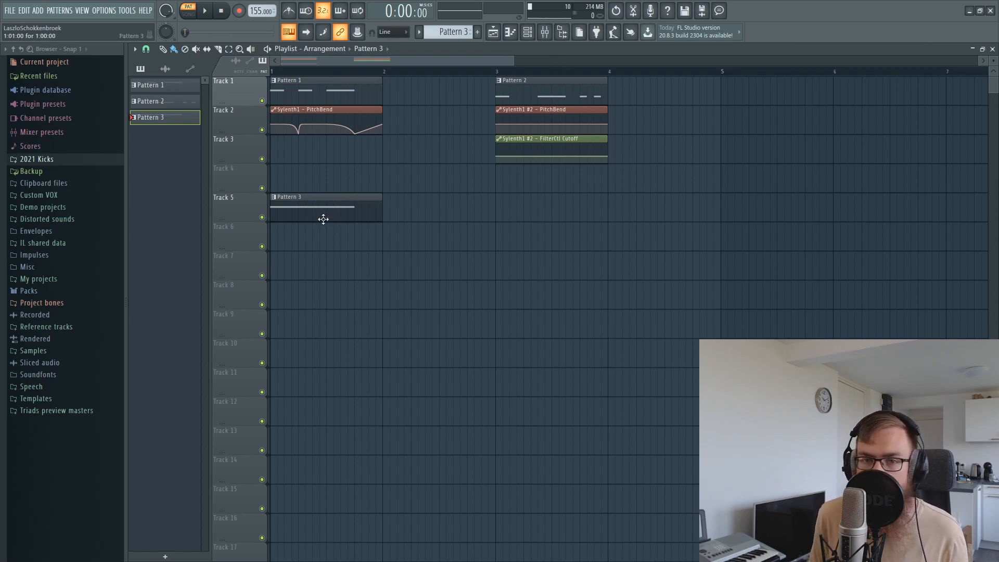
{"action": "left_click_drag", "start_coordinate": [314, 213], "coordinate": [764, 78]}
Route the Sylenth1, Sylenth1 #2 and Sylenth1 #3 channels to mixer tracks 1, 2 and 3
{"action": "left_click", "coordinate": [527, 33]}
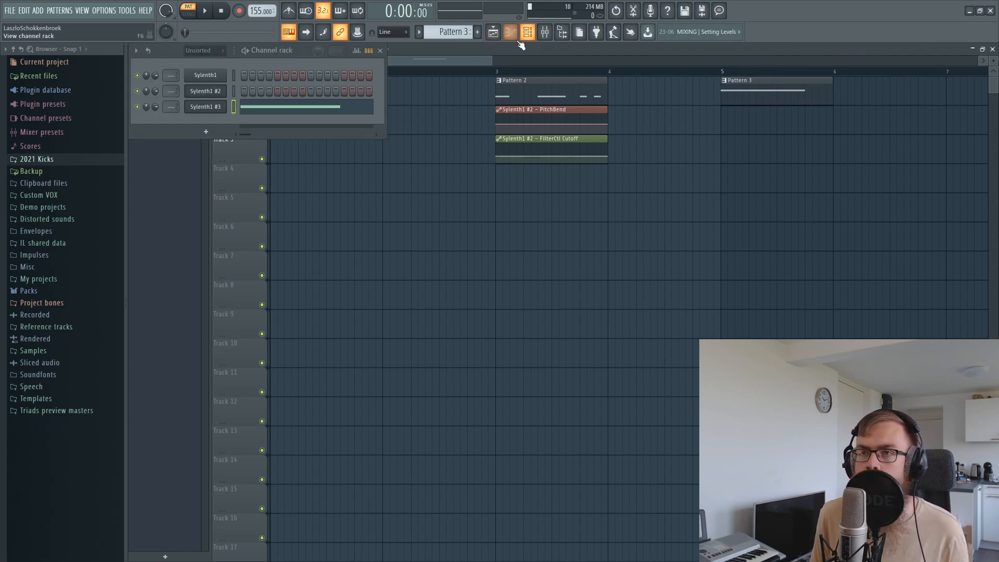
{"action": "left_click", "coordinate": [205, 75]}
{"action": "left_click", "coordinate": [302, 123]}
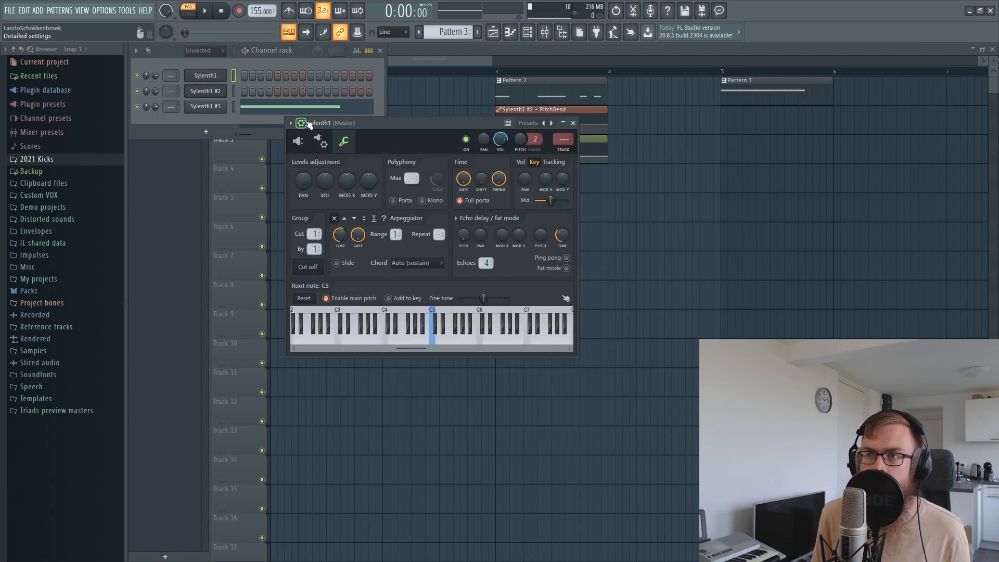
{"action": "key", "text": "ctrl+l"}
{"action": "left_click", "coordinate": [527, 33]}
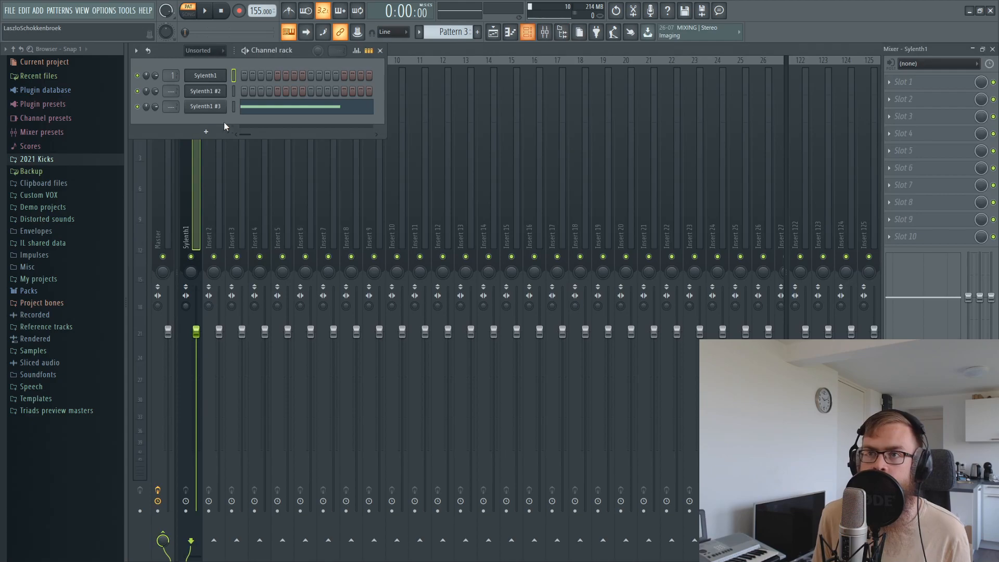
{"action": "left_click", "coordinate": [203, 93]}
{"action": "left_click", "coordinate": [384, 165]}
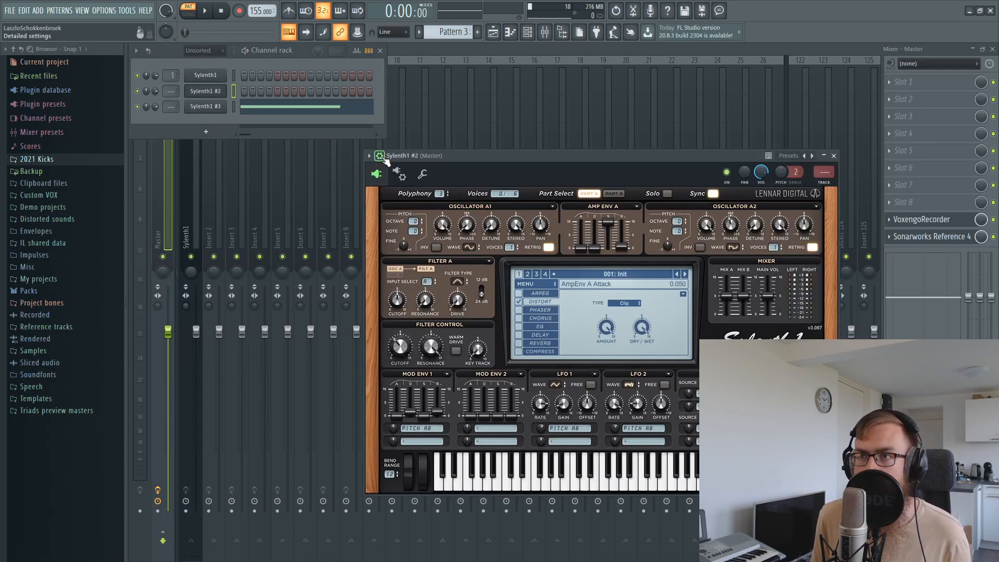
{"action": "key", "text": "ctrl+l"}
{"action": "left_click", "coordinate": [527, 33]}
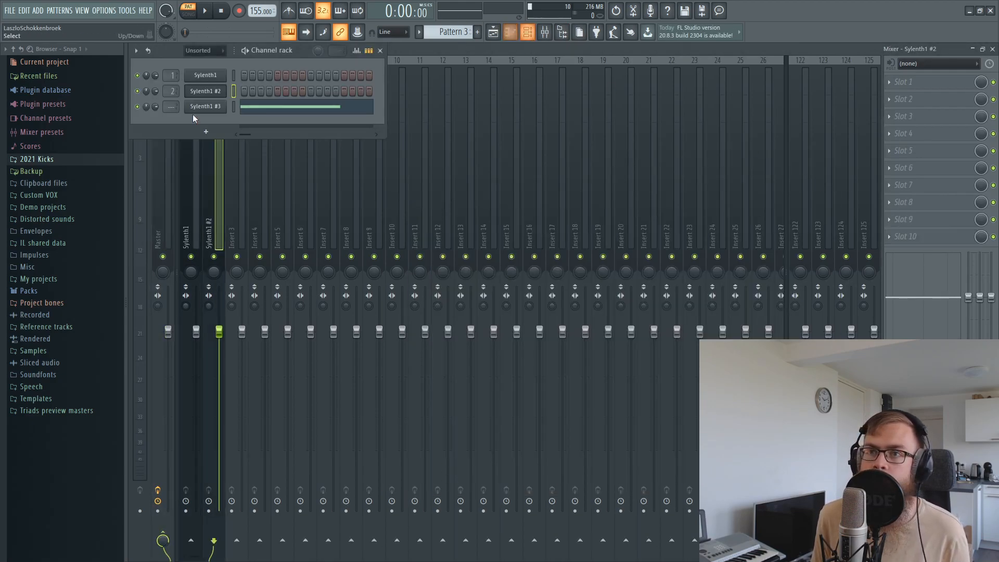
{"action": "left_click", "coordinate": [204, 106]}
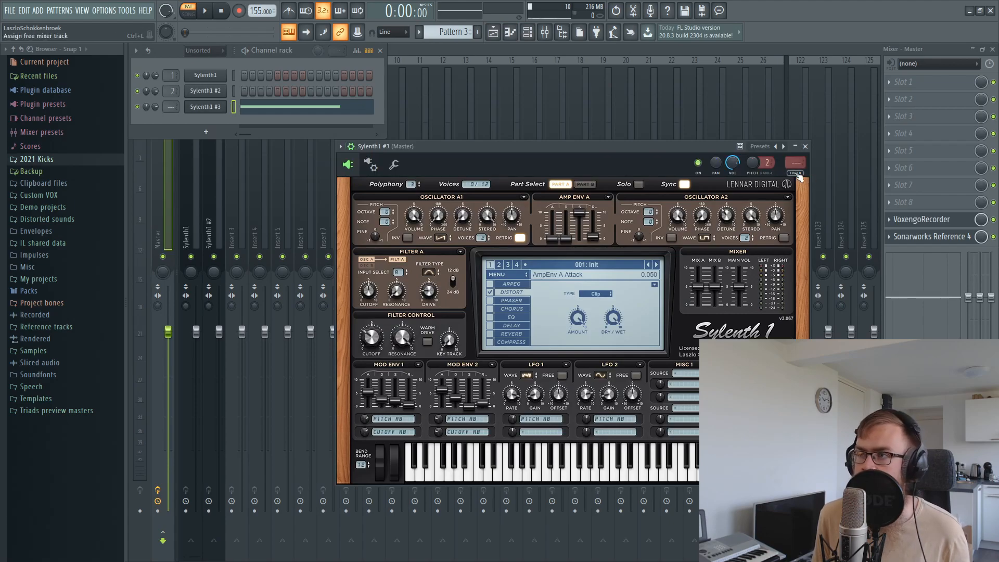
{"action": "key", "text": "ctrl+l"}
Audition Pattern 1 and load FabFilter Pro-Q 2 into the first effect slot of the Sylenth1 mixer track
{"action": "left_click", "coordinate": [217, 232]}
{"action": "left_click", "coordinate": [195, 223]}
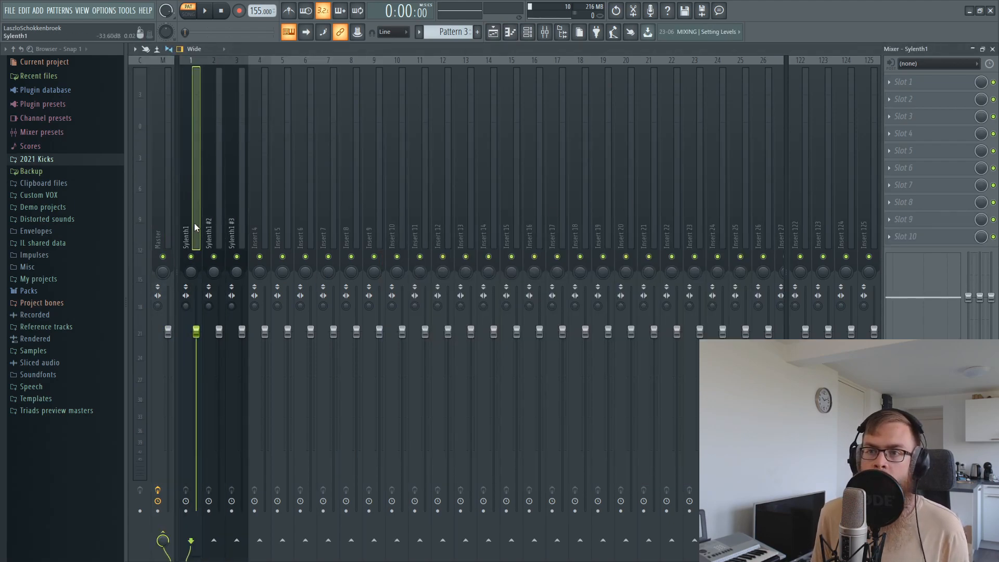
{"action": "left_click", "coordinate": [493, 32]}
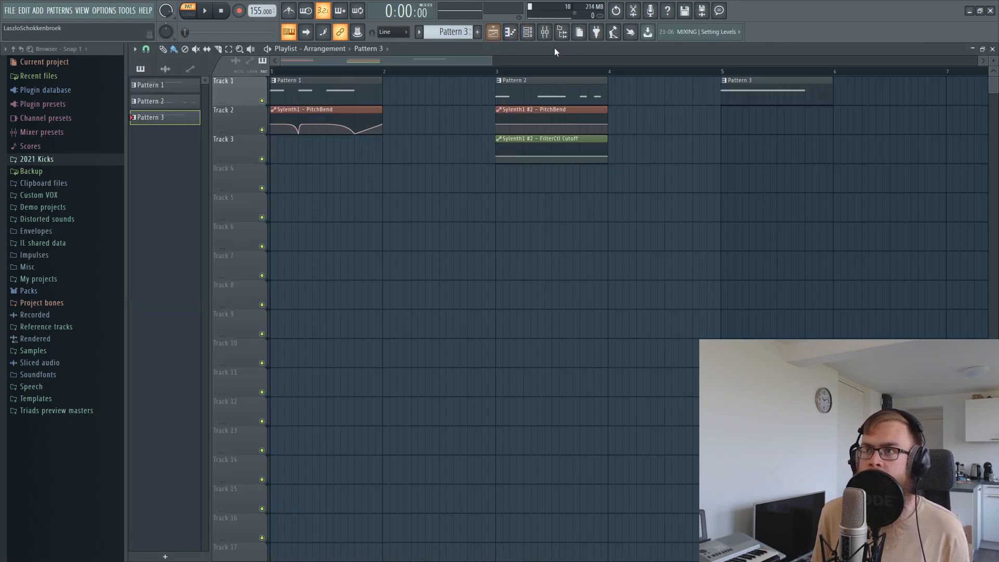
{"action": "left_click", "coordinate": [528, 32]}
{"action": "key", "text": "space"}
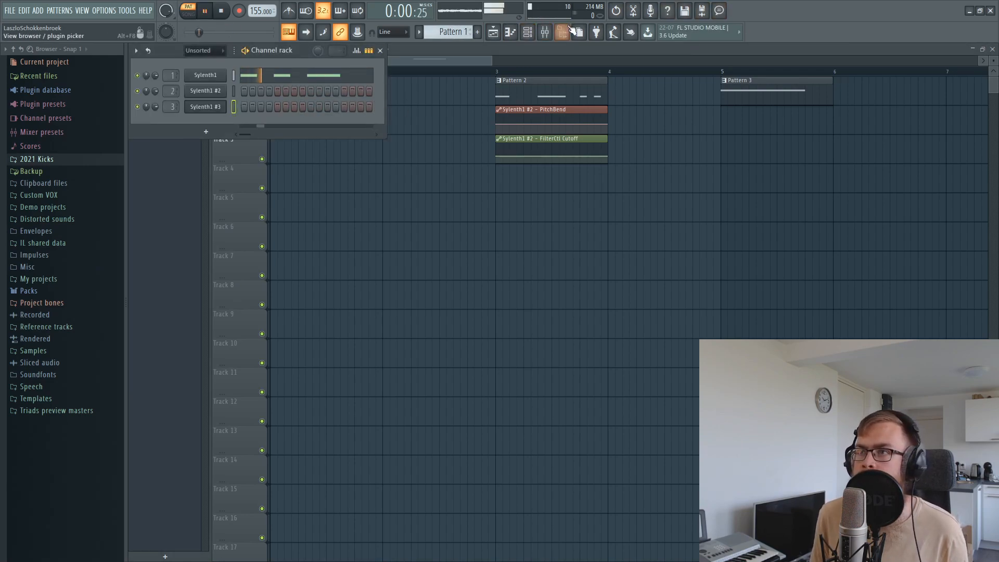
{"action": "left_click", "coordinate": [545, 33]}
{"action": "key", "text": "space"}
{"action": "left_click", "coordinate": [906, 82]}
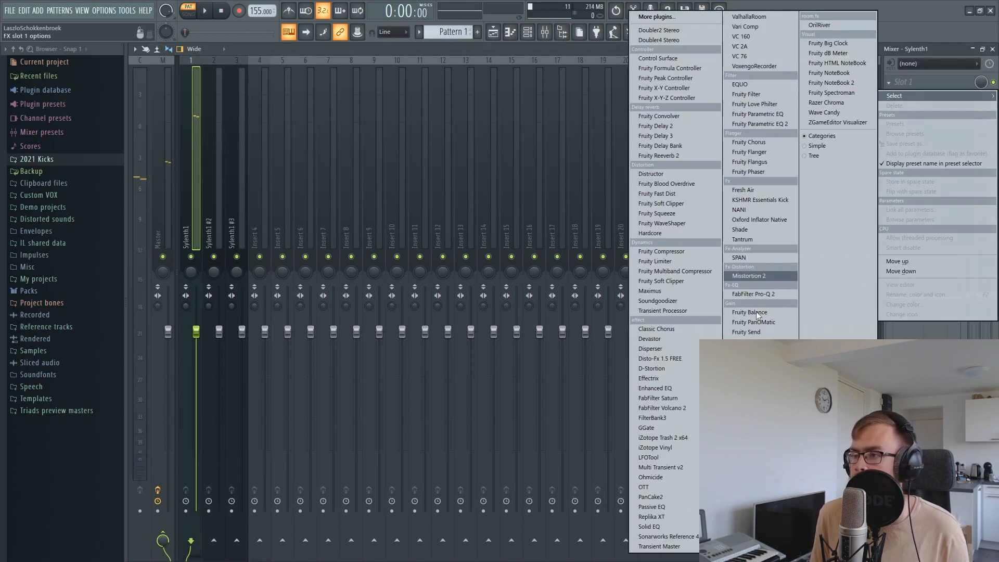
{"action": "left_click", "coordinate": [749, 291]}
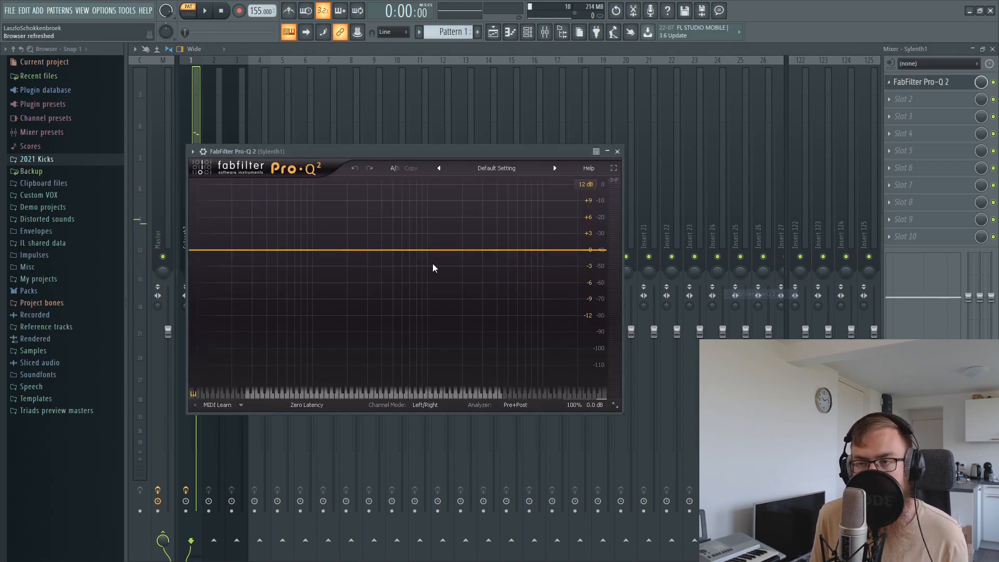
Add a Low Cut band to the equalizer and adjust its frequency while Pattern 1 plays
{"action": "left_click_drag", "start_coordinate": [353, 251], "coordinate": [333, 269]}
{"action": "left_click", "coordinate": [254, 355]}
{"action": "left_click", "coordinate": [247, 389]}
{"action": "key", "text": "space"}
{"action": "left_click_drag", "start_coordinate": [335, 253], "coordinate": [339, 268]}
Add slight boosts of about +1.43 dB at 9861 Hz and +0.48 dB at 3275 Hz, raise the Low Cut frequency slightly and close the equalizer
{"action": "left_click_drag", "start_coordinate": [420, 250], "coordinate": [545, 246]}
{"action": "left_click_drag", "start_coordinate": [485, 249], "coordinate": [542, 242]}
{"action": "right_click", "coordinate": [543, 247]}
{"action": "left_click", "coordinate": [560, 313]}
{"action": "left_click_drag", "start_coordinate": [480, 248], "coordinate": [483, 250]}
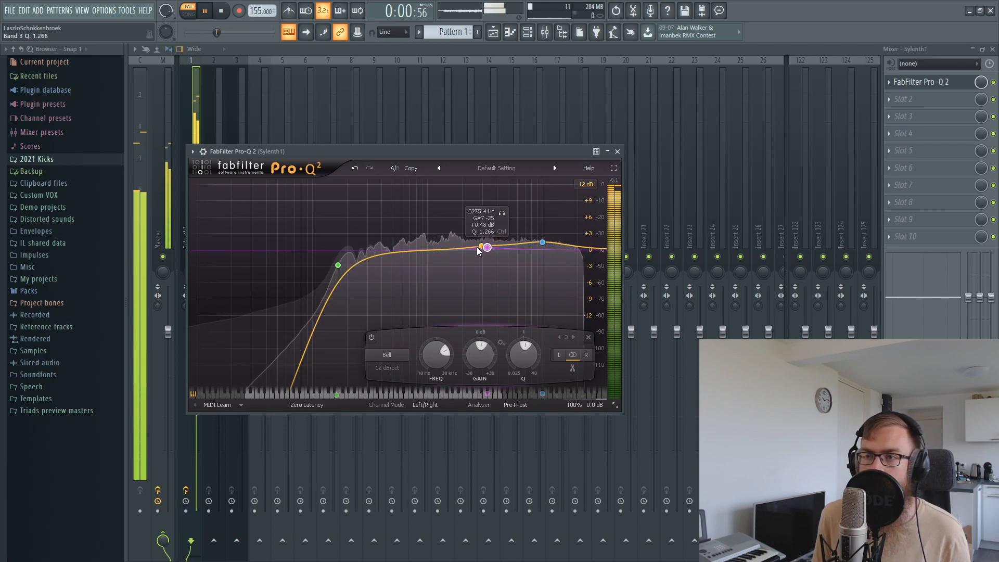
{"action": "left_click_drag", "start_coordinate": [337, 265], "coordinate": [342, 265]}
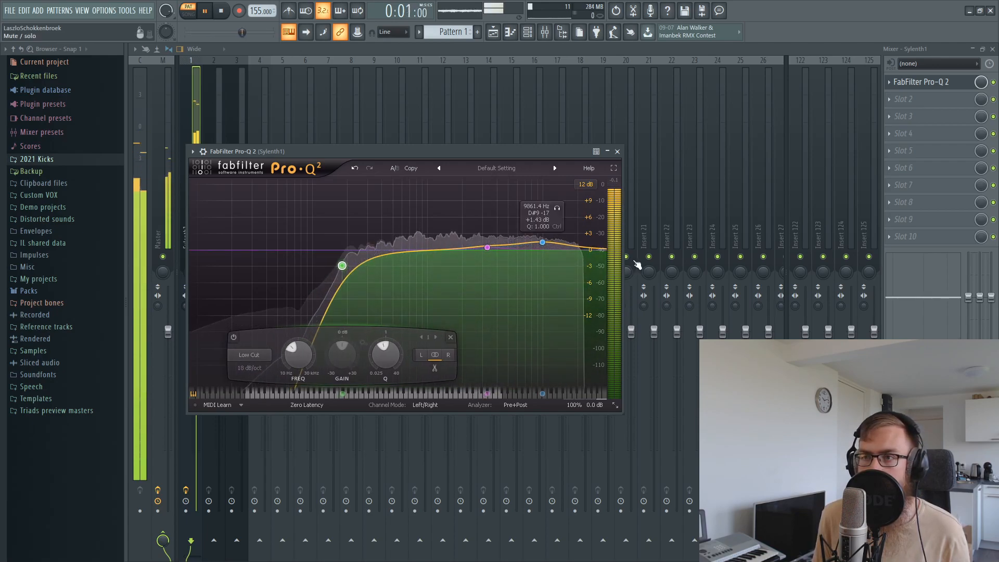
{"action": "key", "text": "space"}
{"action": "left_click", "coordinate": [617, 151]}
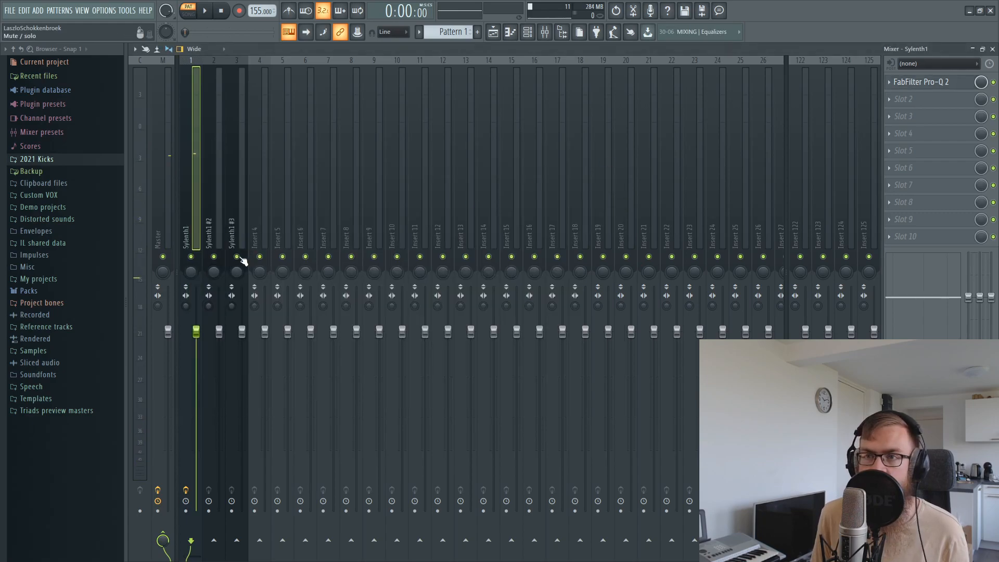
Select the Sylenth1 #2 mixer track and listen to the Pattern 2 section at bar 3 of the playlist
{"action": "left_click", "coordinate": [212, 237]}
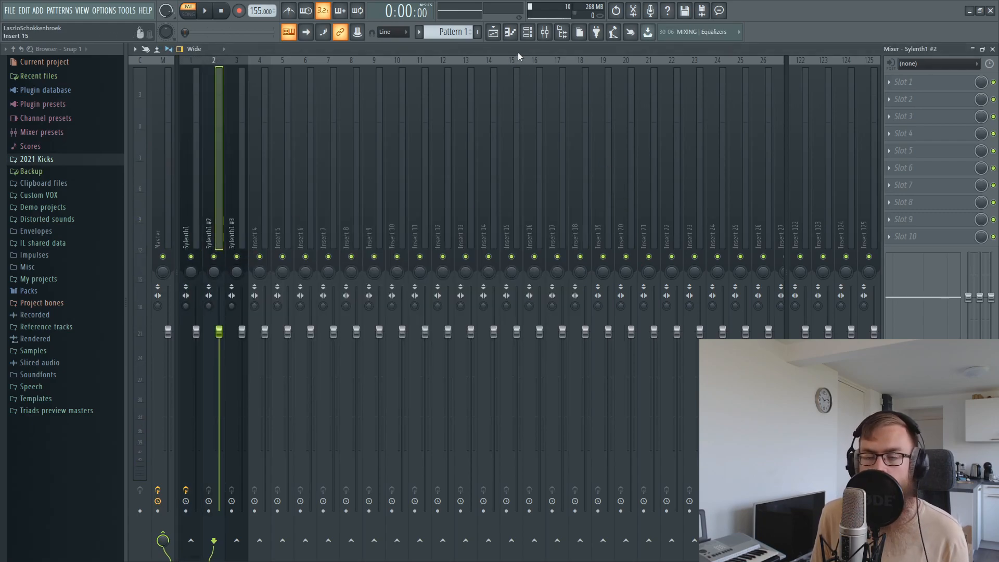
{"action": "left_click", "coordinate": [493, 32]}
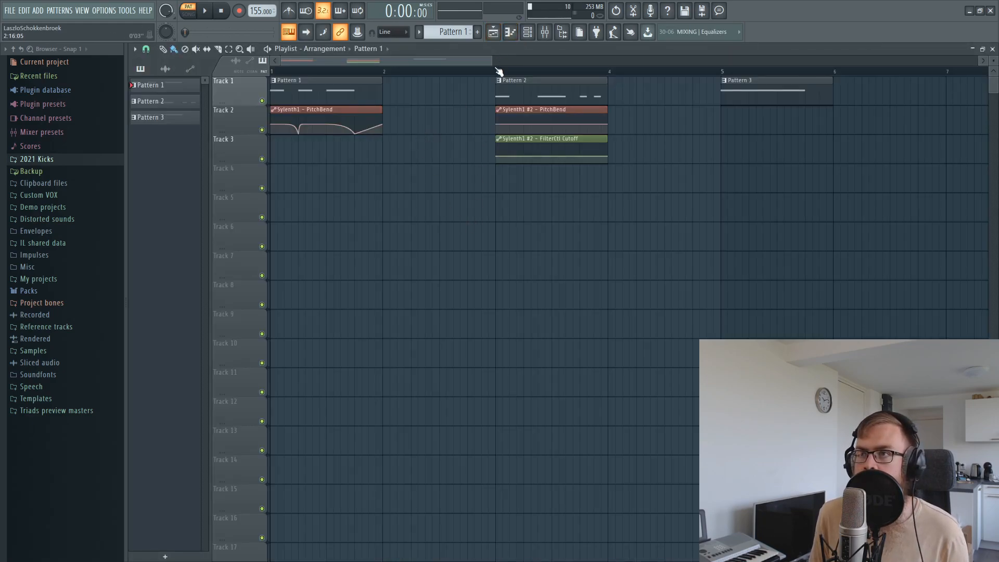
{"action": "key", "text": "space"}
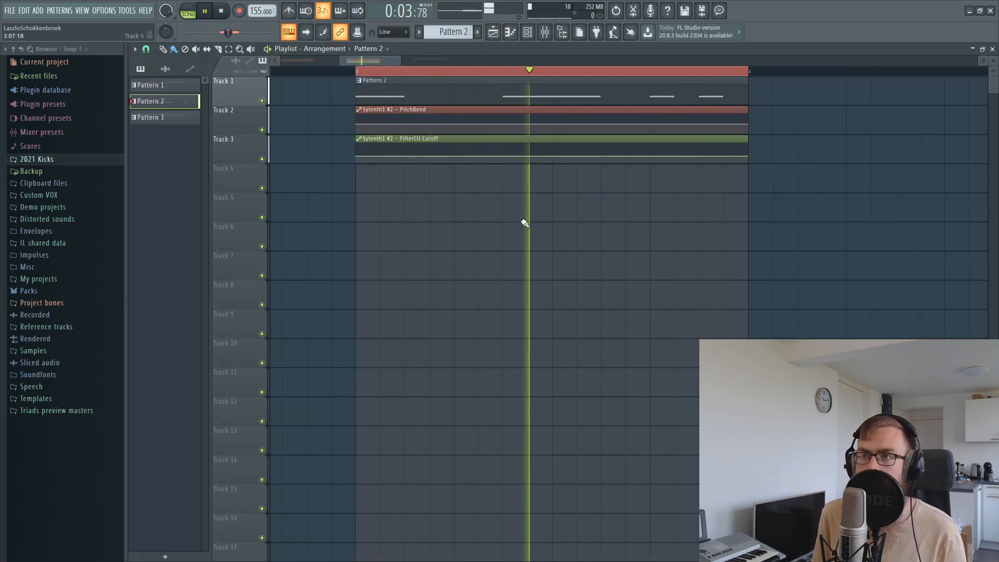
{"action": "key", "text": "space"}
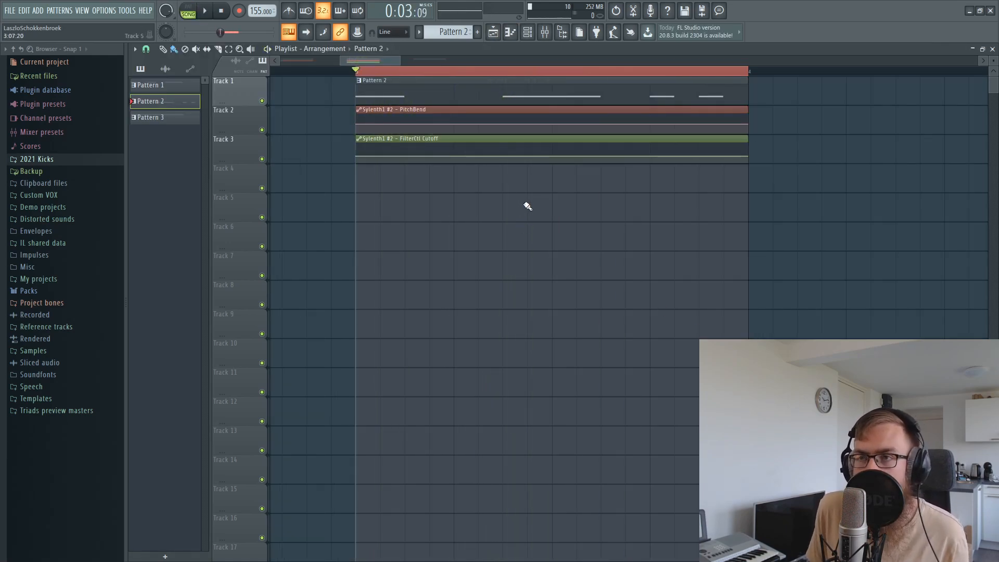
Enlarge Track 3 and add alternating high and low points across the Sylenth1 #2 FilterCtl Cutoff automation, removing the surplus point
{"action": "left_click_drag", "start_coordinate": [266, 163], "coordinate": [267, 276]}
{"action": "right_click", "coordinate": [406, 228]}
{"action": "left_click_drag", "start_coordinate": [406, 228], "coordinate": [405, 213]}
{"action": "right_click", "coordinate": [503, 247]}
{"action": "right_click", "coordinate": [552, 209]}
{"action": "right_click", "coordinate": [601, 228]}
{"action": "right_click", "coordinate": [651, 214]}
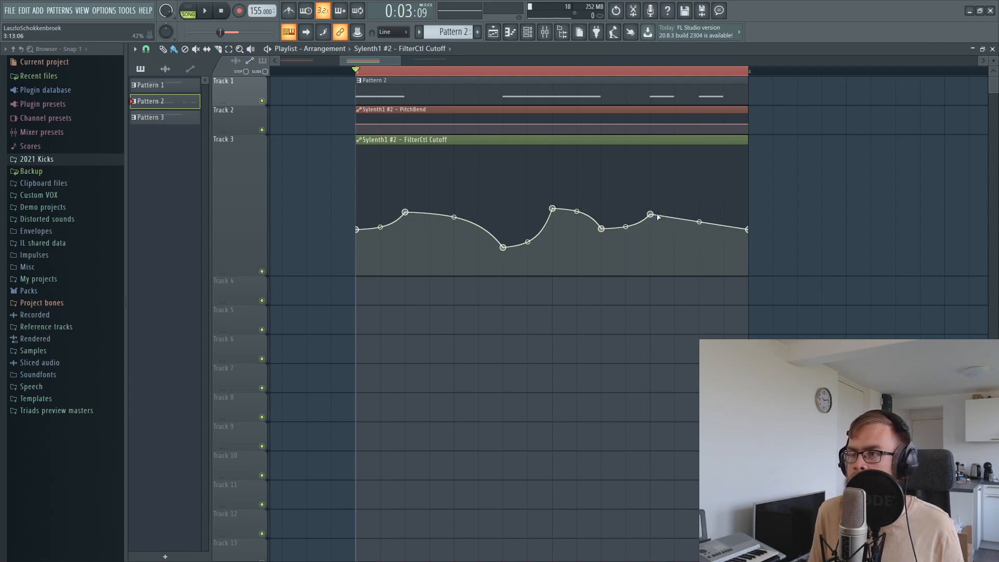
{"action": "right_click", "coordinate": [699, 242]}
{"action": "right_click", "coordinate": [724, 198]}
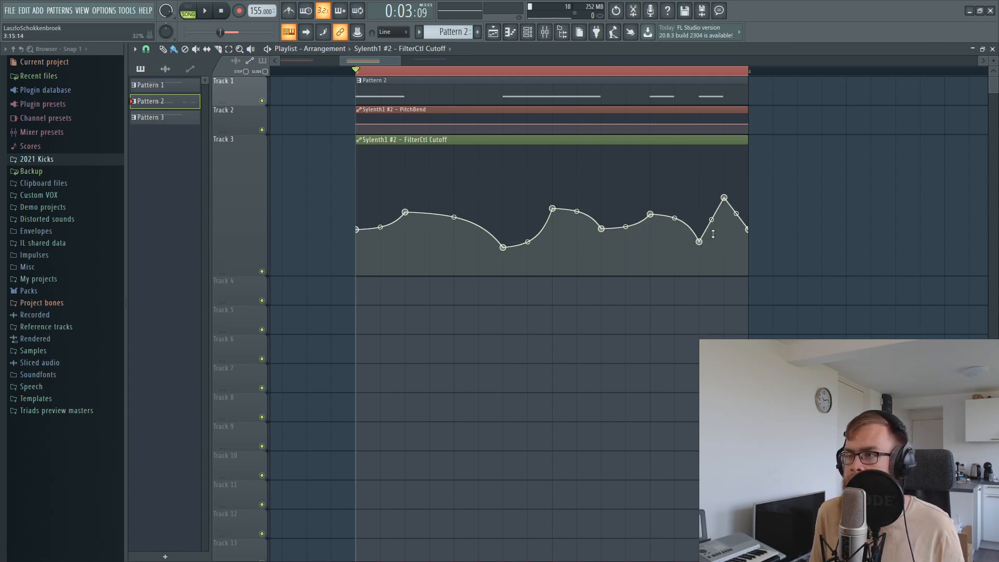
{"action": "right_click", "coordinate": [625, 227]}
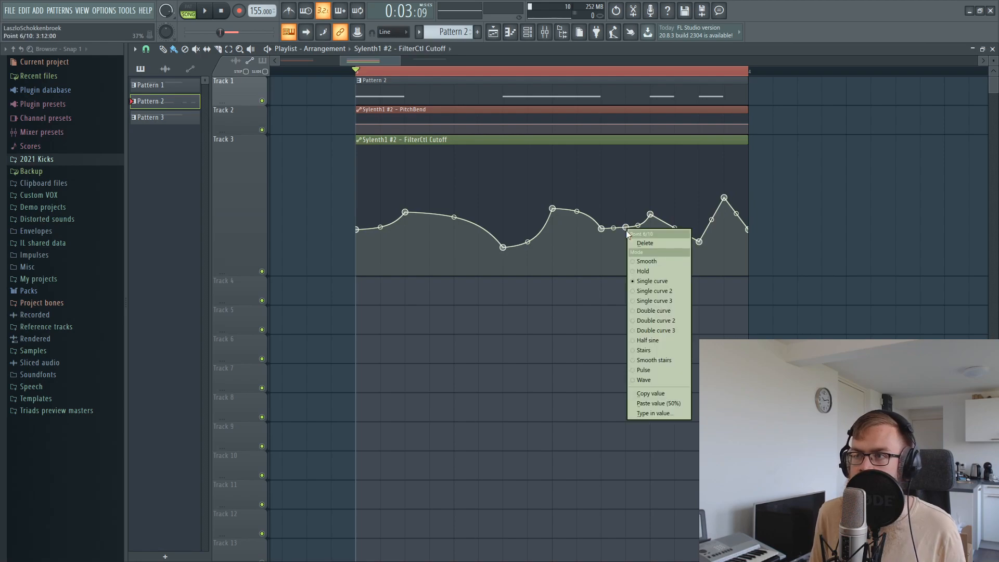
{"action": "left_click", "coordinate": [642, 243]}
Bend the cutoff automation's first and third segments into upward-bulging curves while the section plays
{"action": "left_click_drag", "start_coordinate": [380, 227], "coordinate": [381, 225]}
{"action": "key", "text": "space"}
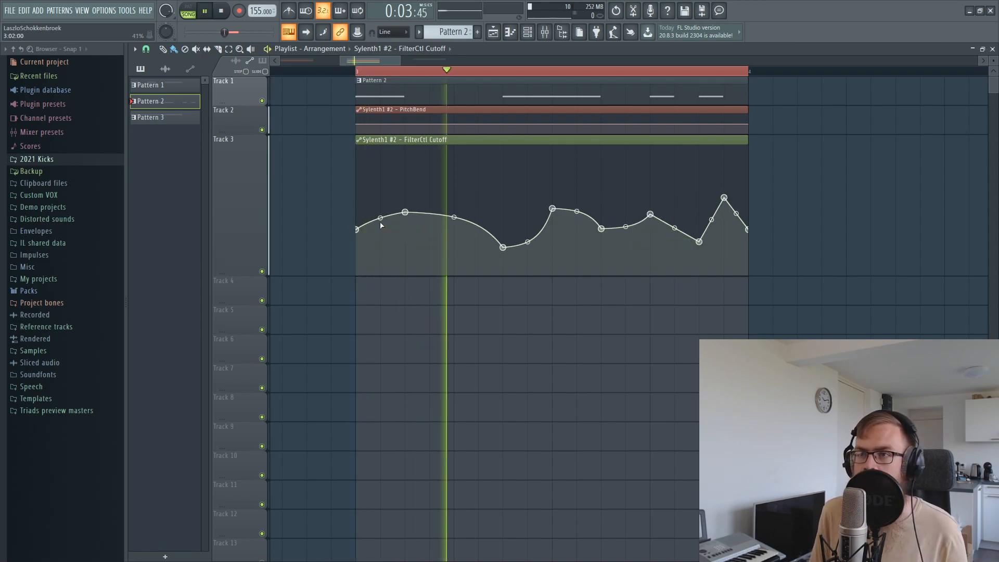
{"action": "left_click_drag", "start_coordinate": [528, 242], "coordinate": [527, 214]}
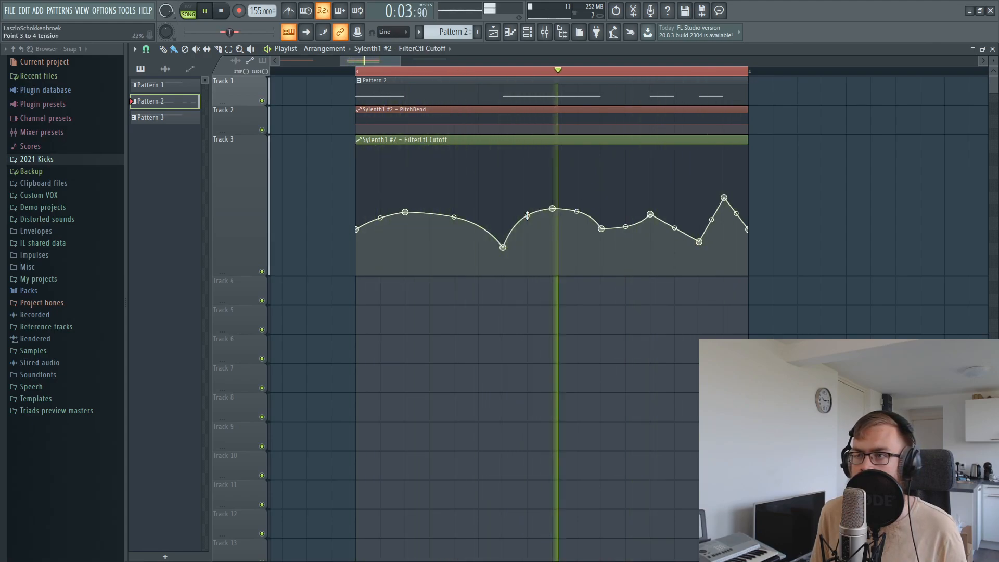
Soften the cutoff automation by raising its deep middle dip, lowering the peaks and curving the descent before the last dip during playback
{"action": "left_click_drag", "start_coordinate": [601, 229], "coordinate": [651, 220]}
{"action": "left_click_drag", "start_coordinate": [503, 248], "coordinate": [503, 232]}
{"action": "left_click_drag", "start_coordinate": [552, 209], "coordinate": [552, 216]}
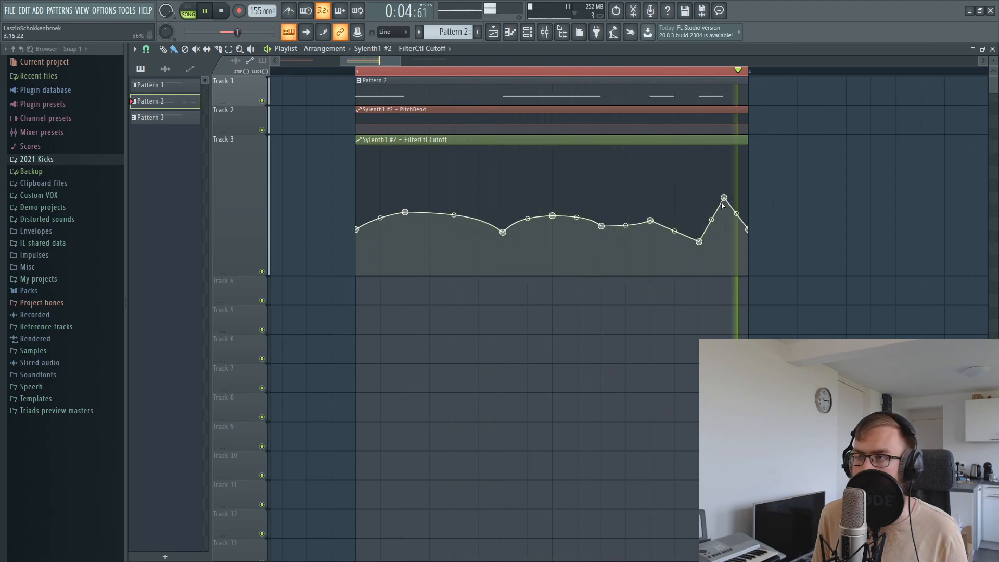
{"action": "left_click_drag", "start_coordinate": [723, 199], "coordinate": [723, 209]}
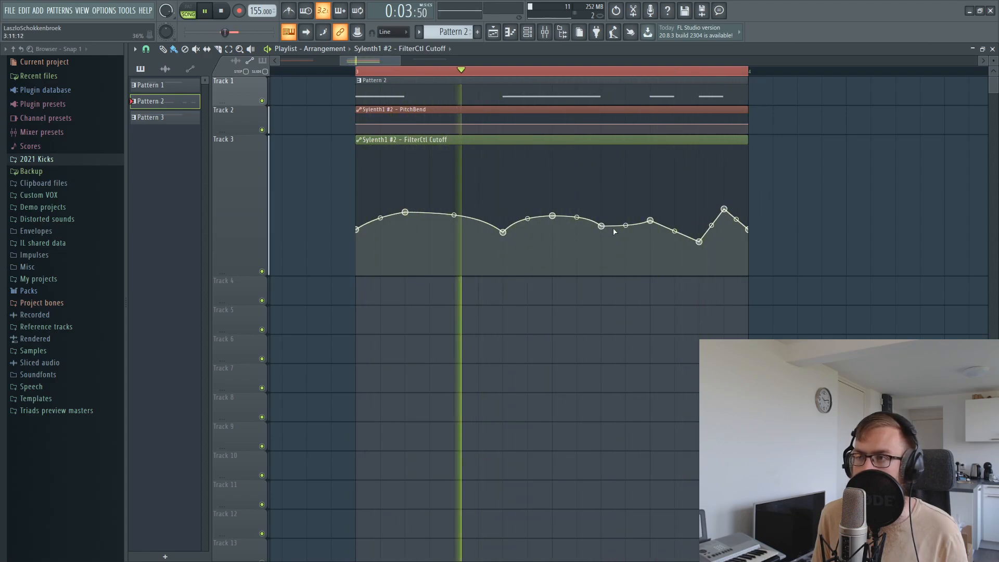
{"action": "left_click_drag", "start_coordinate": [650, 220], "coordinate": [602, 229]}
{"action": "left_click_drag", "start_coordinate": [674, 229], "coordinate": [674, 233]}
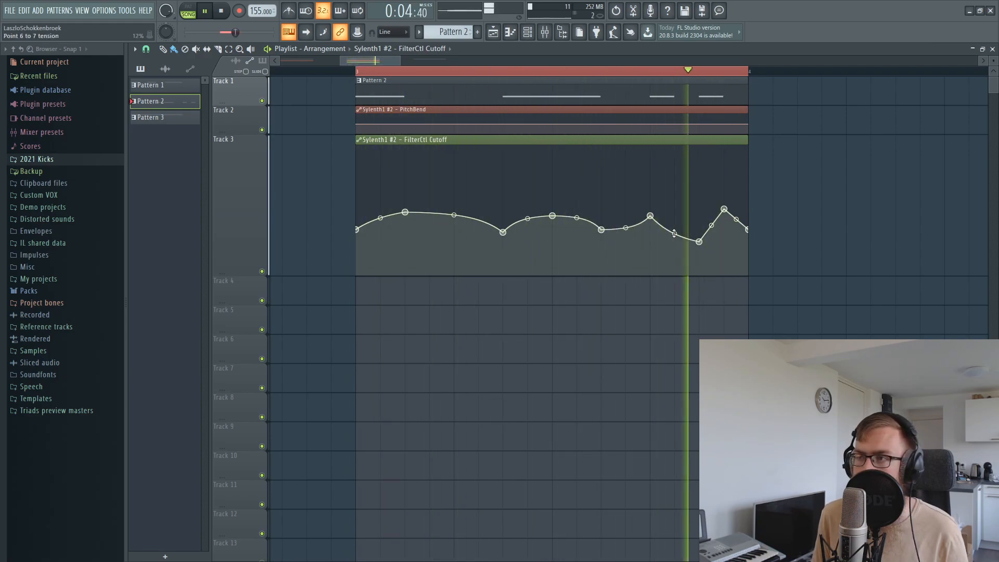
{"action": "key", "text": "space"}
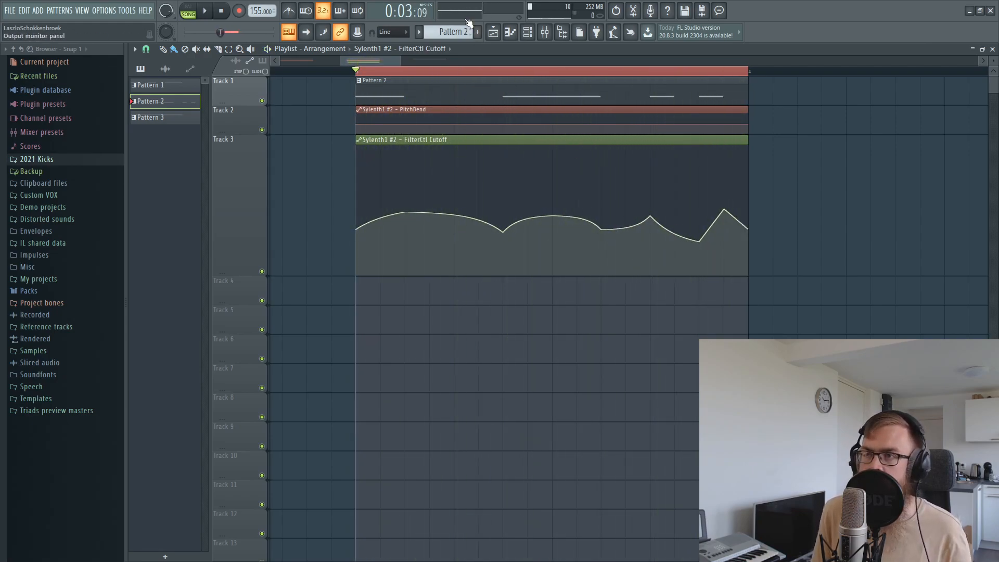
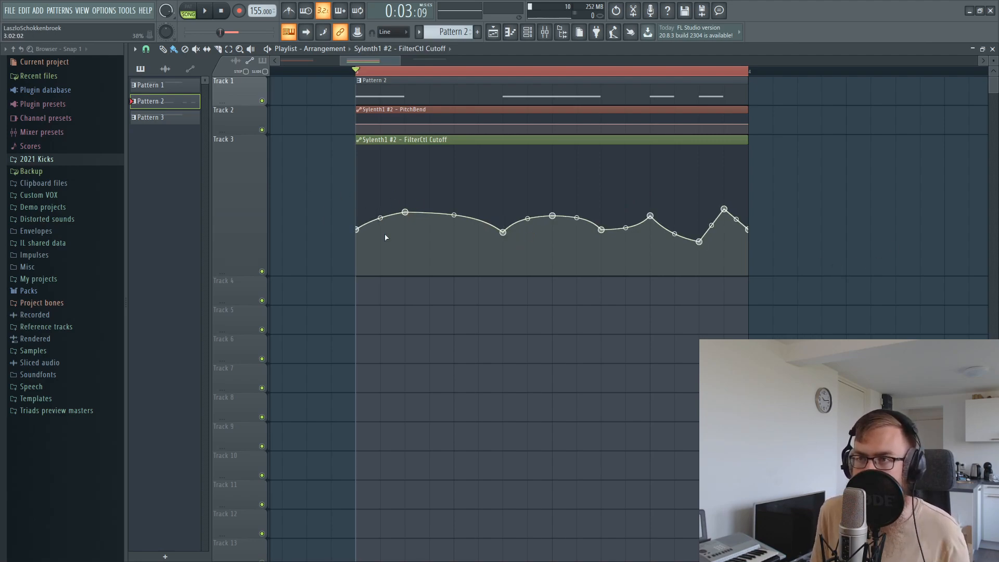
Add FabFilter Pro-Q 2 to the Sylenth1 #2 mixer track with a 24 dB/oct low cut at about 233 Hz
{"action": "left_click_drag", "start_coordinate": [354, 269], "coordinate": [822, 180]}
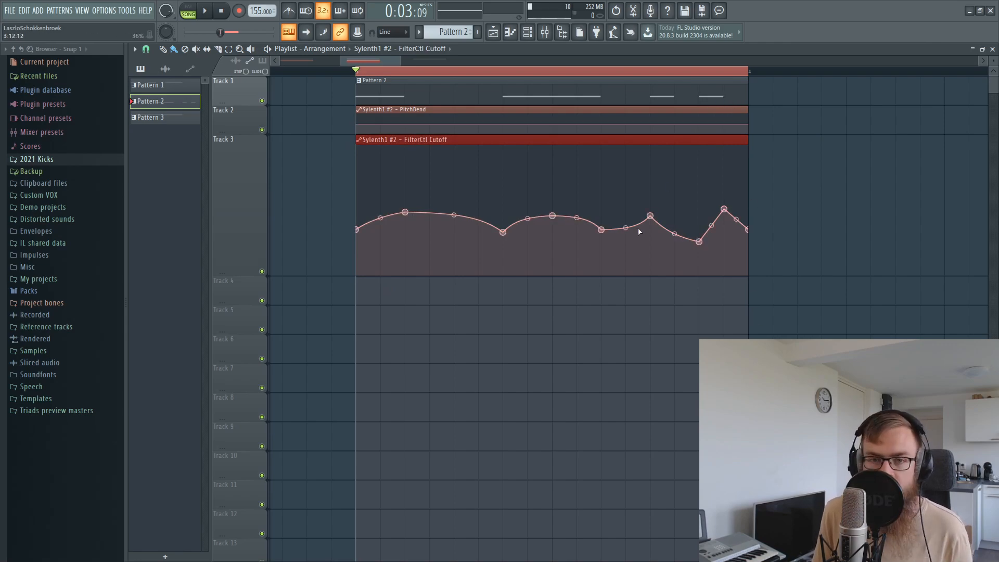
{"action": "left_click", "coordinate": [545, 32]}
{"action": "left_click", "coordinate": [889, 81]}
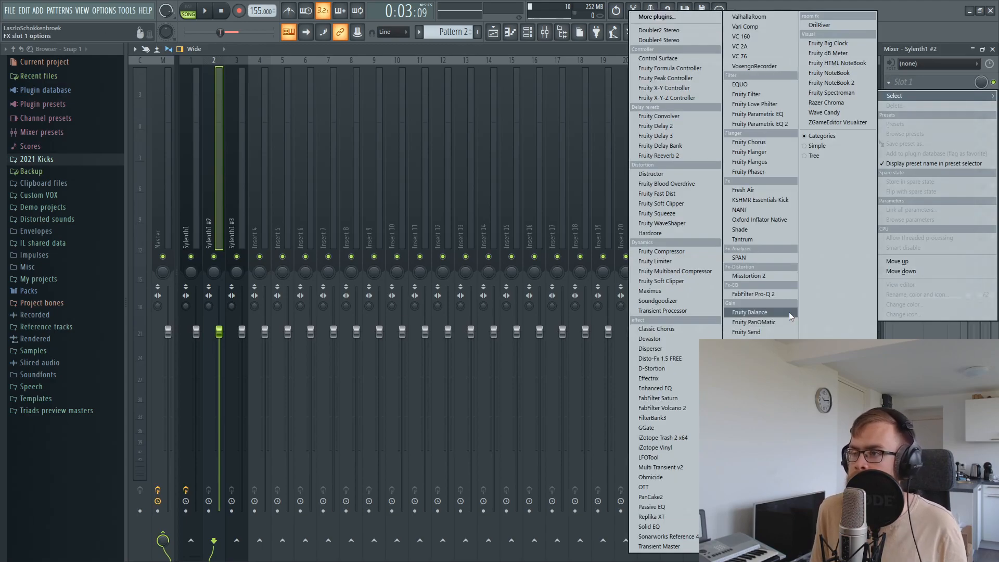
{"action": "left_click", "coordinate": [768, 294]}
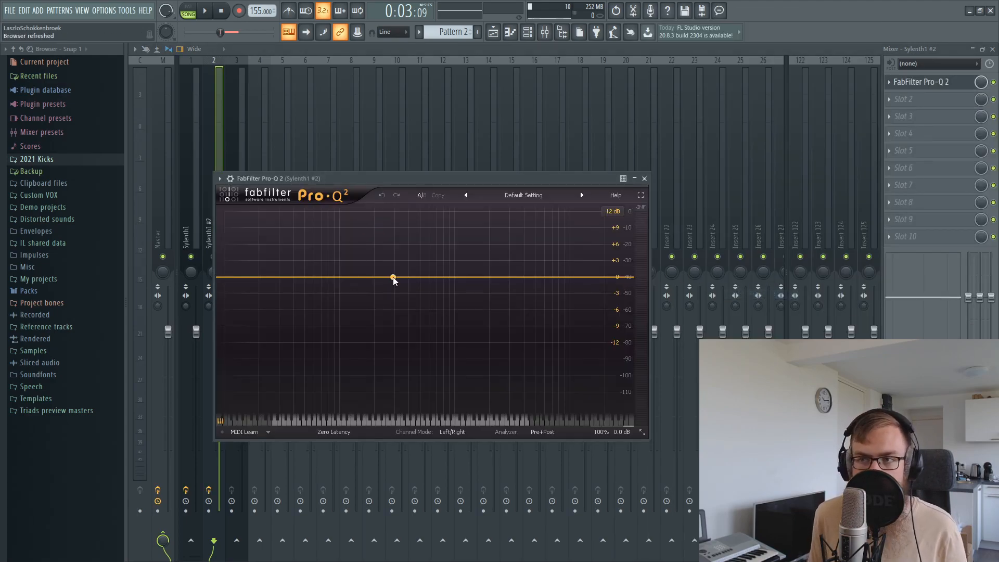
{"action": "left_click_drag", "start_coordinate": [394, 279], "coordinate": [377, 320]}
{"action": "left_click", "coordinate": [309, 421]}
{"action": "key", "text": "space"}
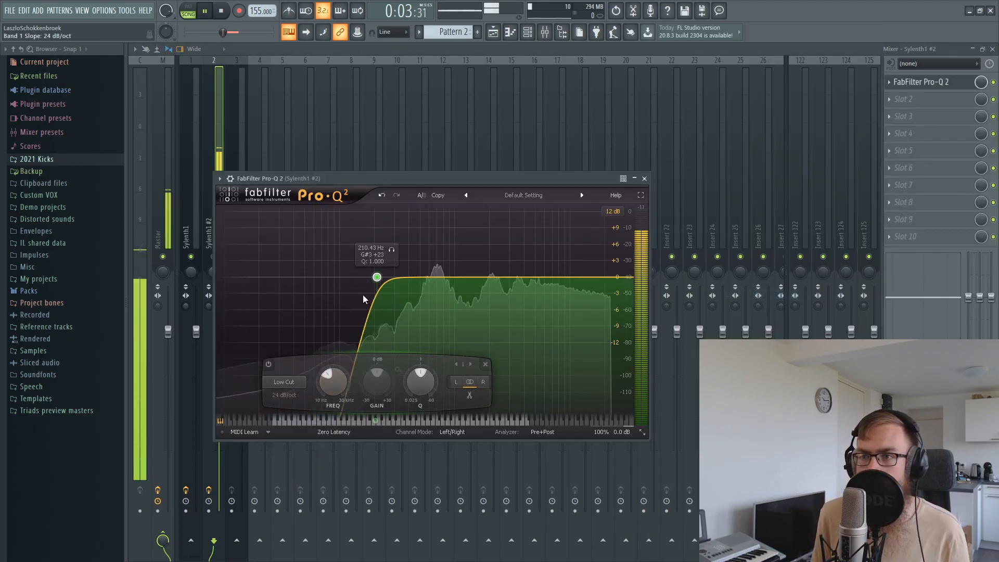
{"action": "left_click_drag", "start_coordinate": [377, 278], "coordinate": [382, 278]}
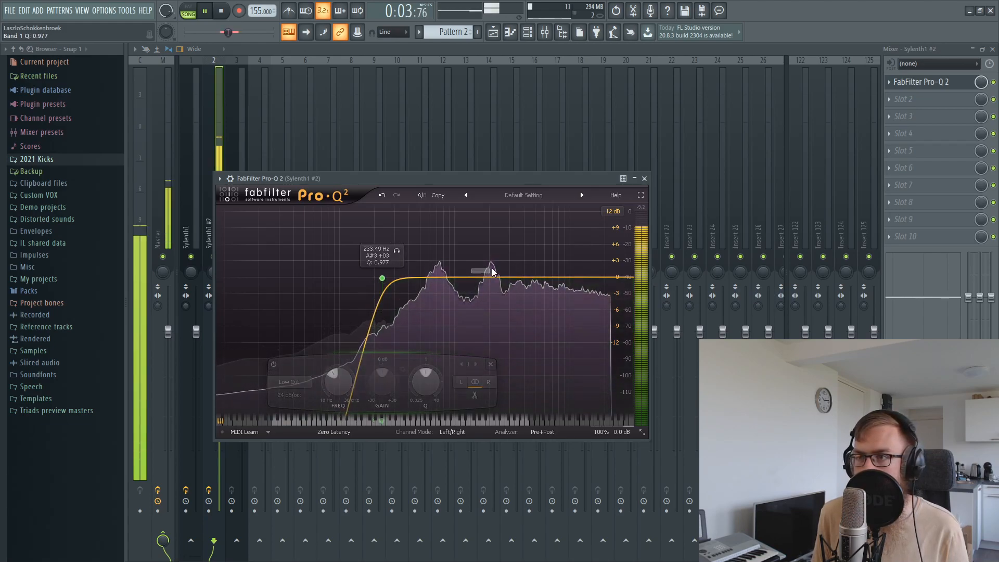
Boost Sylenth1 #2 by about 0.6 dB near 2.8 kHz and 3 dB near 11.3 kHz, finishing the EQ
{"action": "left_click_drag", "start_coordinate": [475, 279], "coordinate": [506, 274]}
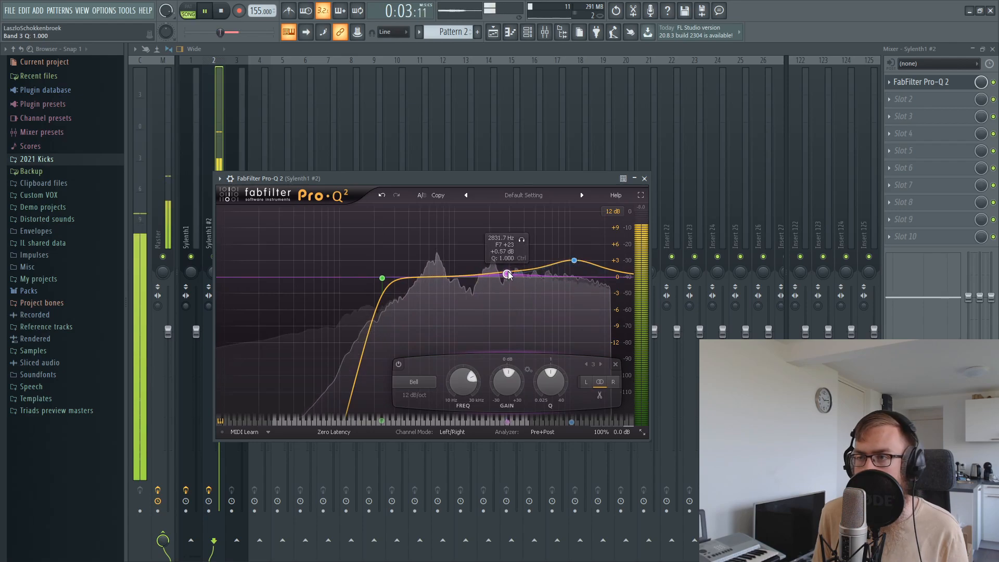
{"action": "left_click_drag", "start_coordinate": [574, 261], "coordinate": [576, 260]}
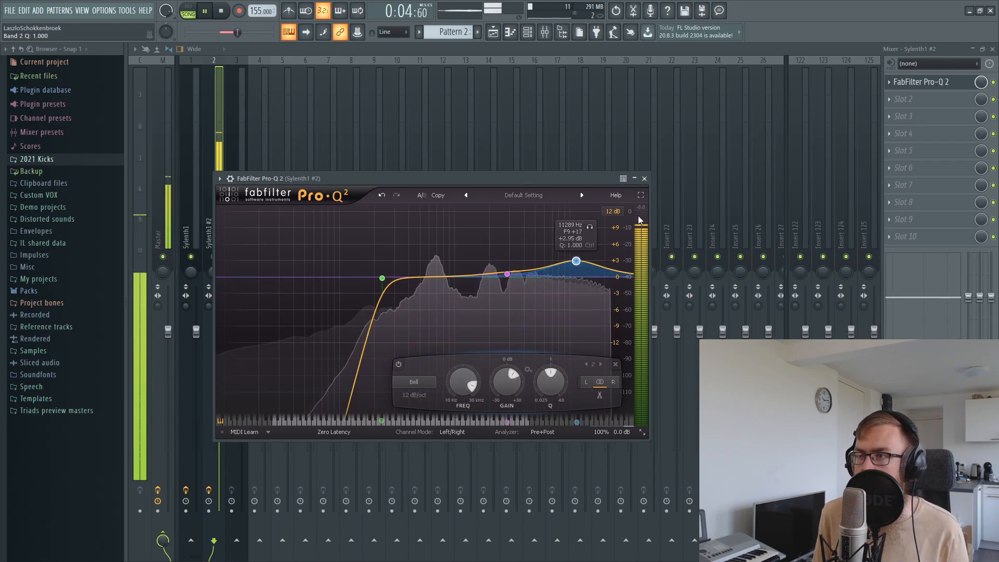
{"action": "left_click", "coordinate": [644, 178]}
{"action": "key", "text": "space"}
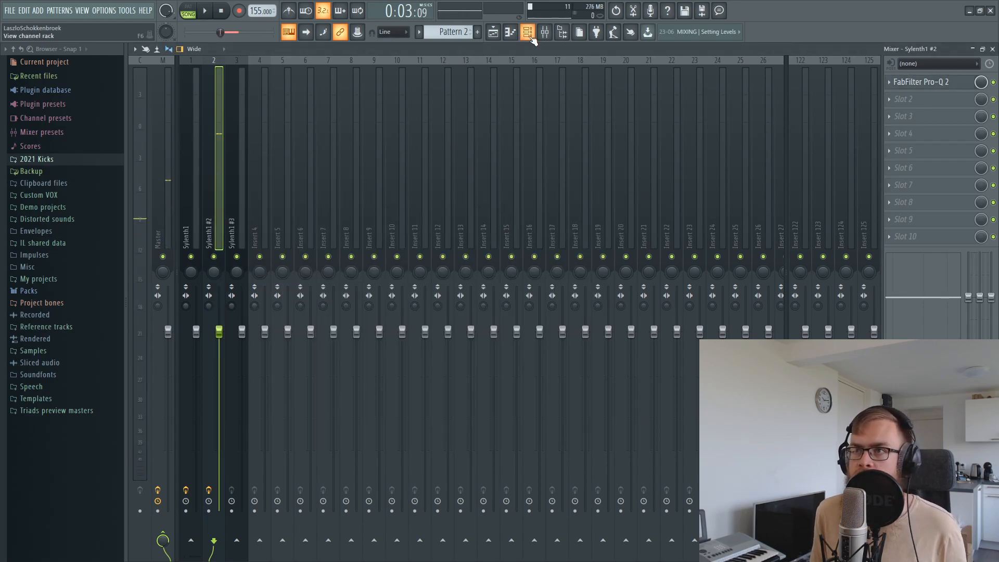
Switch to Pattern 3, clear the playlist's time selection and play the Pattern 3 clip at bar 5
{"action": "left_click", "coordinate": [493, 32]}
{"action": "scroll", "coordinate": [450, 32], "scroll_direction": "down", "scroll_amount": 1}
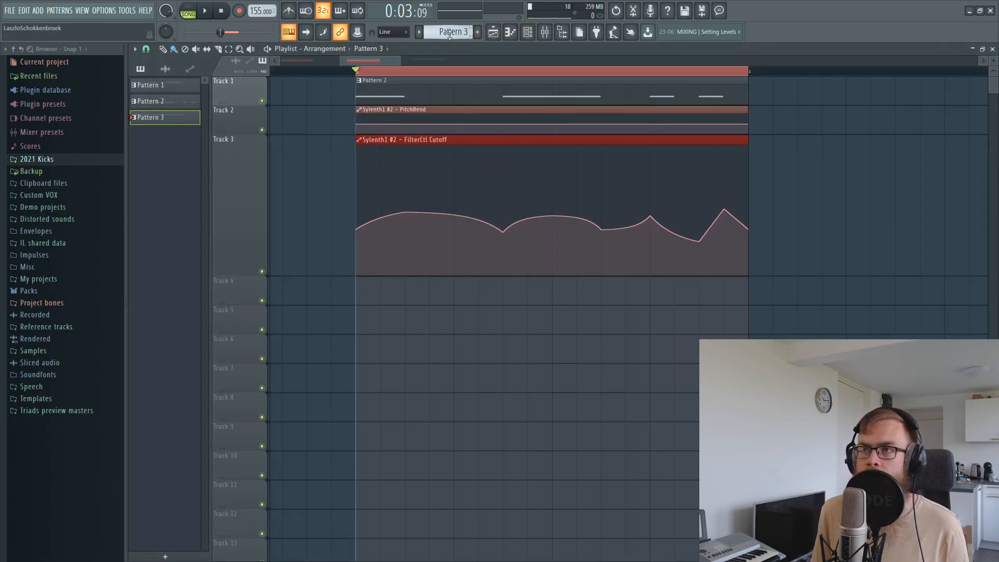
{"action": "double_click", "coordinate": [477, 71]}
{"action": "scroll", "coordinate": [477, 71], "scroll_direction": "down", "scroll_amount": 5}
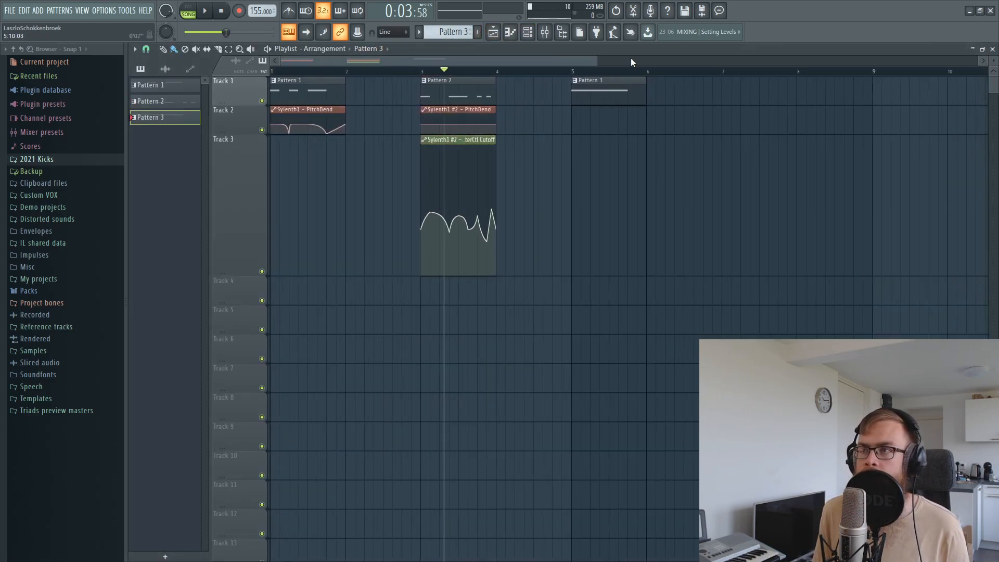
{"action": "left_click", "coordinate": [566, 72]}
{"action": "key", "text": "space"}
{"action": "scroll", "coordinate": [627, 73], "scroll_direction": "up", "scroll_amount": 4}
{"action": "key", "text": "space"}
Insert FabFilter Pro-Q 2 in the first effect slot of the Sylenth1 #3 mixer track
{"action": "left_click", "coordinate": [547, 33]}
{"action": "left_click", "coordinate": [239, 191]}
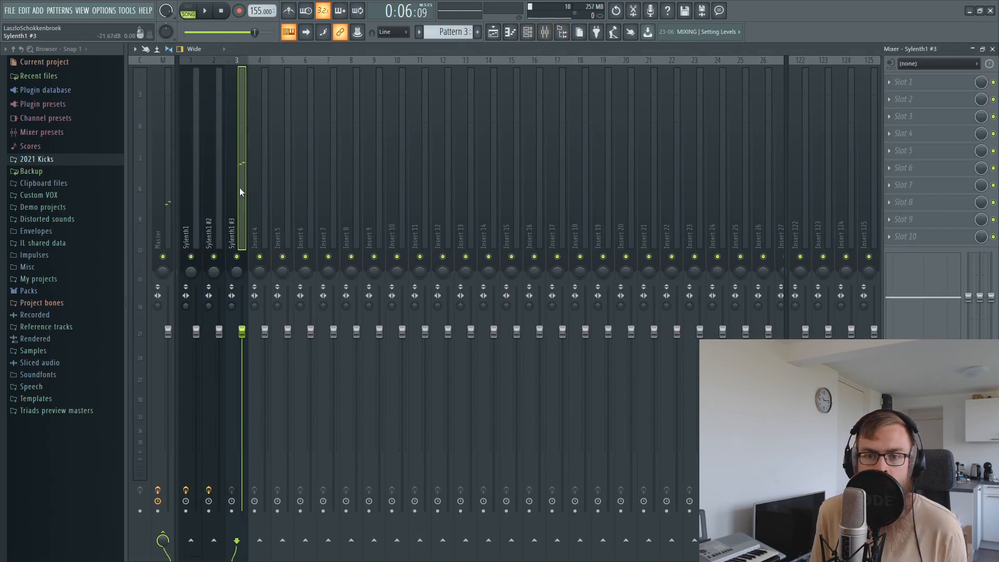
{"action": "left_click", "coordinate": [903, 83]}
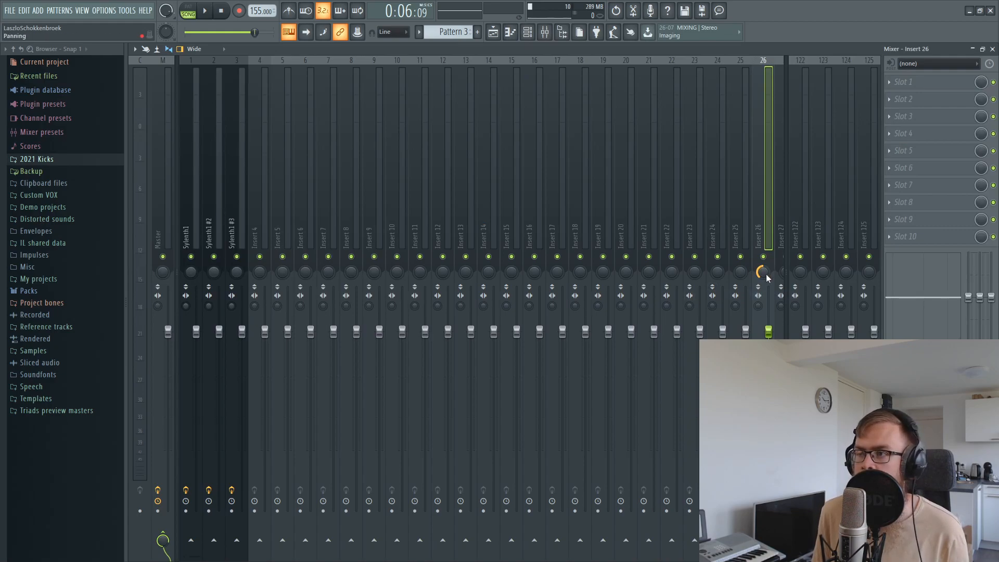
{"action": "left_click", "coordinate": [222, 206]}
{"action": "left_click", "coordinate": [240, 201]}
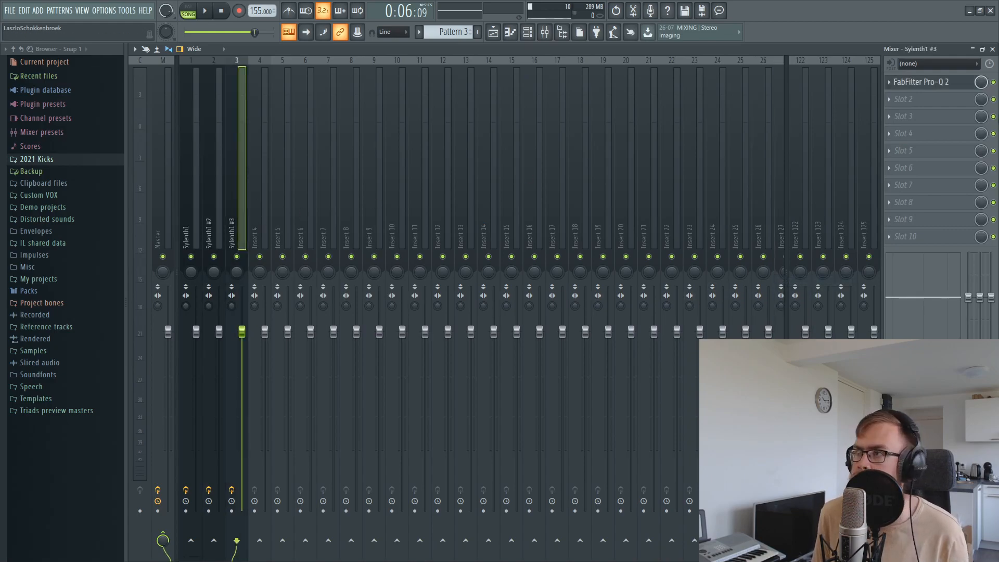
Apply an 18 dB/oct low cut at about 233 Hz to Sylenth1 #3 and play the section
{"action": "left_click", "coordinate": [918, 83]}
{"action": "left_click", "coordinate": [250, 195]}
{"action": "left_click", "coordinate": [168, 301]}
{"action": "left_click", "coordinate": [173, 337]}
{"action": "left_click_drag", "start_coordinate": [250, 198], "coordinate": [303, 203]}
{"action": "key", "text": "space"}
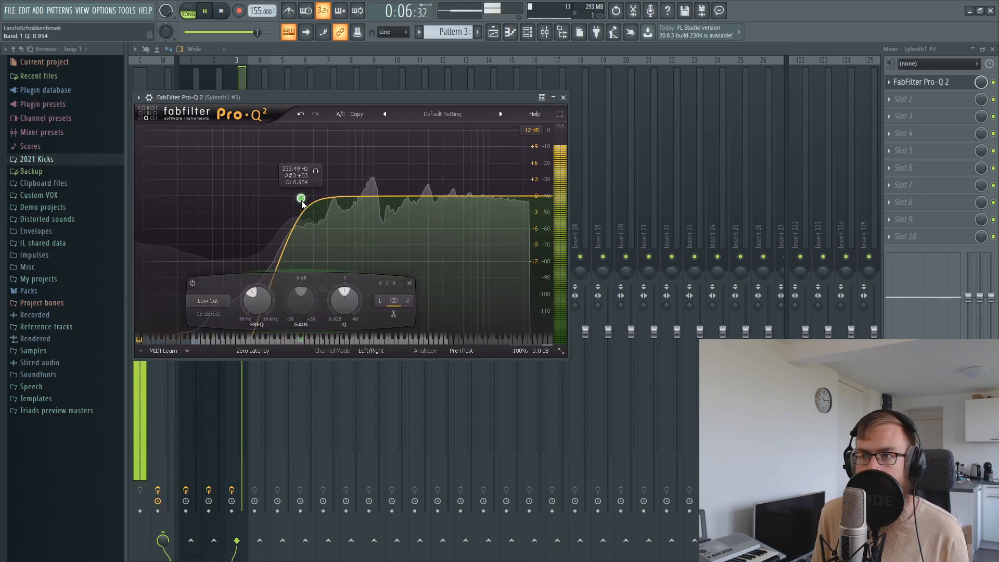
Add a bell boost of about 1.6 dB near 10.8 kHz to the Sylenth1 #3 EQ and close the plugin
{"action": "left_click", "coordinate": [425, 187]}
{"action": "key", "text": "space"}
{"action": "key", "text": "space"}
{"action": "left_click_drag", "start_coordinate": [424, 186], "coordinate": [491, 185]}
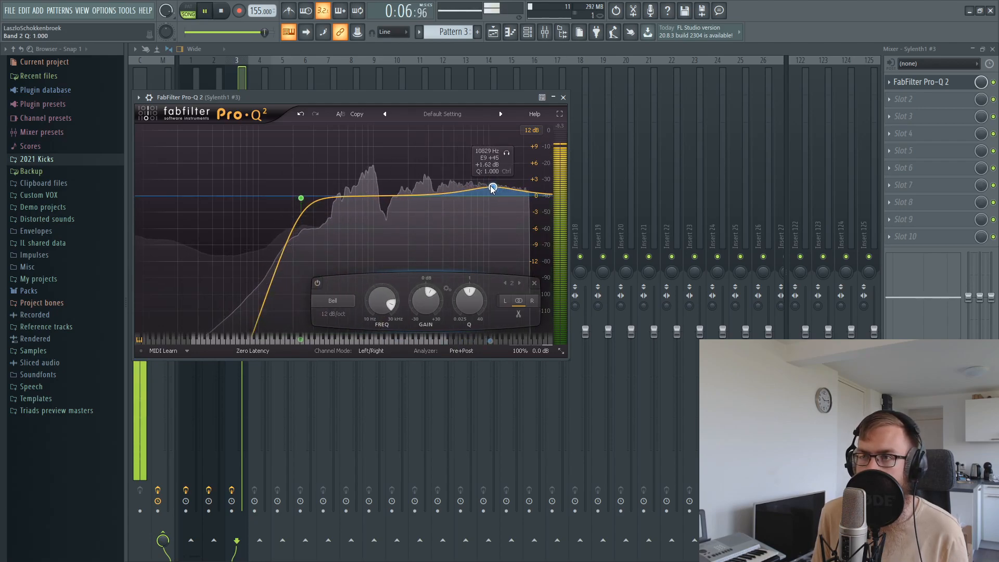
{"action": "key", "text": "space"}
{"action": "left_click", "coordinate": [563, 98]}
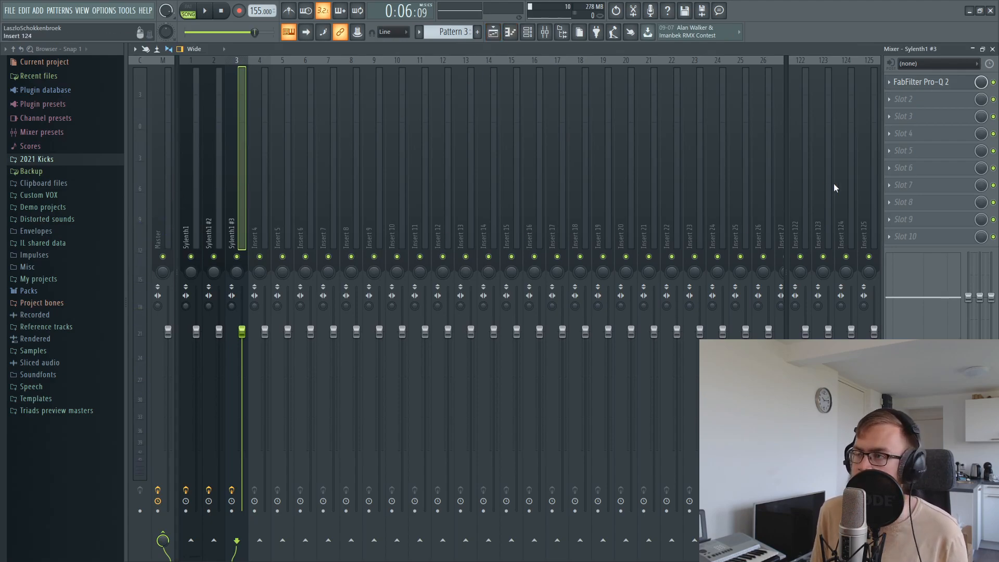
Copy the mixer track state of Insert 122, holding the EQ, ValhallaRoom and Pro-C chain, onto Insert 4
{"action": "left_click", "coordinate": [802, 185]}
{"action": "right_click", "coordinate": [803, 186]}
{"action": "left_click", "coordinate": [197, 205]}
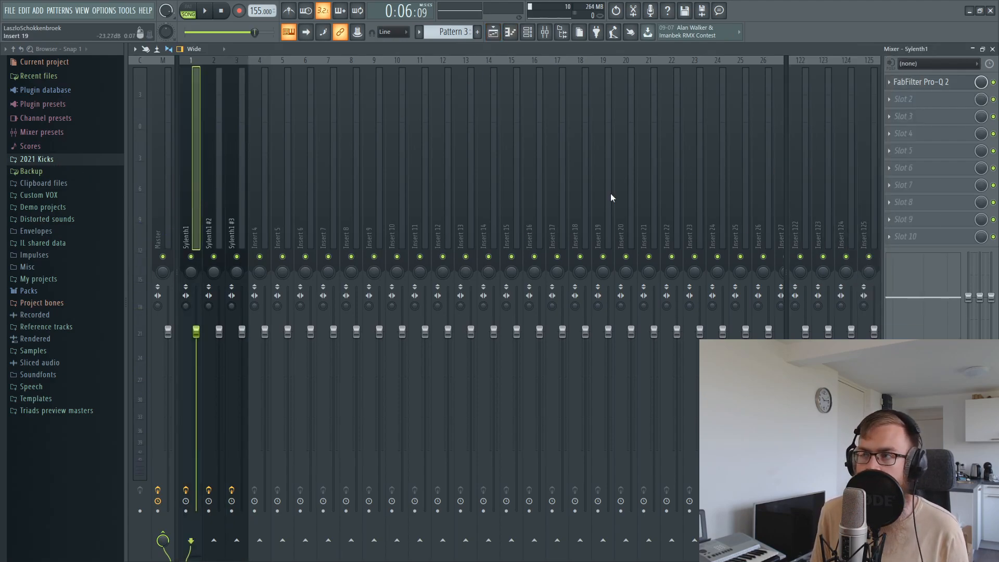
{"action": "left_click", "coordinate": [802, 167]}
{"action": "right_click", "coordinate": [802, 167]}
{"action": "mouse_move", "coordinate": [824, 114]}
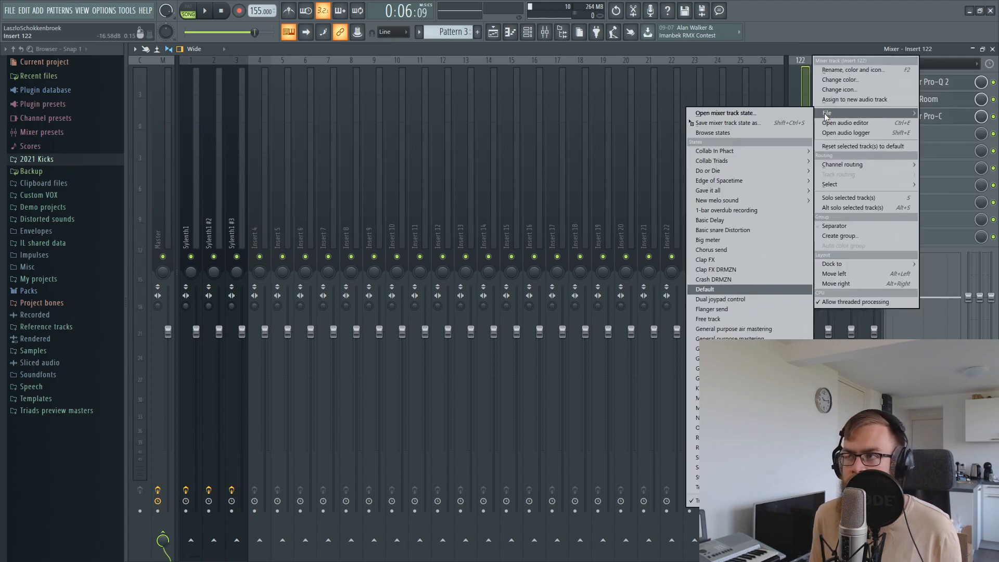
{"action": "left_click_drag", "start_coordinate": [782, 123], "coordinate": [261, 196]}
Copy the mixer track state of Insert 122 onto Insert 5 and Insert 6
{"action": "left_click", "coordinate": [796, 167]}
{"action": "right_click", "coordinate": [796, 167]}
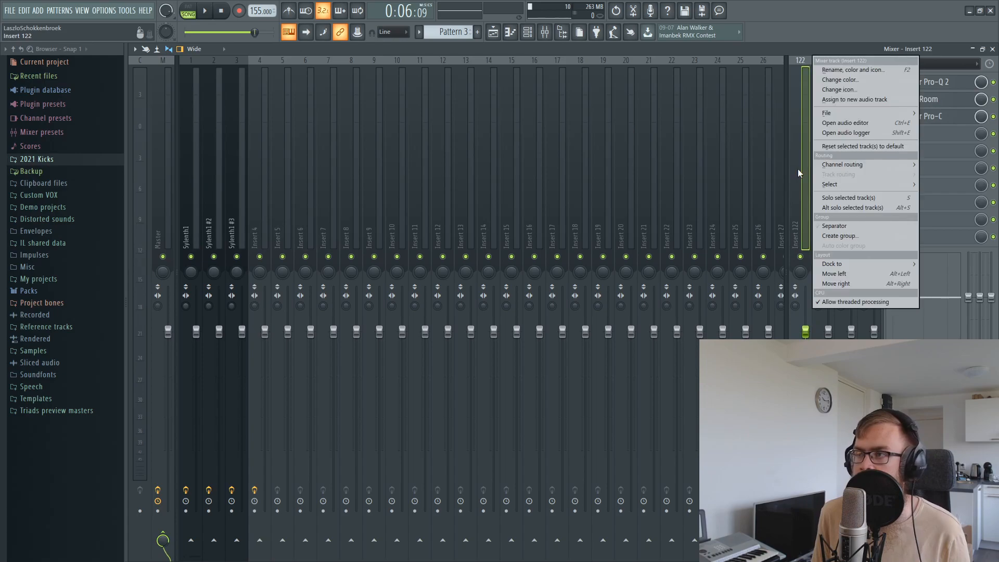
{"action": "mouse_move", "coordinate": [816, 113]}
{"action": "left_click_drag", "start_coordinate": [704, 122], "coordinate": [289, 227]}
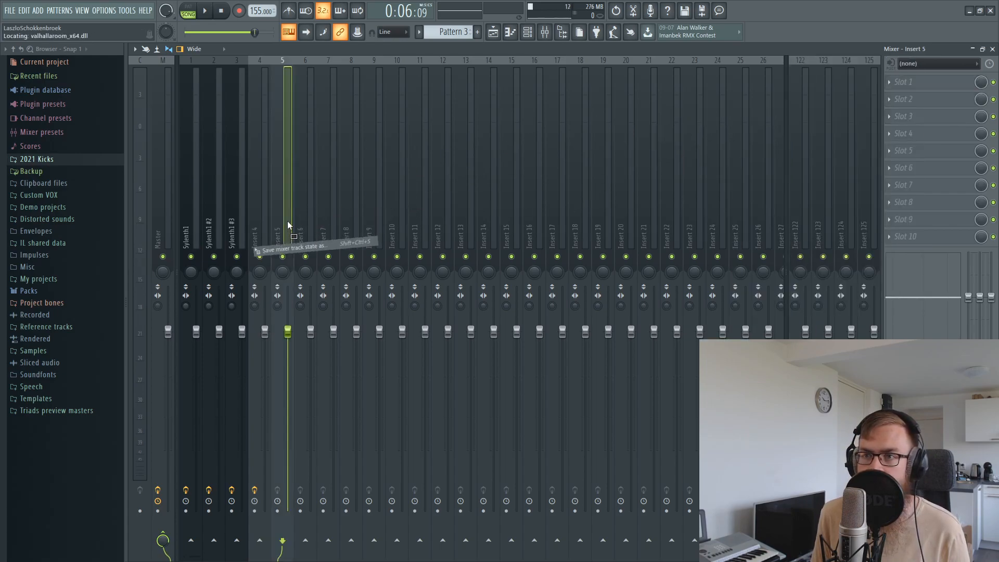
{"action": "right_click", "coordinate": [799, 169]}
{"action": "mouse_move", "coordinate": [824, 112]}
{"action": "left_click_drag", "start_coordinate": [718, 124], "coordinate": [304, 226]}
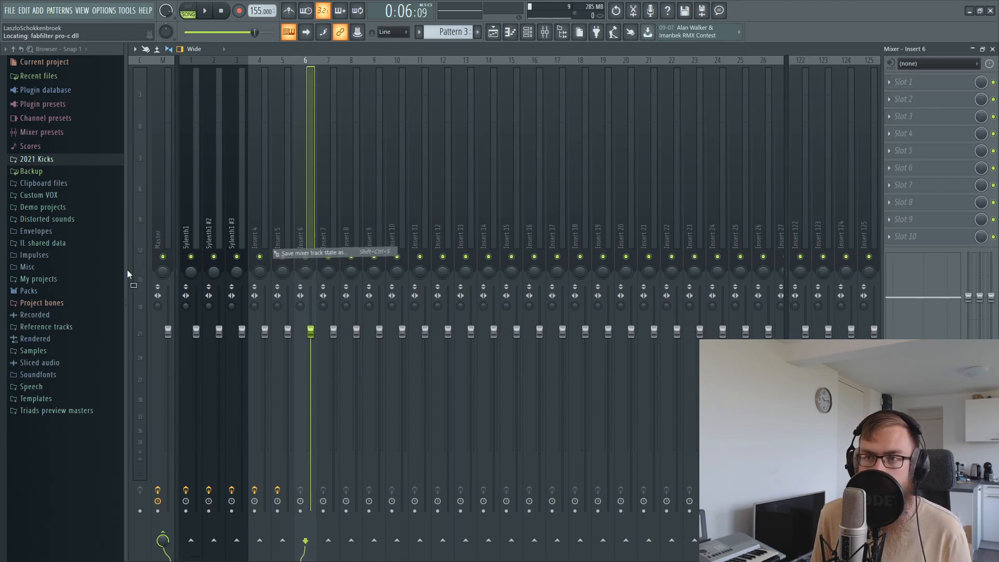
Send the Sylenth1 mixer track to Insert 4 and play Pattern 1 in pattern mode
{"action": "left_click", "coordinate": [186, 225]}
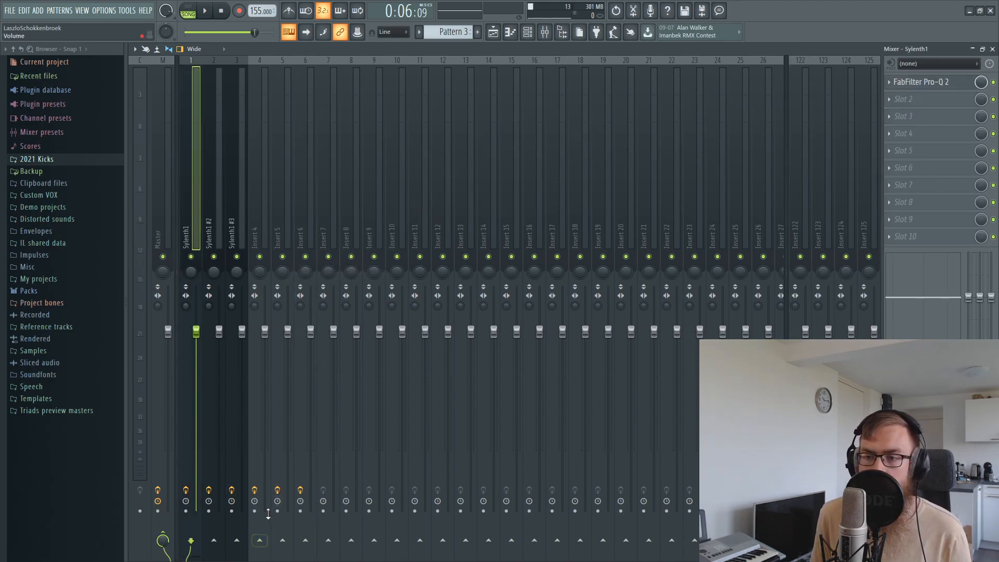
{"action": "key", "text": "l"}
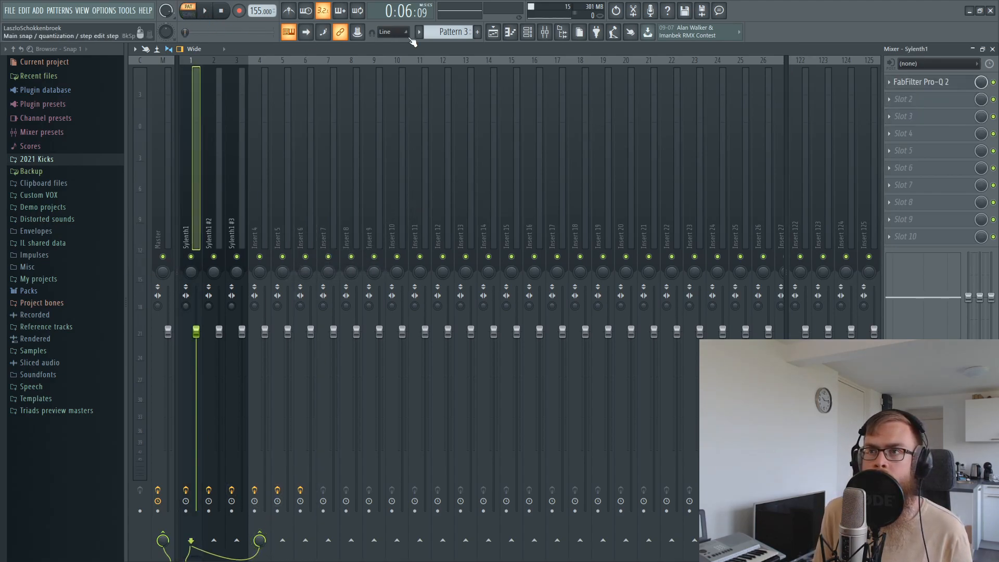
{"action": "scroll", "coordinate": [451, 30], "scroll_direction": "up", "scroll_amount": 2}
{"action": "key", "text": "space"}
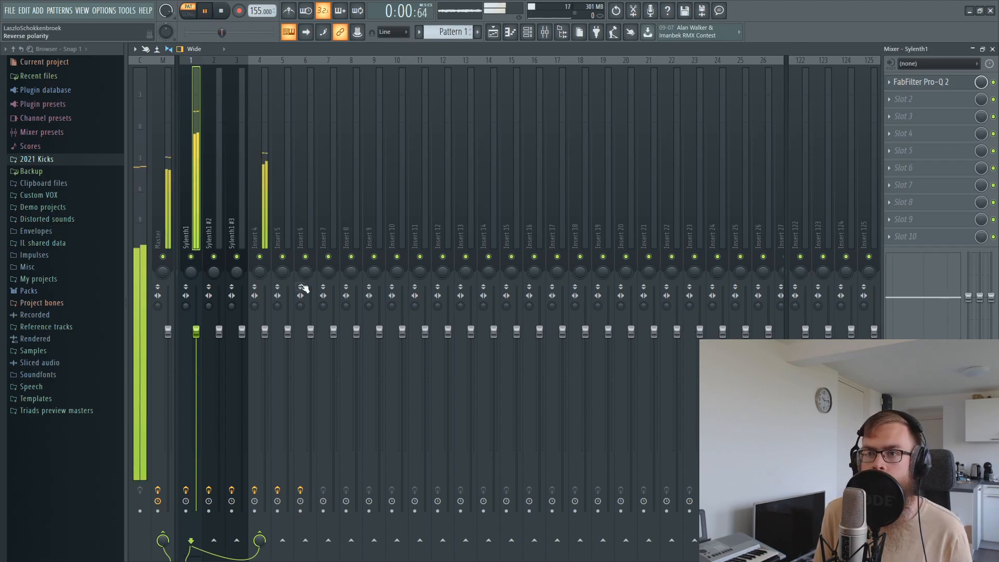
Insert Fruity Limiter in the fourth effect slot of Insert 4
{"action": "left_click", "coordinate": [264, 178]}
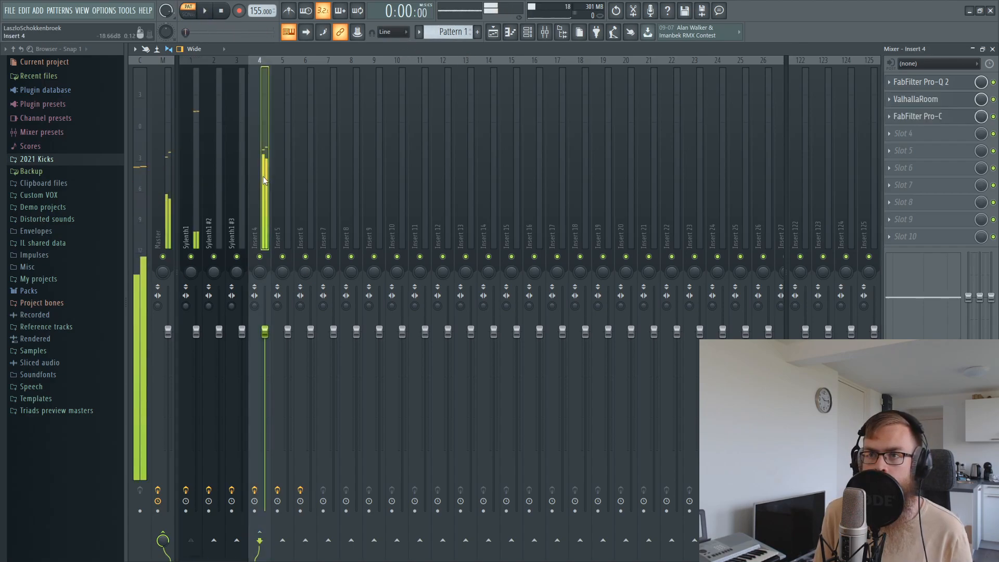
{"action": "left_click", "coordinate": [901, 142]}
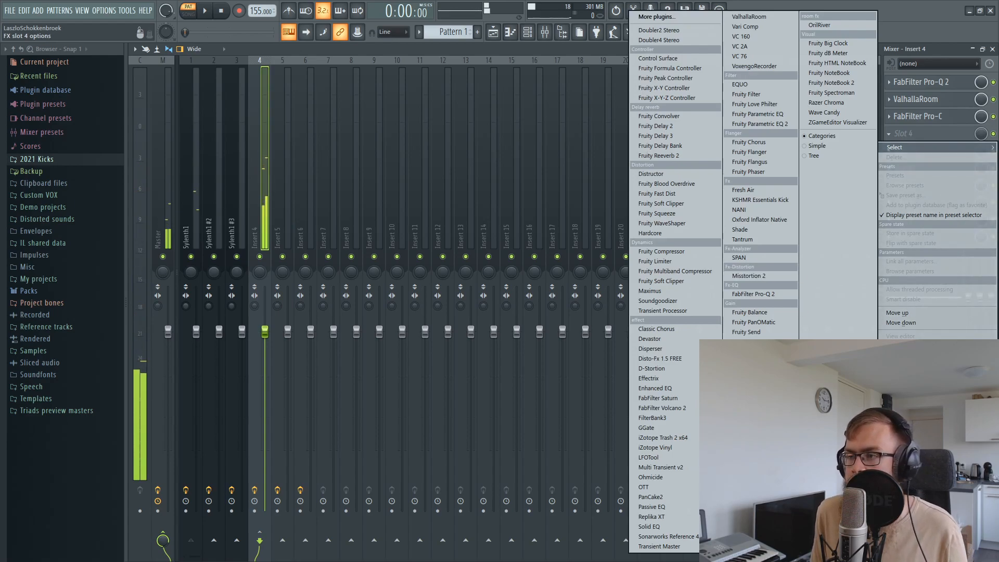
{"action": "left_click", "coordinate": [673, 262]}
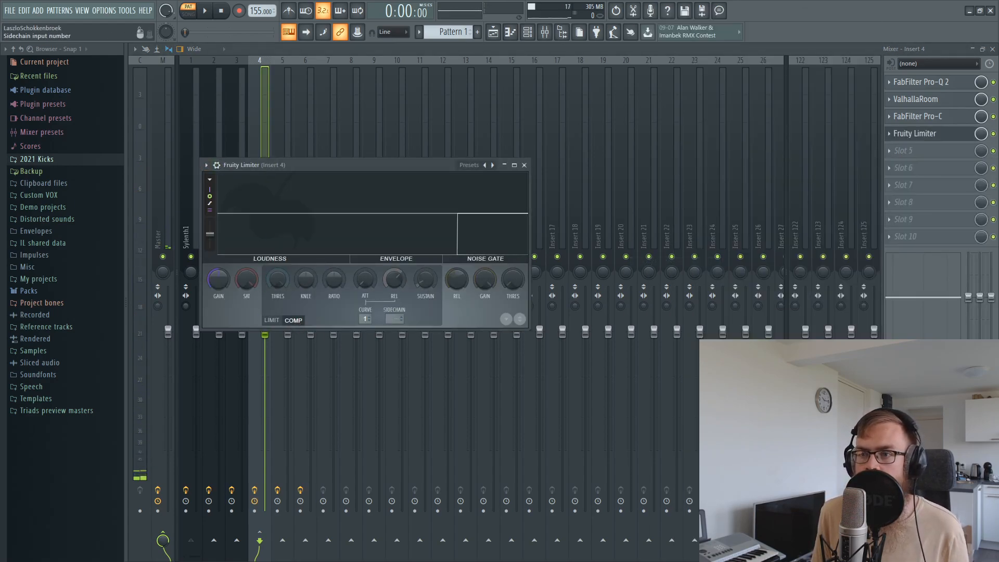
Set the limiter's sidechain input to 1, lower its compressor threshold to about -40 dB and raise the knee, then play Pattern 1
{"action": "right_click", "coordinate": [397, 319]}
{"action": "left_click", "coordinate": [414, 336]}
{"action": "left_click_drag", "start_coordinate": [278, 281], "coordinate": [278, 322]}
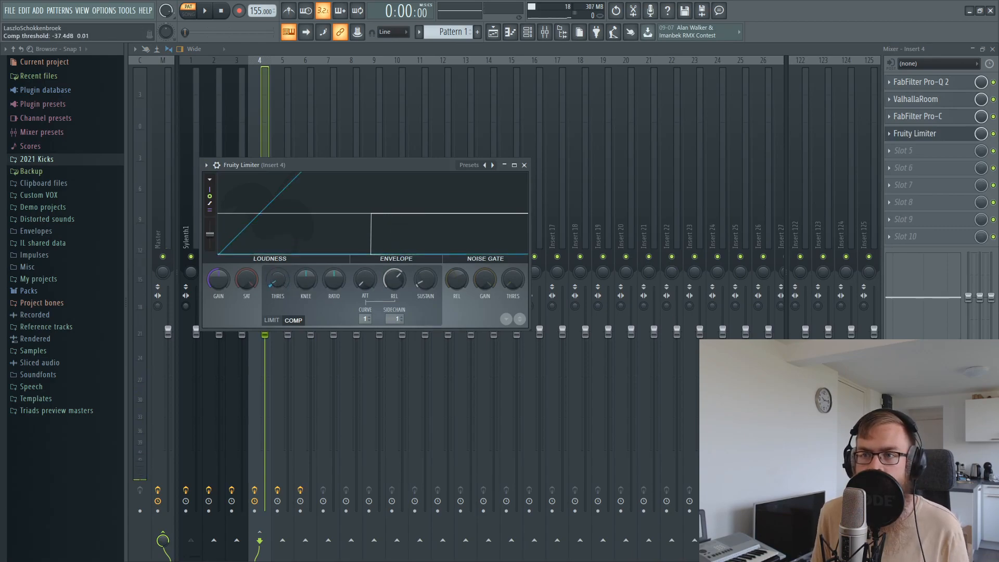
{"action": "left_click_drag", "start_coordinate": [295, 283], "coordinate": [283, 283]}
{"action": "key", "text": "space"}
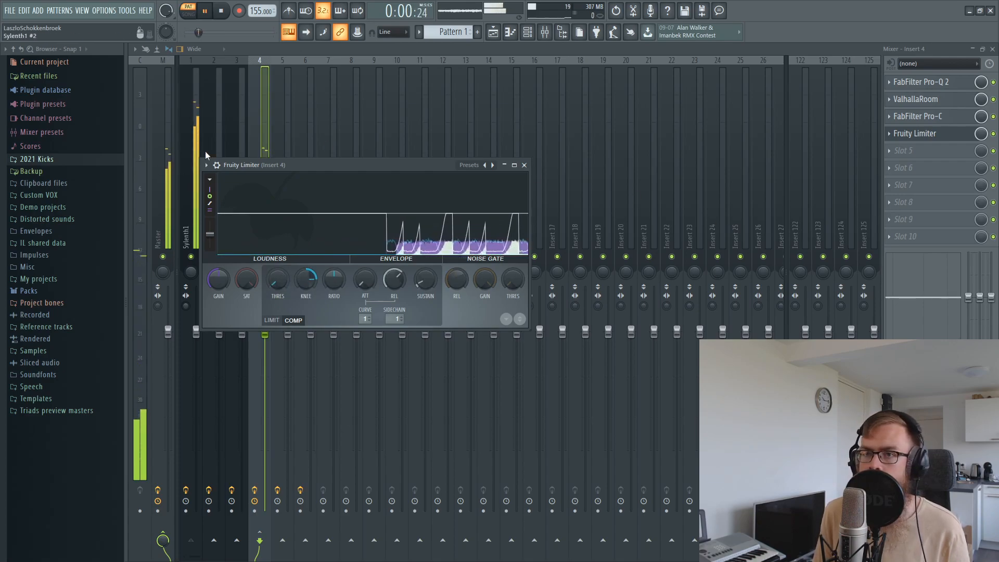
Fine-tune the limiter's compressor threshold during playback and listen to the Sylenth1 track with its ducked reverb
{"action": "left_click_drag", "start_coordinate": [315, 177], "coordinate": [489, 197]}
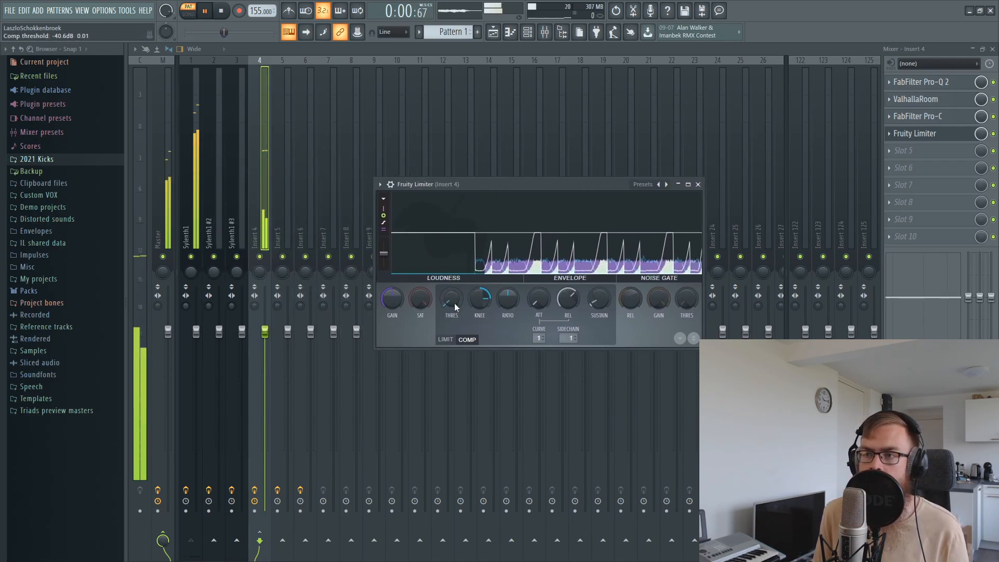
{"action": "mouse_move", "coordinate": [454, 308]}
{"action": "left_mouse_down"}
{"action": "mouse_move", "coordinate": [451, 300]}
{"action": "mouse_move", "coordinate": [460, 307]}
{"action": "left_mouse_up"}
{"action": "left_click", "coordinate": [190, 147]}
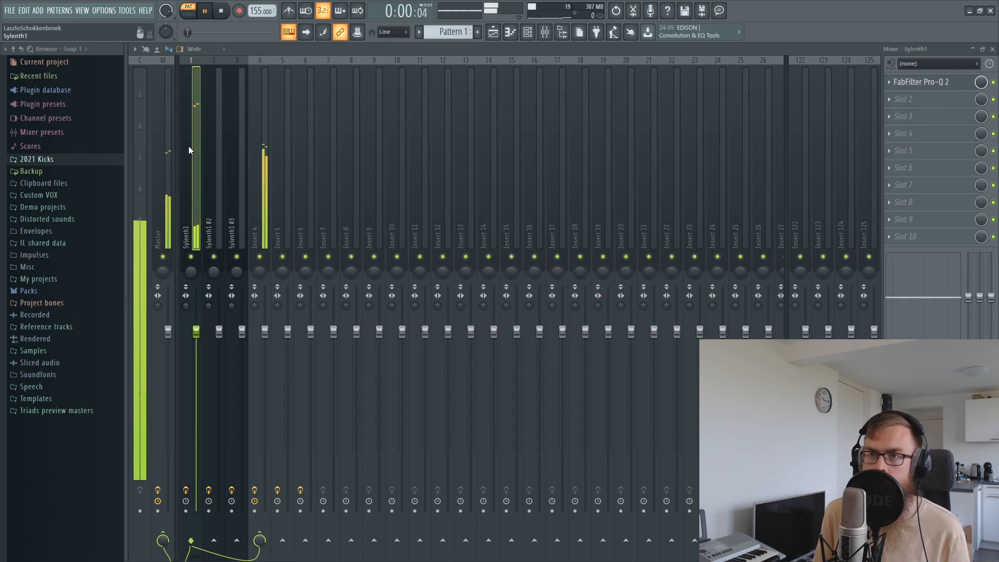
{"action": "key", "text": "space"}
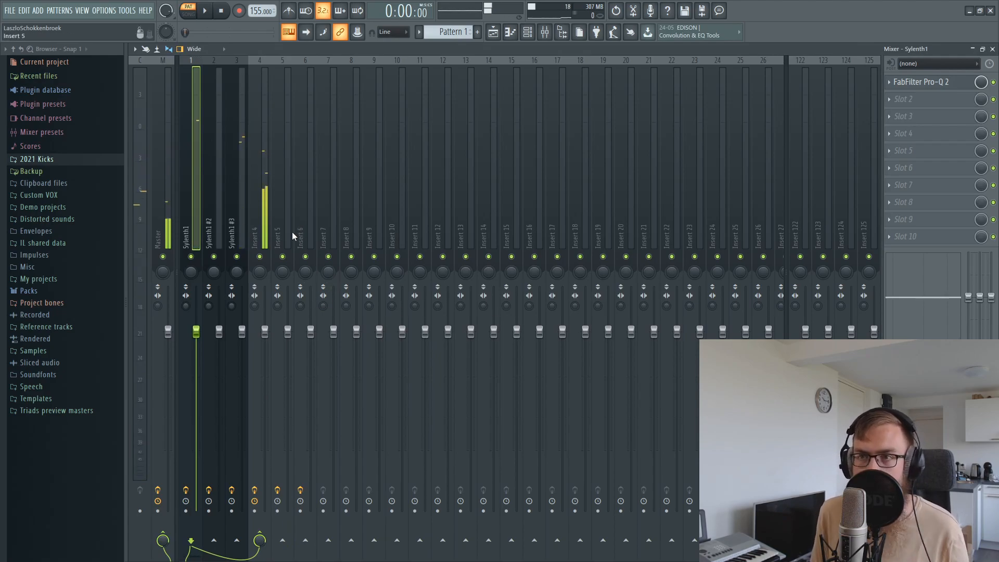
Raise the output level of FabFilter Pro-C on Insert 4 slightly
{"action": "left_click", "coordinate": [265, 158]}
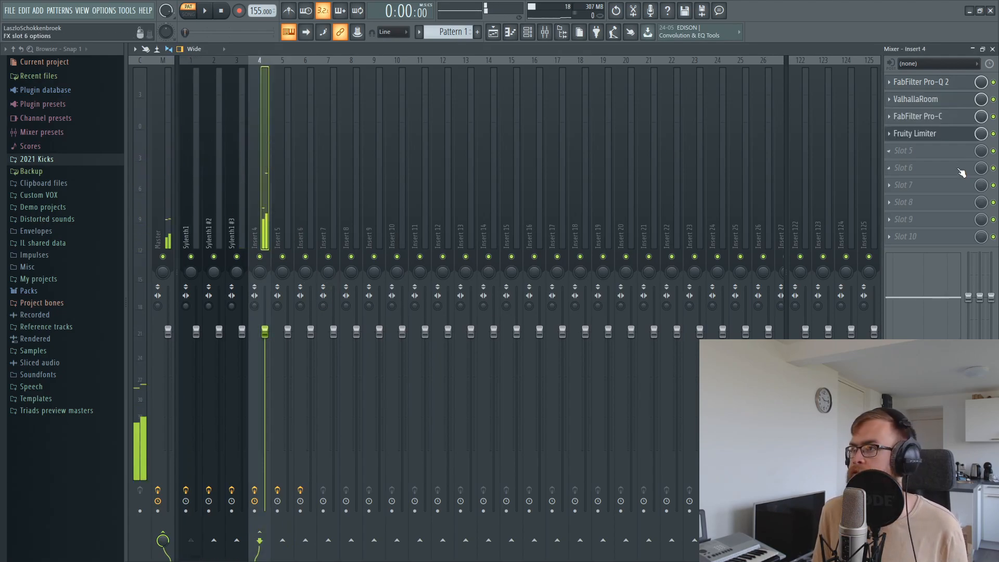
{"action": "left_click", "coordinate": [956, 122]}
{"action": "mouse_move", "coordinate": [653, 235]}
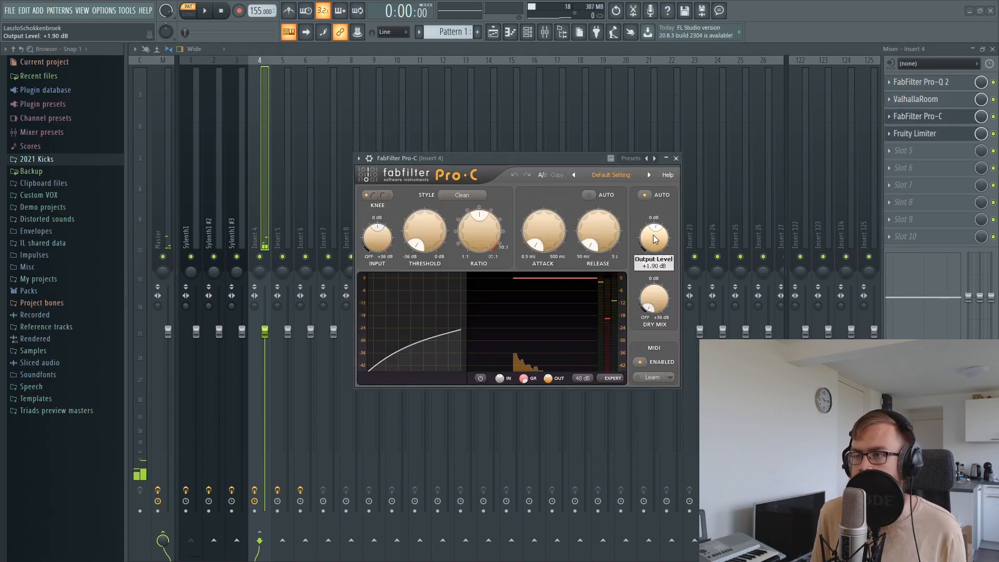
{"action": "scroll", "coordinate": [654, 237], "scroll_direction": "up", "scroll_amount": 1}
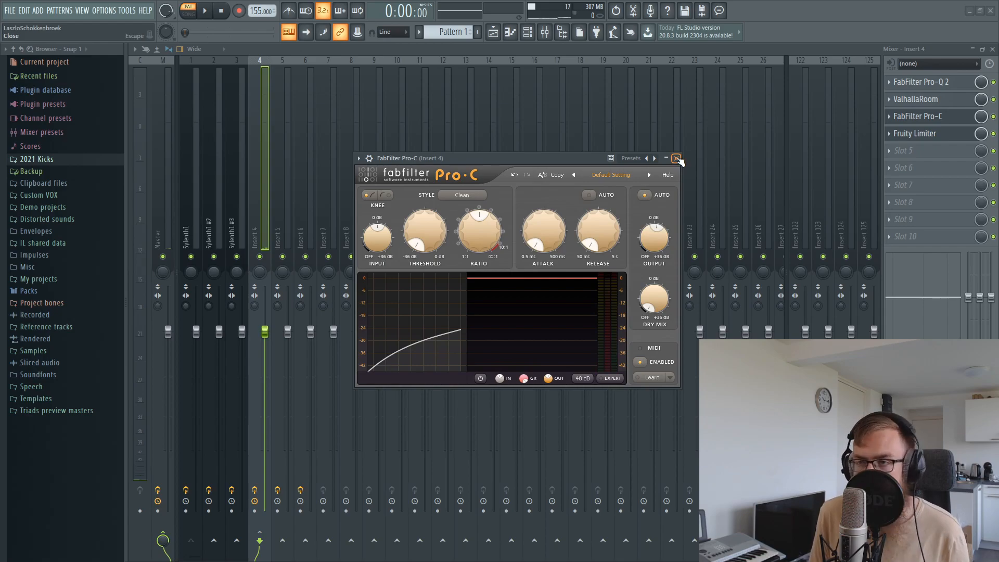
Play Pattern 1 with its ducked reverb, close FabFilter Pro-C, stop playback and switch to Pattern 2
{"action": "key", "text": "space"}
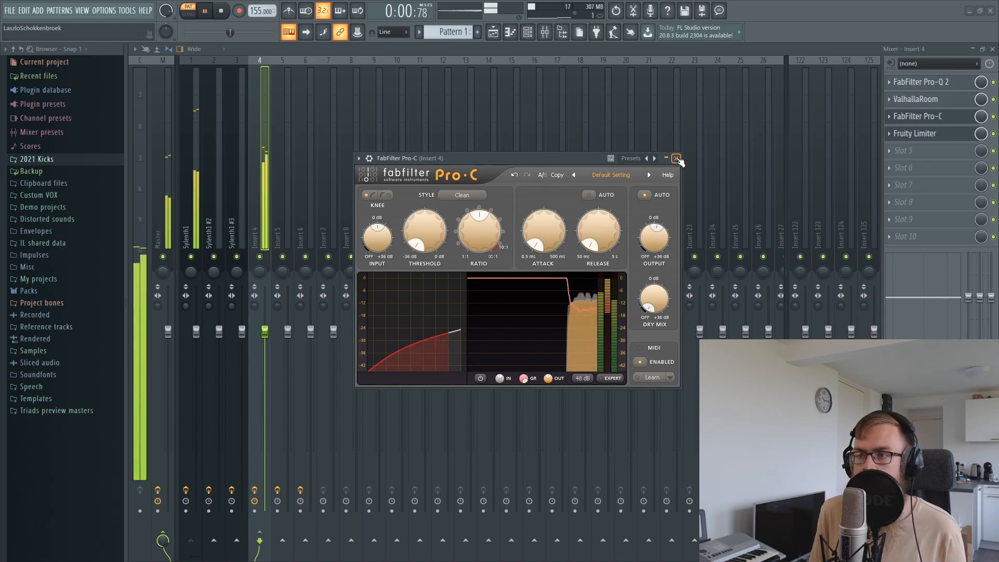
{"action": "left_click", "coordinate": [676, 158]}
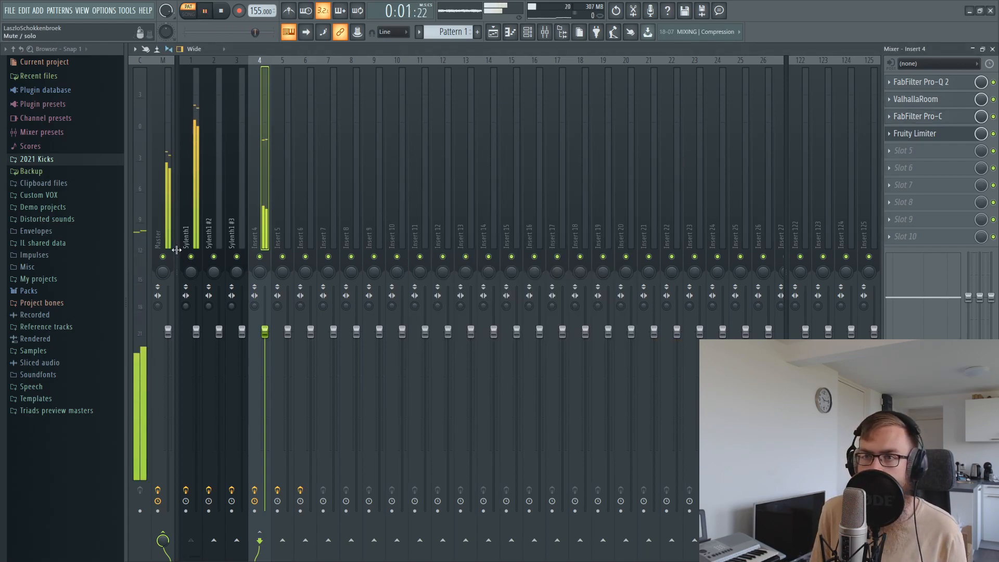
{"action": "left_click", "coordinate": [527, 31]}
{"action": "key", "text": "space"}
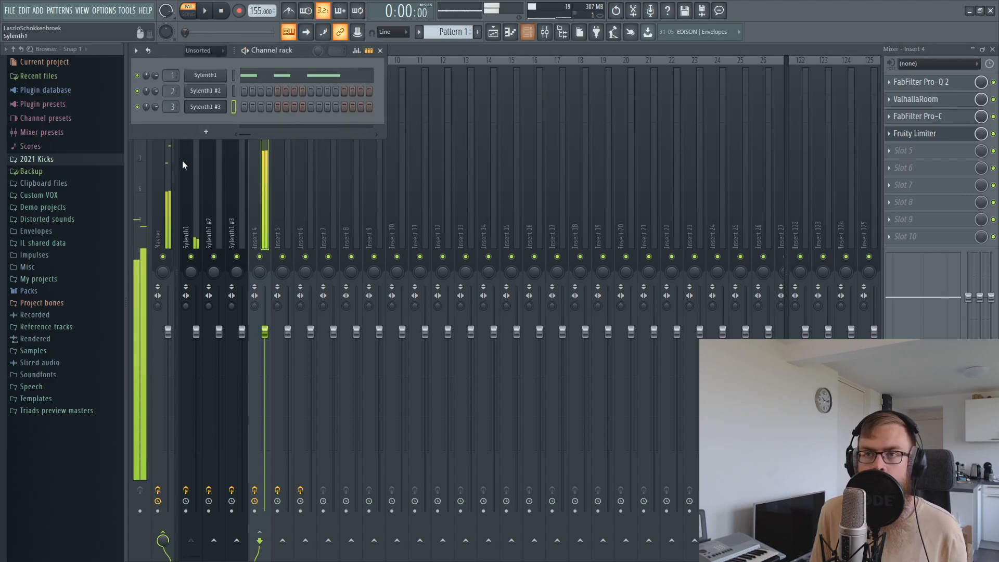
{"action": "left_click", "coordinate": [478, 32]}
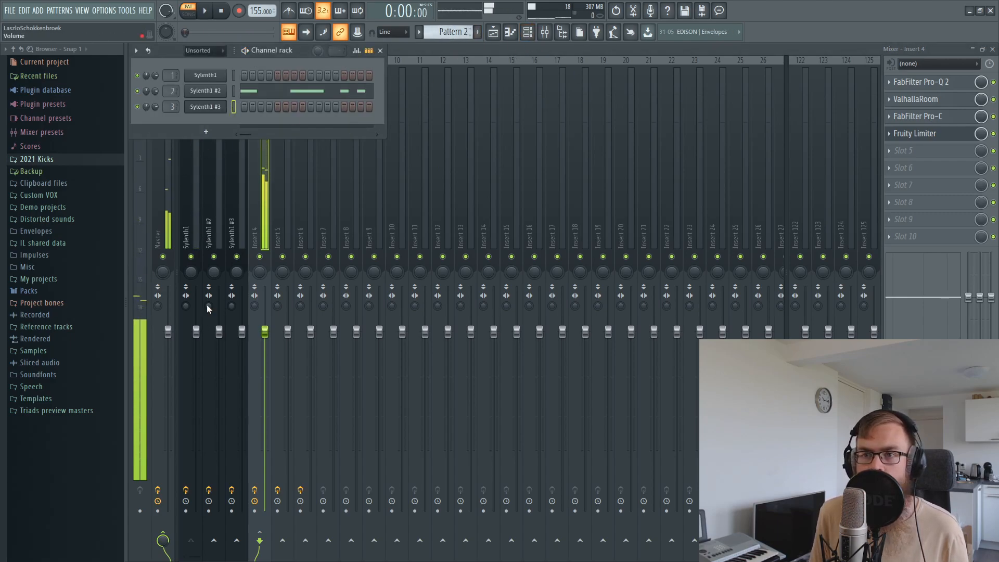
Sidechain Sylenth1 #2 to Insert 5 and insert Fruity Limiter in its fourth effect slot, set to compressor mode
{"action": "left_click", "coordinate": [207, 205]}
{"action": "left_click", "coordinate": [282, 541]}
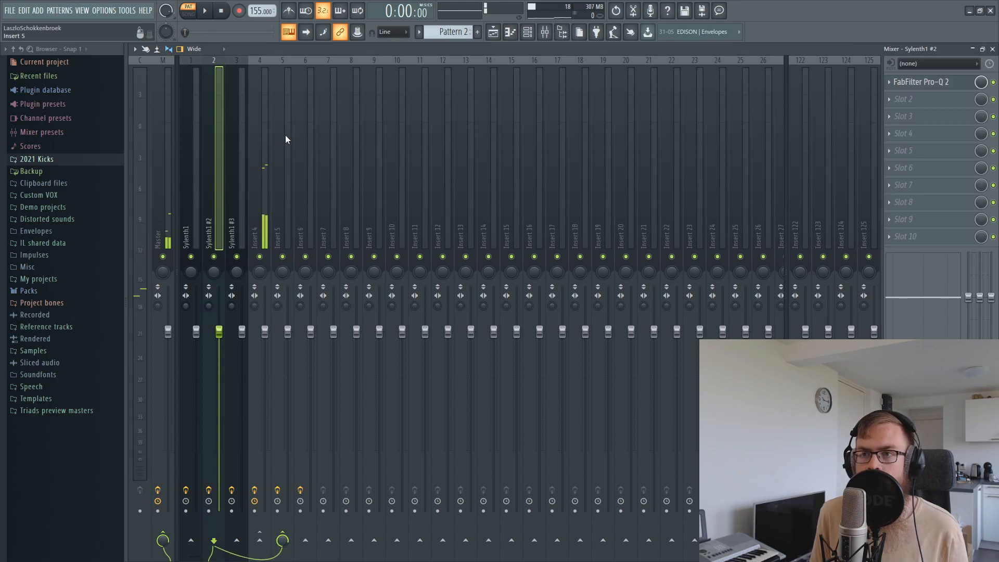
{"action": "left_click", "coordinate": [286, 151]}
{"action": "left_click", "coordinate": [891, 133]}
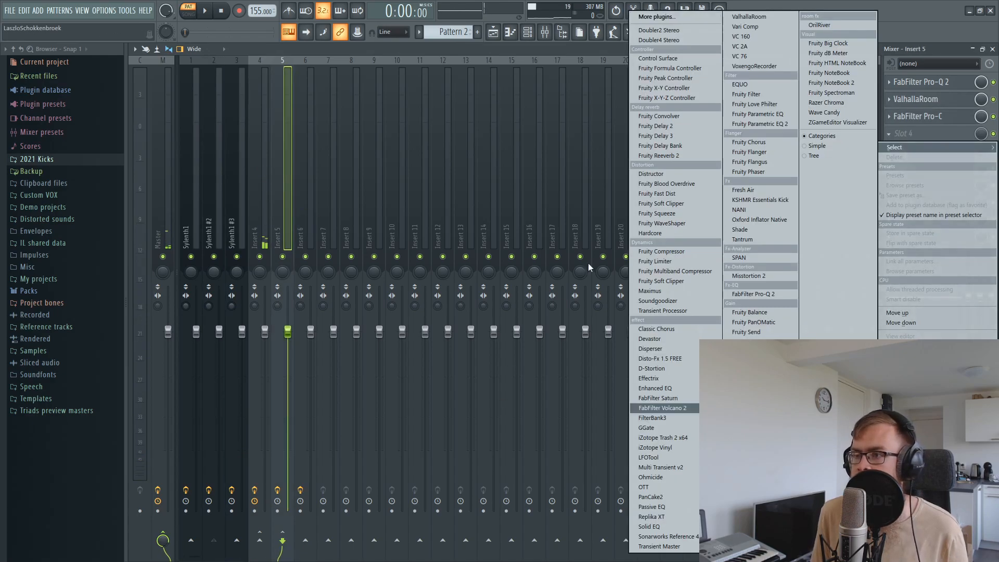
{"action": "left_click", "coordinate": [656, 262]}
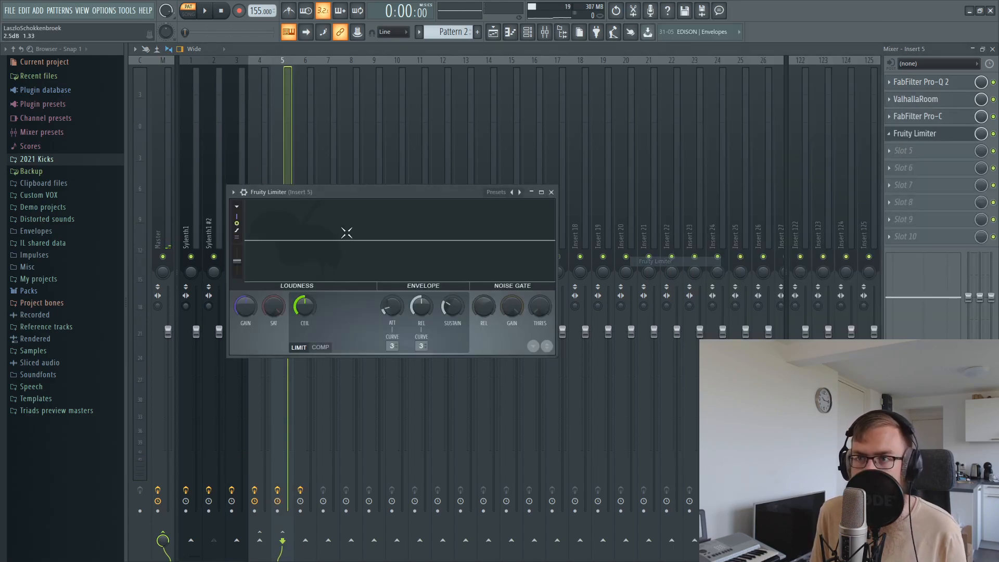
{"action": "left_click_drag", "start_coordinate": [391, 198], "coordinate": [434, 176]}
{"action": "left_click", "coordinate": [363, 326]}
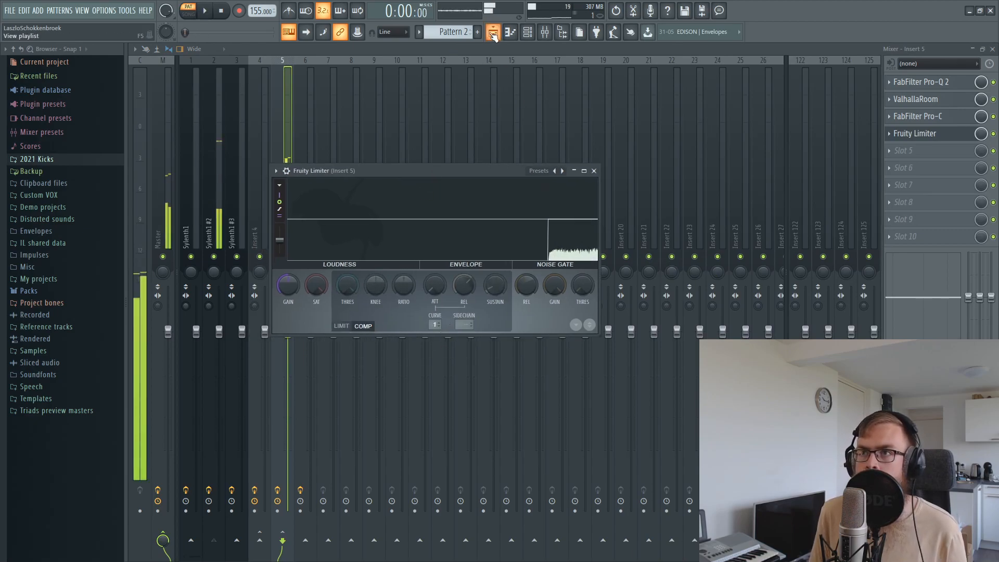
Loop bar 3 around the Pattern 2 clips in the playlist and play it in song mode while viewing the mixer
{"action": "key", "text": "F5"}
{"action": "left_click", "coordinate": [324, 72]}
{"action": "left_click_drag", "start_coordinate": [321, 73], "coordinate": [409, 74]}
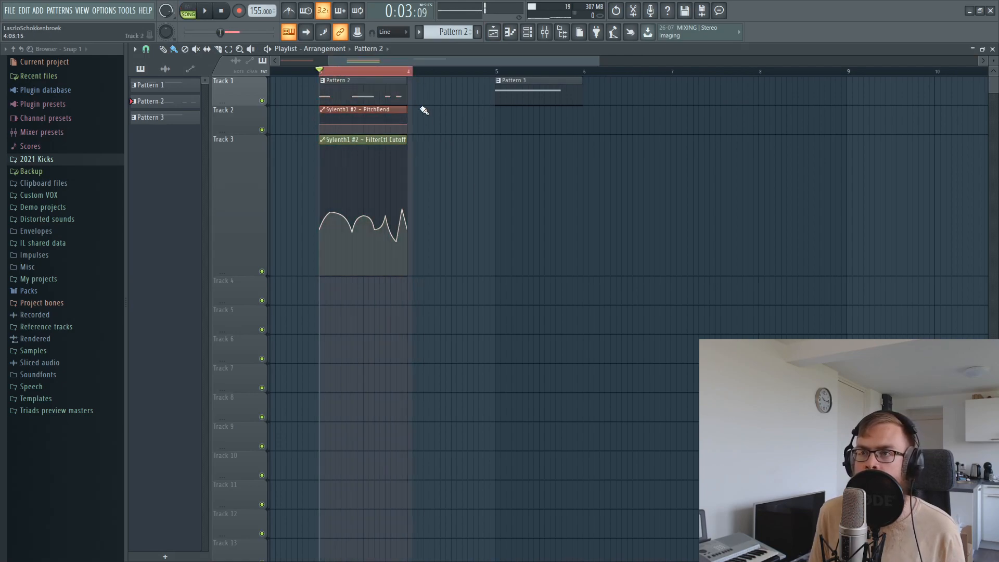
{"action": "left_click", "coordinate": [546, 33]}
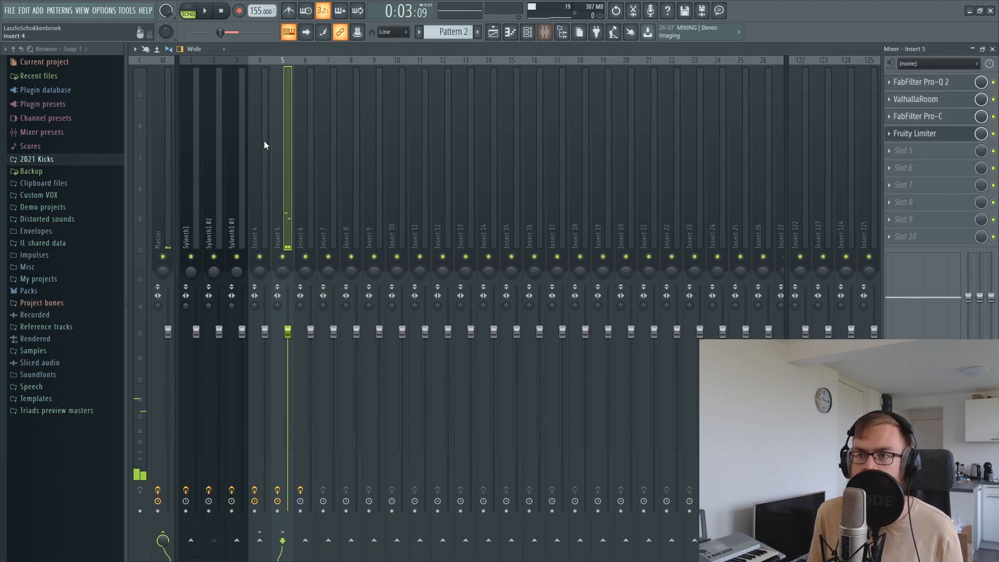
{"action": "key", "text": "space"}
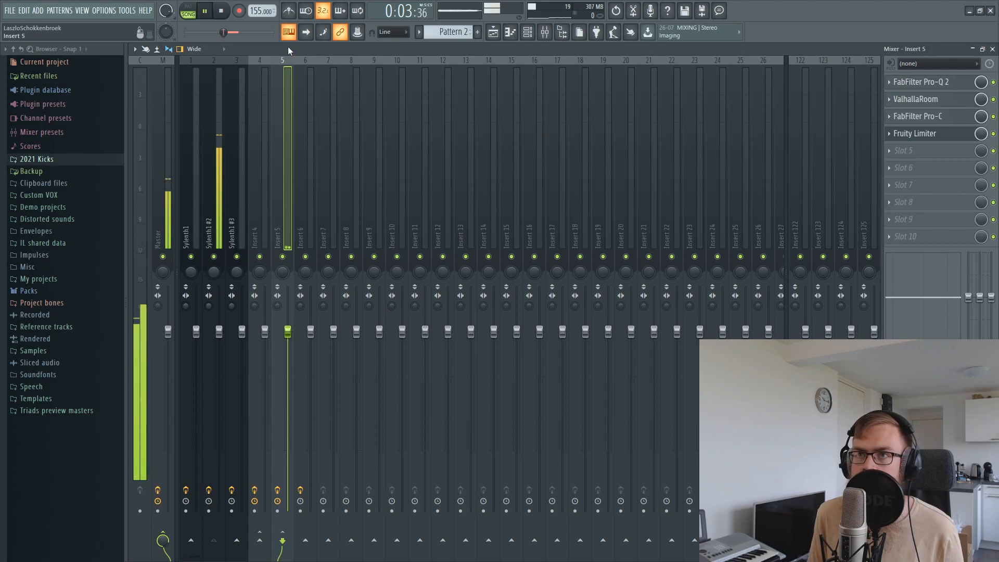
Set Insert 5's Fruity Limiter to sidechain input 1, lower its compressor threshold and raise the knee while the loop plays
{"action": "left_click", "coordinate": [931, 137]}
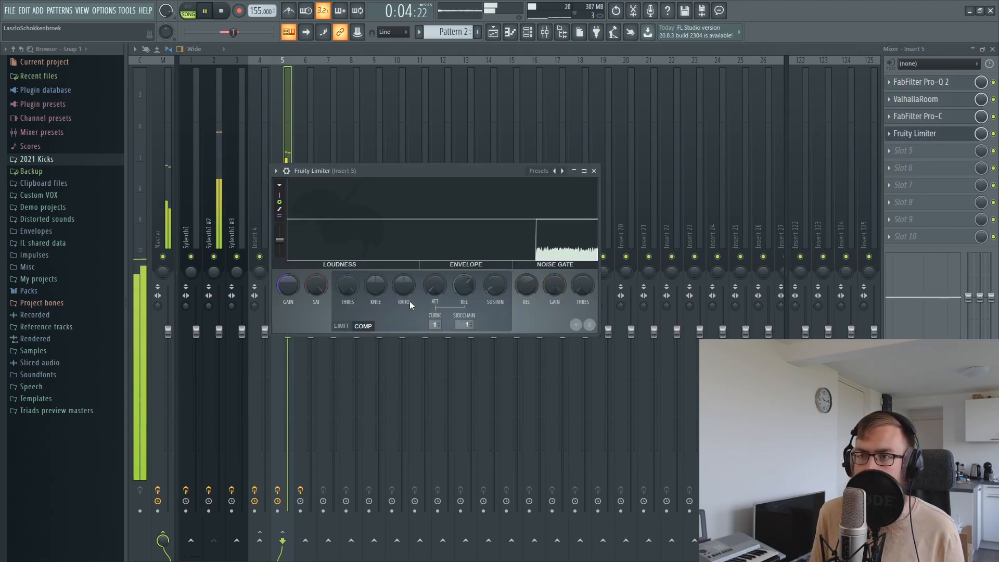
{"action": "mouse_move", "coordinate": [347, 285]}
{"action": "left_mouse_down"}
{"action": "mouse_move", "coordinate": [347, 344]}
{"action": "mouse_move", "coordinate": [345, 295]}
{"action": "left_mouse_up"}
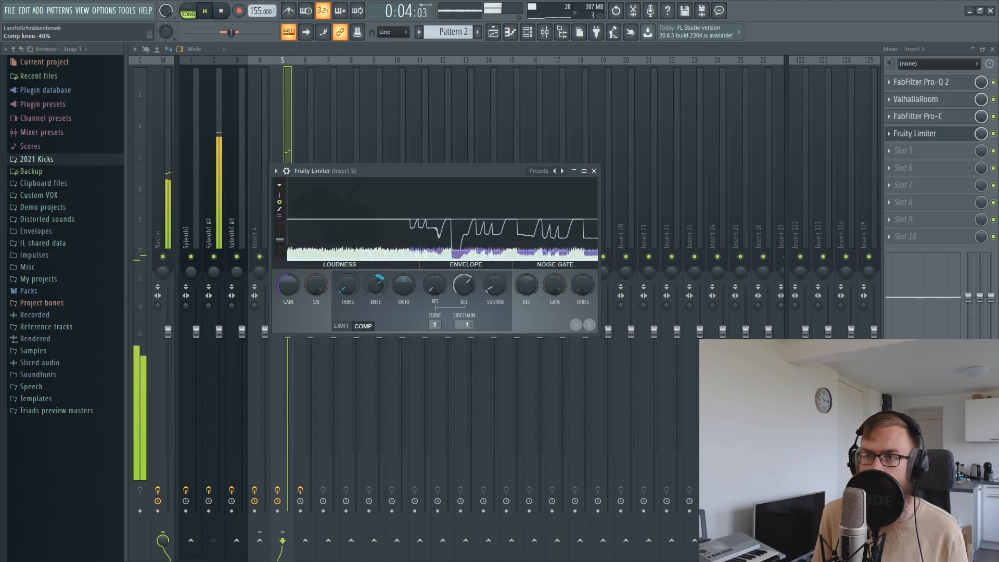
{"action": "left_click_drag", "start_coordinate": [375, 288], "coordinate": [353, 297]}
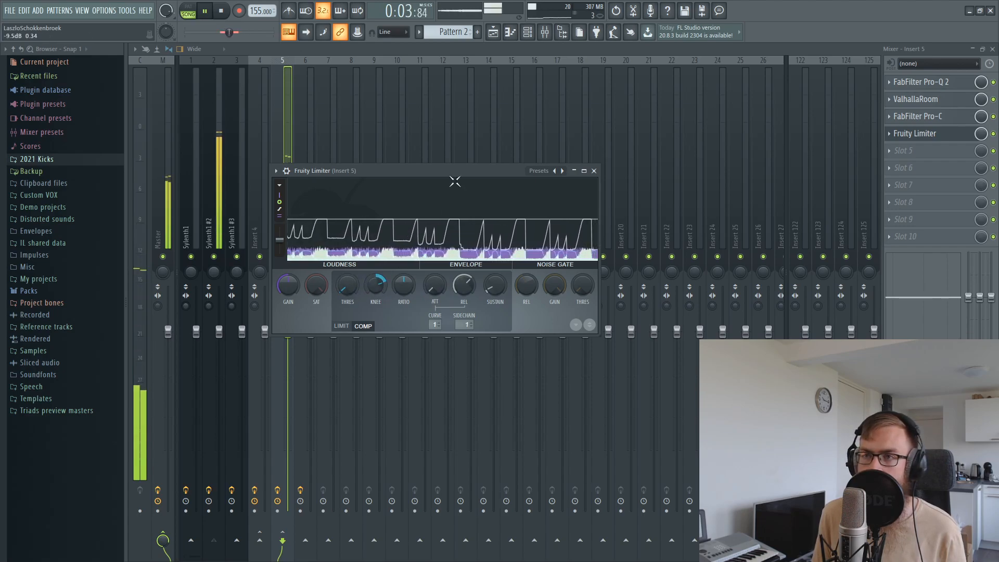
{"action": "key", "text": "space"}
Move the playlist's loop selection to bars 5 and 6, covering the Pattern 3 clip
{"action": "key", "text": "F5"}
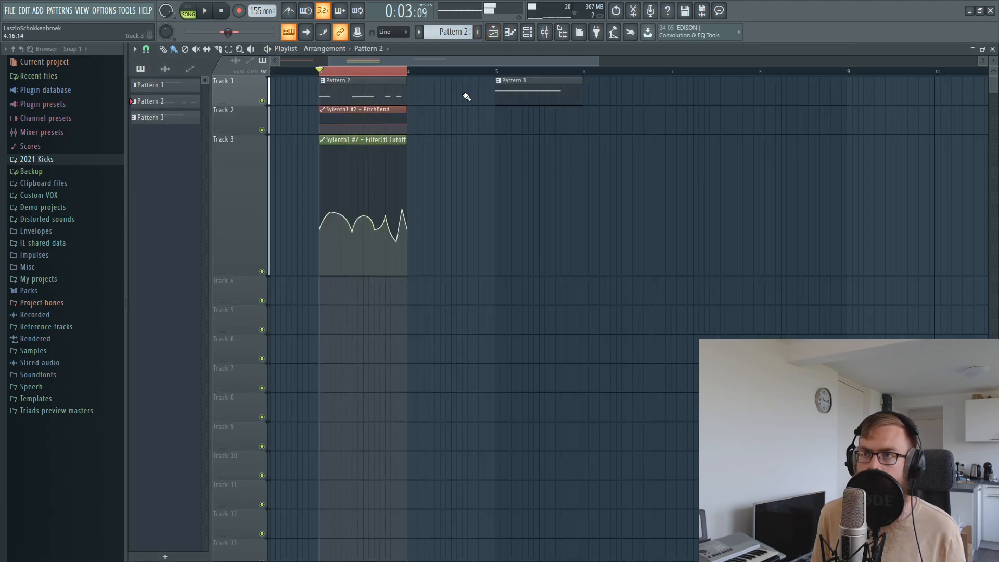
{"action": "left_click", "coordinate": [496, 72]}
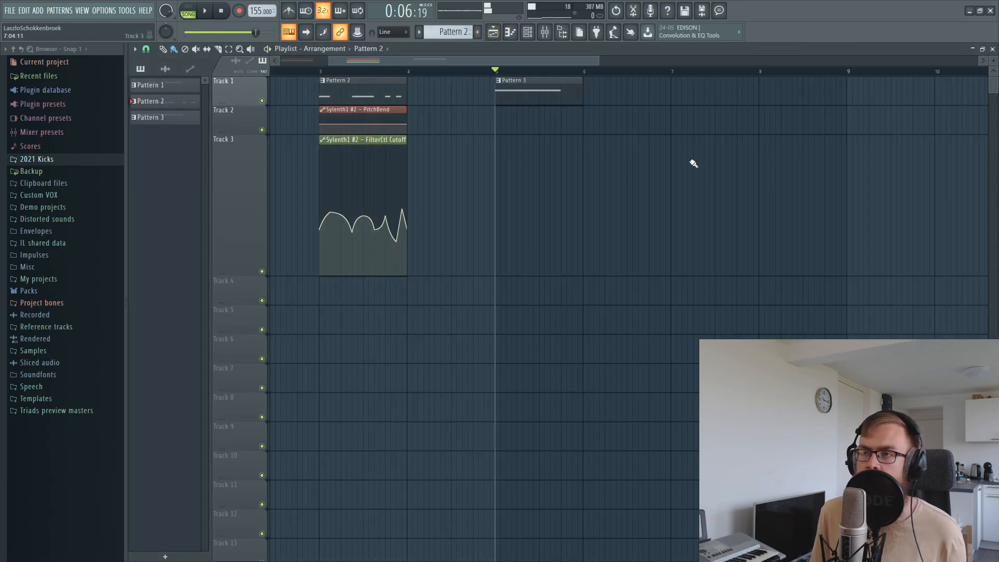
{"action": "left_click_drag", "start_coordinate": [499, 70], "coordinate": [670, 83]}
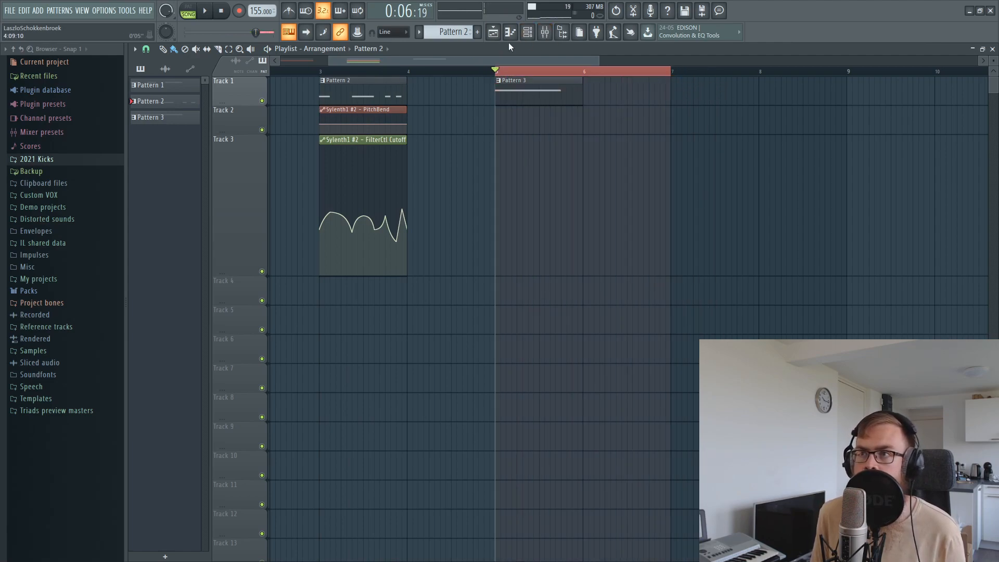
Sidechain Sylenth1 #3 to Insert 6 and insert Fruity Limiter in its fourth effect slot, set to compressor mode
{"action": "left_click", "coordinate": [544, 33]}
{"action": "left_click", "coordinate": [244, 223]}
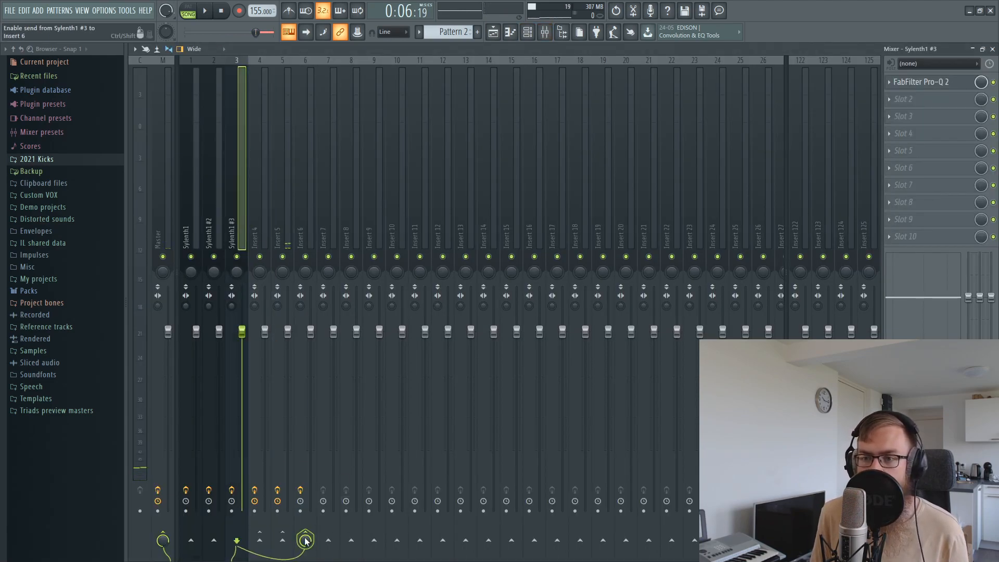
{"action": "left_click", "coordinate": [307, 135]}
{"action": "left_click", "coordinate": [900, 135]}
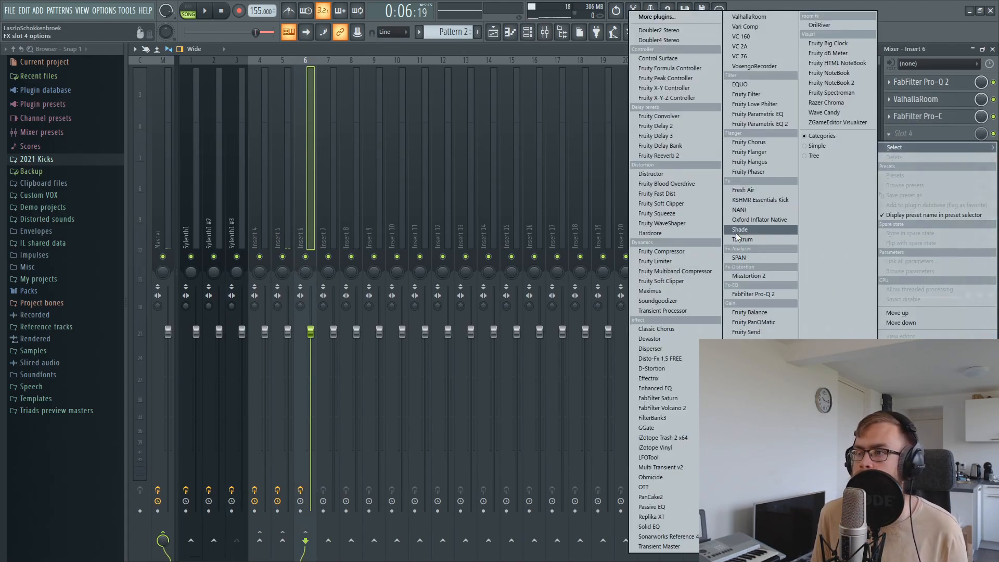
{"action": "left_click", "coordinate": [677, 281]}
{"action": "left_click", "coordinate": [239, 266]}
Set the Insert 6 limiter's threshold to -60 dB, raise its knee, lengthen its release to about 1031 ms, and listen to the loop
{"action": "left_click_drag", "start_coordinate": [224, 225], "coordinate": [224, 281]}
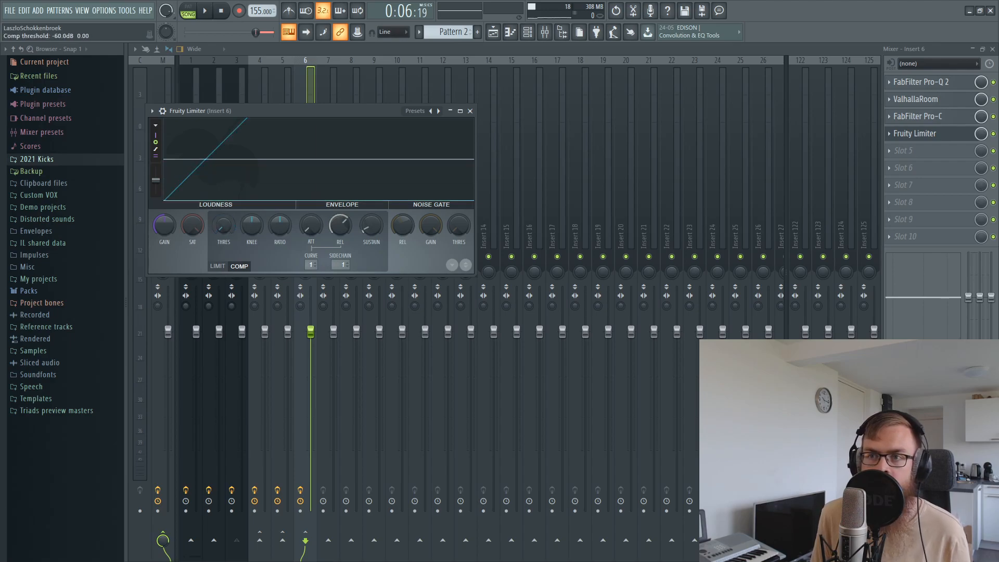
{"action": "key", "text": "space"}
{"action": "left_click_drag", "start_coordinate": [254, 224], "coordinate": [254, 203]}
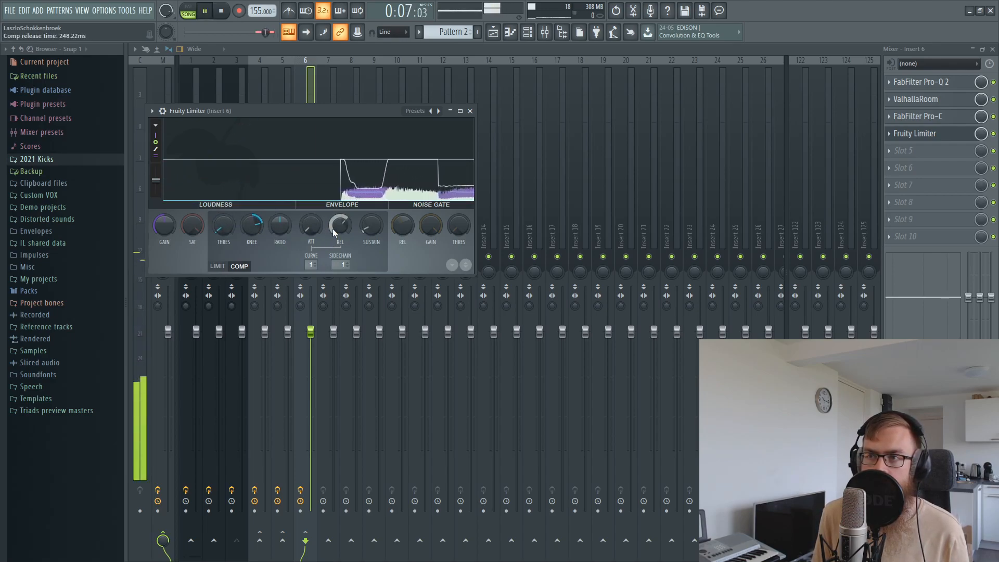
{"action": "key", "text": "space"}
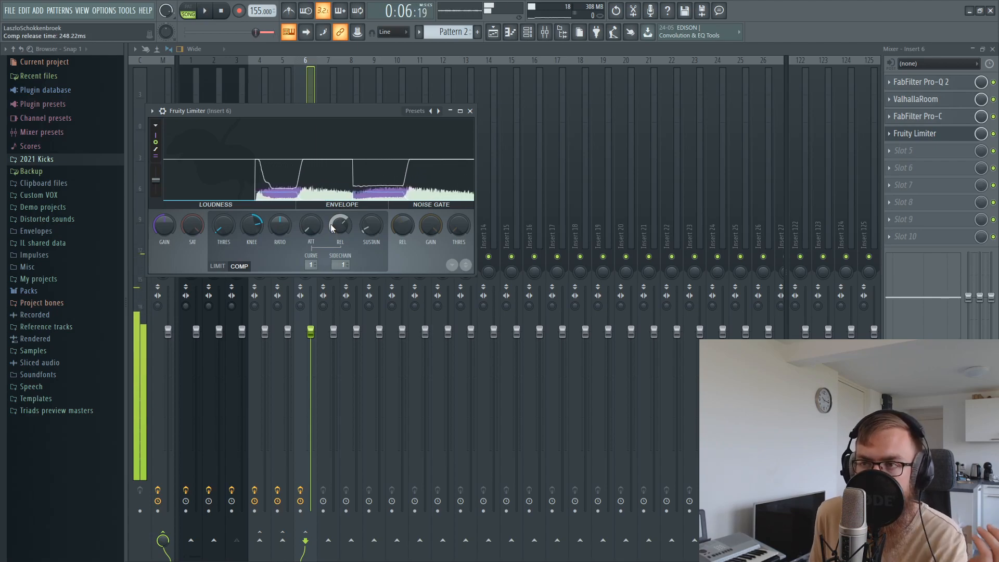
{"action": "left_click_drag", "start_coordinate": [340, 226], "coordinate": [341, 216]}
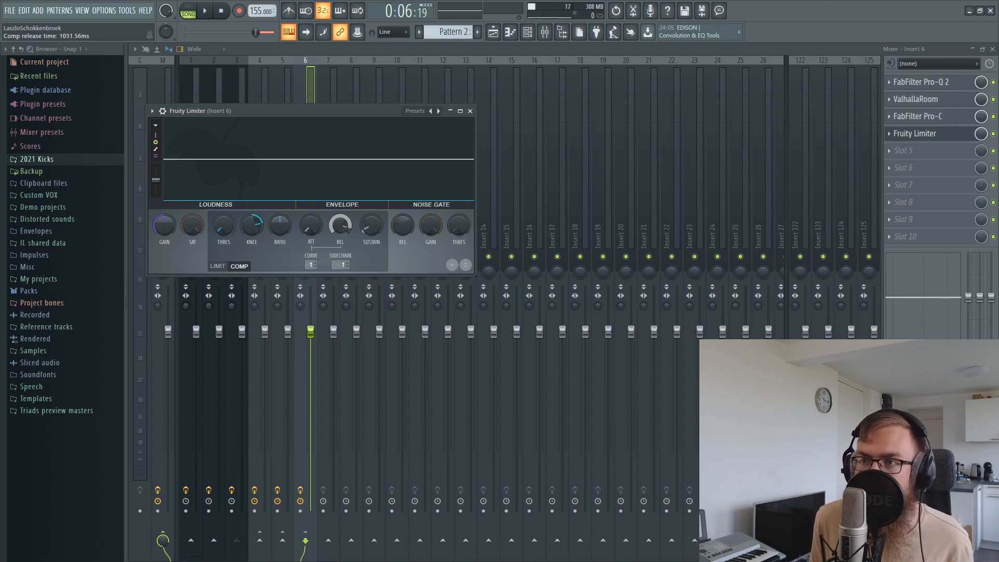
{"action": "key", "text": "space"}
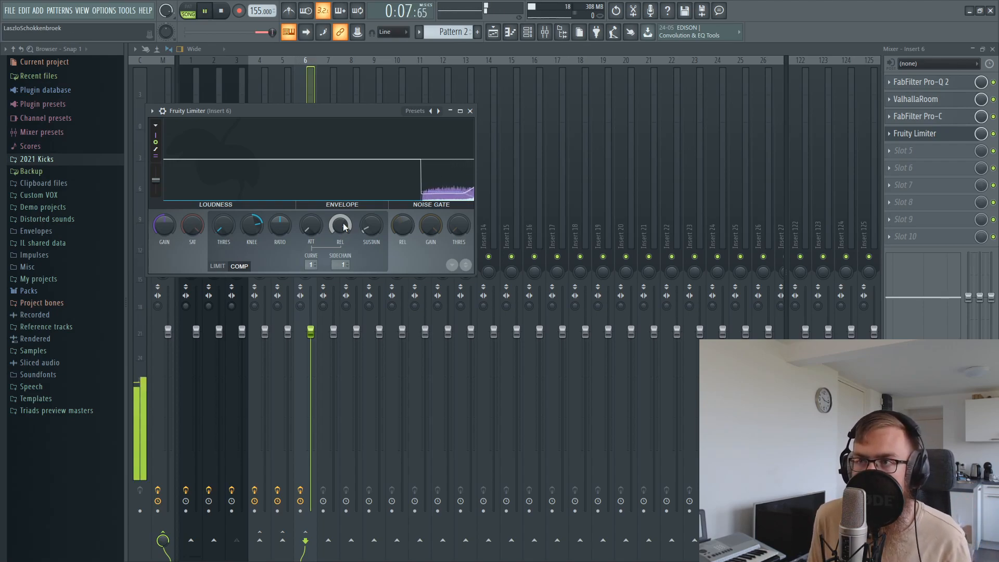
{"action": "key", "text": "space"}
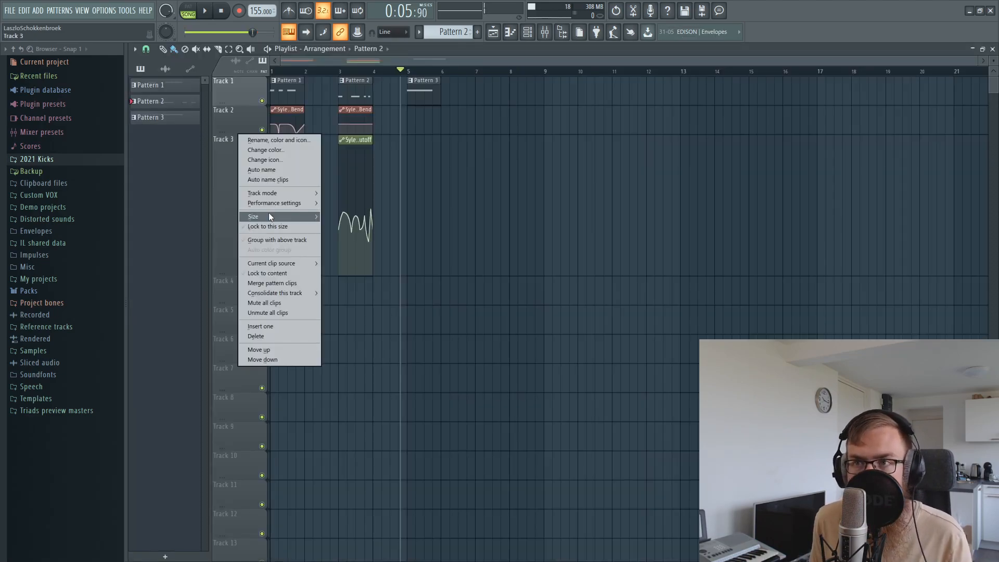
Reduce Track 3's height and move the Pattern 1 and Sylenth1 PitchBend clips to the start of bar 1
{"action": "left_click", "coordinate": [338, 236]}
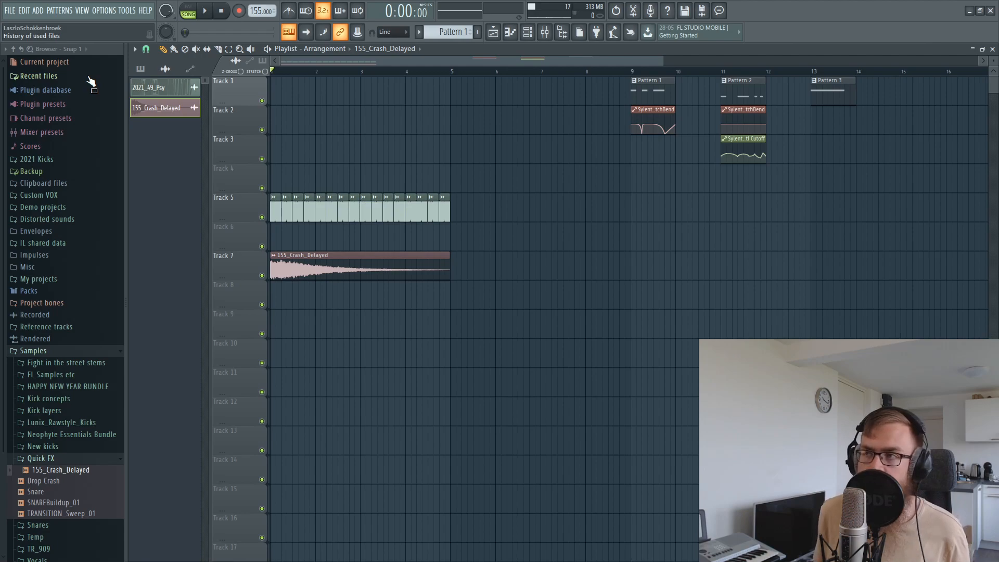
{"action": "left_click_drag", "start_coordinate": [606, 143], "coordinate": [293, 93]}
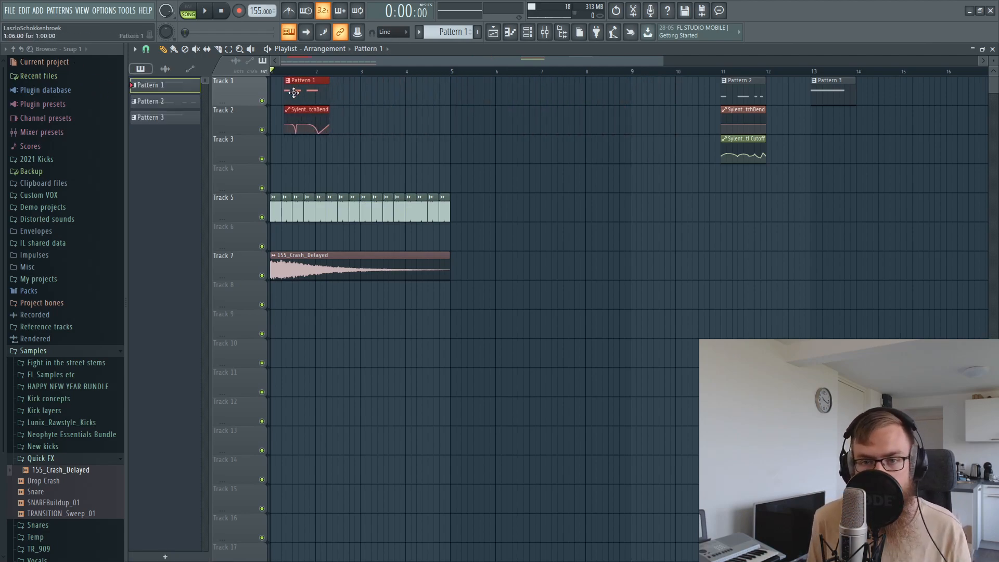
{"action": "left_click", "coordinate": [66, 350]}
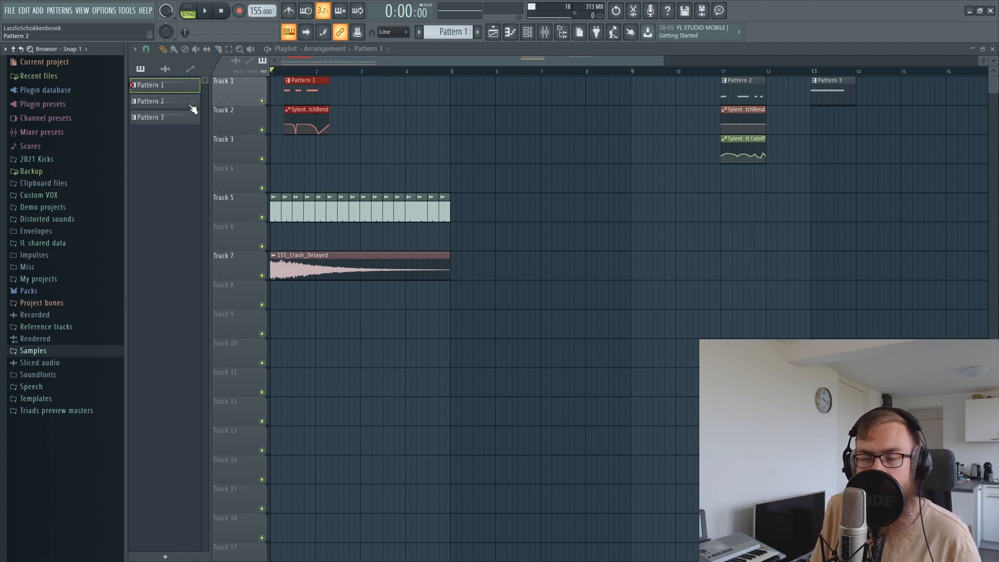
{"action": "left_click", "coordinate": [404, 134]}
{"action": "left_click_drag", "start_coordinate": [326, 146], "coordinate": [298, 98]}
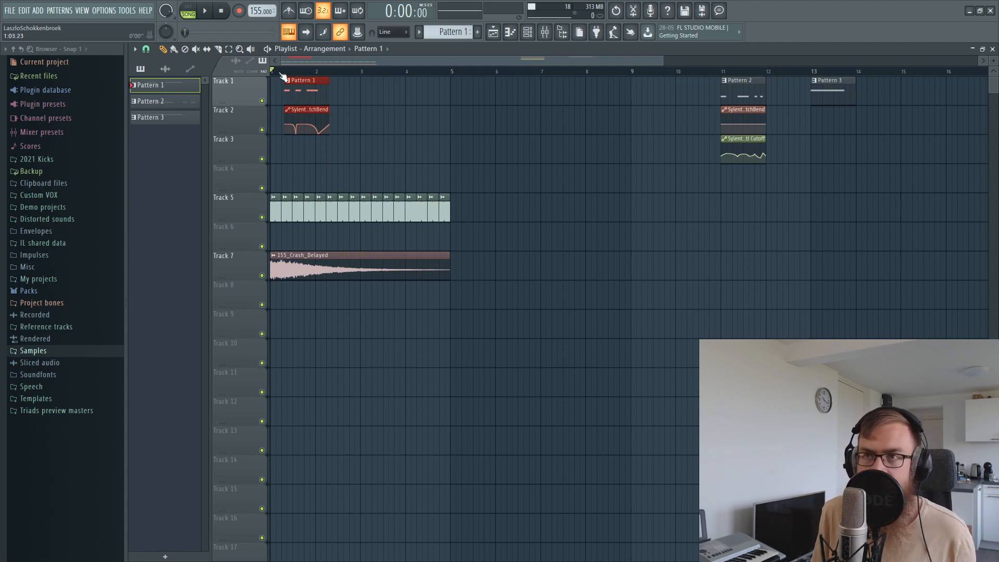
{"action": "scroll", "coordinate": [281, 75], "scroll_direction": "up", "scroll_amount": 5}
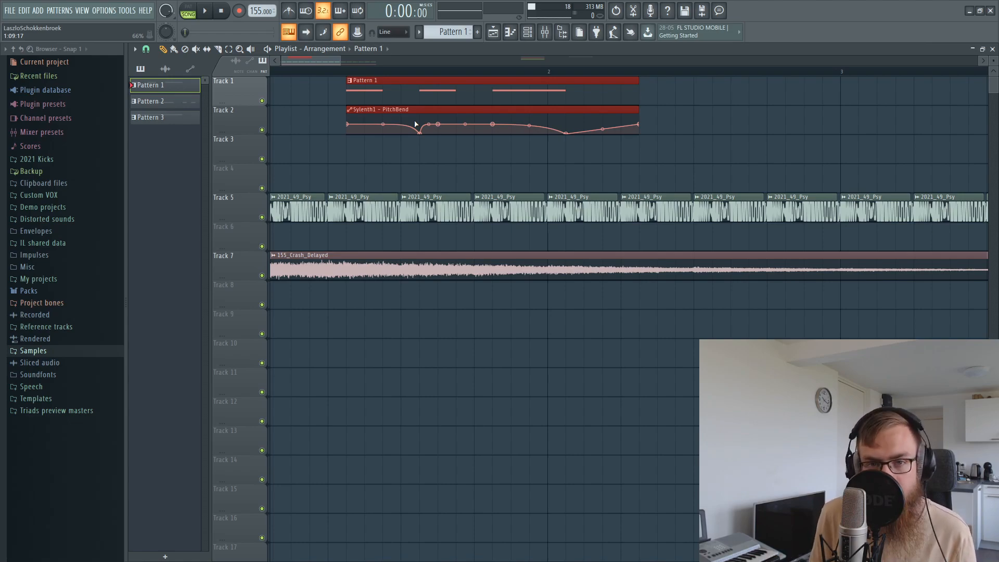
{"action": "left_click_drag", "start_coordinate": [400, 111], "coordinate": [435, 92]}
{"action": "right_click", "coordinate": [383, 161]}
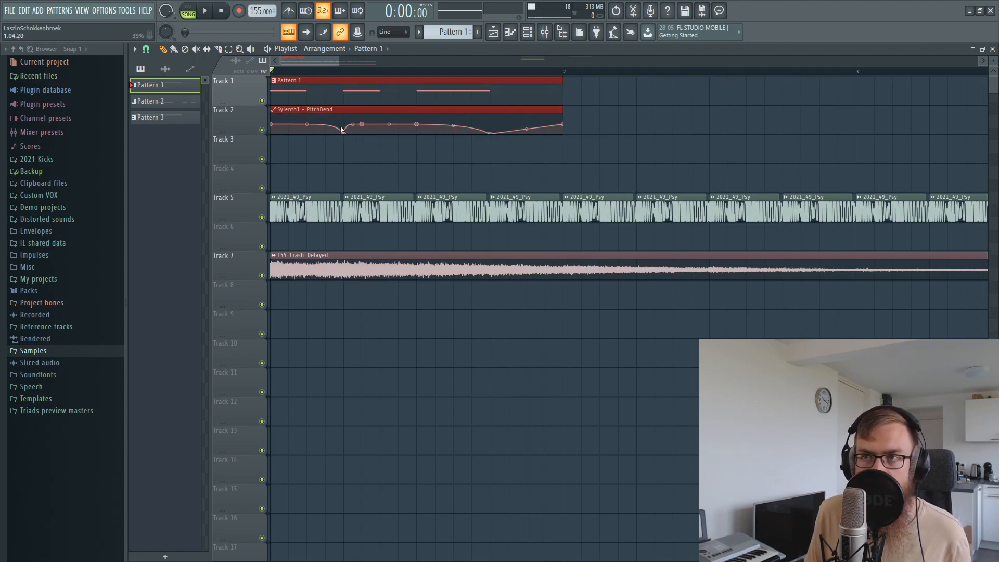
{"action": "left_click", "coordinate": [352, 164], "text": "ctrl"}
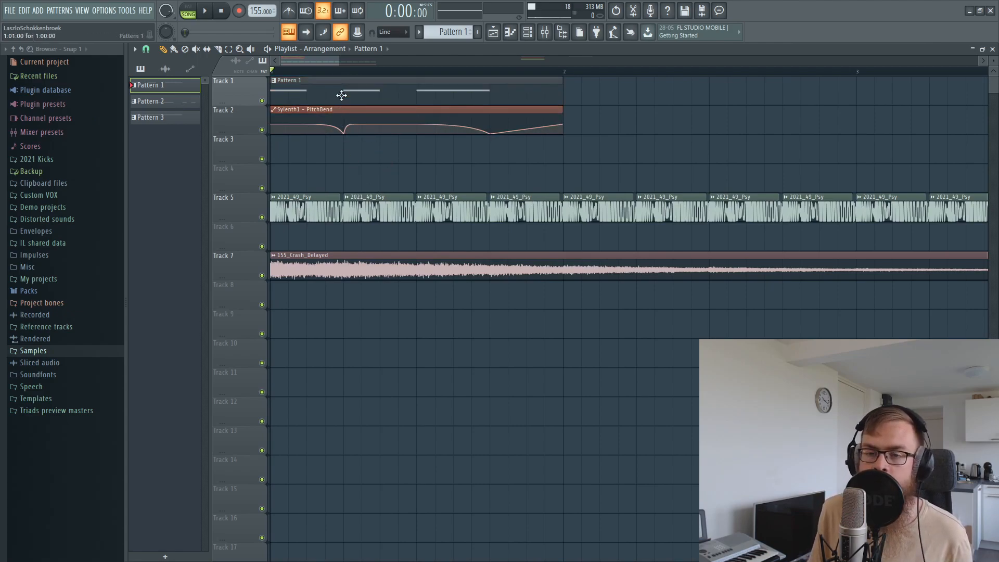
Delete the four intermediate control points of the Sylenth1 PitchBend automation clip on Track 2
{"action": "right_click", "coordinate": [344, 132]}
{"action": "left_click", "coordinate": [372, 145]}
{"action": "right_click", "coordinate": [362, 125]}
{"action": "left_click", "coordinate": [395, 140]}
{"action": "right_click", "coordinate": [417, 124]}
{"action": "left_click", "coordinate": [452, 140]}
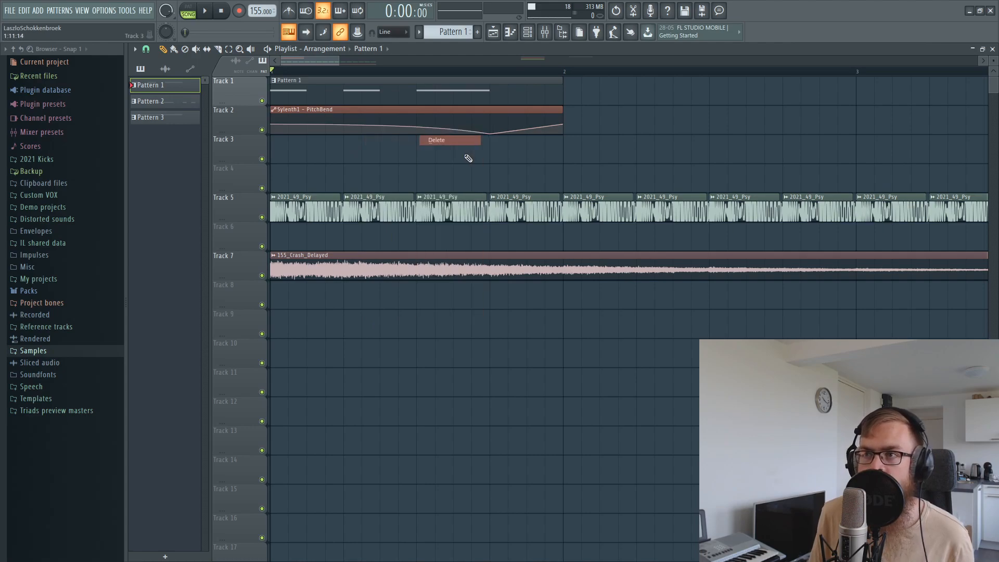
{"action": "right_click", "coordinate": [489, 133]}
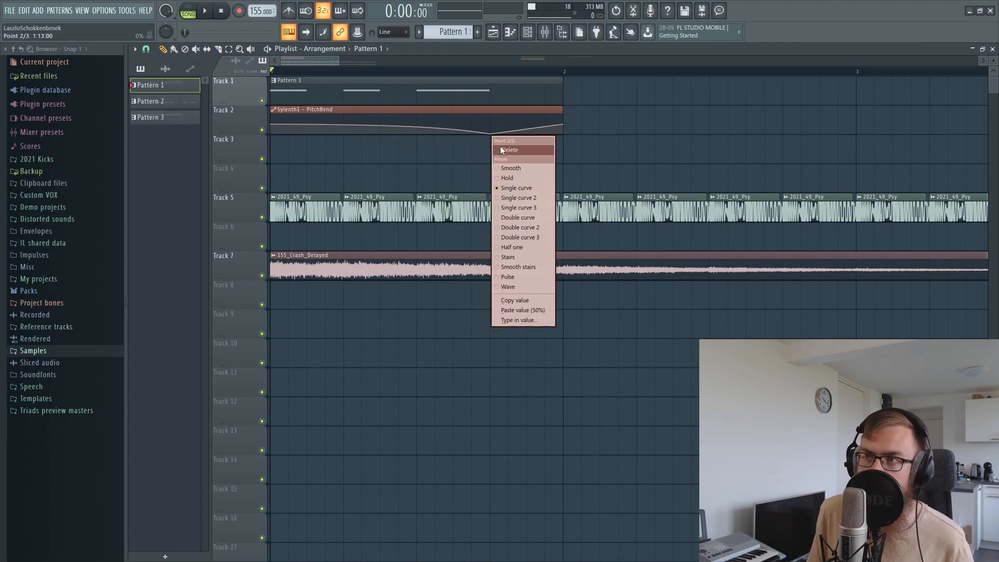
{"action": "left_click", "coordinate": [497, 147]}
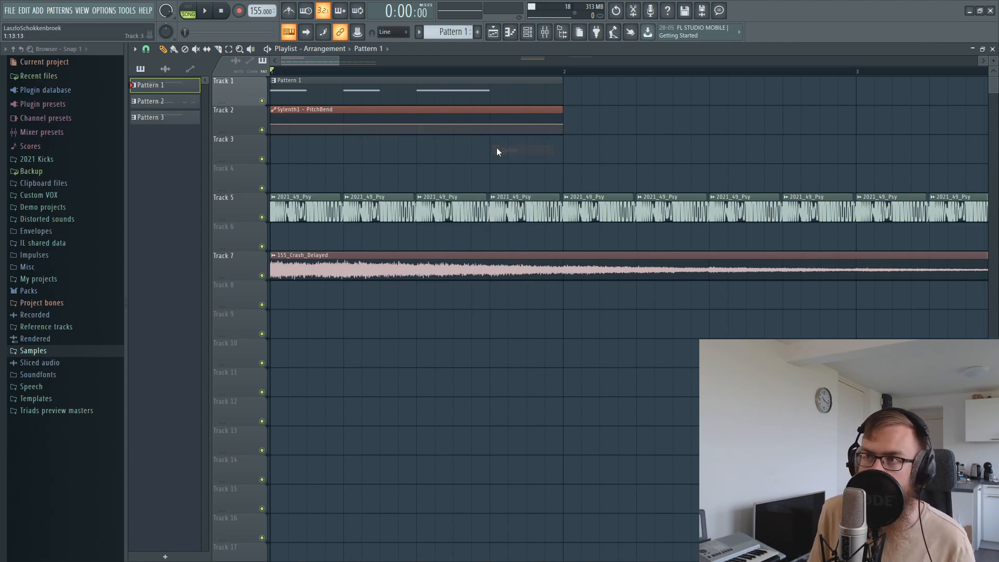
Delete the three existing Sylenth1 notes from Pattern 1 and reopen the empty piano roll for Sylenth1
{"action": "double_click", "coordinate": [411, 93]}
{"action": "left_click_drag", "start_coordinate": [362, 185], "coordinate": [331, 142]}
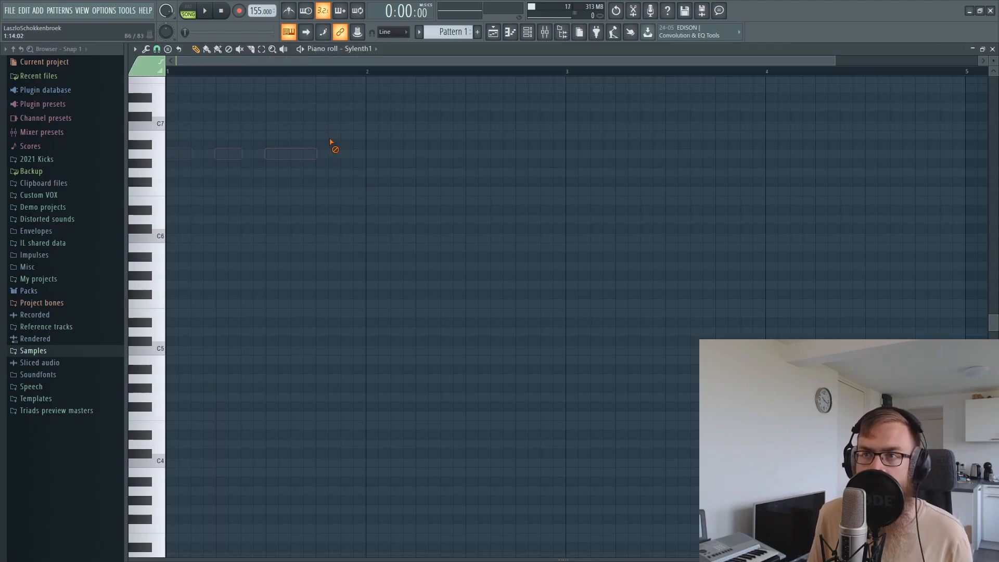
{"action": "left_click", "coordinate": [492, 34]}
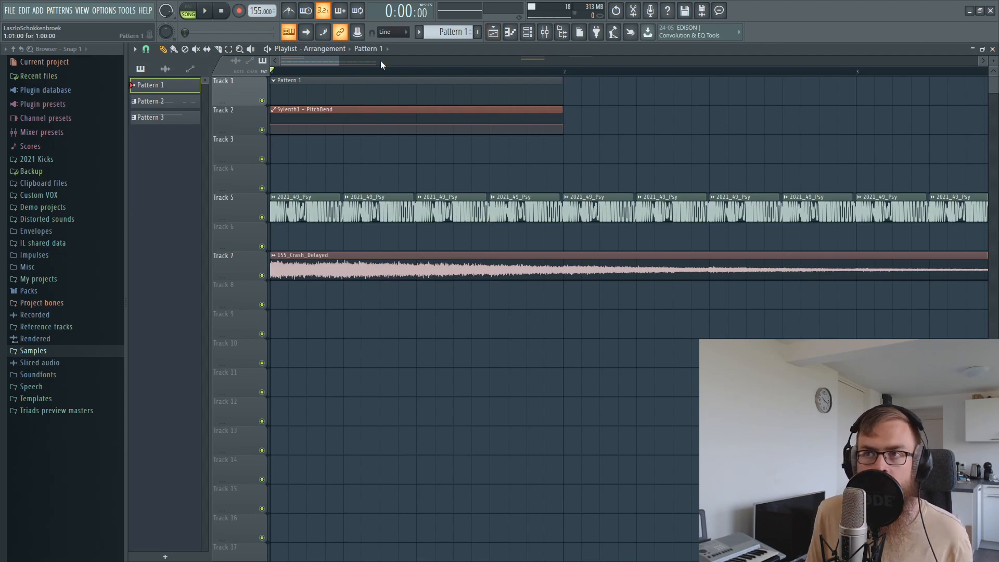
{"action": "double_click", "coordinate": [333, 87]}
{"action": "right_click", "coordinate": [224, 74]}
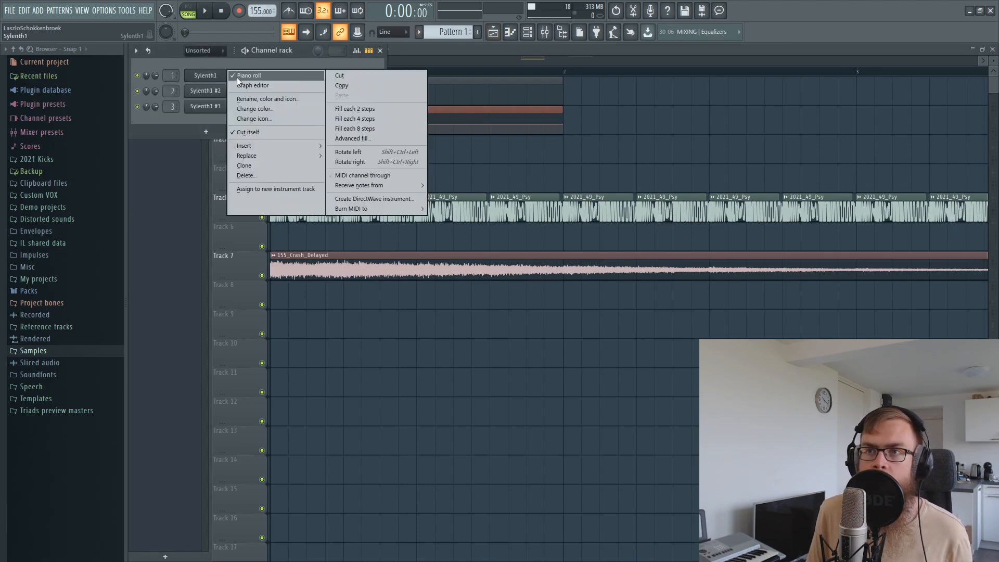
{"action": "left_click", "coordinate": [239, 76]}
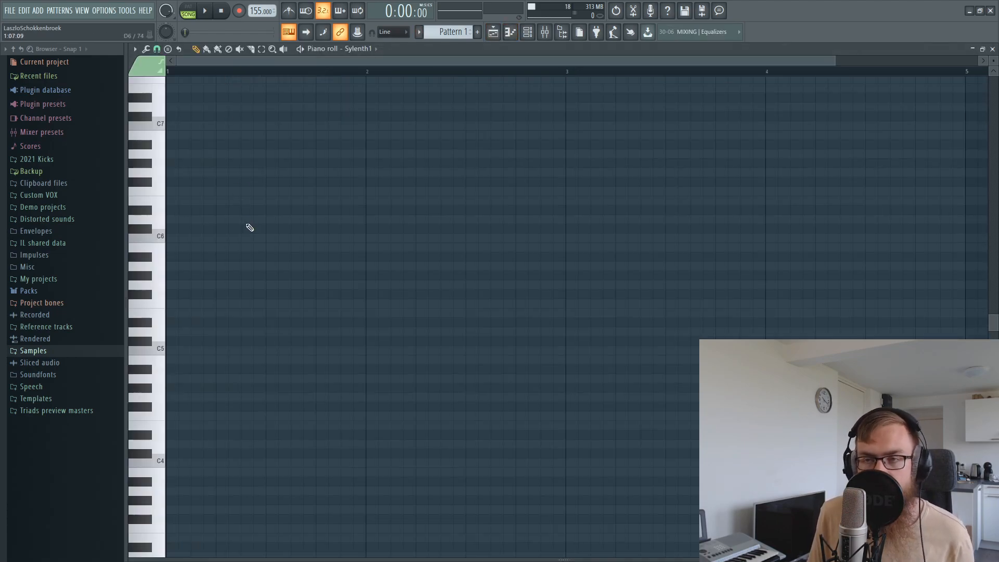
{"action": "key", "text": "space"}
{"action": "key", "text": "space"}
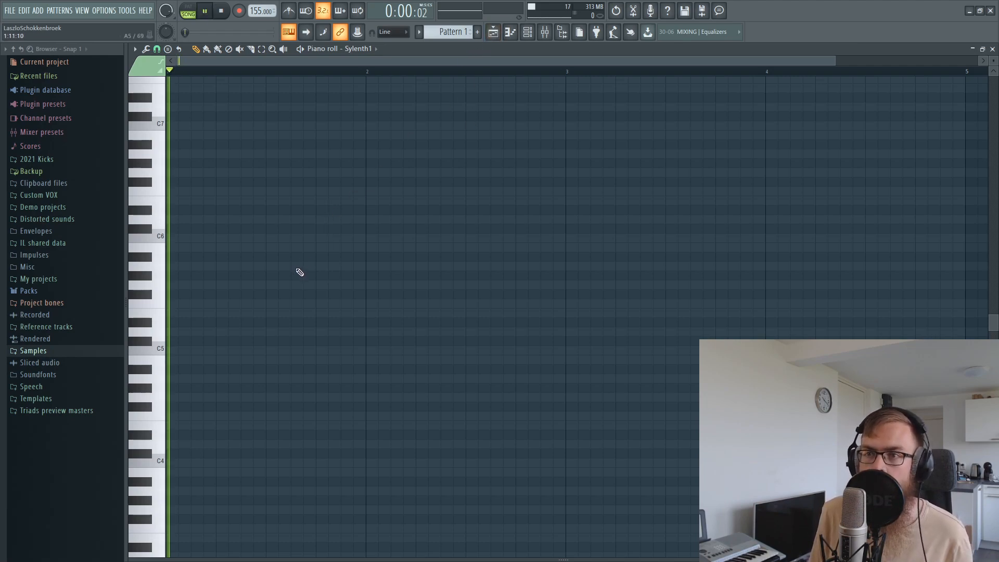
Draw a rhythmic A6 phrase with a short note at 1:15 and notes at 2:01, 2:03, 2:05, 2:07 and 2:09
{"action": "key", "text": "space"}
{"action": "left_click", "coordinate": [340, 266]}
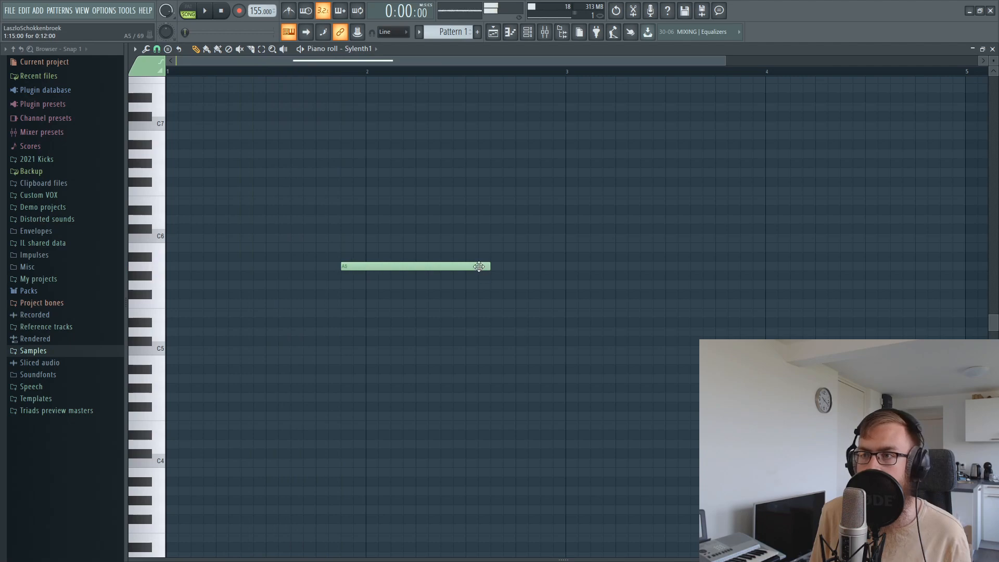
{"action": "left_click_drag", "start_coordinate": [485, 268], "coordinate": [352, 152]}
{"action": "key", "text": "space"}
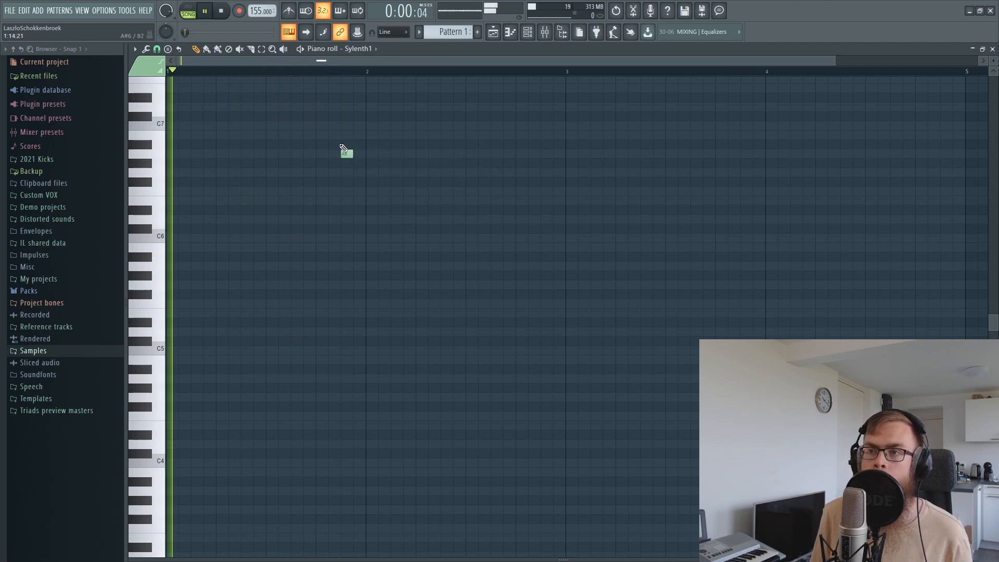
{"action": "key", "text": "space"}
{"action": "left_click", "coordinate": [372, 155]}
{"action": "left_click", "coordinate": [380, 154]}
{"action": "right_click", "coordinate": [381, 155]}
{"action": "left_click", "coordinate": [398, 154]}
{"action": "mouse_move", "coordinate": [376, 154]}
{"action": "left_mouse_down"}
{"action": "mouse_move", "coordinate": [391, 154]}
{"action": "mouse_move", "coordinate": [374, 140]}
{"action": "mouse_move", "coordinate": [426, 153]}
{"action": "mouse_move", "coordinate": [513, 150]}
{"action": "left_mouse_up"}
{"action": "left_click", "coordinate": [507, 145], "text": "ctrl"}
{"action": "right_click", "coordinate": [496, 154]}
{"action": "key", "text": "space"}
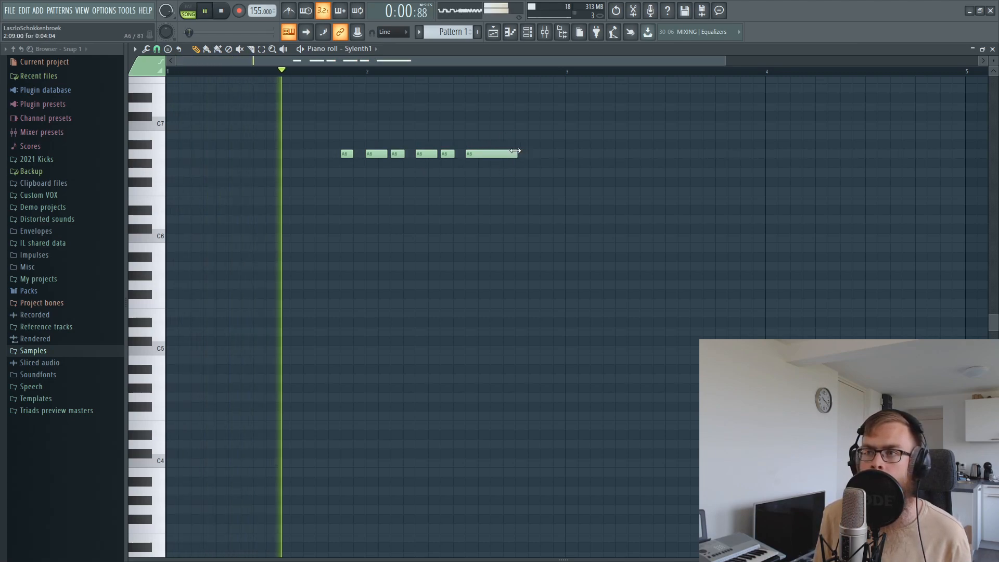
Lengthen the A6 note at 2:09 to about five steps, checking the phrase in playback
{"action": "key", "text": "space"}
{"action": "left_click_drag", "start_coordinate": [513, 151], "coordinate": [550, 152]}
{"action": "key", "text": "space"}
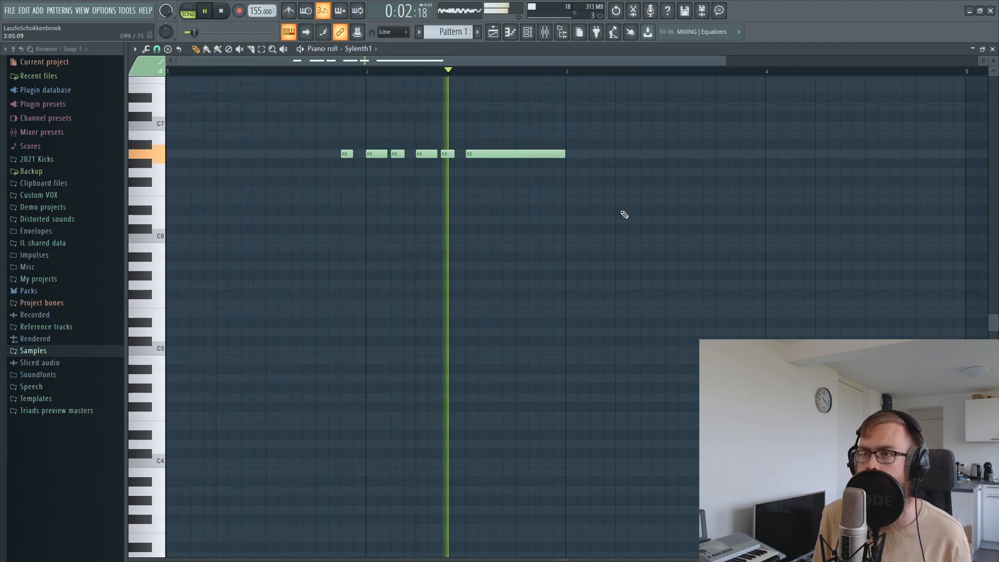
{"action": "key", "text": "ctrl+a"}
{"action": "left_click", "coordinate": [566, 208]}
{"action": "key", "text": "space"}
Duplicate the six-note A6 phrase two bars further along, starting at 3:15, and listen to it
{"action": "left_click_drag", "start_coordinate": [564, 153], "coordinate": [769, 159]}
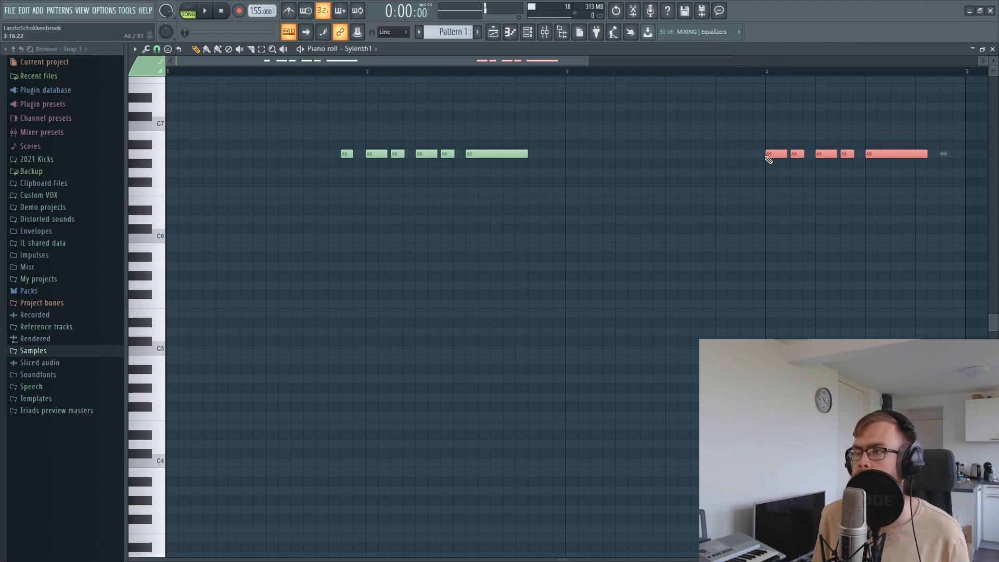
{"action": "key", "text": "Delete"}
{"action": "left_click_drag", "start_coordinate": [539, 176], "coordinate": [741, 157]}
{"action": "key", "text": "ctrl+d"}
{"action": "key", "text": "space"}
{"action": "scroll", "coordinate": [376, 89], "scroll_direction": "down", "scroll_amount": 3}
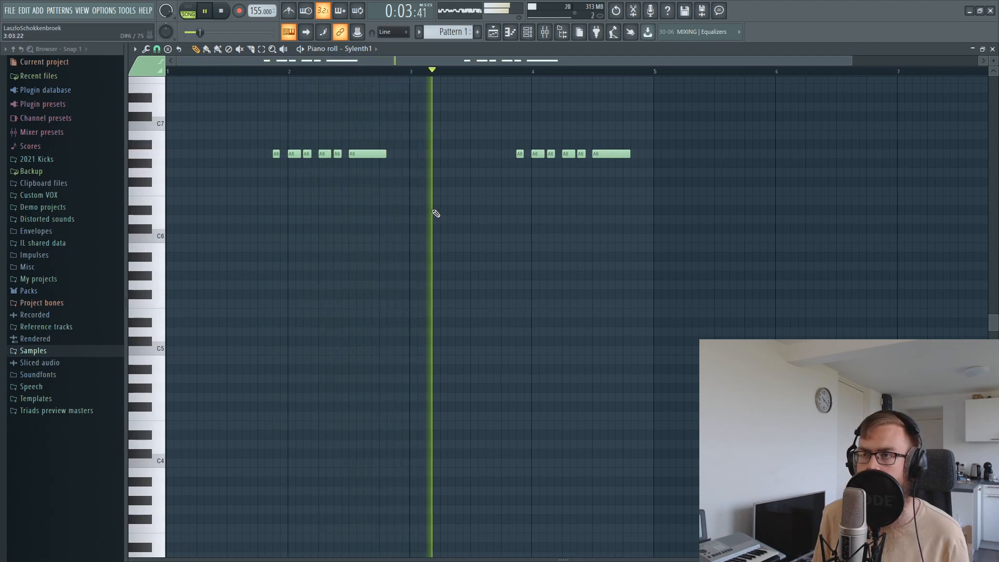
{"action": "key", "text": "space"}
Try an A5 note three steps long at 4:13 after the second phrase and return to the Playlist
{"action": "left_click", "coordinate": [625, 266]}
{"action": "left_click_drag", "start_coordinate": [632, 266], "coordinate": [634, 199]}
{"action": "left_click", "coordinate": [492, 32]}
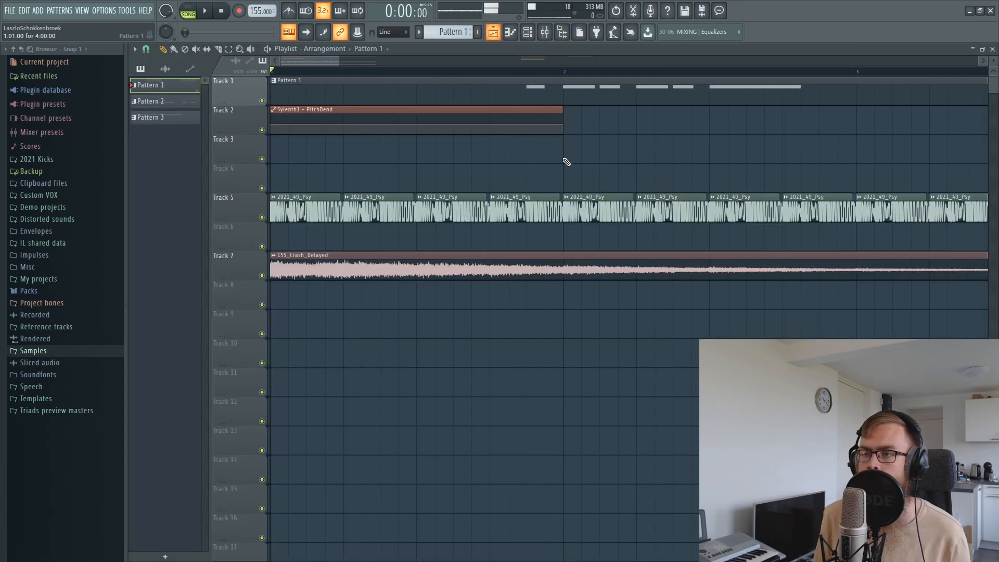
Delete the last 2021_49_Psy kick clip at the end of bar 4 on Track 5
{"action": "scroll", "coordinate": [525, 97], "scroll_direction": "down", "scroll_amount": 3}
{"action": "scroll", "coordinate": [510, 74], "scroll_direction": "down", "scroll_amount": 4}
{"action": "scroll", "coordinate": [773, 200], "scroll_direction": "up", "scroll_amount": 2}
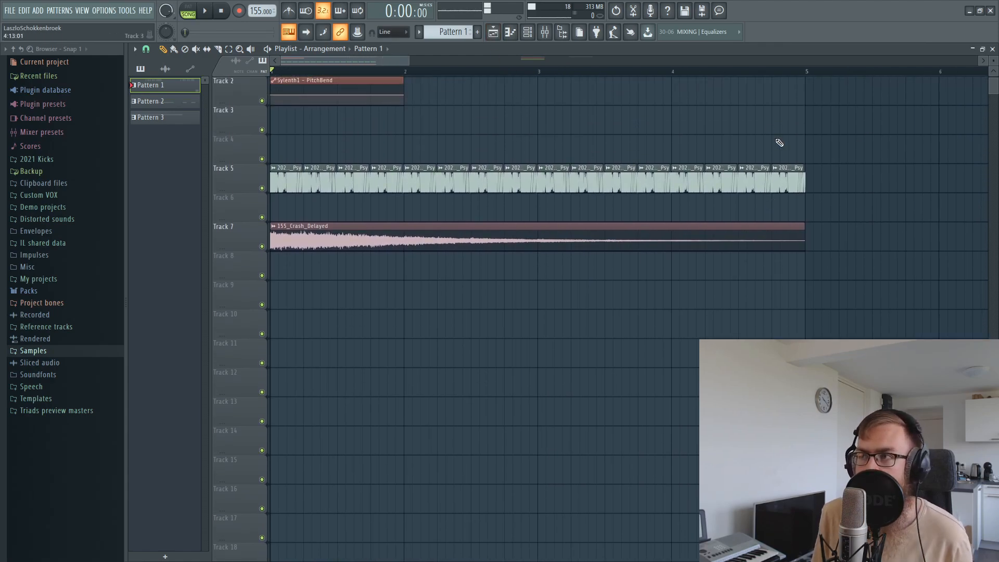
{"action": "right_click", "coordinate": [789, 179]}
{"action": "scroll", "coordinate": [749, 178], "scroll_direction": "up", "scroll_amount": 1}
Extend the Sylenth1 PitchBend automation to the end of bar 4 and paste the copied 50% value onto its end point
{"action": "right_click", "coordinate": [405, 125]}
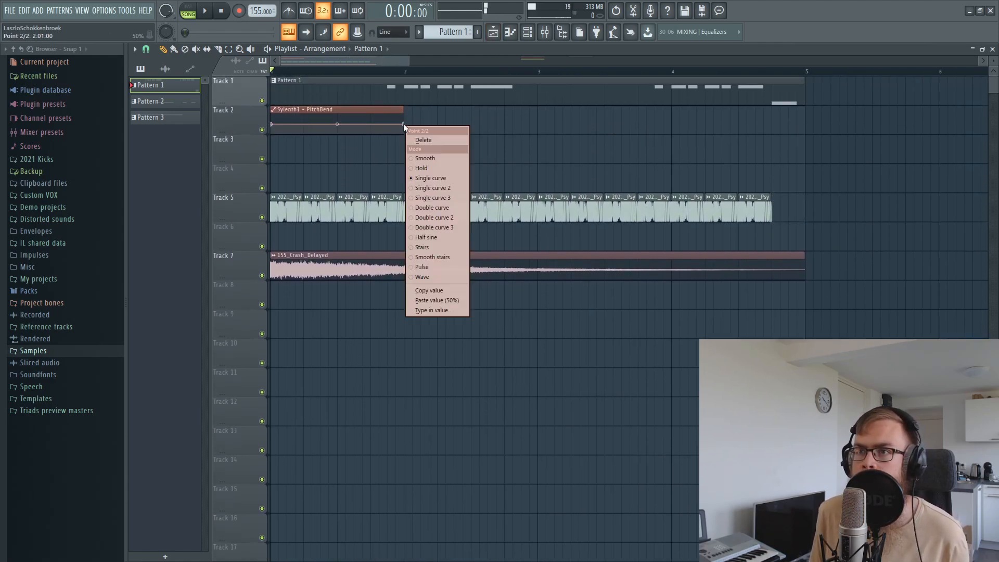
{"action": "left_click", "coordinate": [446, 290]}
{"action": "left_click_drag", "start_coordinate": [408, 125], "coordinate": [808, 127]}
{"action": "right_click", "coordinate": [807, 125]}
{"action": "left_click", "coordinate": [839, 300]}
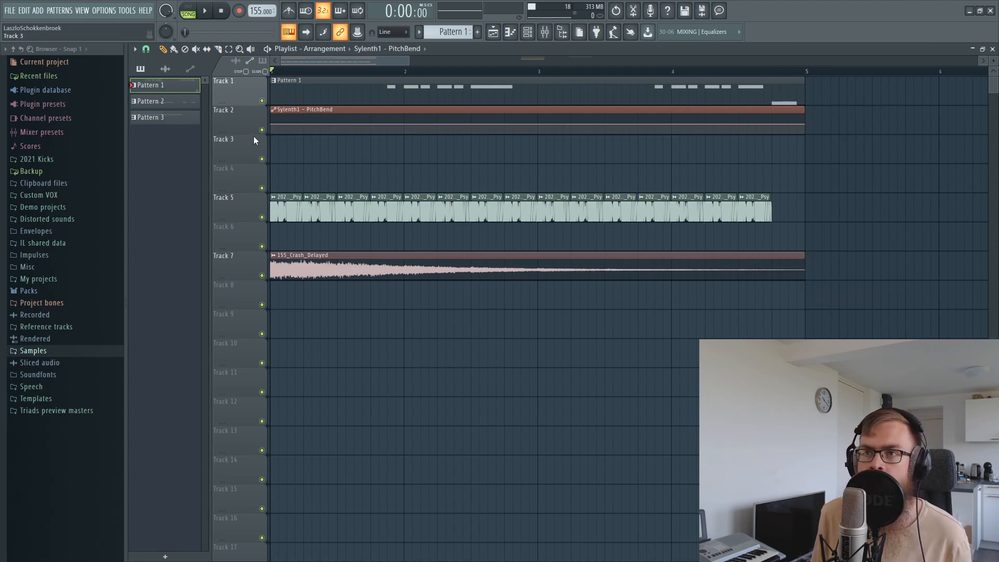
Lower the 2021_49_Psy and 155_Crash_Delayed mixer levels together, bringing the kick to about -11.6 dB, and play the arrangement
{"action": "left_click", "coordinate": [545, 33]}
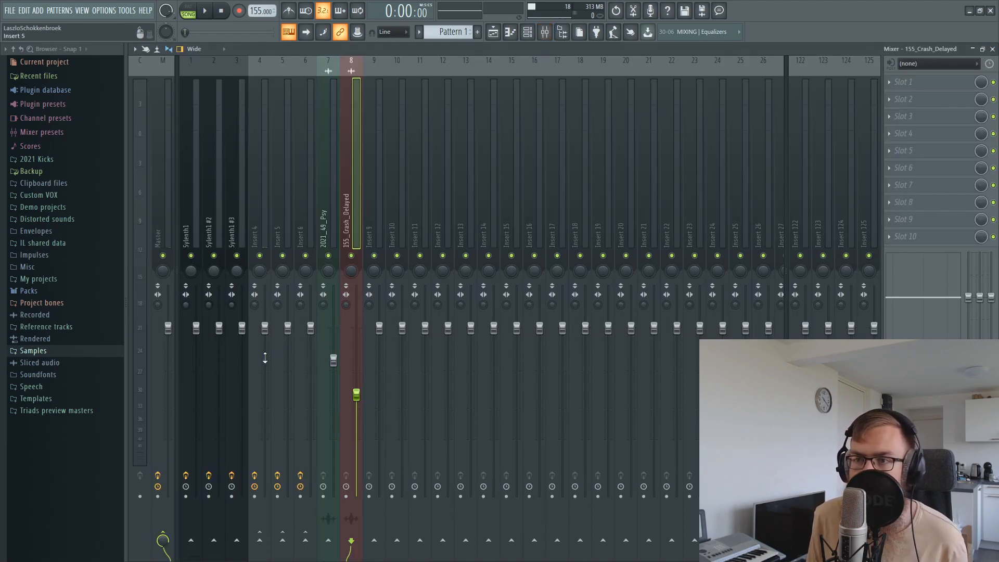
{"action": "left_click", "coordinate": [545, 33]}
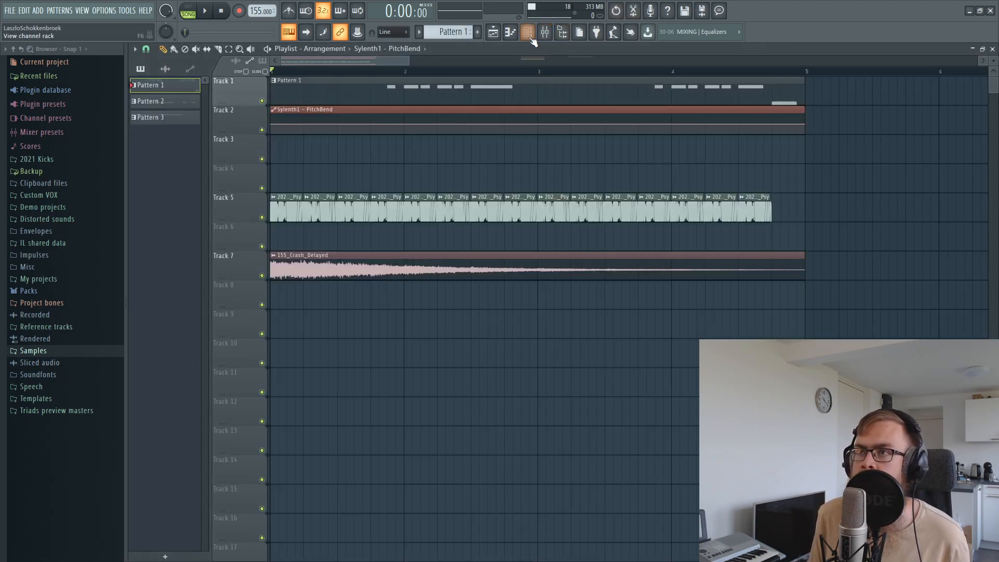
{"action": "left_click", "coordinate": [530, 36]}
{"action": "left_click", "coordinate": [543, 37]}
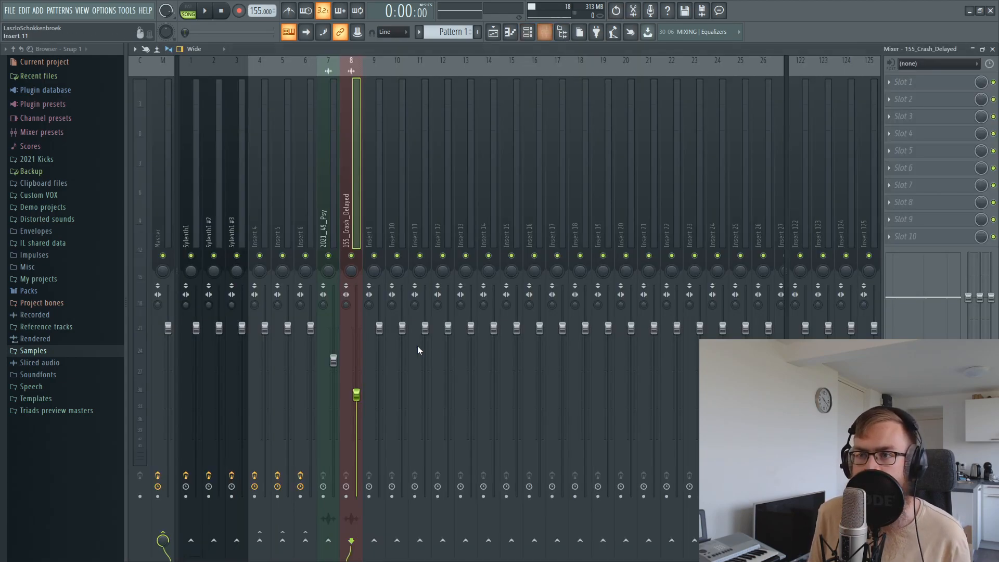
{"action": "left_click", "coordinate": [324, 196], "text": "ctrl+shift"}
{"action": "left_click_drag", "start_coordinate": [333, 365], "coordinate": [333, 378]}
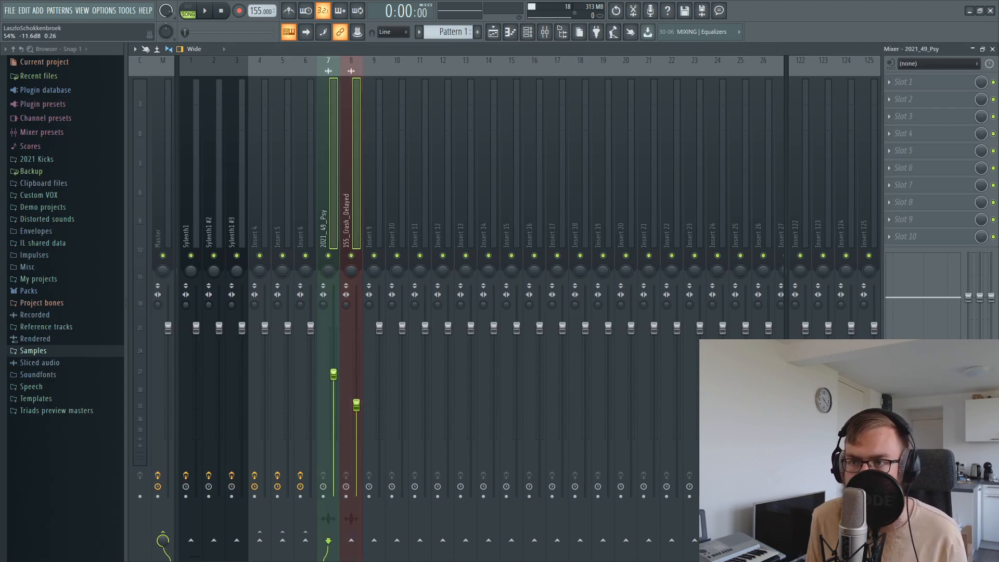
{"action": "key", "text": "space"}
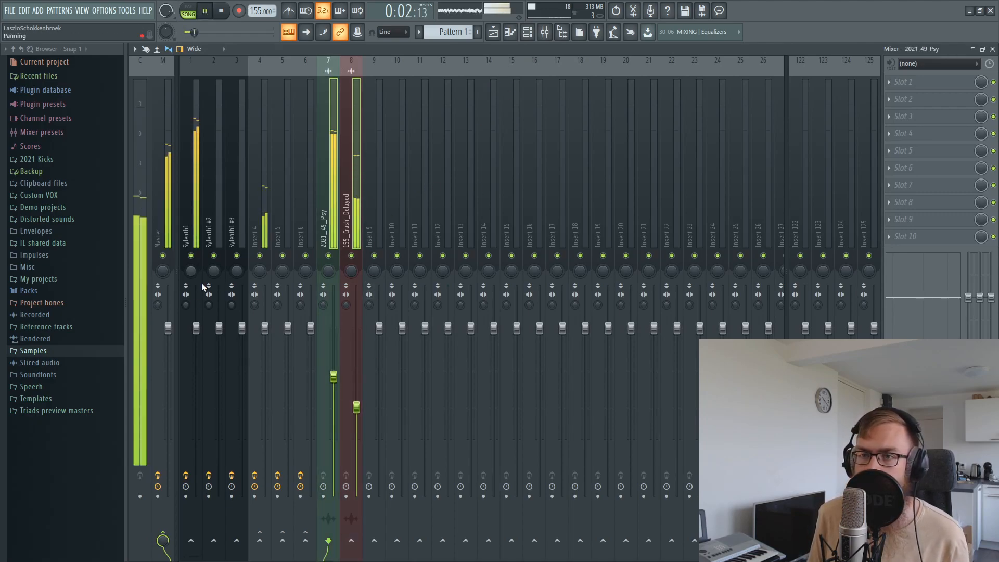
Try lengthening the A6 note at 4:09 and the A5 note at 4:13 to four steps each, listening to the ending
{"action": "left_click", "coordinate": [493, 32]}
{"action": "key", "text": "space"}
{"action": "double_click", "coordinate": [782, 97]}
{"action": "left_click_drag", "start_coordinate": [271, 201], "coordinate": [270, 266]}
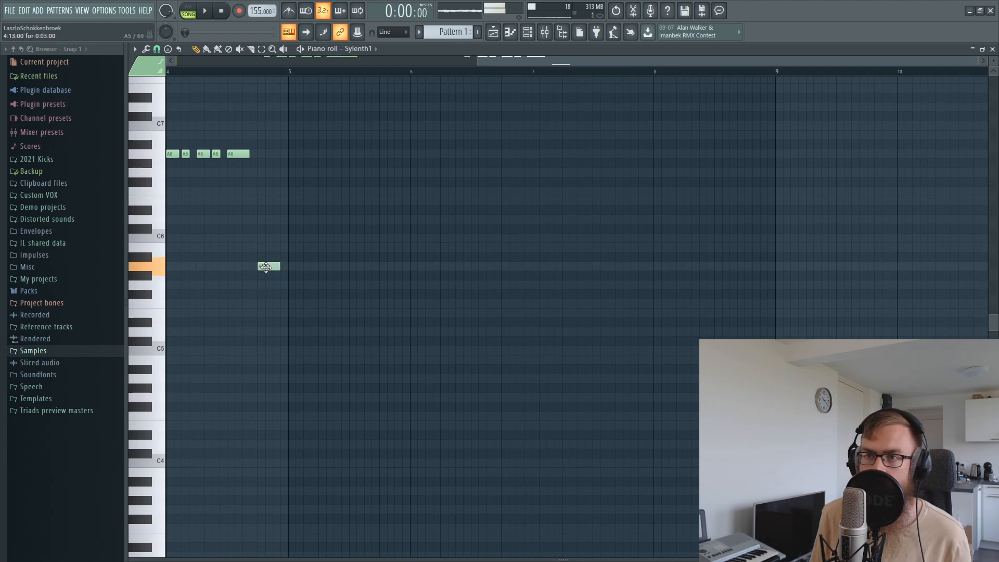
{"action": "left_click", "coordinate": [228, 79]}
{"action": "right_click", "coordinate": [238, 84]}
{"action": "left_click", "coordinate": [228, 72]}
{"action": "key", "text": "space"}
{"action": "key", "text": "space"}
{"action": "key", "text": "space"}
{"action": "left_click_drag", "start_coordinate": [280, 269], "coordinate": [287, 270]}
{"action": "key", "text": "space"}
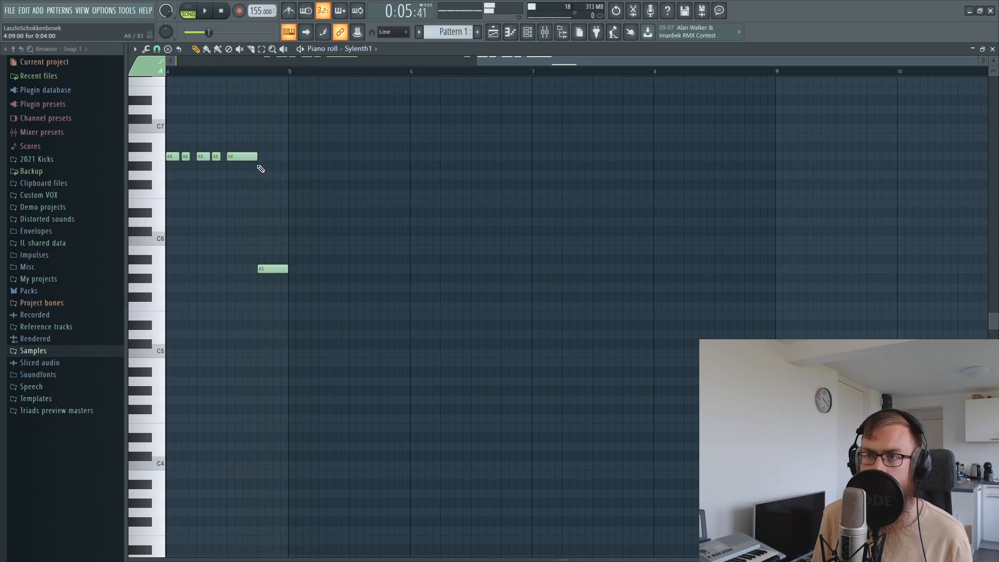
Delete the A5 note at 4:13 and extend the A6 note at 4:09 to the end of bar 4
{"action": "right_click", "coordinate": [272, 269]}
{"action": "left_click", "coordinate": [545, 32]}
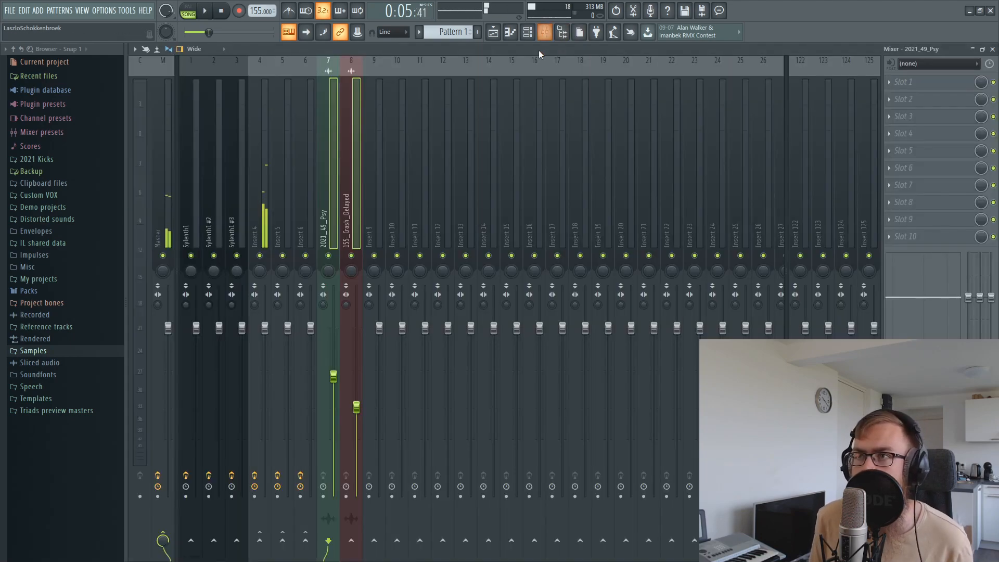
{"action": "left_click", "coordinate": [493, 32]}
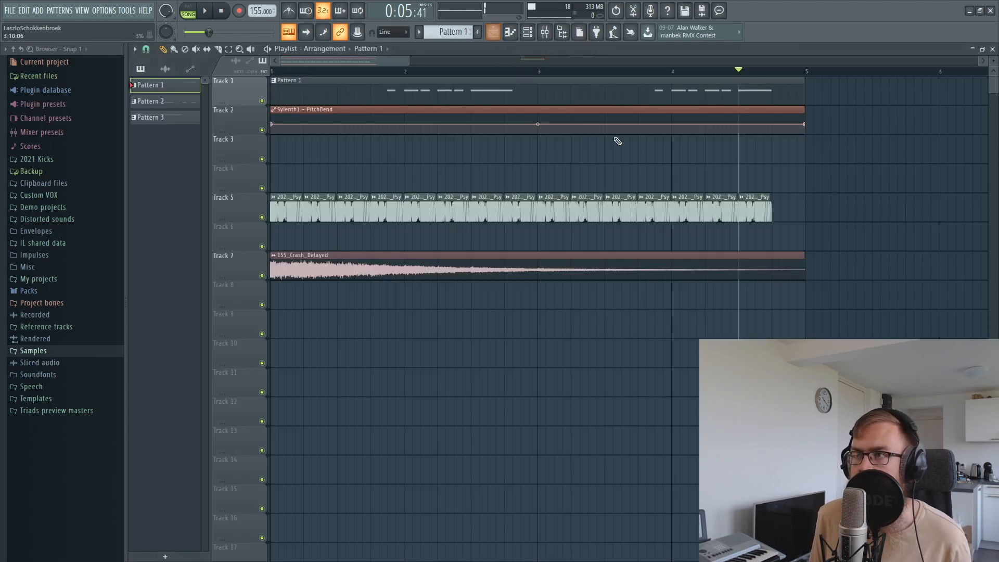
{"action": "double_click", "coordinate": [774, 101]}
{"action": "left_click_drag", "start_coordinate": [264, 158], "coordinate": [288, 158]}
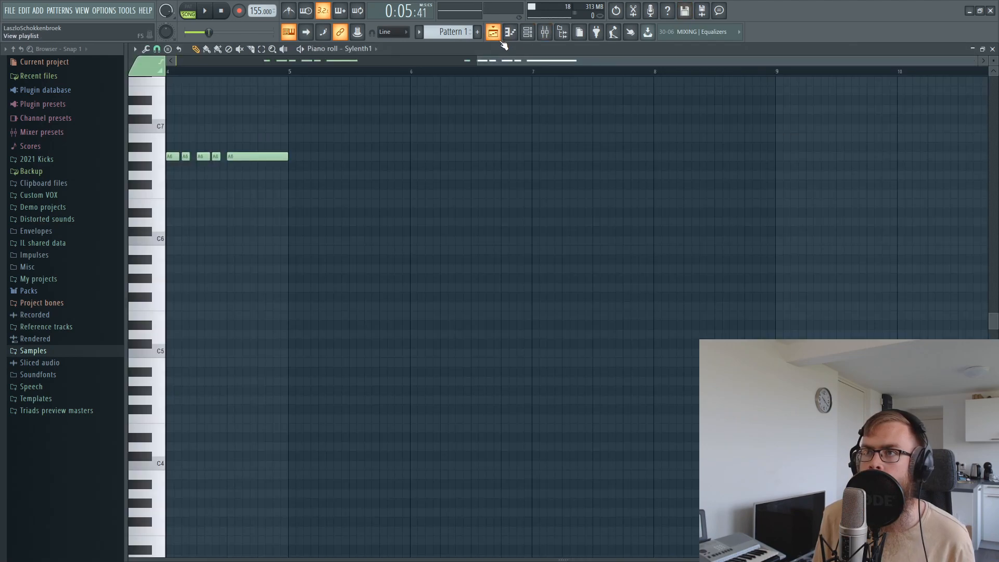
{"action": "left_click", "coordinate": [493, 32]}
Add PitchBend automation points at 2:09, set to 50%, and at 3:01, with a downward dip between them at 2:14
{"action": "scroll", "coordinate": [368, 72], "scroll_direction": "up", "scroll_amount": 3}
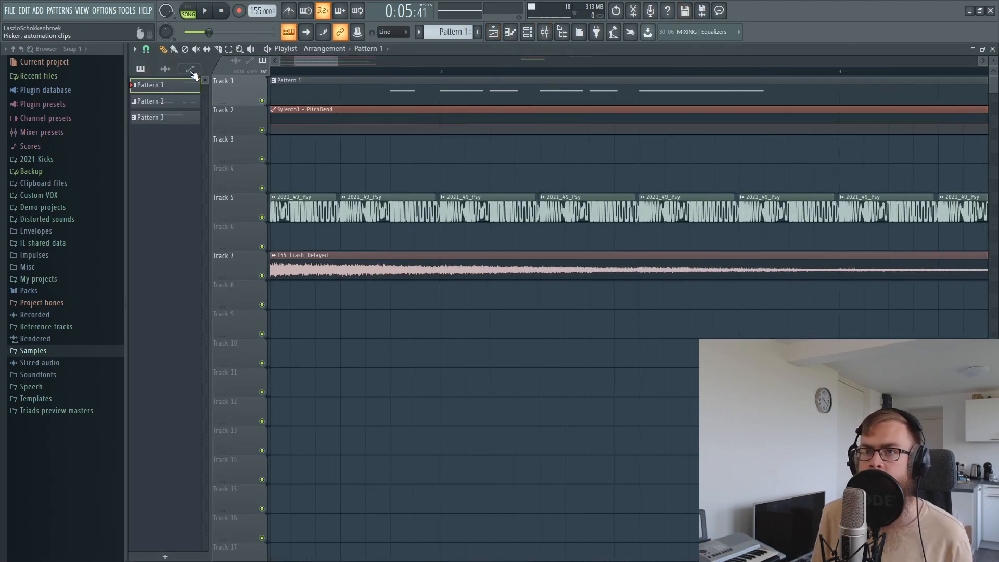
{"action": "left_click", "coordinate": [150, 50]}
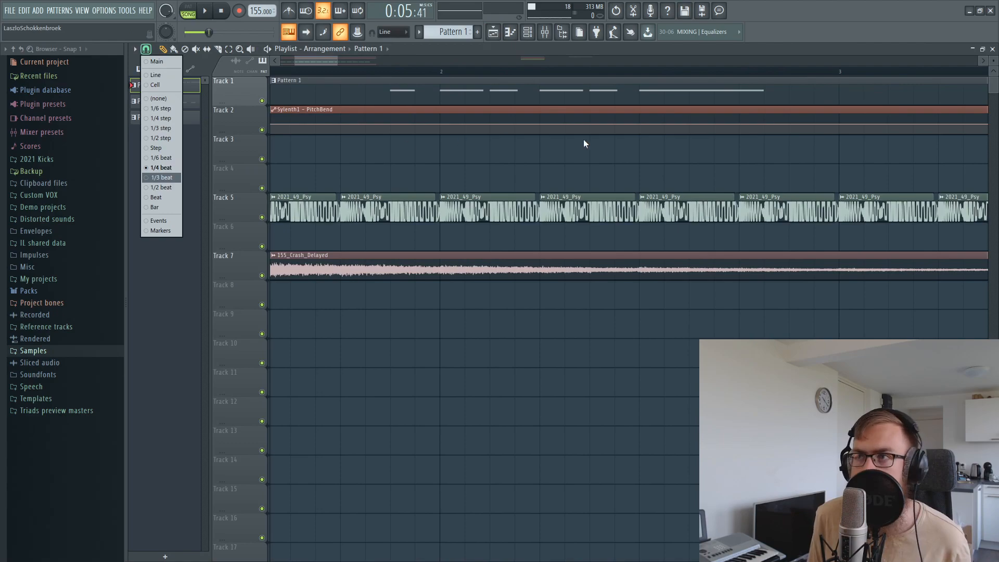
{"action": "right_click", "coordinate": [640, 128]}
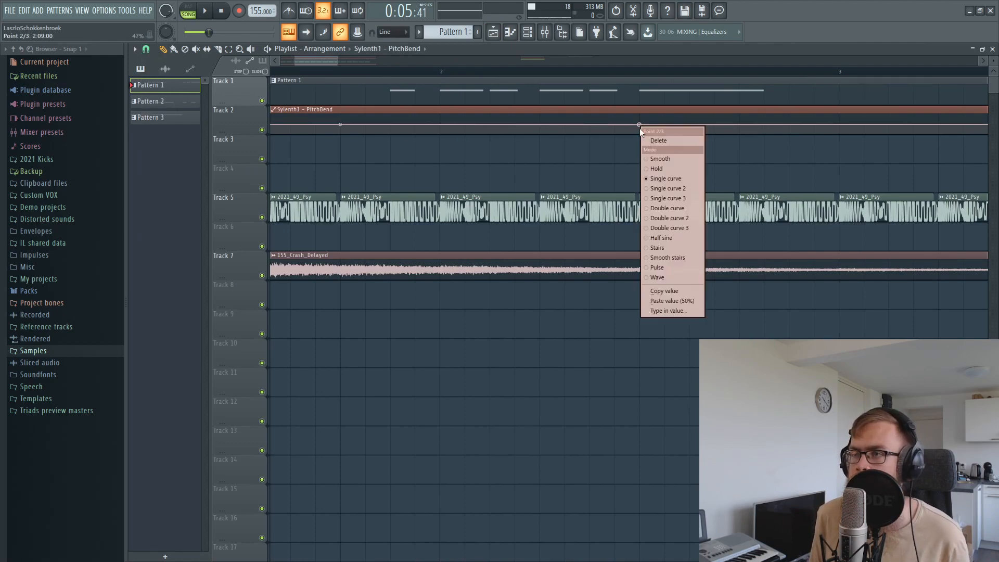
{"action": "left_click", "coordinate": [678, 303]}
{"action": "left_click_drag", "start_coordinate": [764, 125], "coordinate": [763, 133]}
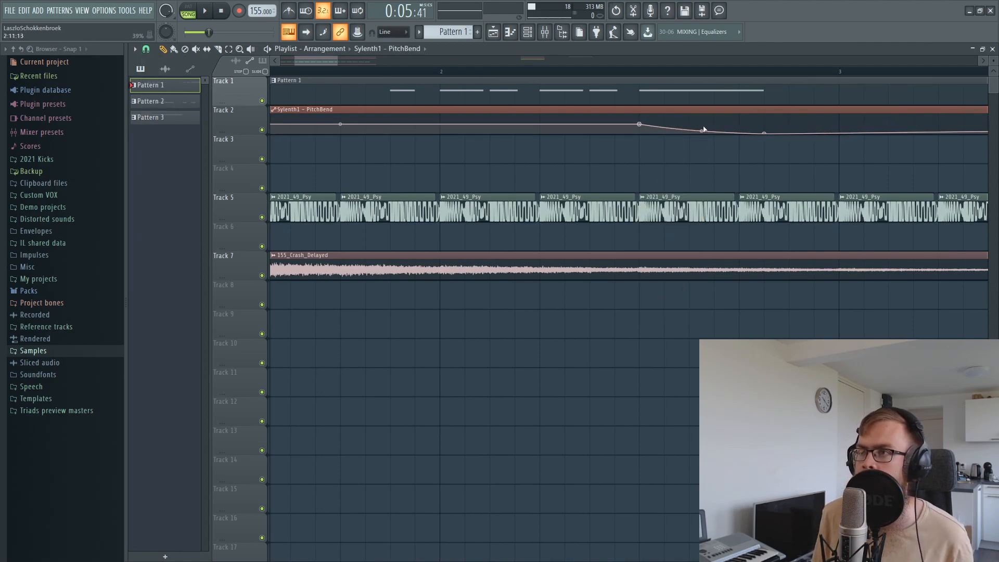
{"action": "left_click", "coordinate": [840, 125]}
{"action": "right_click", "coordinate": [840, 125]}
{"action": "left_click", "coordinate": [869, 300]}
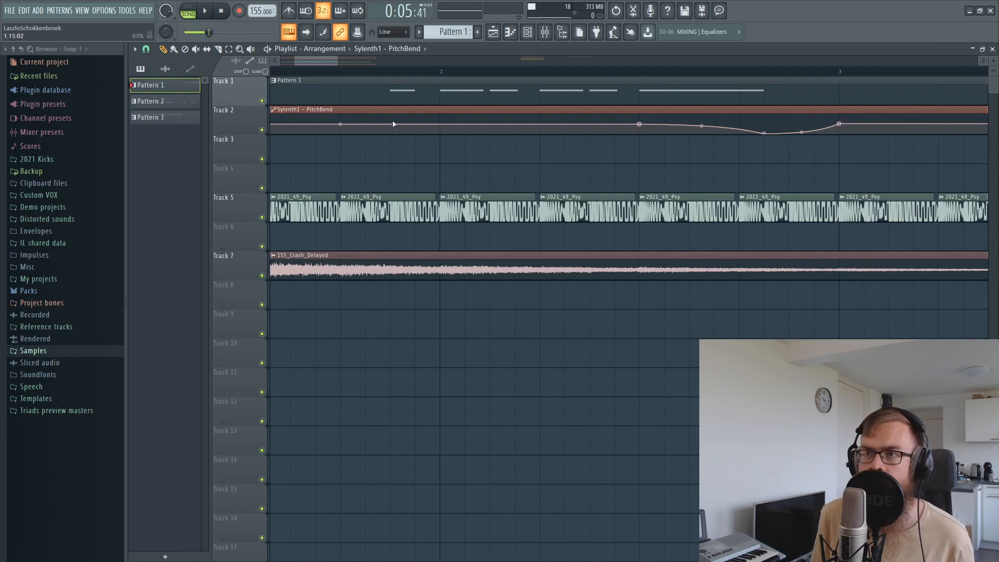
Add a PitchBend point at 2:01 and paste the 2:09 point's 50% value onto the 3:01 point
{"action": "right_click", "coordinate": [440, 123]}
{"action": "right_click", "coordinate": [440, 123]}
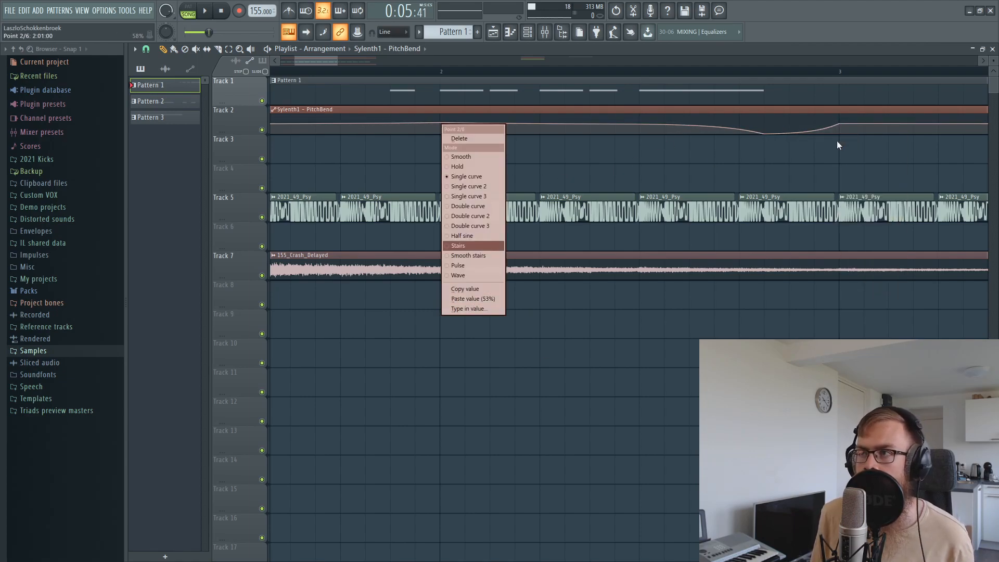
{"action": "left_click", "coordinate": [760, 153]}
{"action": "left_click", "coordinate": [642, 125]}
{"action": "right_click", "coordinate": [641, 125]}
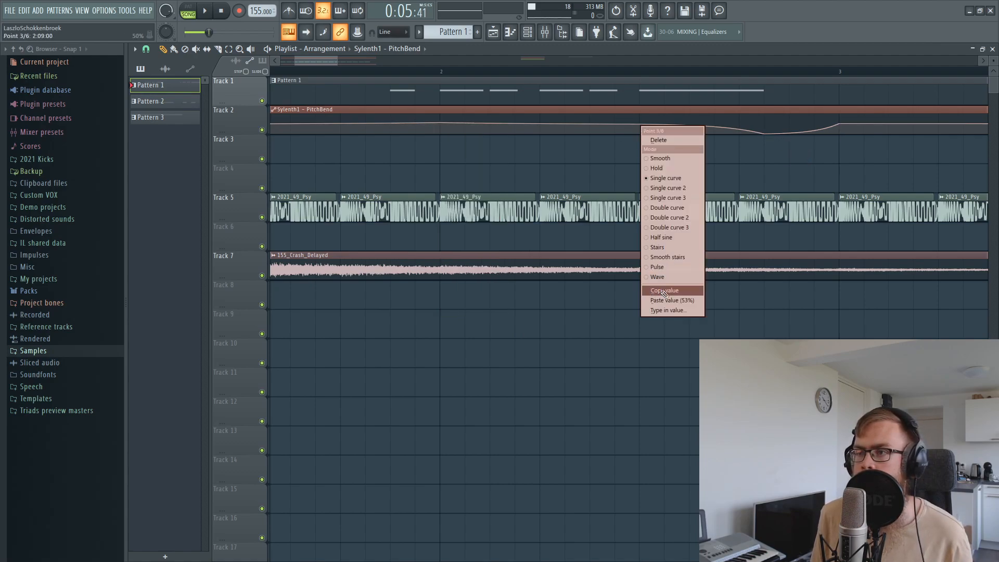
{"action": "left_click", "coordinate": [661, 289]}
{"action": "right_click", "coordinate": [839, 125]}
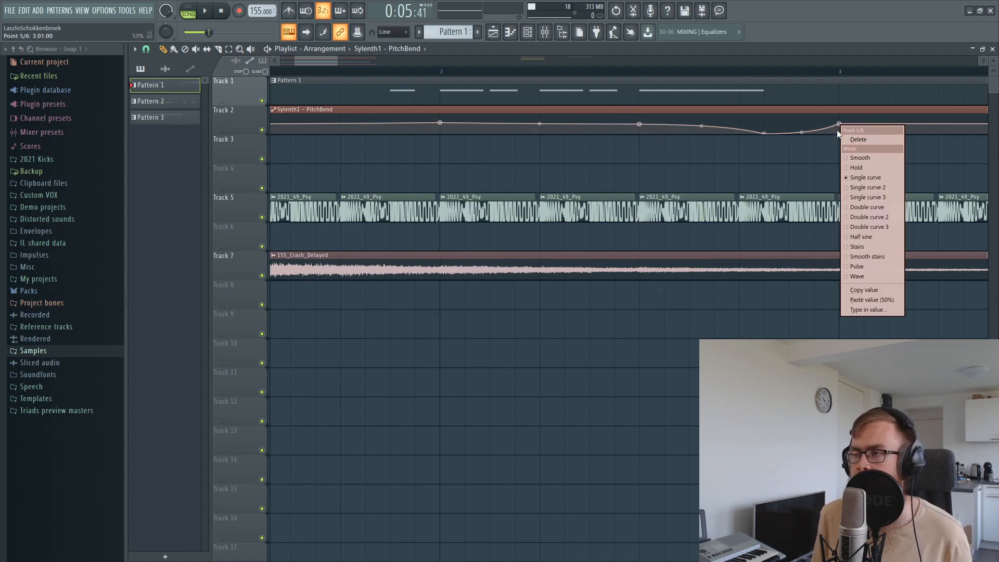
{"action": "left_click", "coordinate": [874, 298]}
Pull the PitchBend point at 2:01 down to the bottom and add a point at 2:02 set to 50%
{"action": "right_click", "coordinate": [441, 124]}
{"action": "left_click", "coordinate": [459, 137]}
{"action": "right_click", "coordinate": [442, 125]}
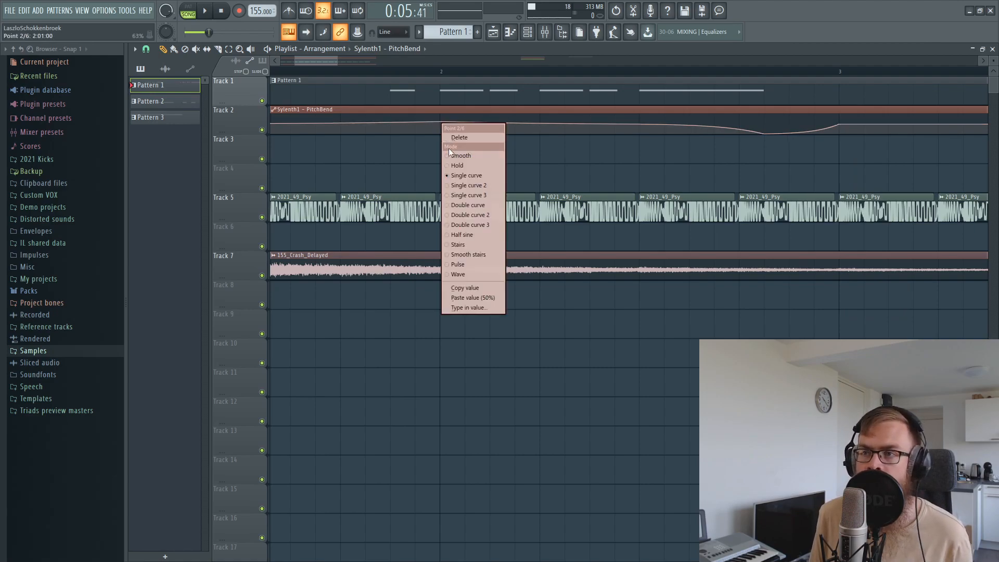
{"action": "left_click", "coordinate": [471, 288]}
{"action": "left_click_drag", "start_coordinate": [440, 125], "coordinate": [452, 151]}
{"action": "right_click", "coordinate": [465, 124]}
{"action": "right_click", "coordinate": [466, 124]}
{"action": "left_click", "coordinate": [492, 298]}
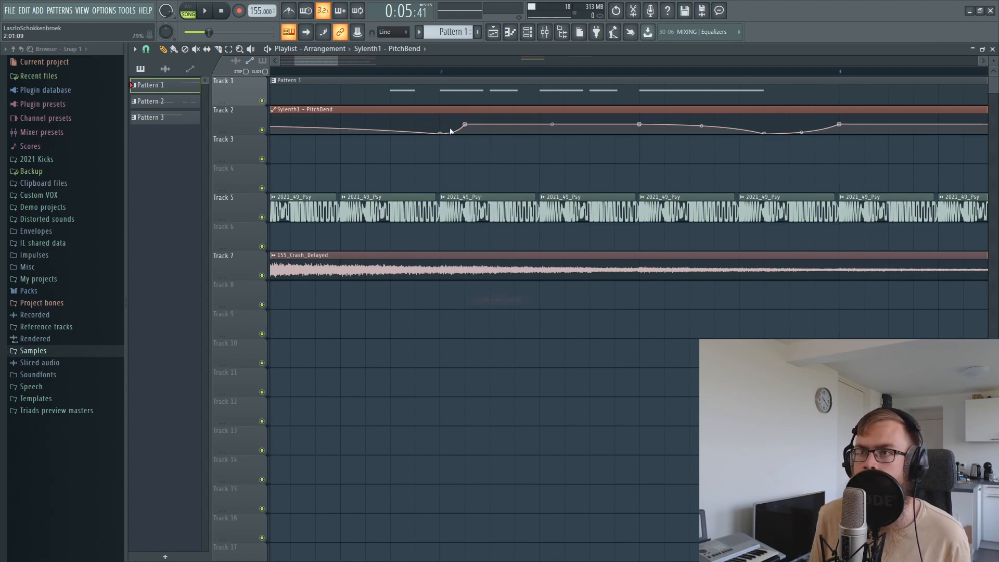
Add PitchBend points at 1:15 and 2:05 set to 50%, plus downward dips at 2:04 and 2:07
{"action": "right_click", "coordinate": [395, 129]}
{"action": "left_click", "coordinate": [430, 312]}
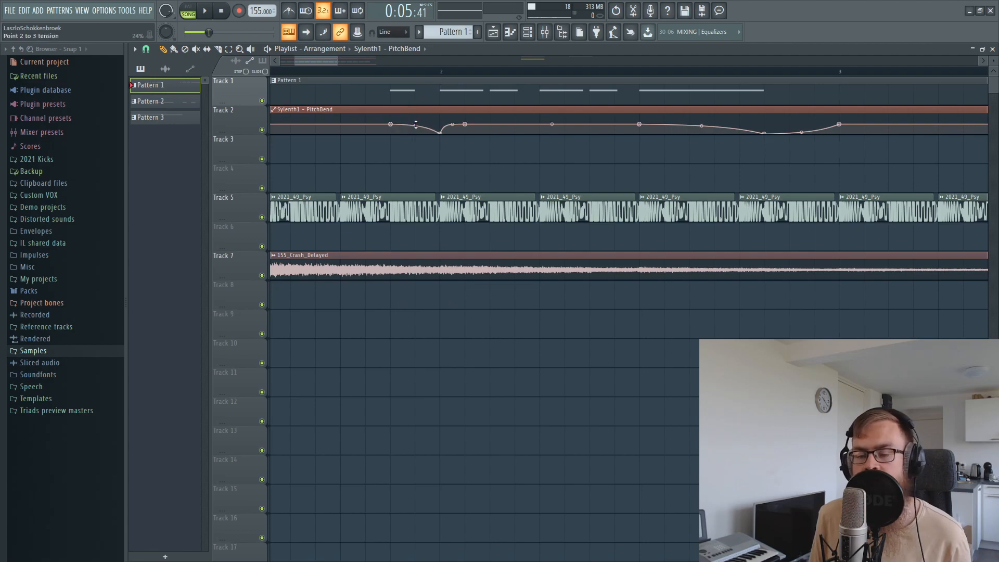
{"action": "left_click", "coordinate": [514, 128]}
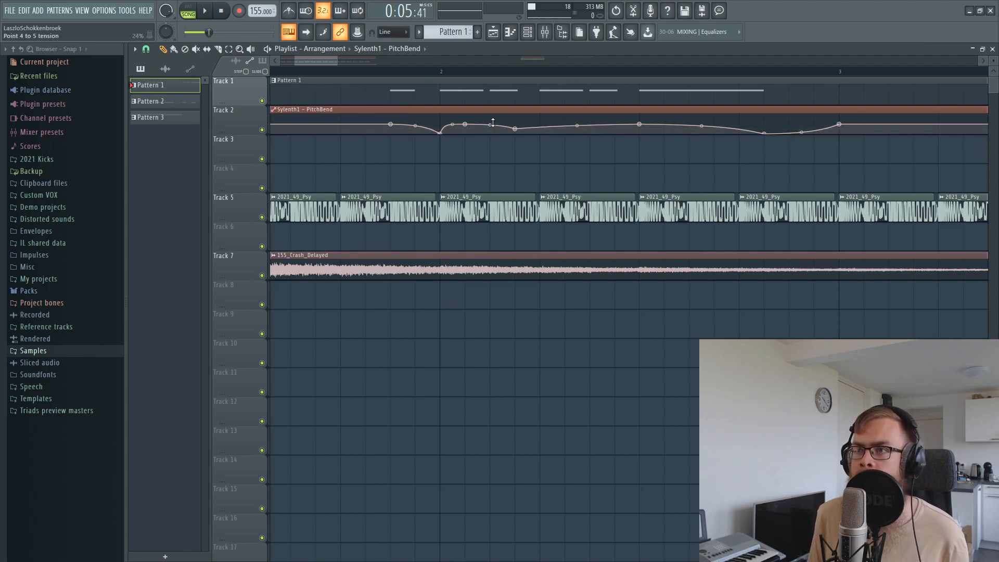
{"action": "left_click", "coordinate": [541, 125]}
{"action": "right_click", "coordinate": [541, 125]}
{"action": "left_click", "coordinate": [574, 298]}
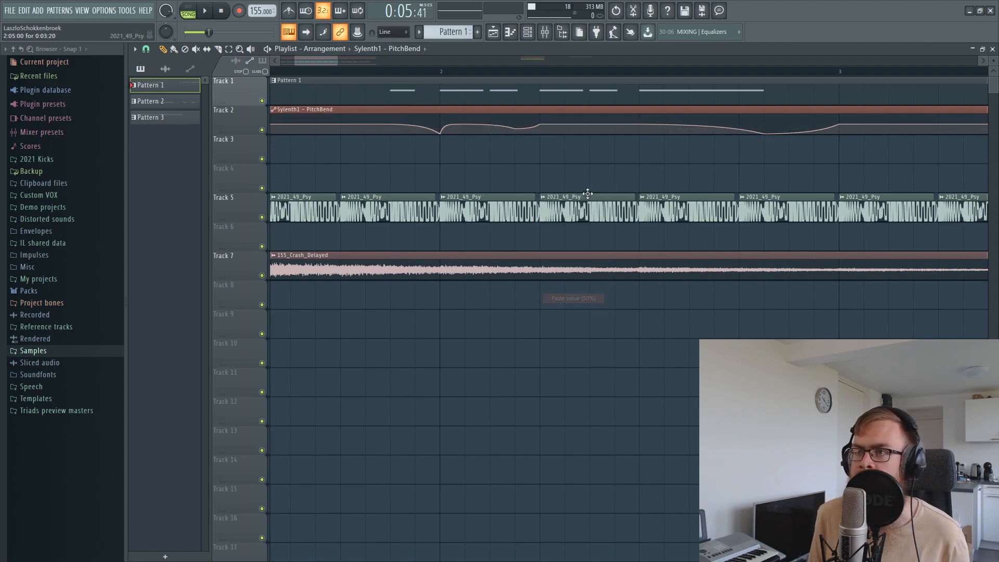
{"action": "left_click", "coordinate": [590, 129]}
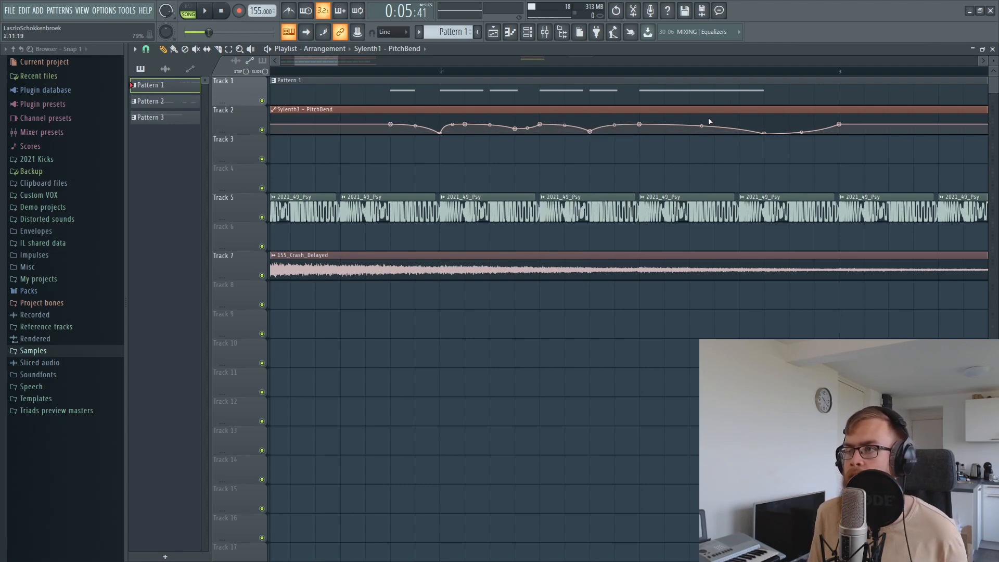
{"action": "left_click_drag", "start_coordinate": [701, 125], "coordinate": [702, 125]}
Play the arrangement through bar 2 to check the first pitch-bend phrase
{"action": "scroll", "coordinate": [367, 62], "scroll_direction": "right", "scroll_amount": 2}
{"action": "key", "text": "space"}
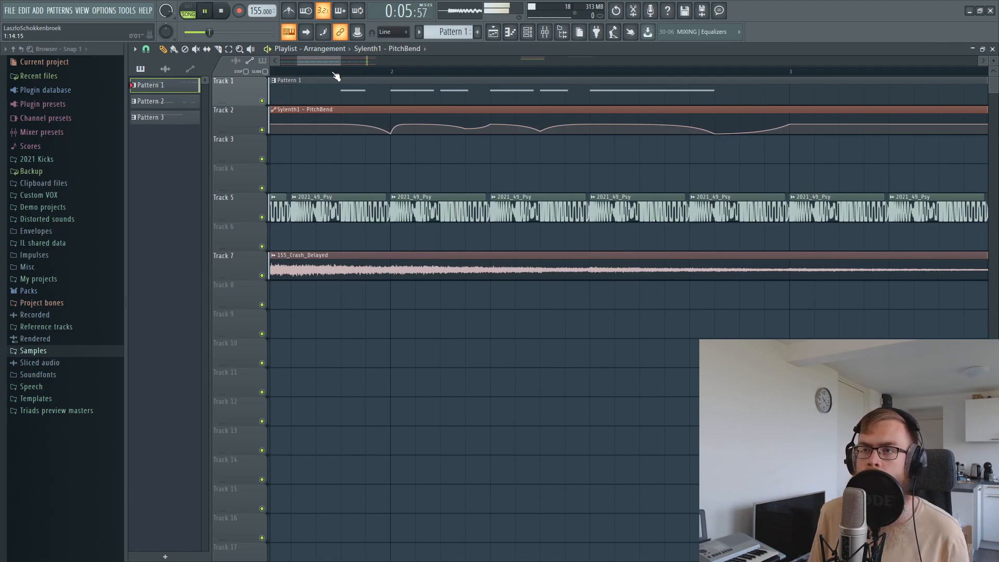
{"action": "scroll", "coordinate": [341, 82], "scroll_direction": "down", "scroll_amount": 4}
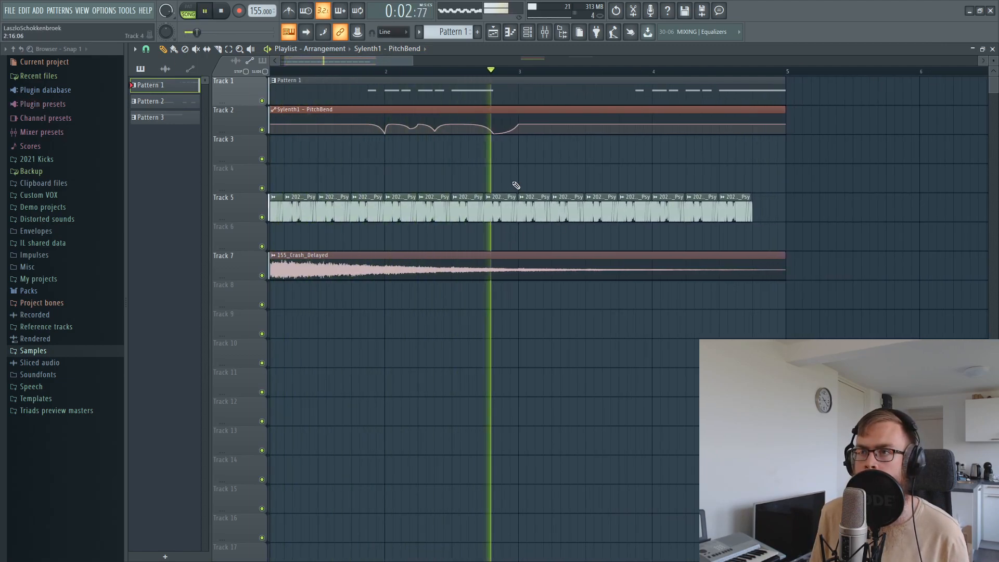
{"action": "scroll", "coordinate": [646, 83], "scroll_direction": "up", "scroll_amount": 4}
{"action": "key", "text": "space"}
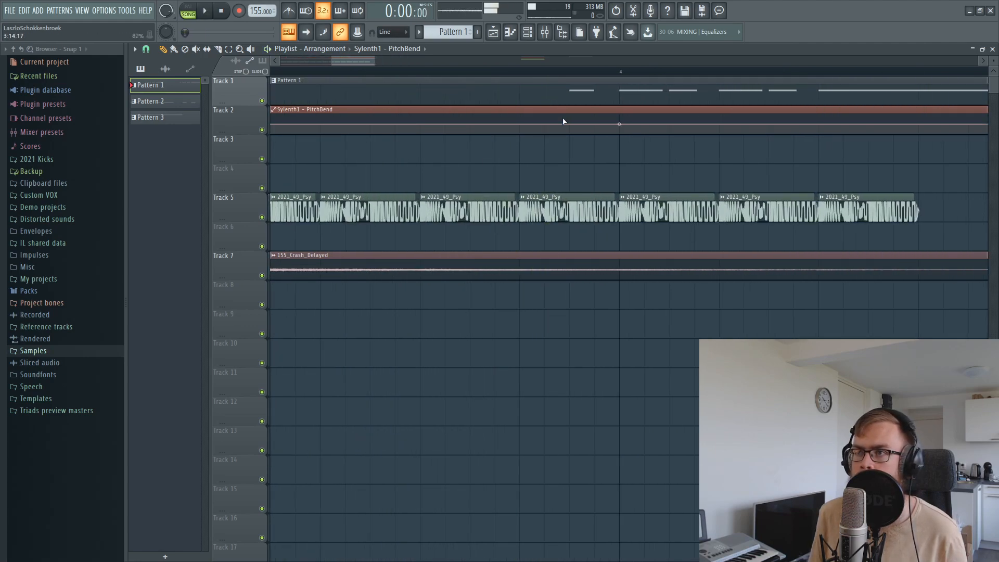
Shape the bar 4 PitchBend curve with dips at 4:01, 4:04 and 4:08, a 50% point at 4:02, and raised points at 4:05 and 4:09
{"action": "right_click", "coordinate": [621, 133]}
{"action": "right_click", "coordinate": [645, 126]}
{"action": "right_click", "coordinate": [646, 126]}
{"action": "left_click", "coordinate": [677, 301]}
{"action": "right_click", "coordinate": [695, 131]}
{"action": "right_click", "coordinate": [720, 124]}
{"action": "right_click", "coordinate": [795, 133]}
{"action": "right_click", "coordinate": [820, 124]}
{"action": "scroll", "coordinate": [627, 73], "scroll_direction": "down", "scroll_amount": 2}
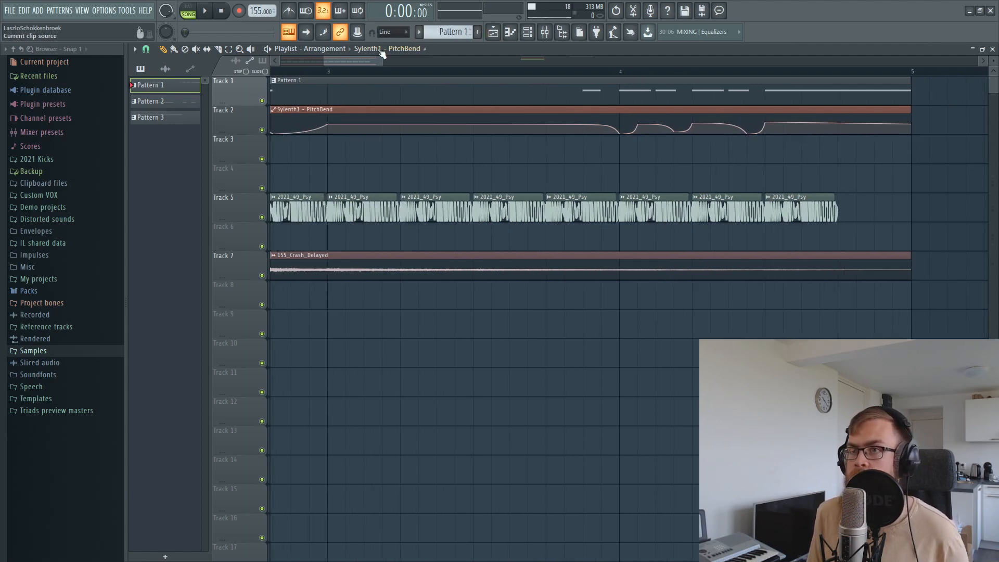
Pull the PitchBend end point at bar 5 to the bottom and paste 50% onto the 4:09 and 4:05 points
{"action": "left_click_drag", "start_coordinate": [372, 60], "coordinate": [401, 61]}
{"action": "left_click_drag", "start_coordinate": [551, 127], "coordinate": [556, 159]}
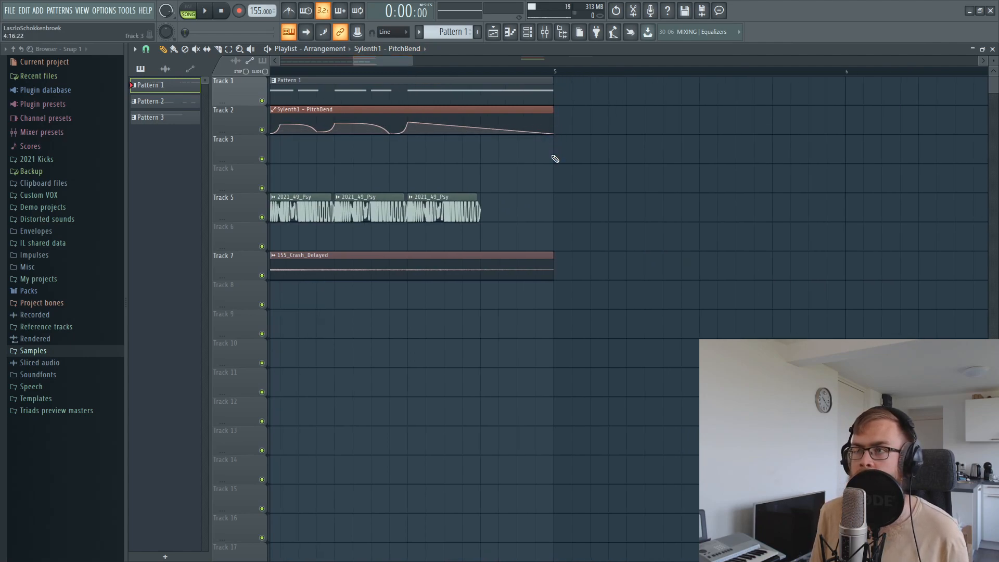
{"action": "right_click", "coordinate": [407, 125]}
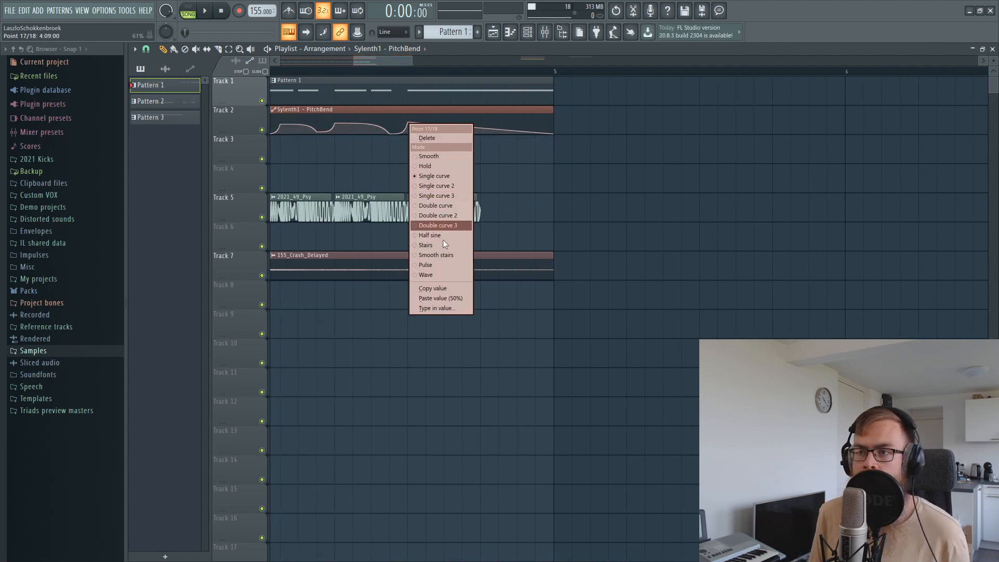
{"action": "left_click", "coordinate": [441, 297]}
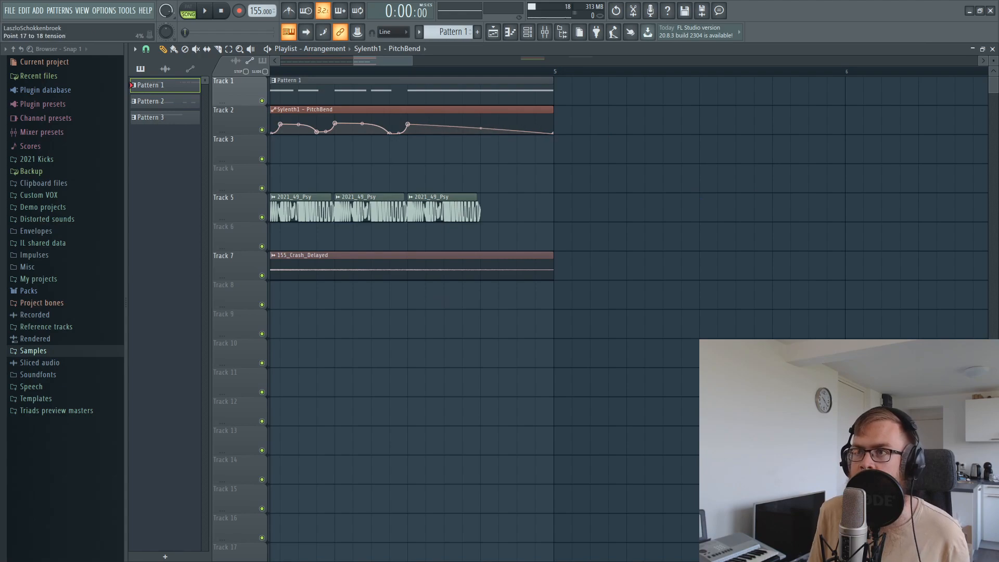
{"action": "left_click_drag", "start_coordinate": [389, 60], "coordinate": [383, 60]}
{"action": "right_click", "coordinate": [387, 126]}
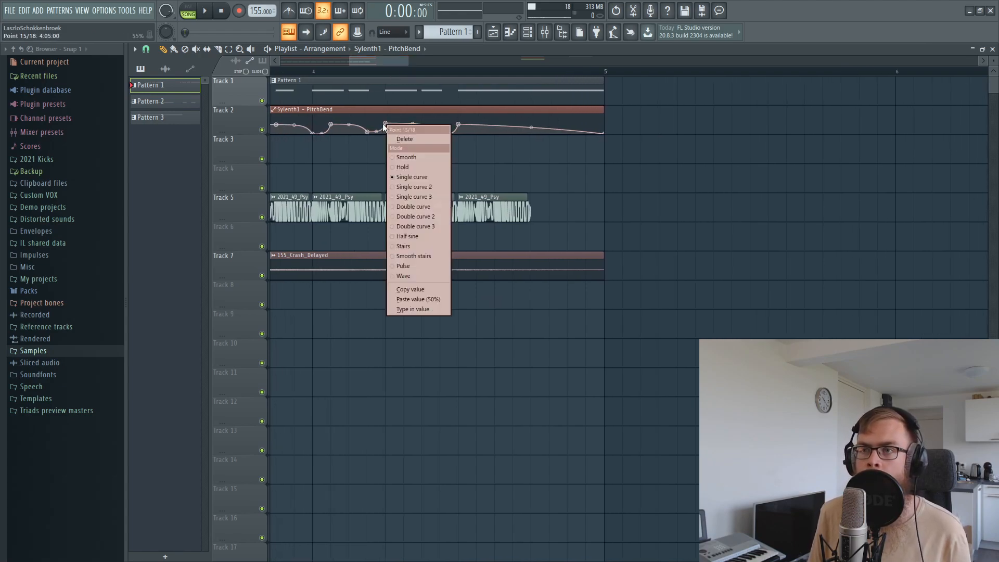
{"action": "left_click", "coordinate": [427, 299]}
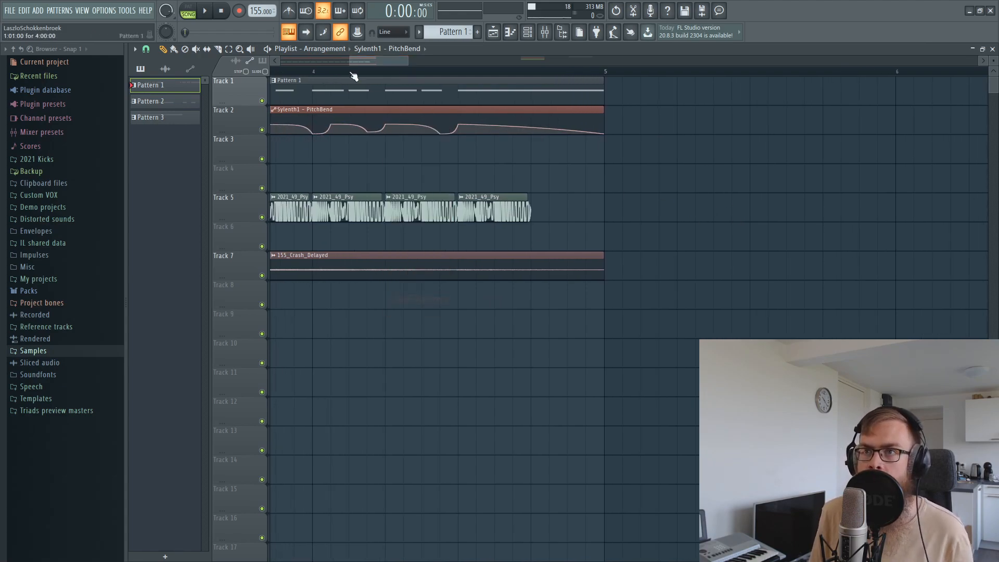
Play the four-bar section to check both pitch-bent phrases against the kick
{"action": "left_click_drag", "start_coordinate": [355, 58], "coordinate": [351, 59]}
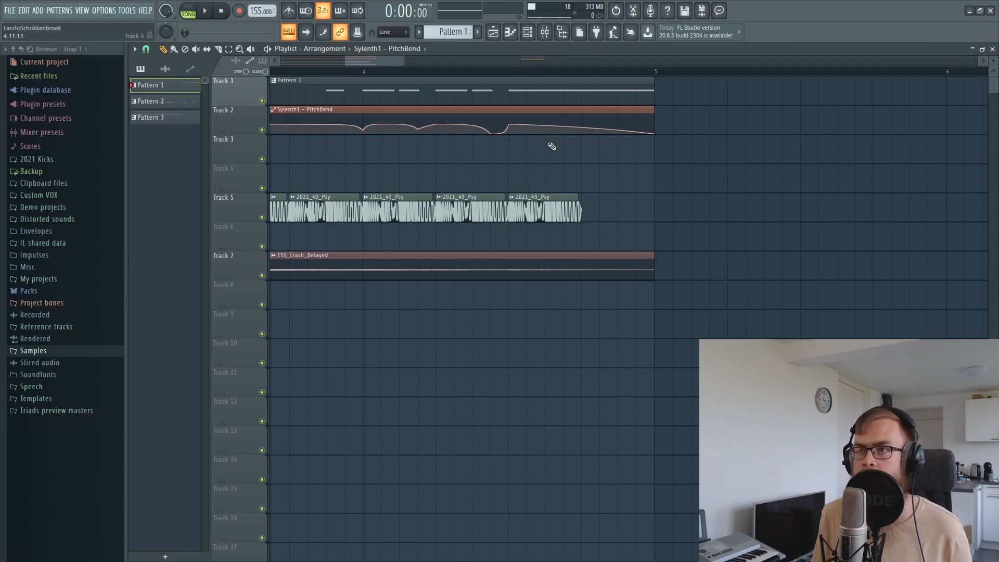
{"action": "key", "text": "space"}
{"action": "scroll", "coordinate": [460, 76], "scroll_direction": "down", "scroll_amount": 3}
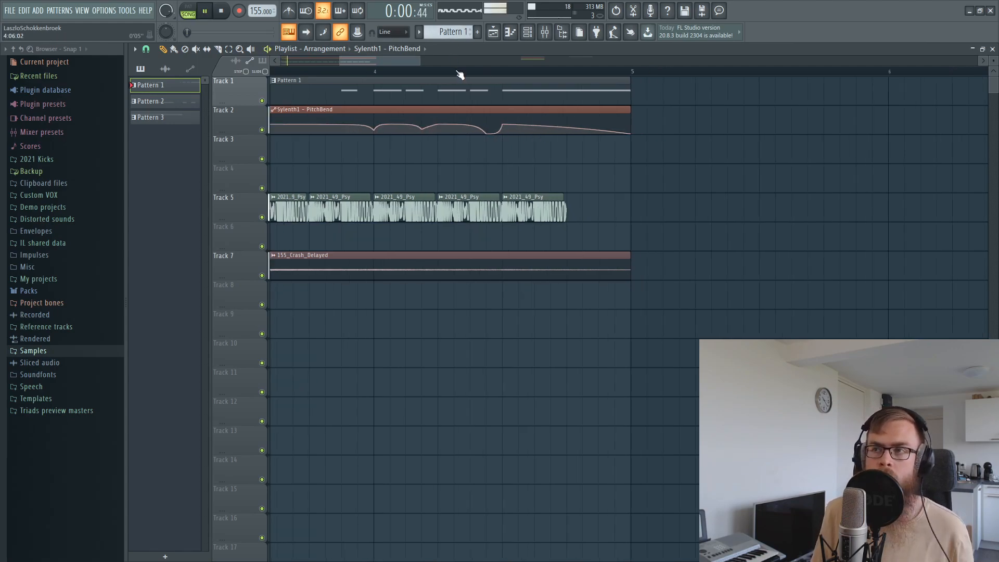
{"action": "left_click_drag", "start_coordinate": [443, 64], "coordinate": [366, 63]}
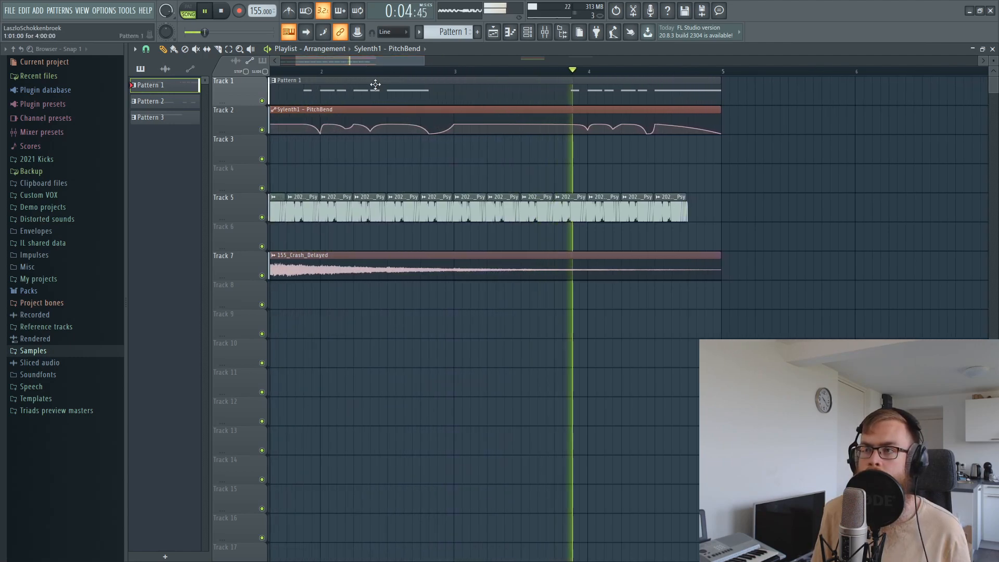
{"action": "key", "text": "space"}
Duplicate all clips of bars 1 to 4 to bar 5 and add an extra 2021_49_Psy kick at 5:03
{"action": "scroll", "coordinate": [629, 73], "scroll_direction": "down", "scroll_amount": 5}
{"action": "left_click_drag", "start_coordinate": [598, 356], "coordinate": [242, 91]}
{"action": "left_click_drag", "start_coordinate": [312, 92], "coordinate": [480, 100]}
{"action": "left_click", "coordinate": [610, 203]}
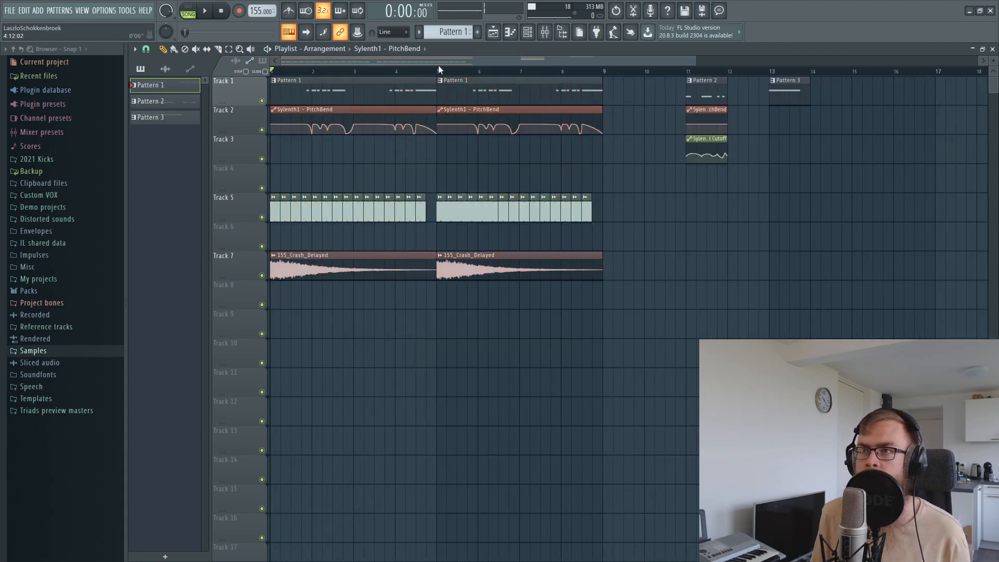
{"action": "scroll", "coordinate": [436, 68], "scroll_direction": "up", "scroll_amount": 4}
{"action": "left_click", "coordinate": [450, 205]}
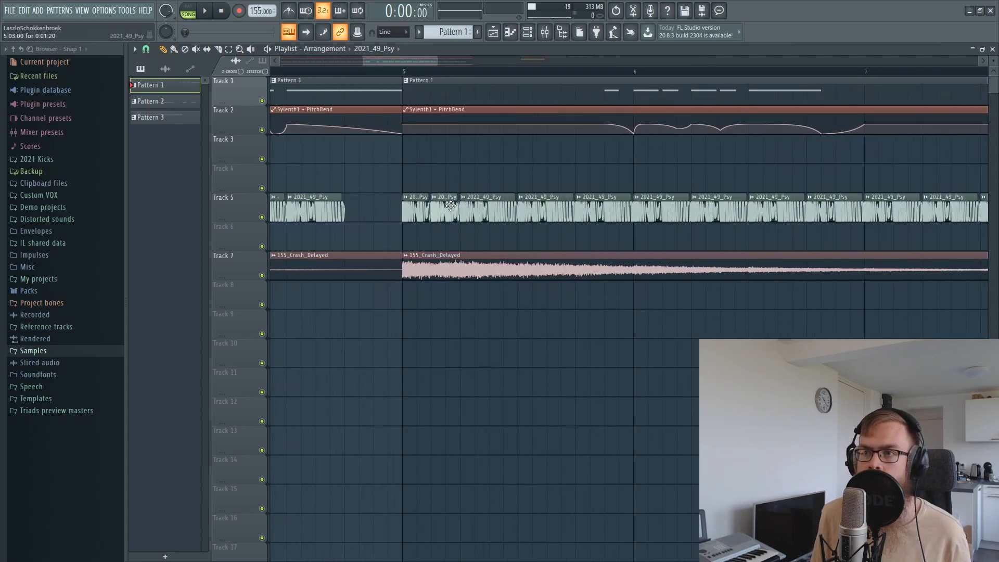
Play the arrangement through the repeated section in bars 5 to 8
{"action": "scroll", "coordinate": [414, 58], "scroll_direction": "down", "scroll_amount": 4}
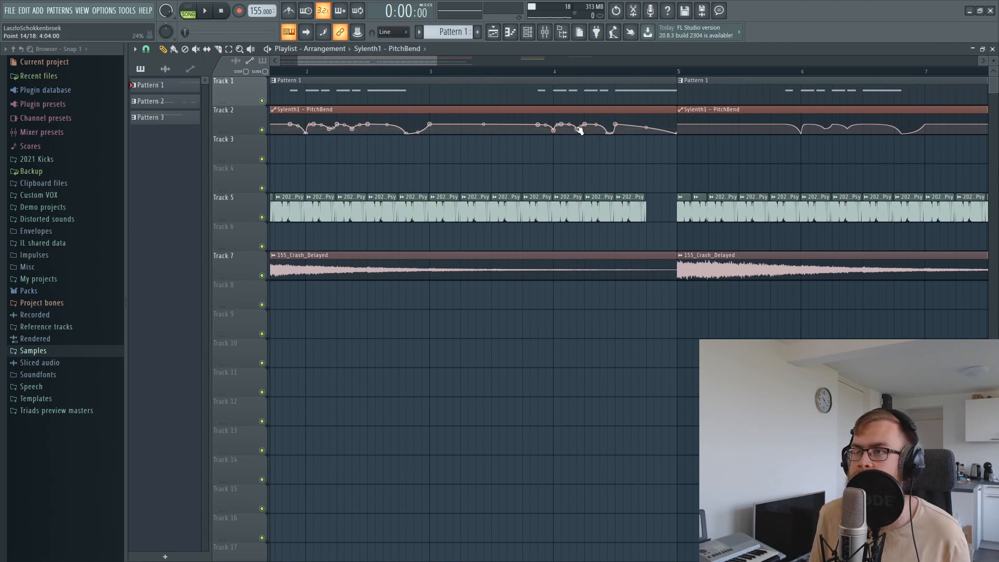
{"action": "key", "text": "space"}
{"action": "scroll", "coordinate": [328, 77], "scroll_direction": "down", "scroll_amount": 3}
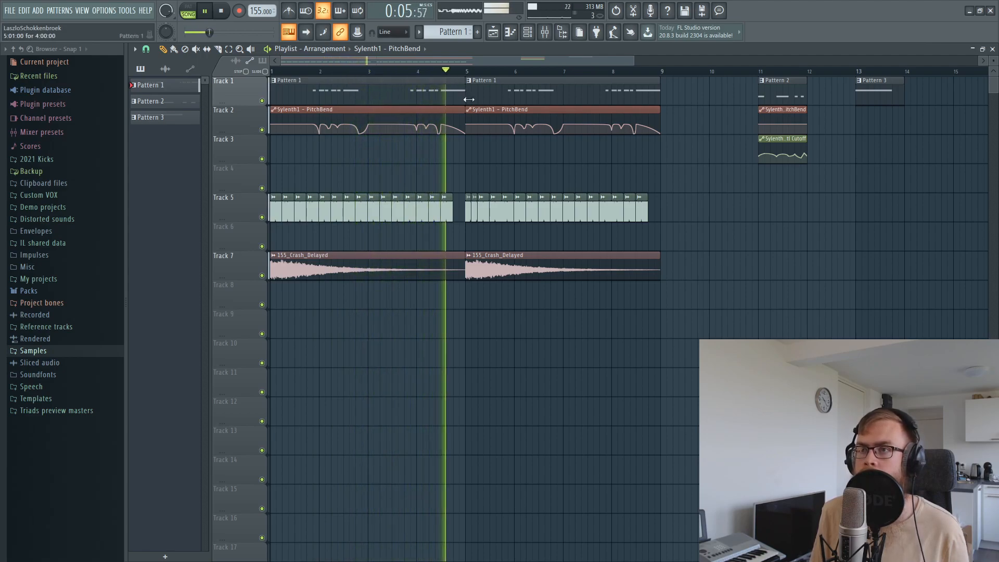
{"action": "left_click_drag", "start_coordinate": [503, 62], "coordinate": [526, 64]}
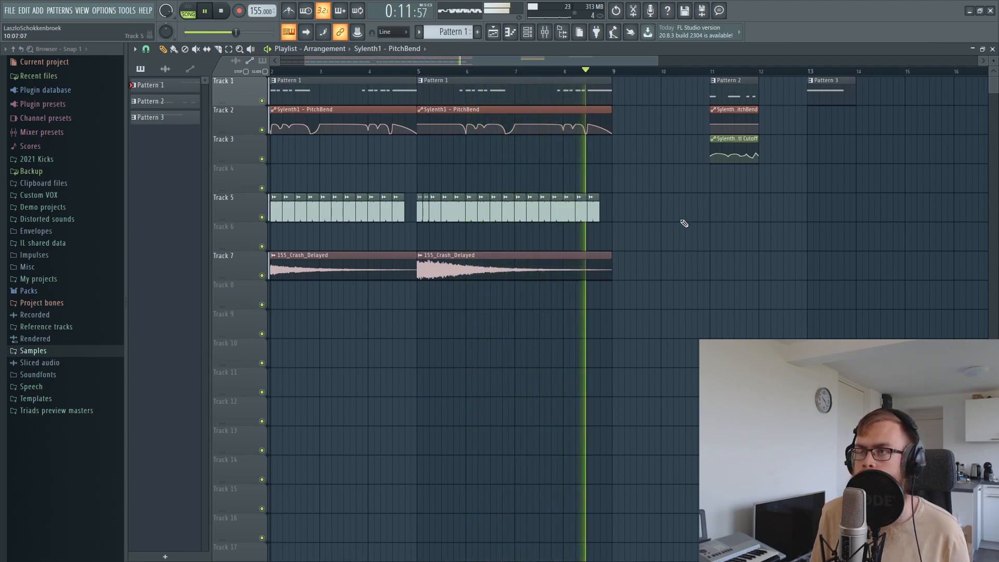
{"action": "key", "text": "space"}
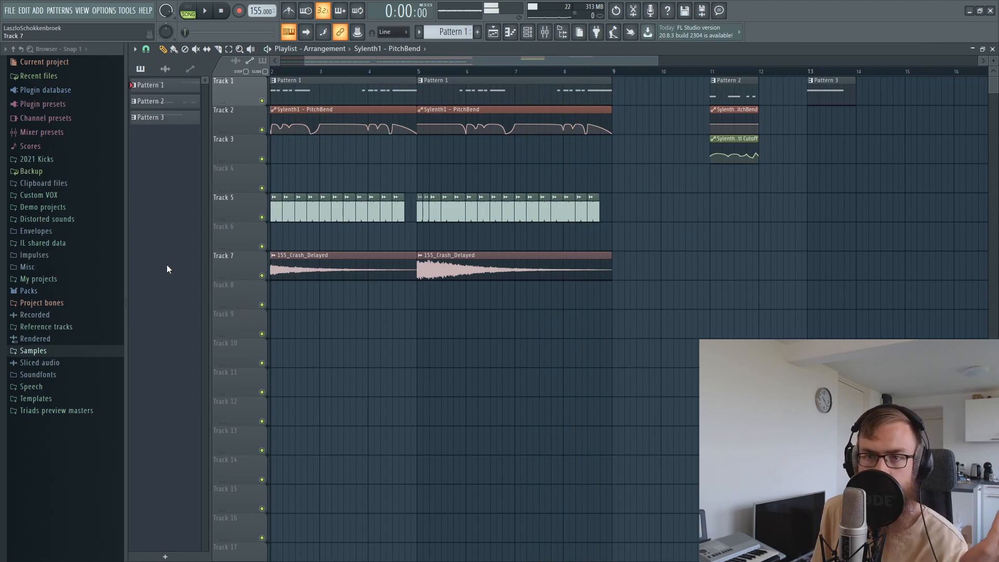
Browse the Samples folder to FL Samples etc, VENGEANCE, Essential Club Sounds Vol.2 and open LOOPS
{"action": "left_click", "coordinate": [52, 351]}
{"action": "left_click", "coordinate": [55, 375]}
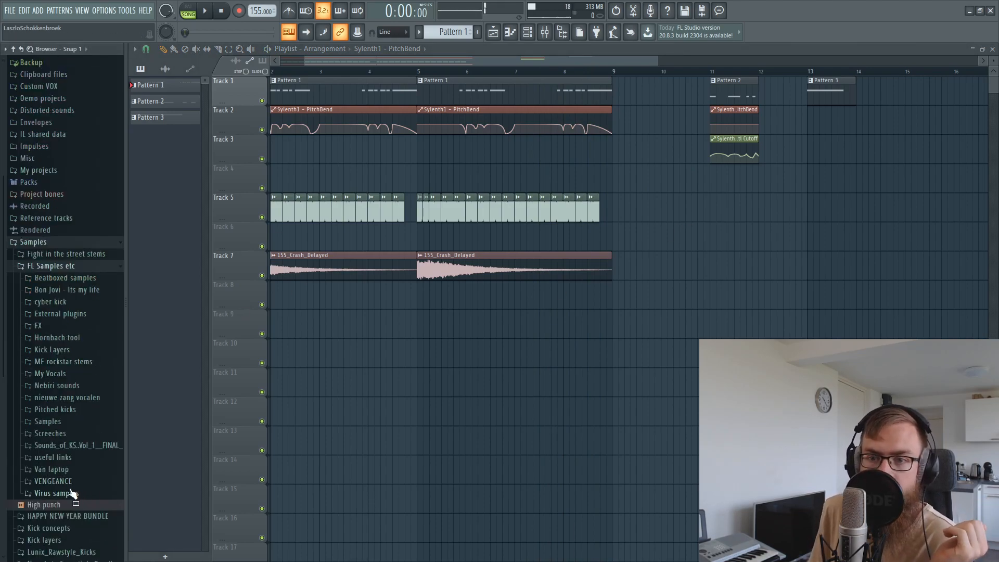
{"action": "left_click", "coordinate": [68, 480]}
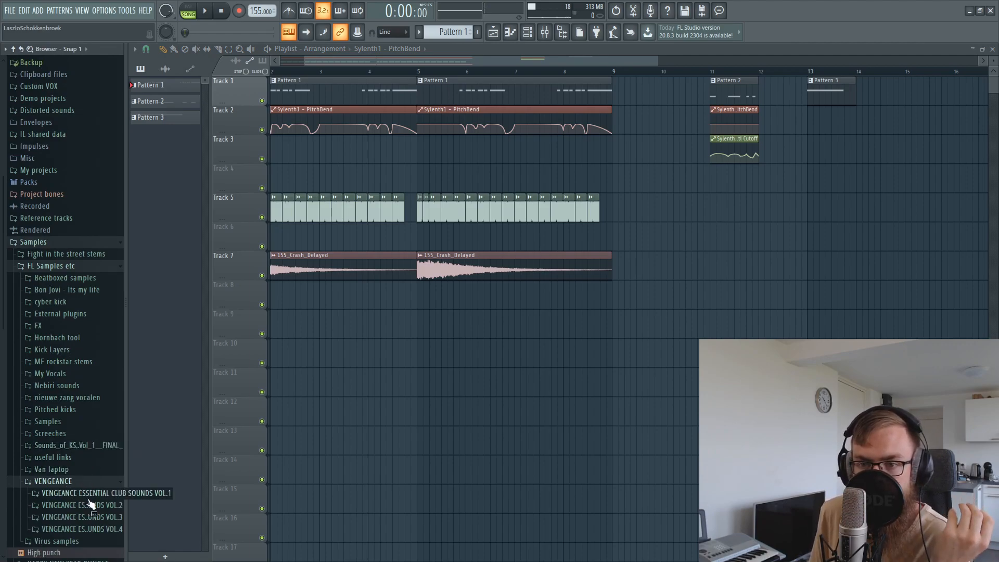
{"action": "left_click", "coordinate": [90, 505]}
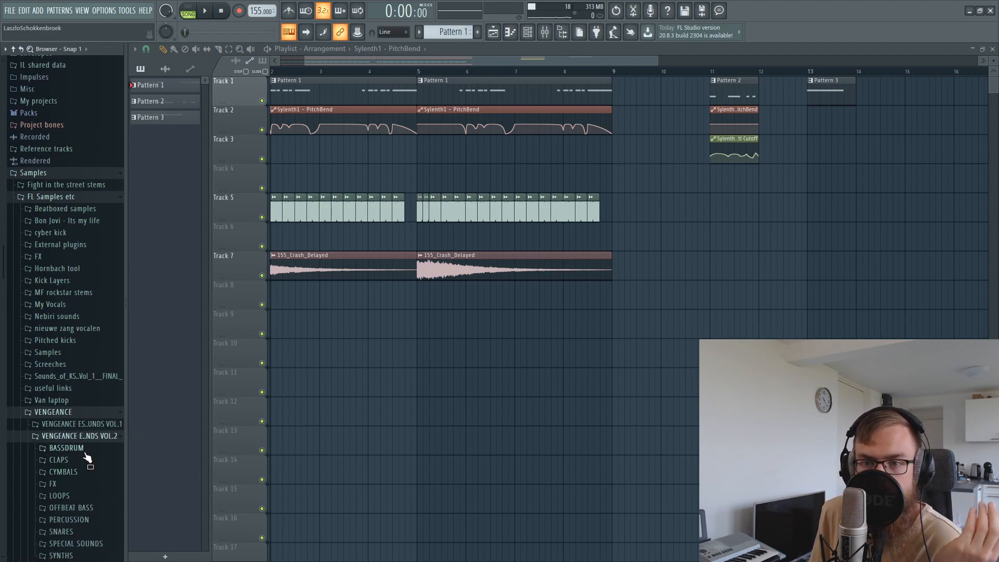
{"action": "scroll", "coordinate": [85, 458], "scroll_direction": "down", "scroll_amount": 2}
{"action": "left_click", "coordinate": [83, 433]}
Preview VEC2 Loops 015 and 013, and place VEC2 Loops 013 on Track 10 at bar 1
{"action": "left_click", "coordinate": [86, 414]}
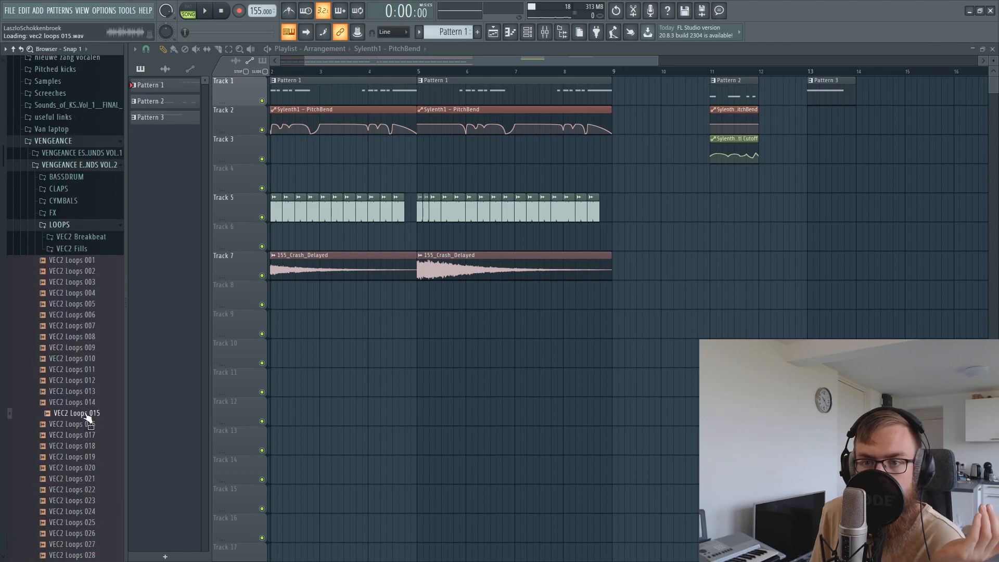
{"action": "left_click", "coordinate": [90, 392]}
{"action": "left_click_drag", "start_coordinate": [94, 396], "coordinate": [292, 336]}
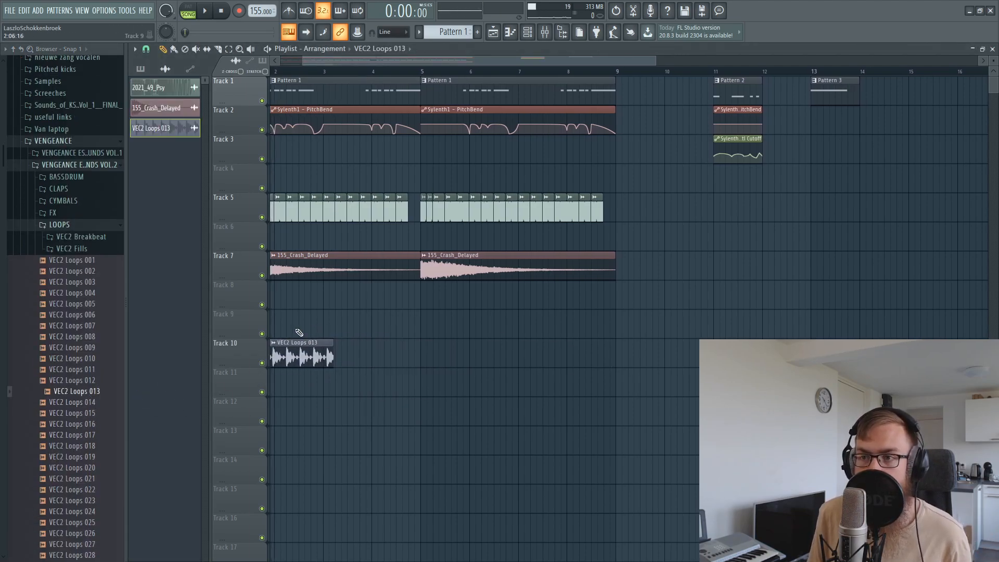
{"action": "scroll", "coordinate": [350, 312], "scroll_direction": "left", "scroll_amount": 1}
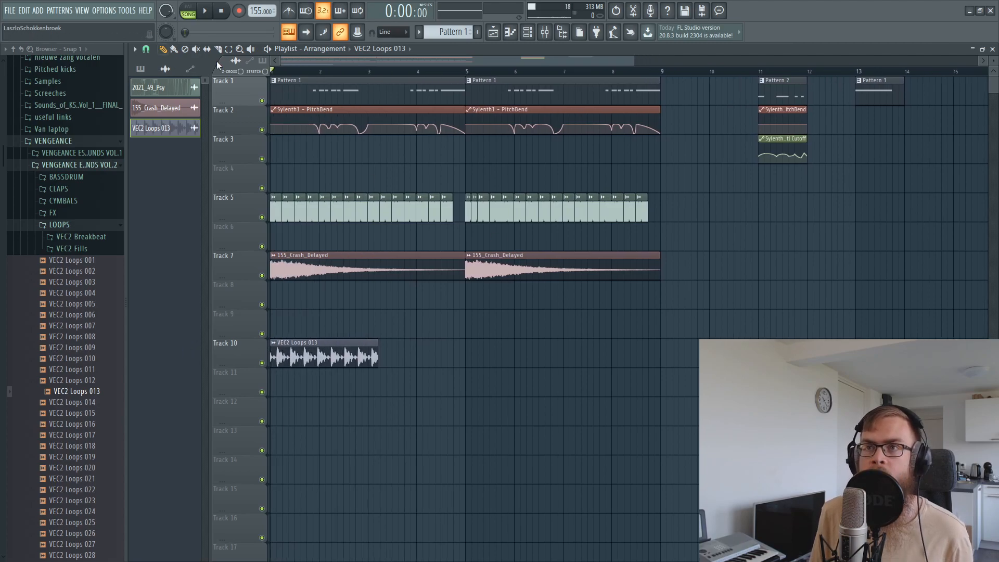
Stretch the VEC2 Loops 013 clip to two bars, repeat it at bar 3, and briefly play the result
{"action": "scroll", "coordinate": [296, 79], "scroll_direction": "up", "scroll_amount": 4}
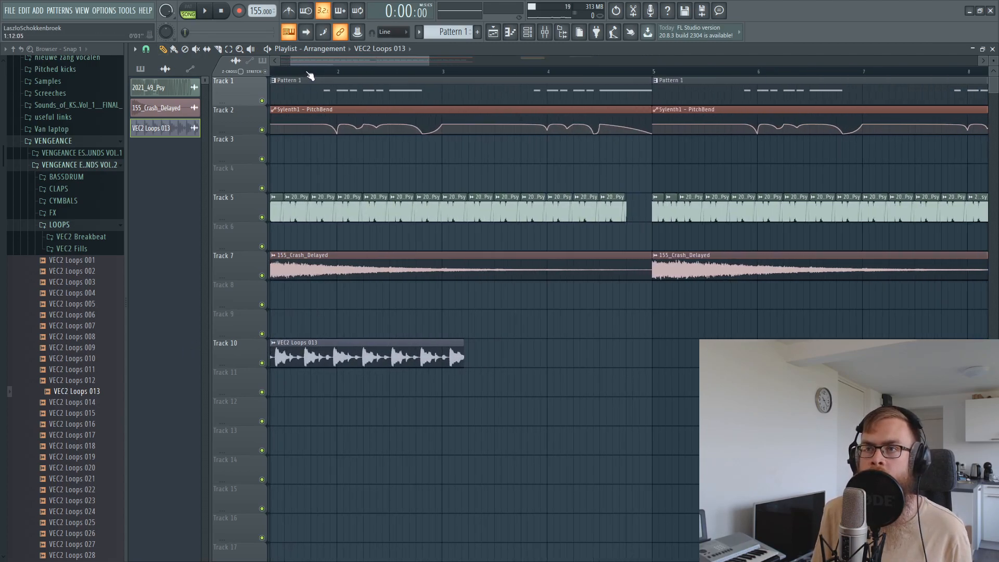
{"action": "left_click_drag", "start_coordinate": [563, 346], "coordinate": [732, 347]}
{"action": "key", "text": "space"}
{"action": "key", "text": "space"}
Set the time-stretching mode of VEC2 Loops 013 to e3 mono and close its channel settings
{"action": "double_click", "coordinate": [682, 364]}
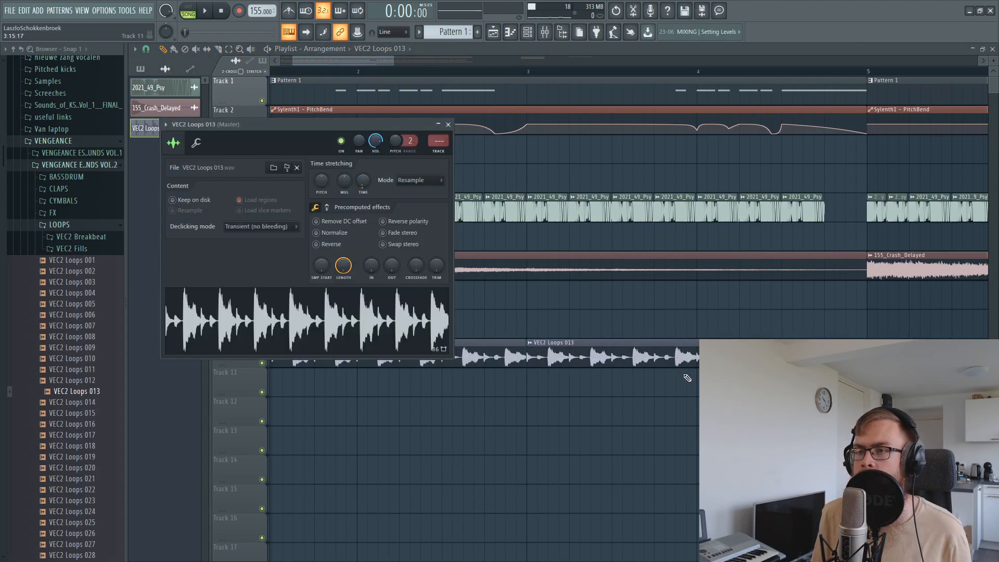
{"action": "left_click", "coordinate": [419, 179]}
{"action": "left_click", "coordinate": [419, 237]}
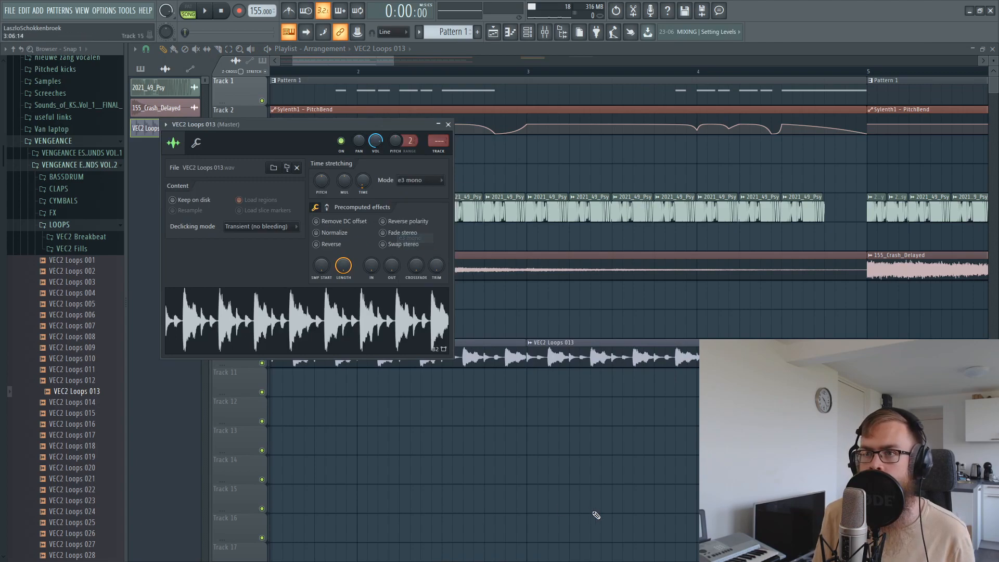
{"action": "right_click", "coordinate": [590, 514]}
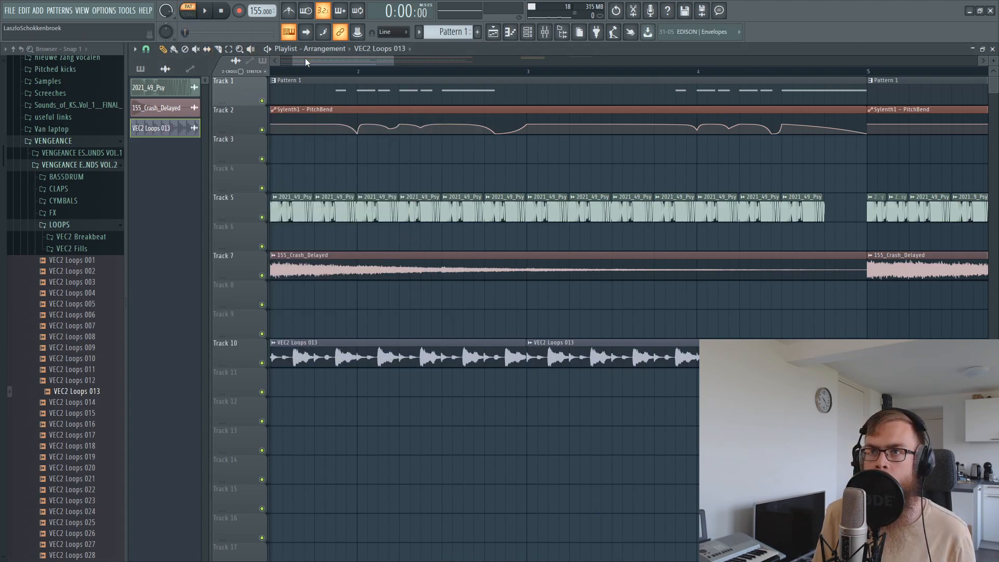
Solo Track 10, play the VEC2 Loops 013 clips in song mode, and inspect where they meet at bar 3
{"action": "left_click_drag", "start_coordinate": [304, 61], "coordinate": [292, 61]}
{"action": "right_click", "coordinate": [262, 363]}
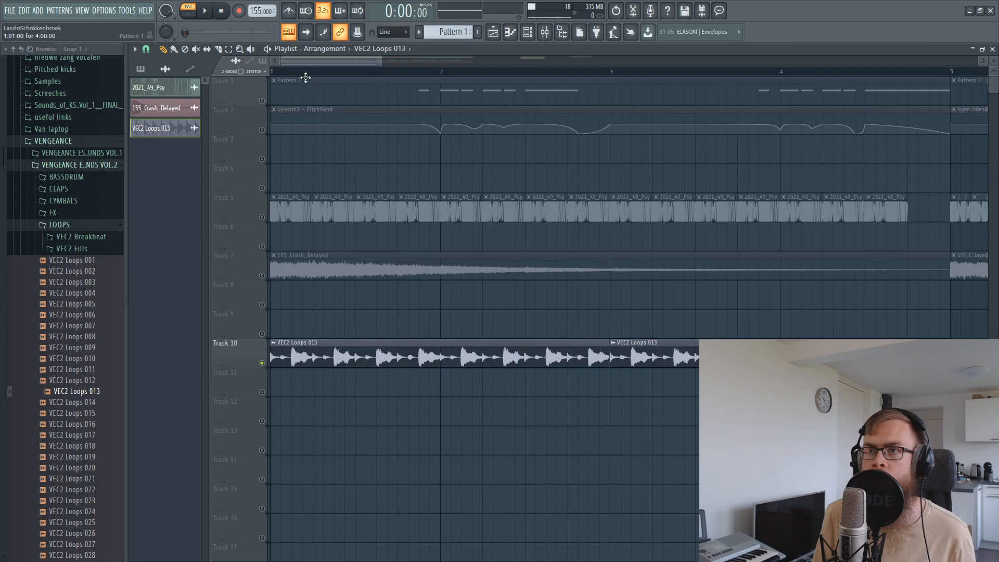
{"action": "left_click", "coordinate": [188, 10]}
{"action": "key", "text": "space"}
{"action": "scroll", "coordinate": [780, 291], "scroll_direction": "down", "scroll_amount": 3}
{"action": "left_click_drag", "start_coordinate": [881, 338], "coordinate": [493, 223]}
{"action": "key", "text": "space"}
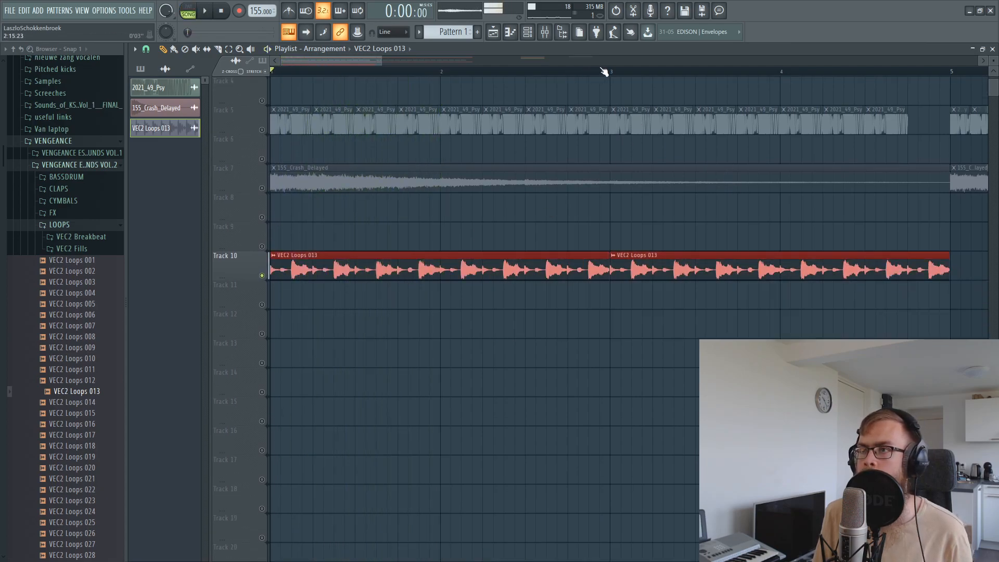
{"action": "scroll", "coordinate": [612, 73], "scroll_direction": "up", "scroll_amount": 7}
{"action": "left_click", "coordinate": [631, 238], "text": "ctrl"}
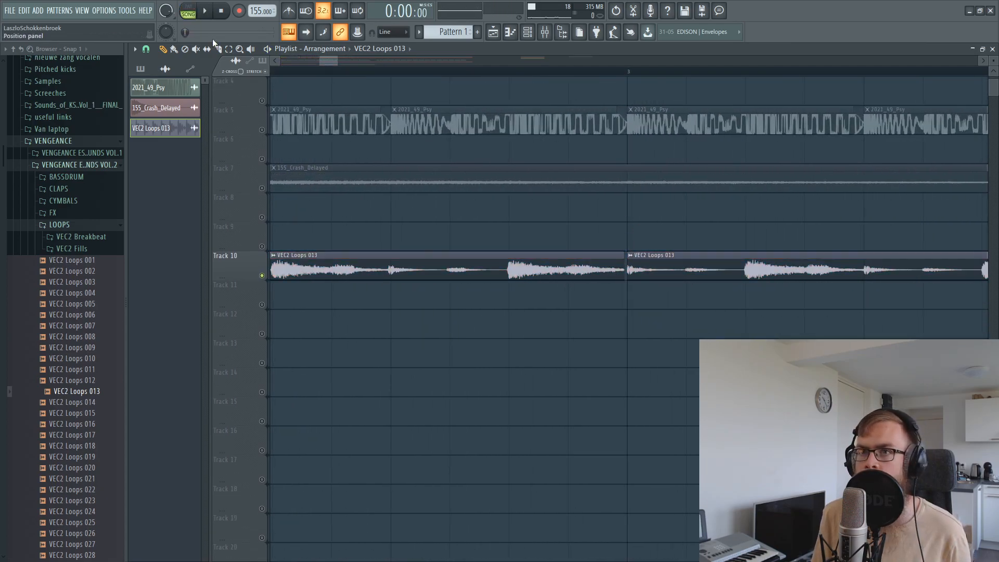
Check the seam at bar 3, then repeat the two VEC2 Loops 013 clips on Track 10 at bars 5 and 7
{"action": "left_click_drag", "start_coordinate": [562, 265], "coordinate": [623, 272]}
{"action": "left_click", "coordinate": [629, 234], "text": "ctrl"}
{"action": "scroll", "coordinate": [501, 74], "scroll_direction": "down", "scroll_amount": 8}
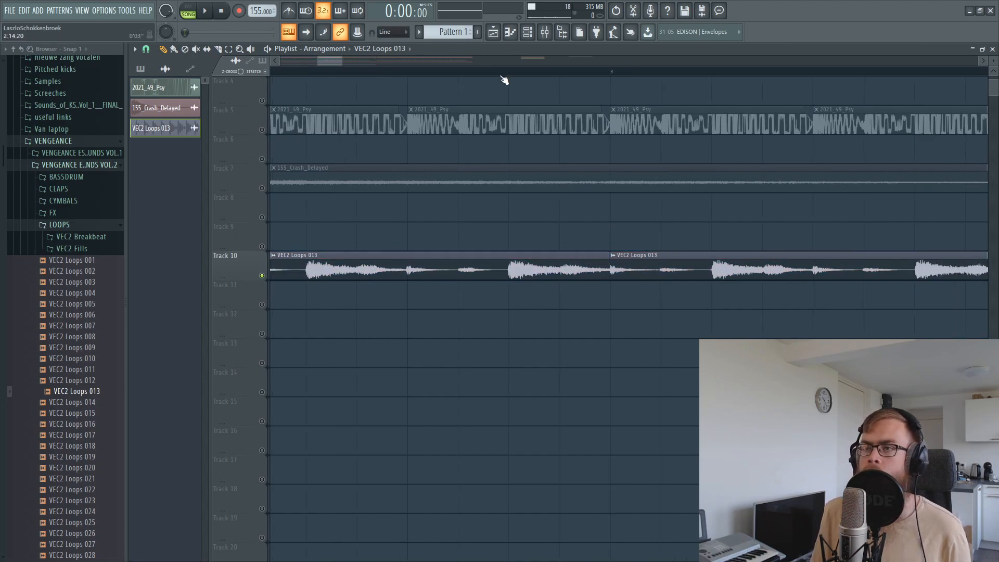
{"action": "left_click", "coordinate": [149, 51]}
{"action": "left_click", "coordinate": [160, 170]}
{"action": "mouse_move", "coordinate": [507, 308]}
{"action": "left_mouse_down"}
{"action": "mouse_move", "coordinate": [493, 279]}
{"action": "mouse_move", "coordinate": [345, 264]}
{"action": "mouse_move", "coordinate": [619, 256]}
{"action": "left_mouse_up"}
{"action": "left_click", "coordinate": [689, 328], "text": "ctrl"}
{"action": "scroll", "coordinate": [693, 334], "scroll_direction": "up", "scroll_amount": 3}
Unsolo Track 10 so all playlist tracks sound, and play the arrangement from bar 1
{"action": "right_click", "coordinate": [262, 276]}
{"action": "right_click", "coordinate": [261, 275]}
{"action": "key", "text": "space"}
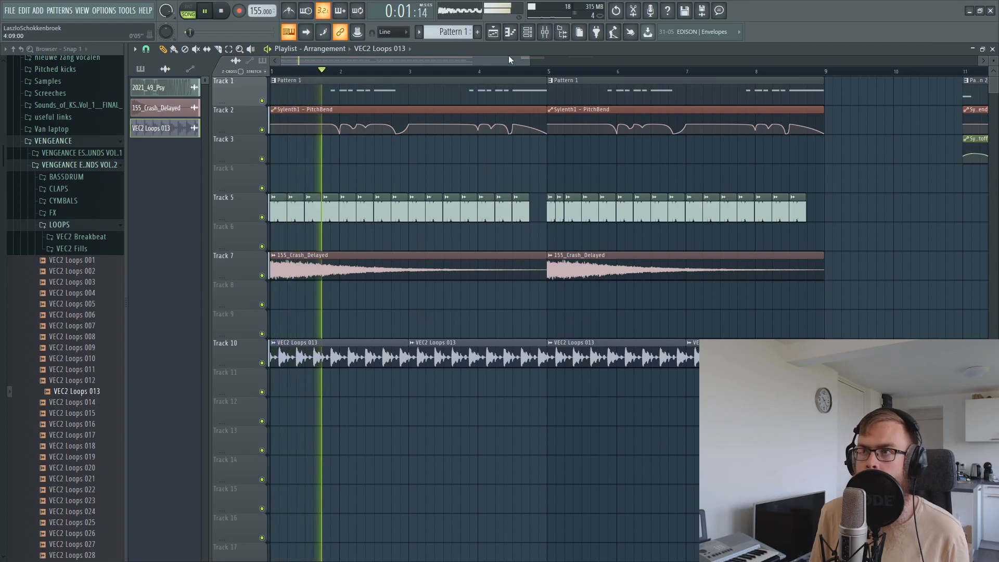
Open the VEC2 Loops 013 channel, stop playback, and route the channel to mixer track 9
{"action": "left_click", "coordinate": [528, 33]}
{"action": "left_click", "coordinate": [201, 108]}
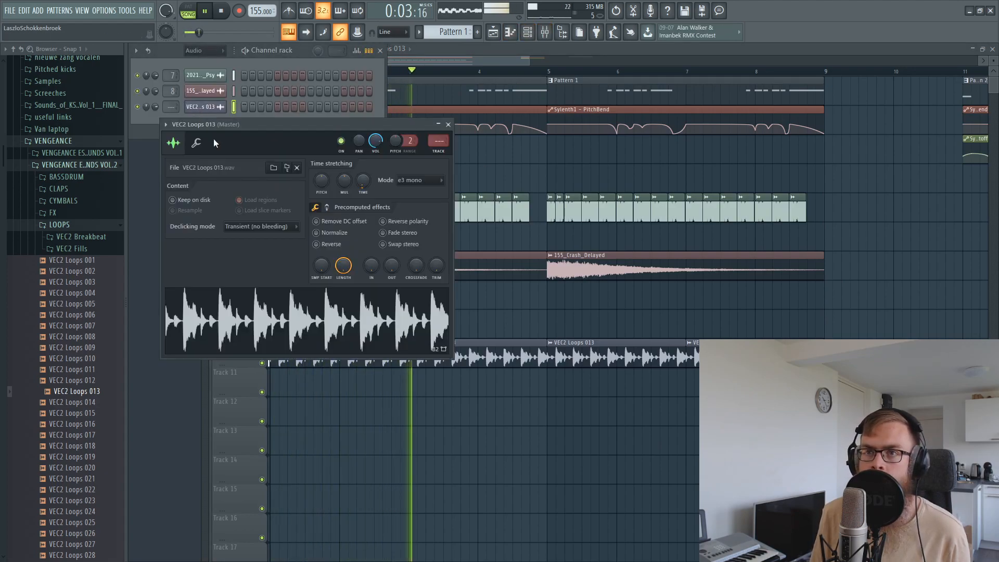
{"action": "key", "text": "space"}
{"action": "key", "text": "ctrl+l"}
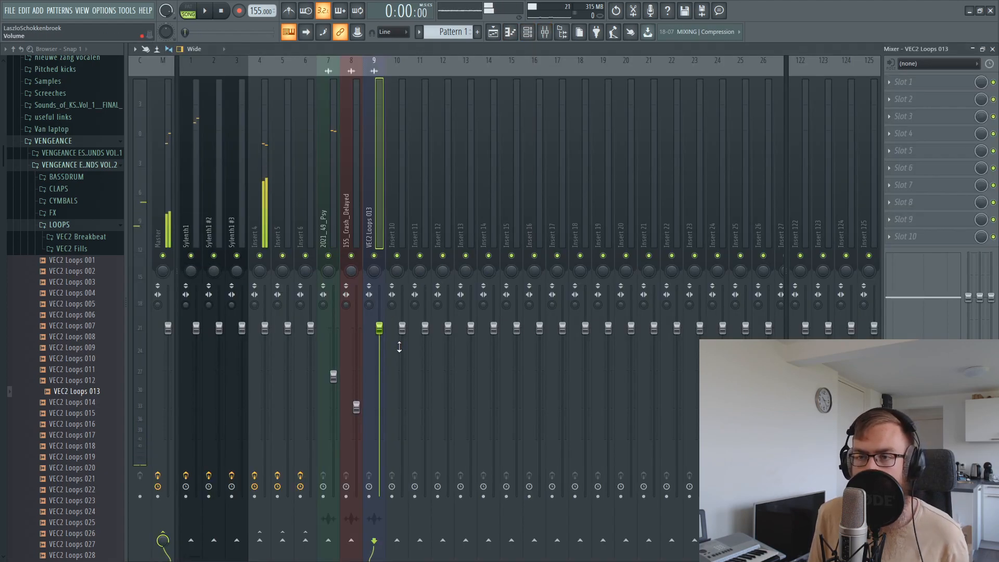
Isolate the kick, crash and drum loop mixer tracks, play them, and lower the VEC2 Loops 013 level
{"action": "right_click", "coordinate": [329, 255]}
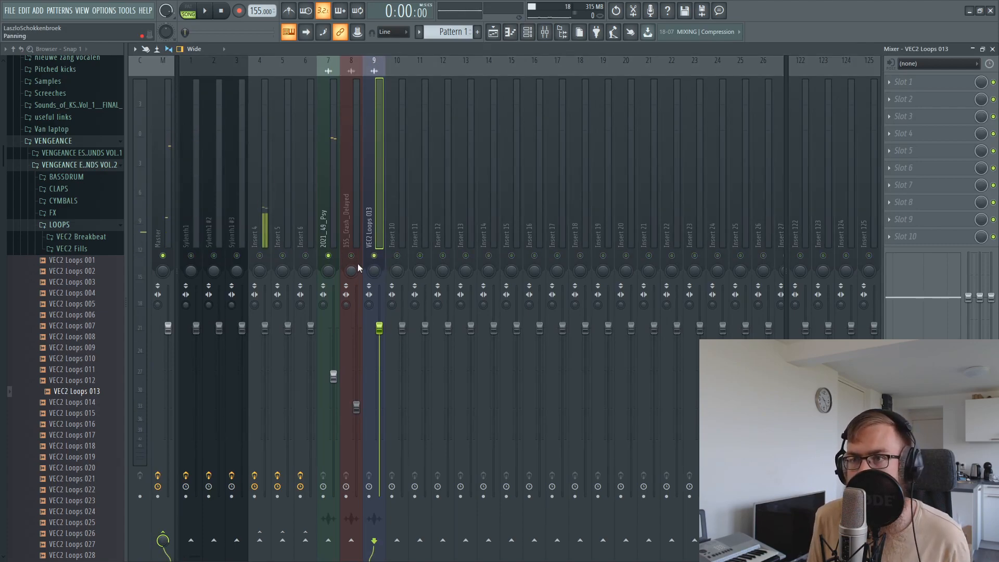
{"action": "key", "text": "space"}
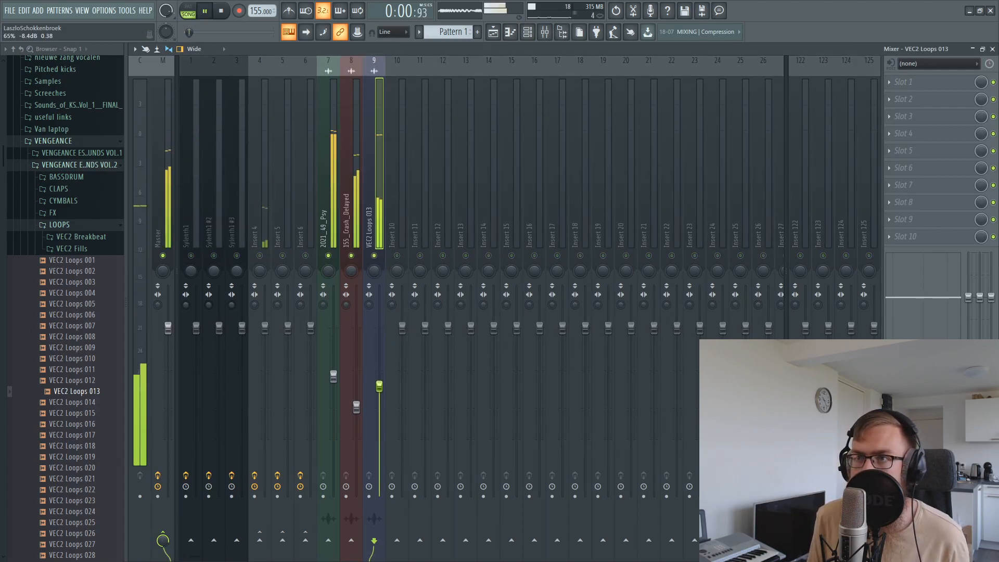
{"action": "left_click_drag", "start_coordinate": [380, 390], "coordinate": [377, 400]}
Unmute the Sylenth1 and Insert 4 mixer tracks, and lower the VEC2 Loops 013 level to -12.7 dB
{"action": "left_click", "coordinate": [191, 256]}
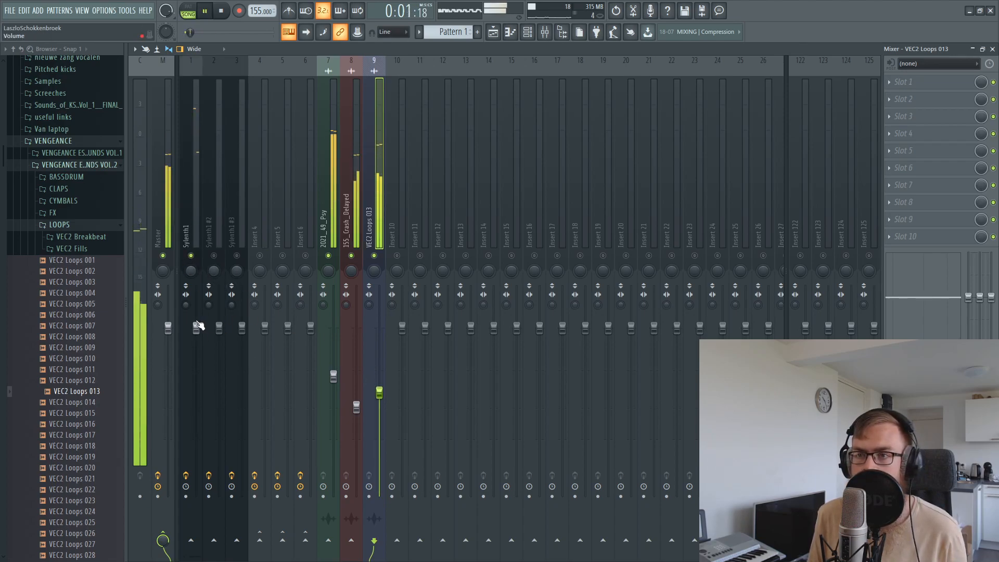
{"action": "left_click", "coordinate": [260, 255]}
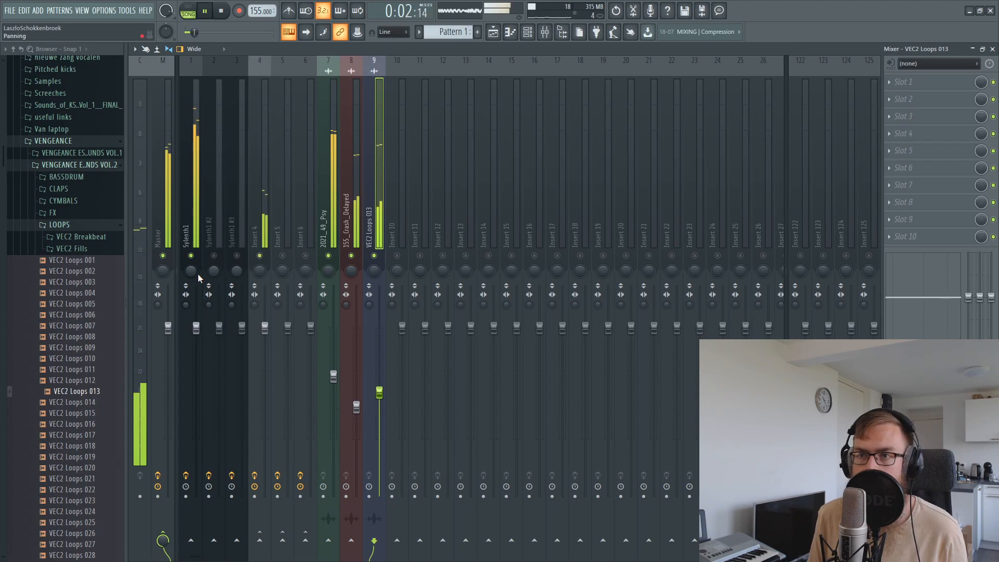
{"action": "left_click", "coordinate": [196, 326]}
{"action": "left_click_drag", "start_coordinate": [379, 393], "coordinate": [379, 411]}
Raise the Sylenth1 mixer track to about 0.9 dB and set the VEC2 Loops 013 track to -12.6 dB
{"action": "left_click", "coordinate": [197, 326]}
{"action": "left_click", "coordinate": [197, 324]}
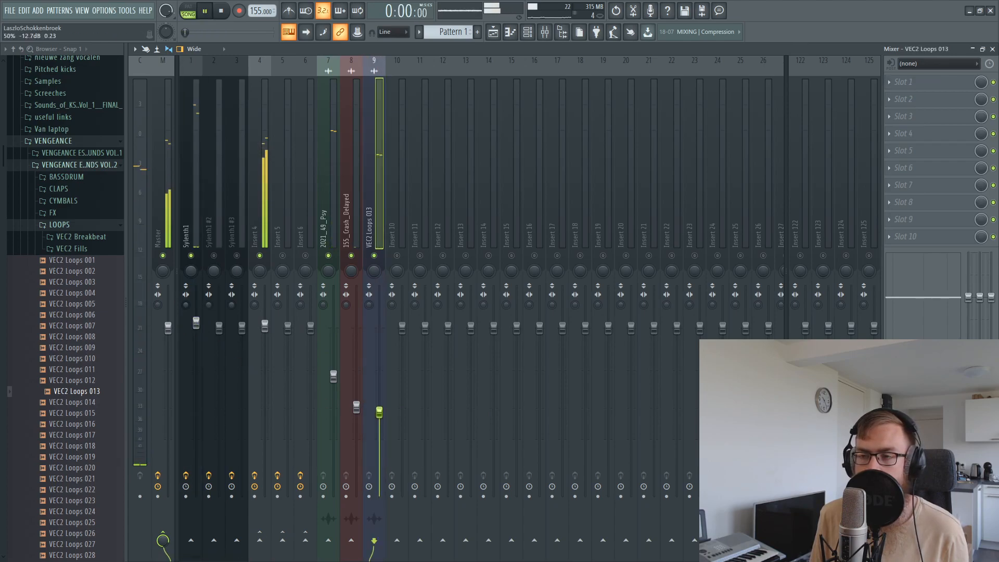
{"action": "left_click", "coordinate": [196, 319]}
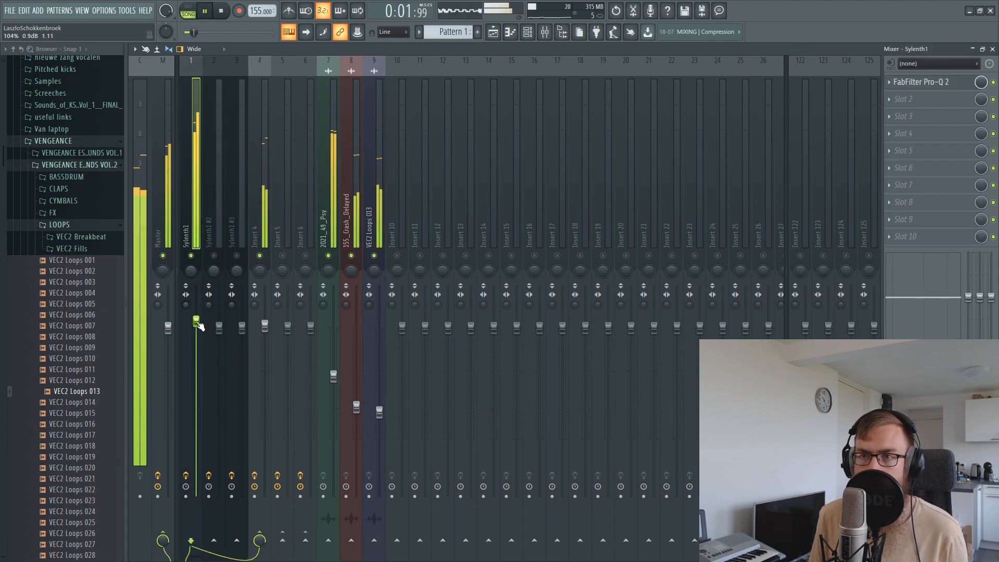
{"action": "left_click", "coordinate": [380, 411]}
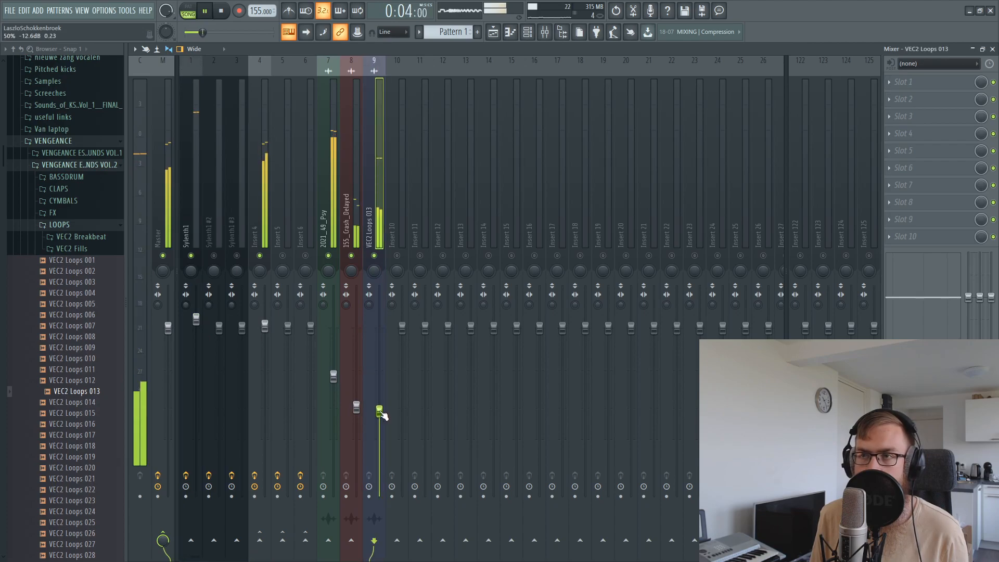
Return to the playlist and look over the arrangement out to Pattern 2 and Pattern 3 during playback
{"action": "left_click", "coordinate": [493, 32]}
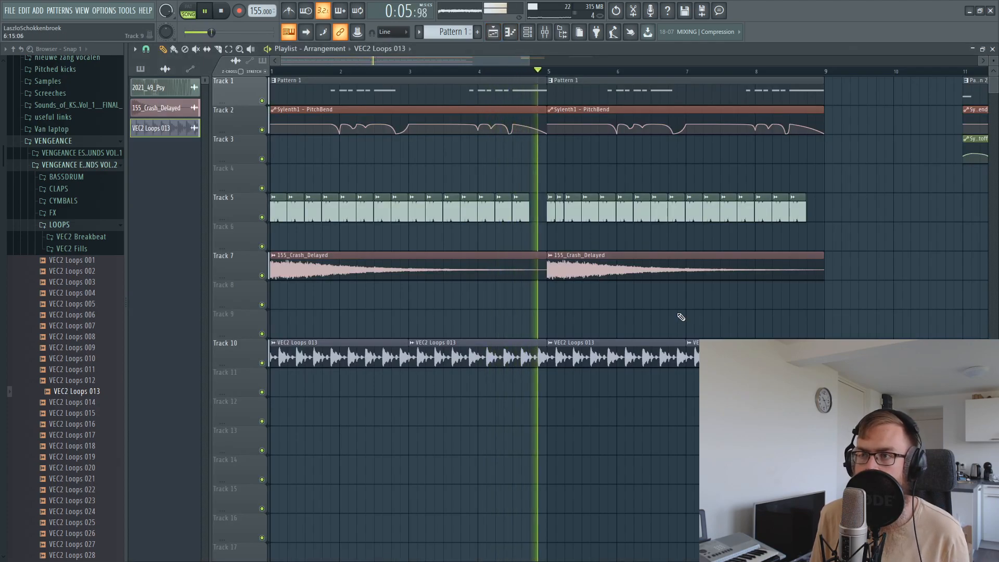
{"action": "scroll", "coordinate": [580, 74], "scroll_direction": "down", "scroll_amount": 3}
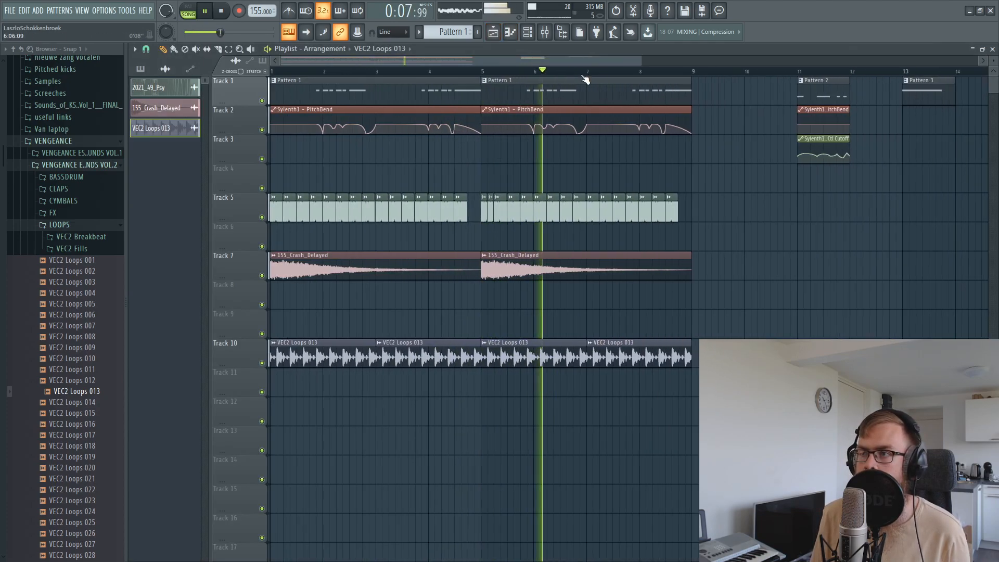